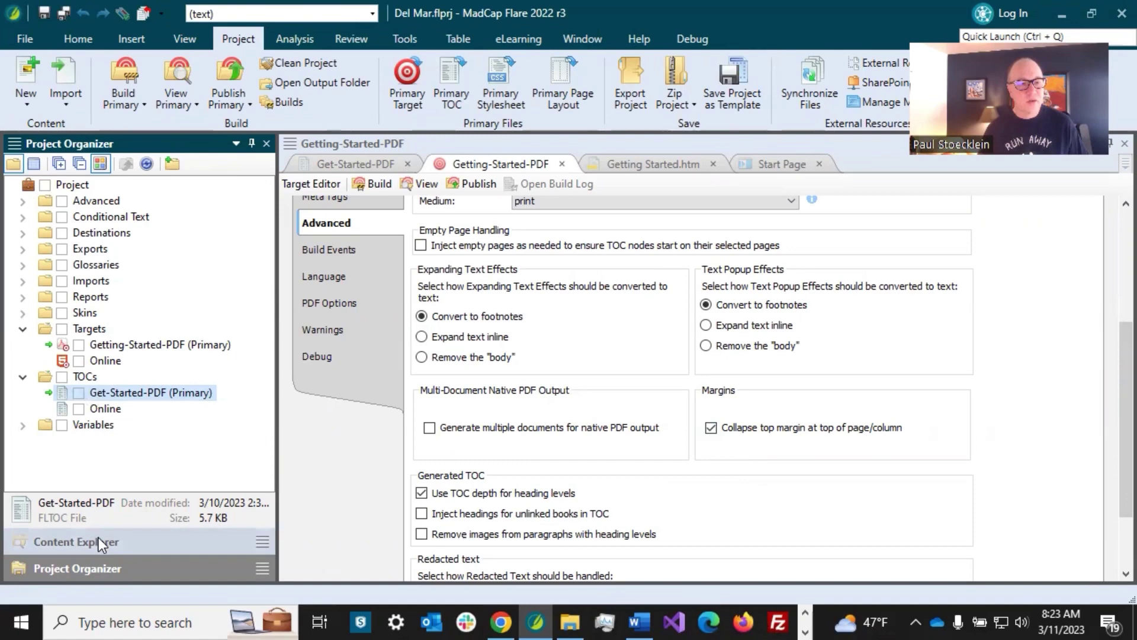
- Open the Title.htm topic from the Print-Only content folder and bring its title area into view
click(99, 539)
click(25, 315)
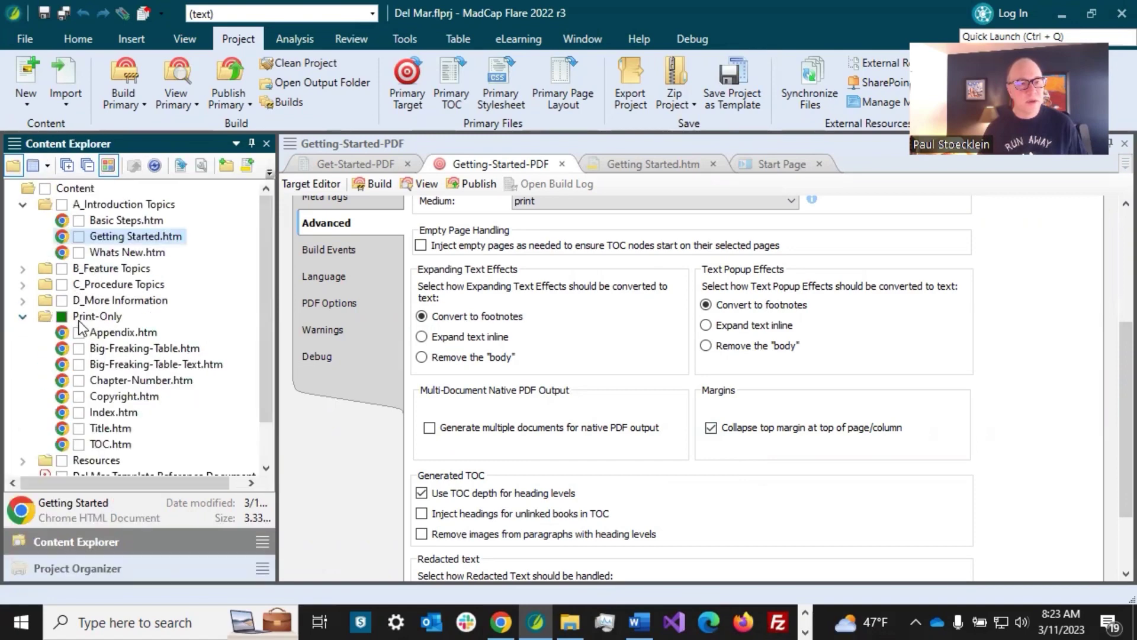
double_click(115, 428)
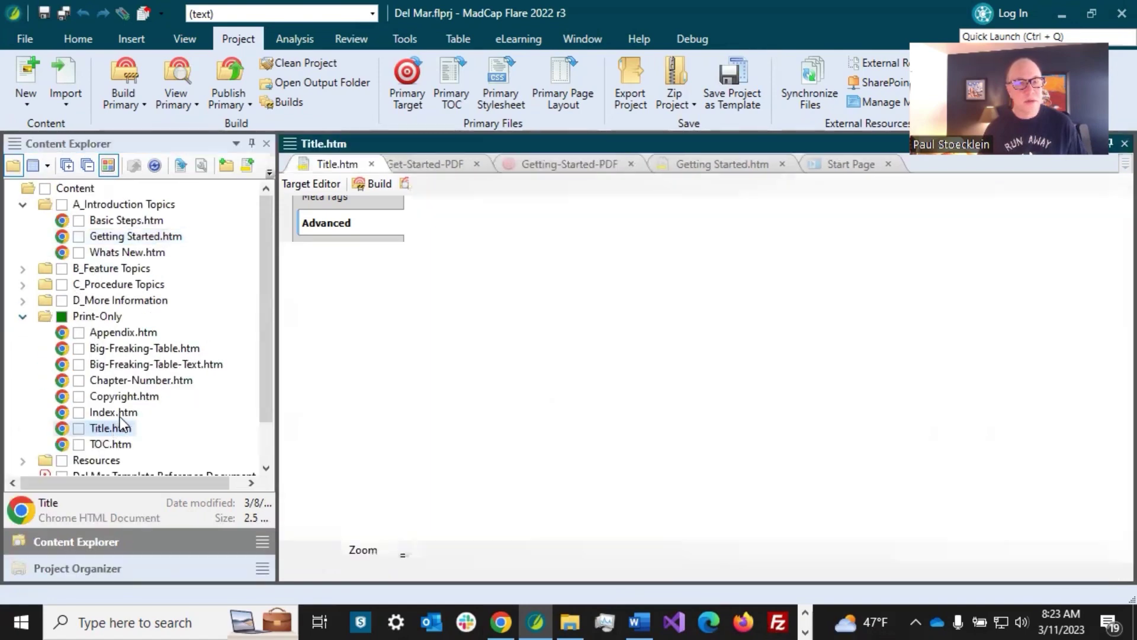
scroll(687, 378, down, 3)
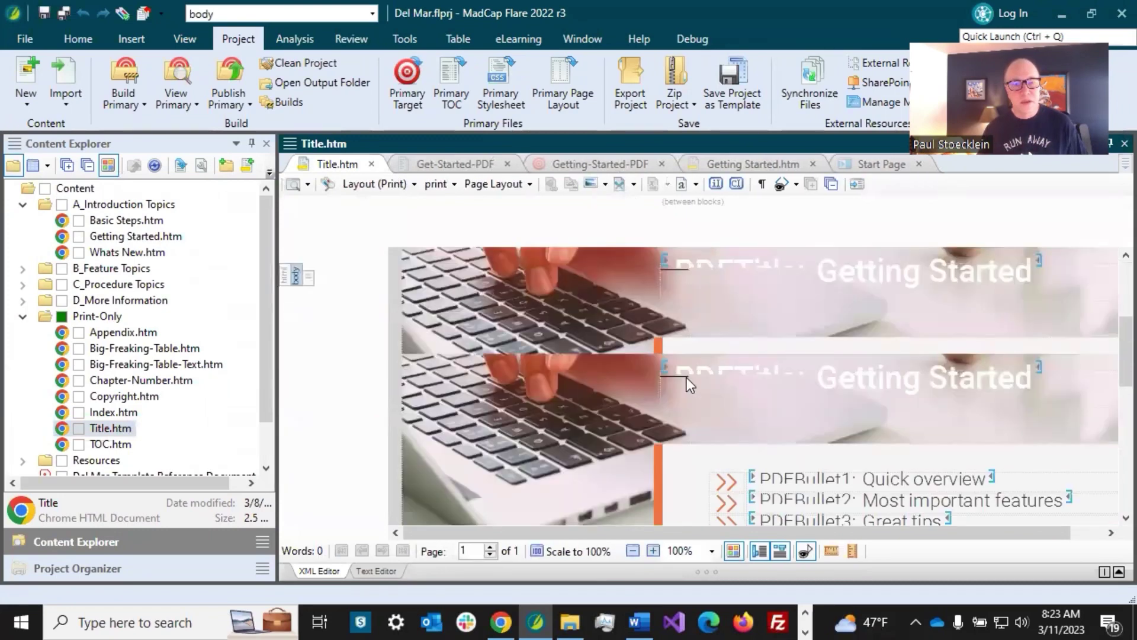
- Open the p.Title style of the "Getting Started" title paragraph for editing in the MainStyles.css stylesheet
click(1063, 382)
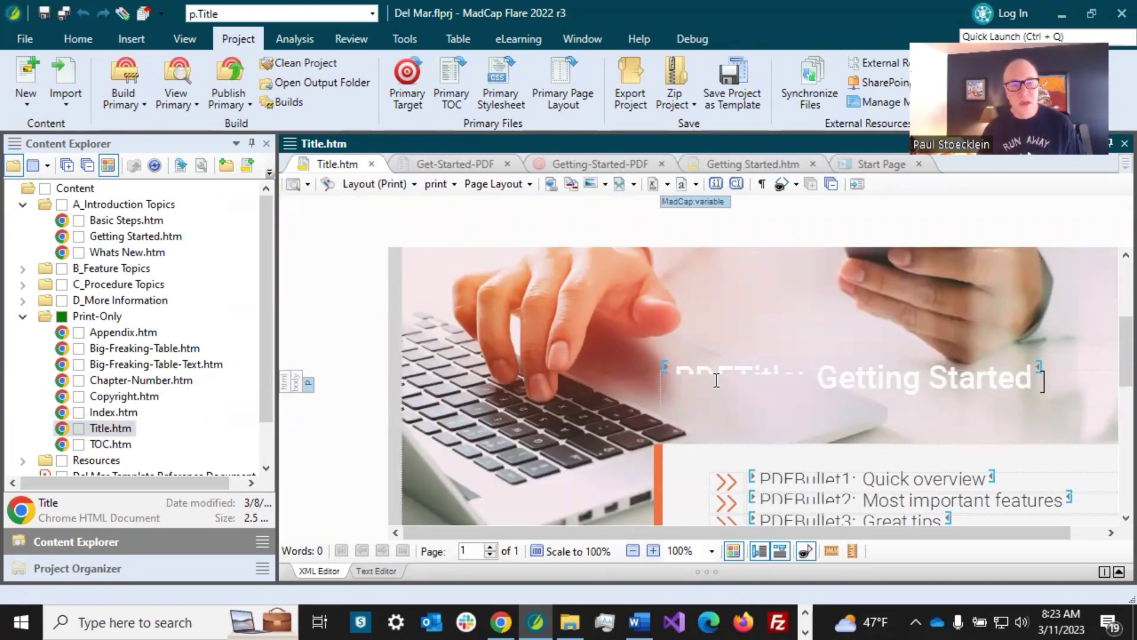
click(310, 386)
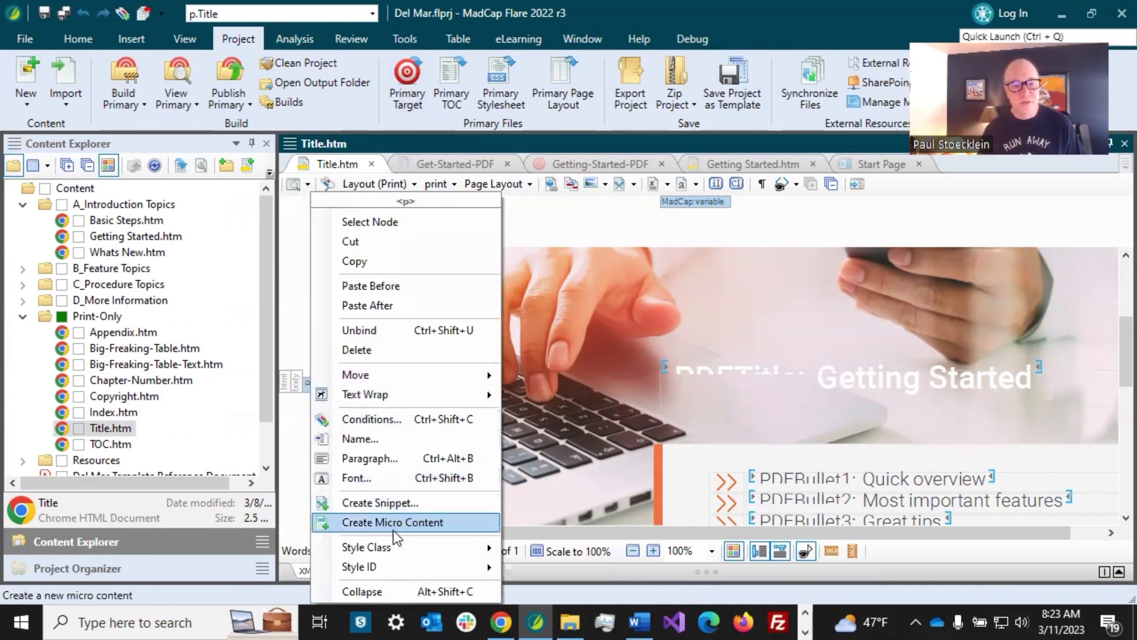
mouse_move(397, 540)
click(610, 78)
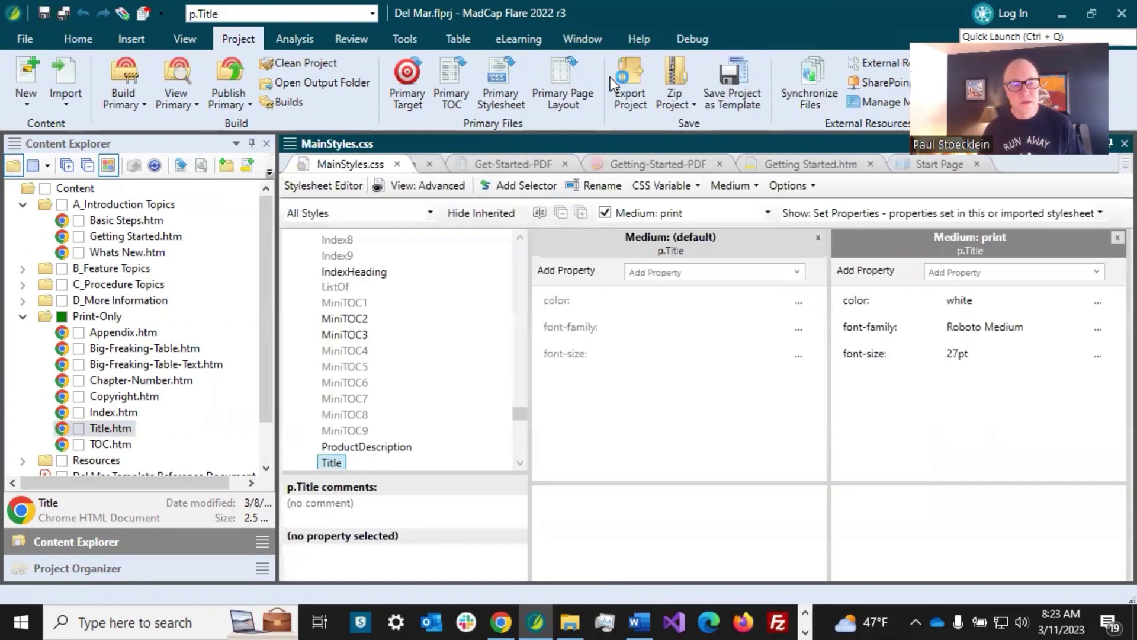
- Add a margin-bottom property of 0px to the p.Title style in the print medium and save the stylesheet
click(963, 270)
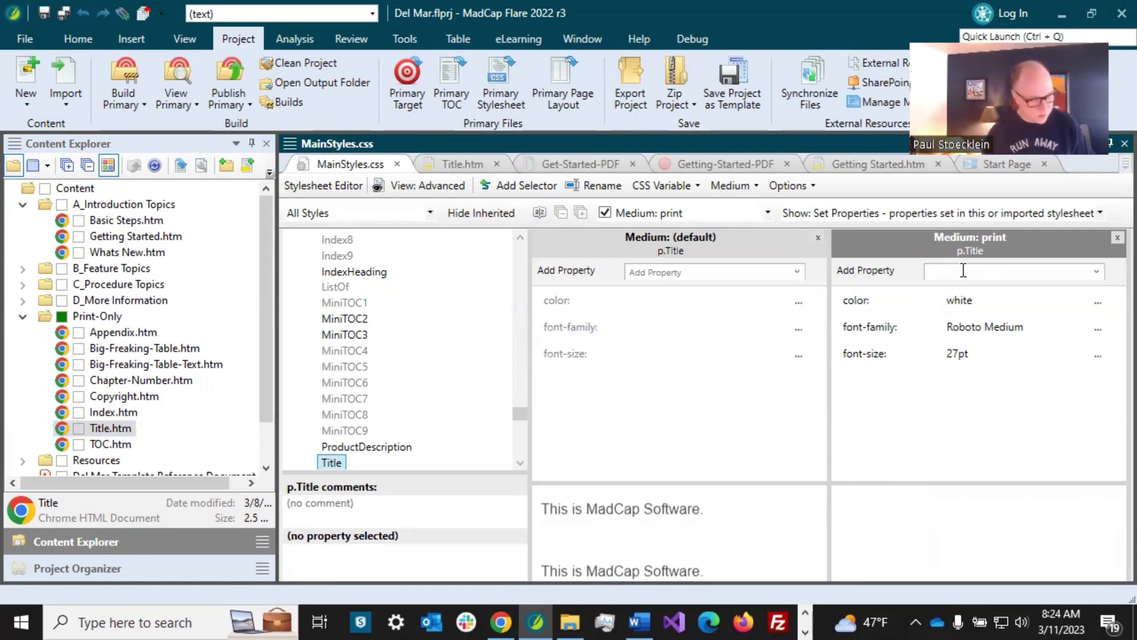
text(margin)
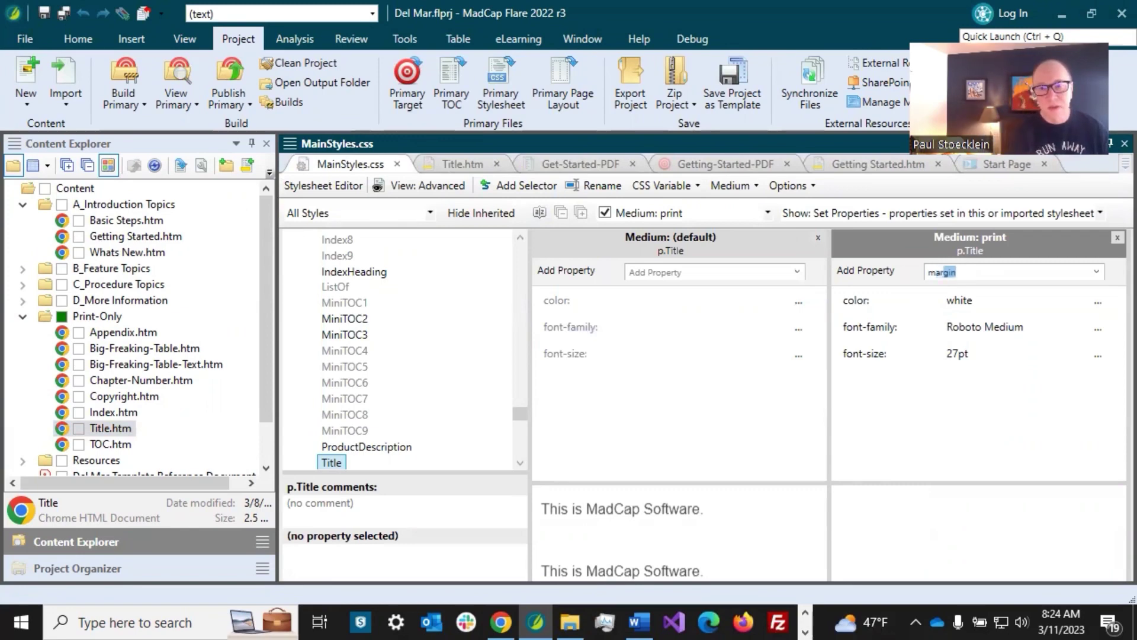
text(-bottom)
key(Return)
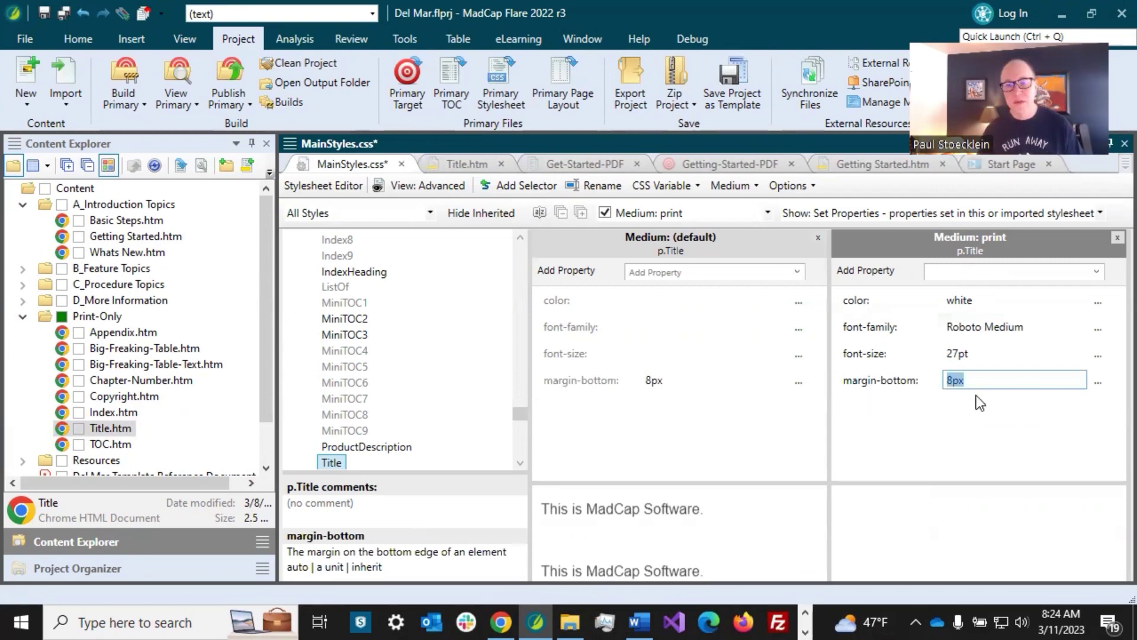
click(968, 381)
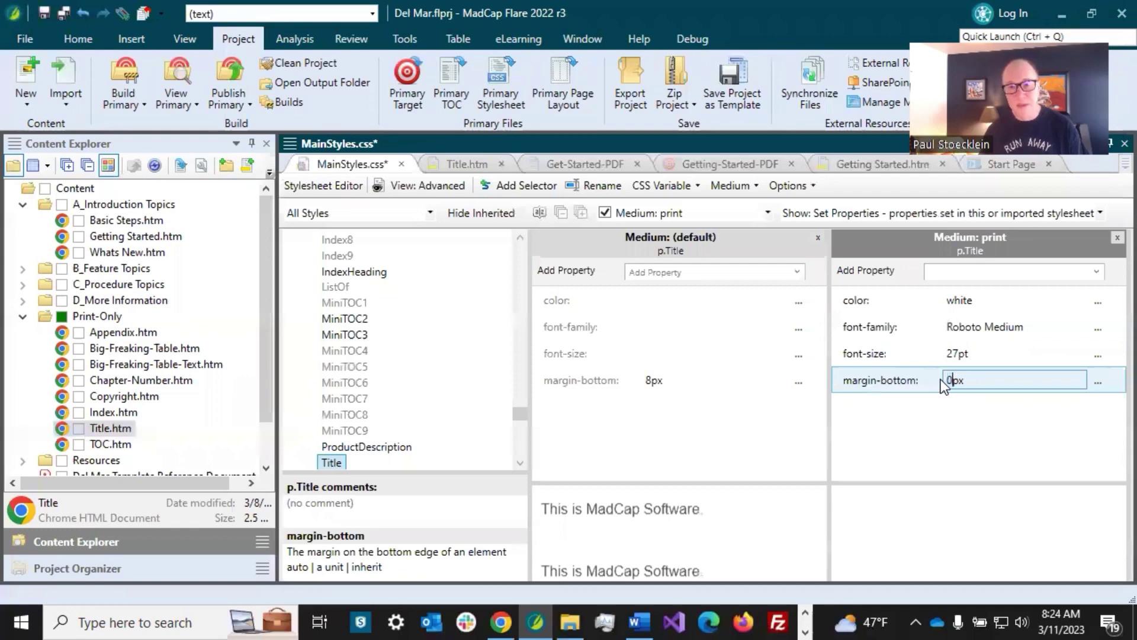
text(0)
click(65, 14)
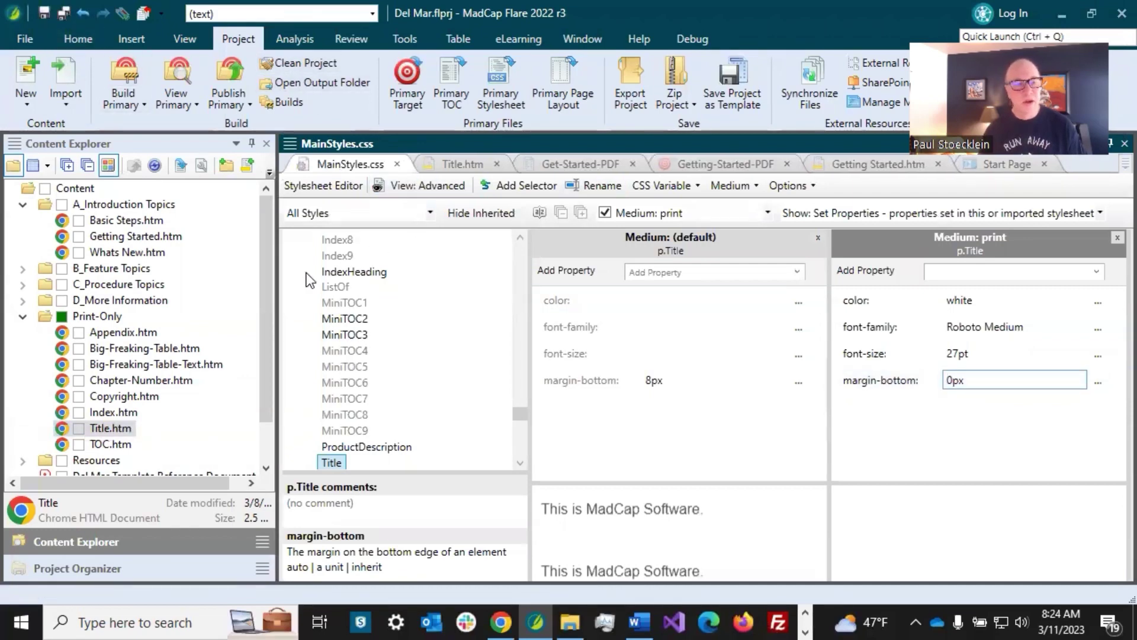
- Open the Frontmatter.flpgl page layout from the Resources/PageLayouts folder
scroll(185, 405, down, 1)
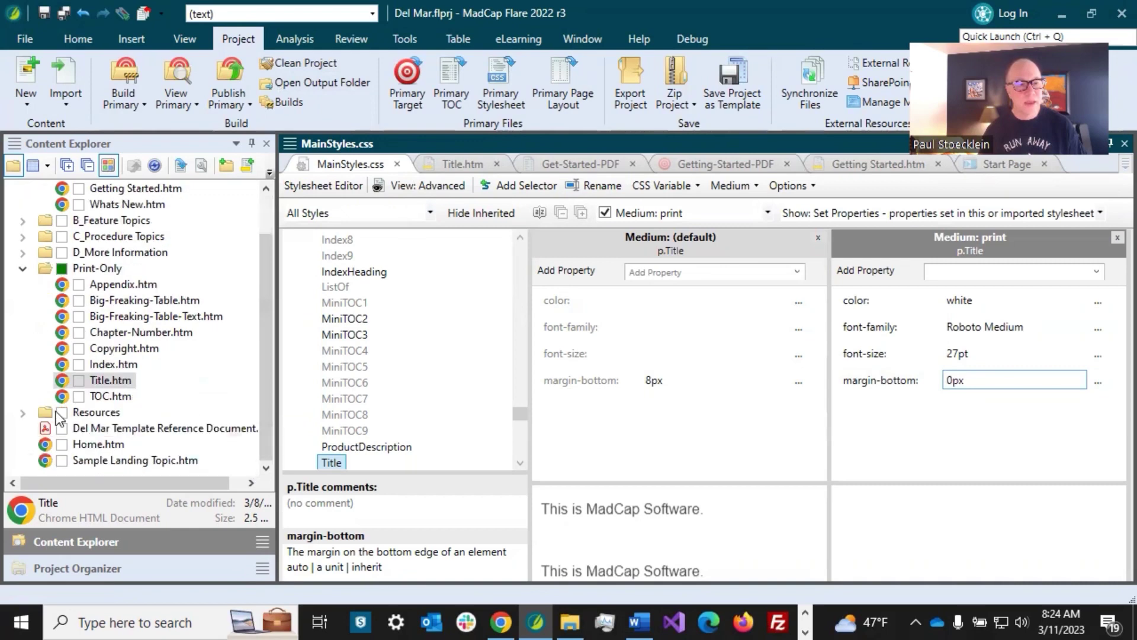
click(23, 411)
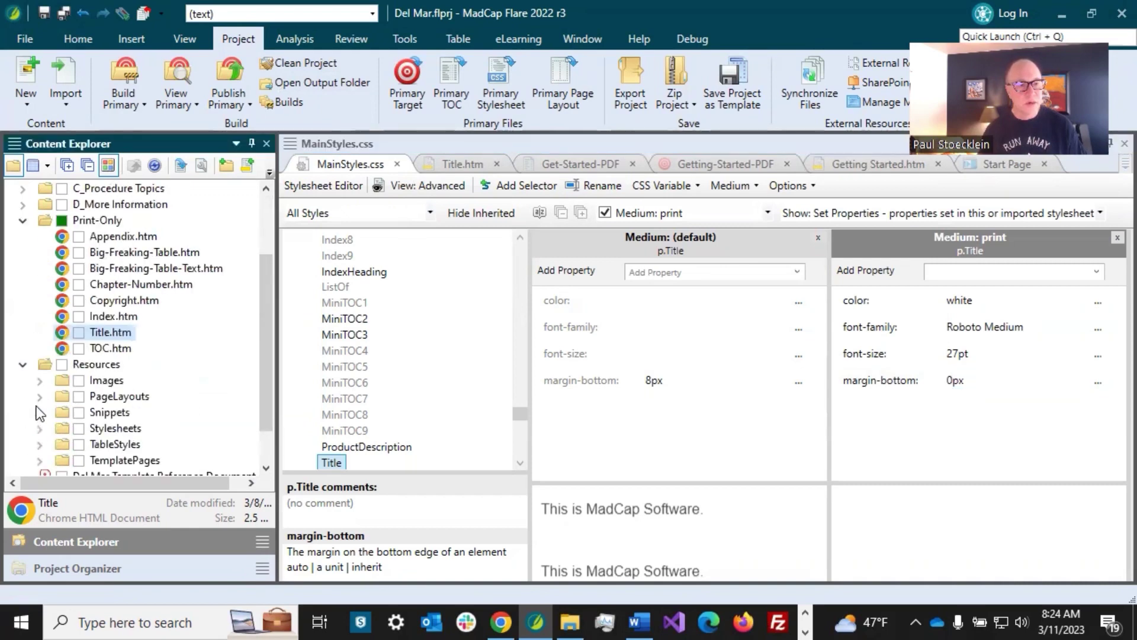
click(39, 395)
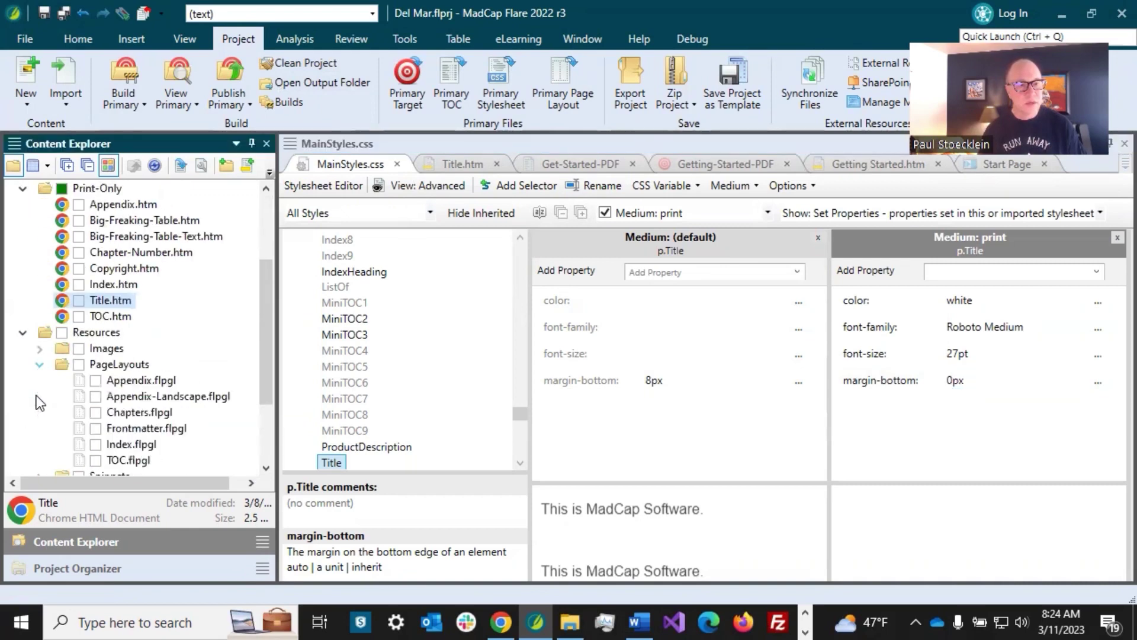
double_click(130, 427)
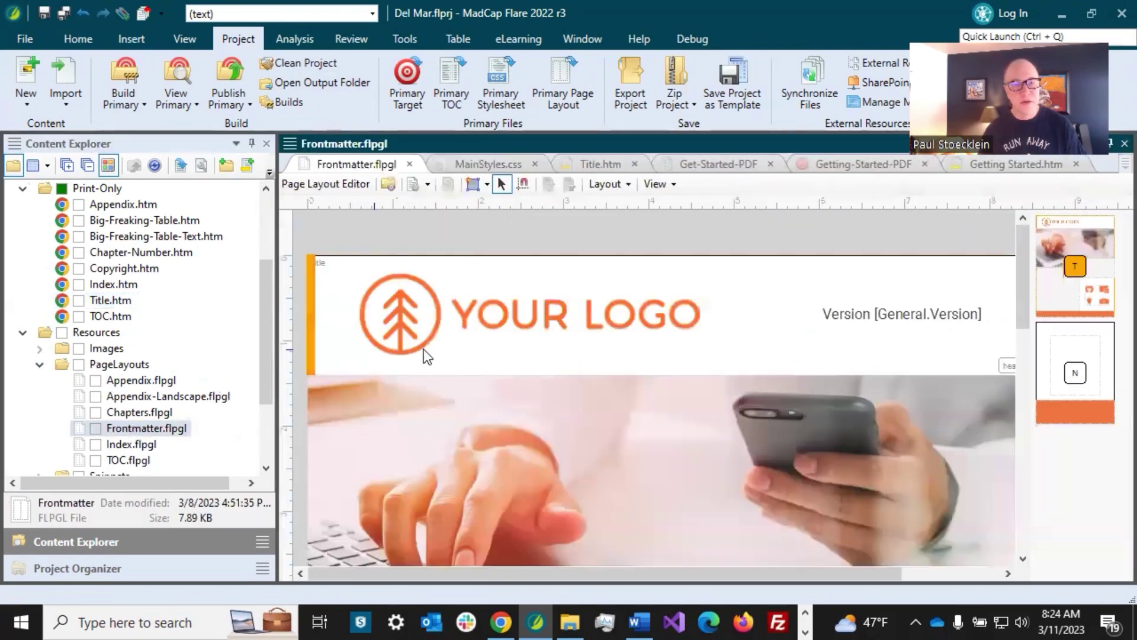
- Nudge the title body frame over the cover photo slightly down and reduce its height by lowering its top edge
scroll(582, 400, down, 3)
click(694, 292)
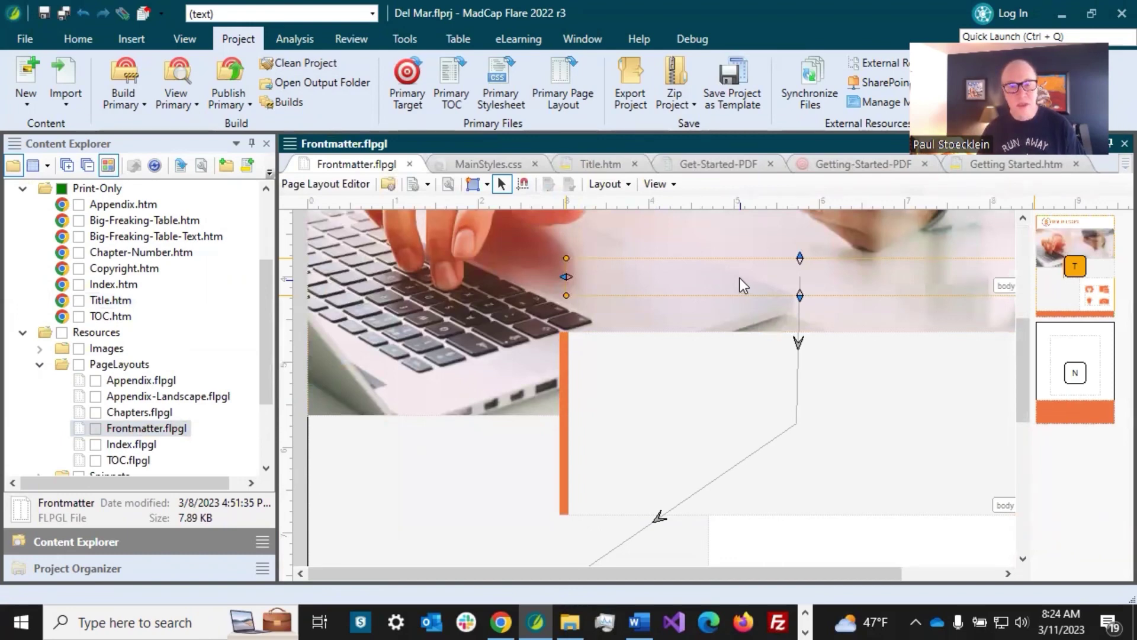
key(Down)
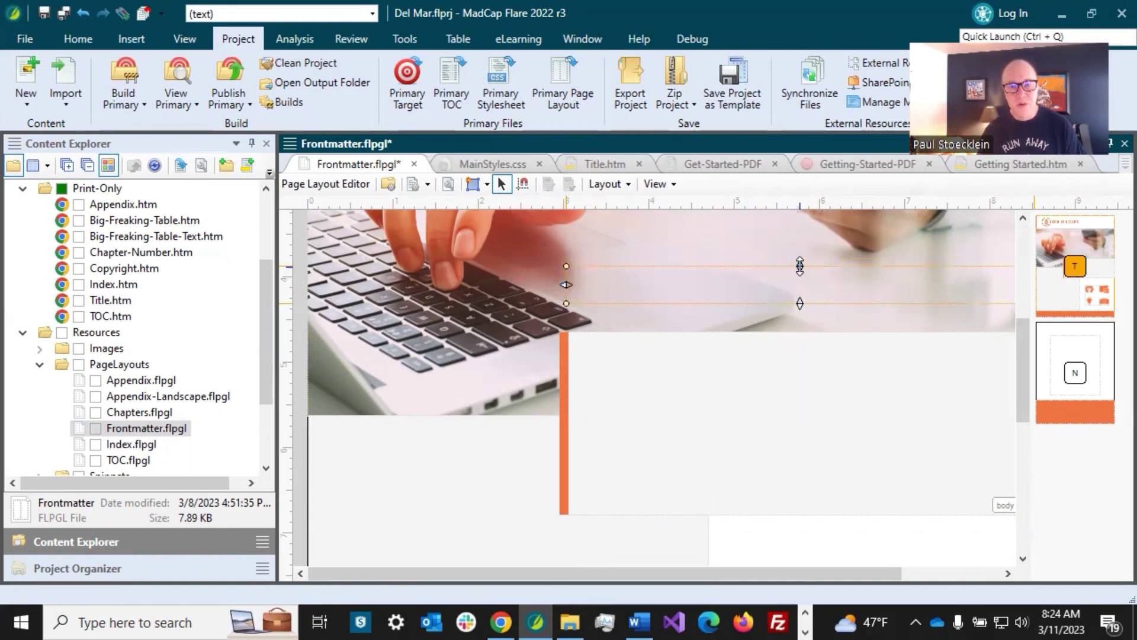
drag(800, 266, 799, 272)
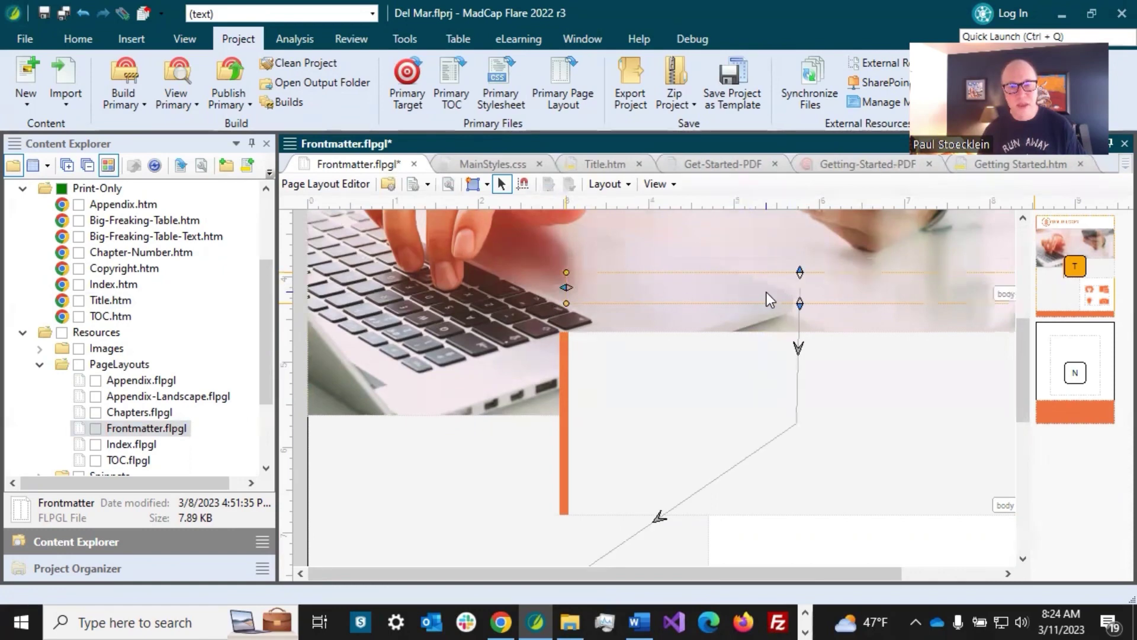
- Nudge the body frame with the orange side bar up two increments and save the Frontmatter page layout
click(723, 358)
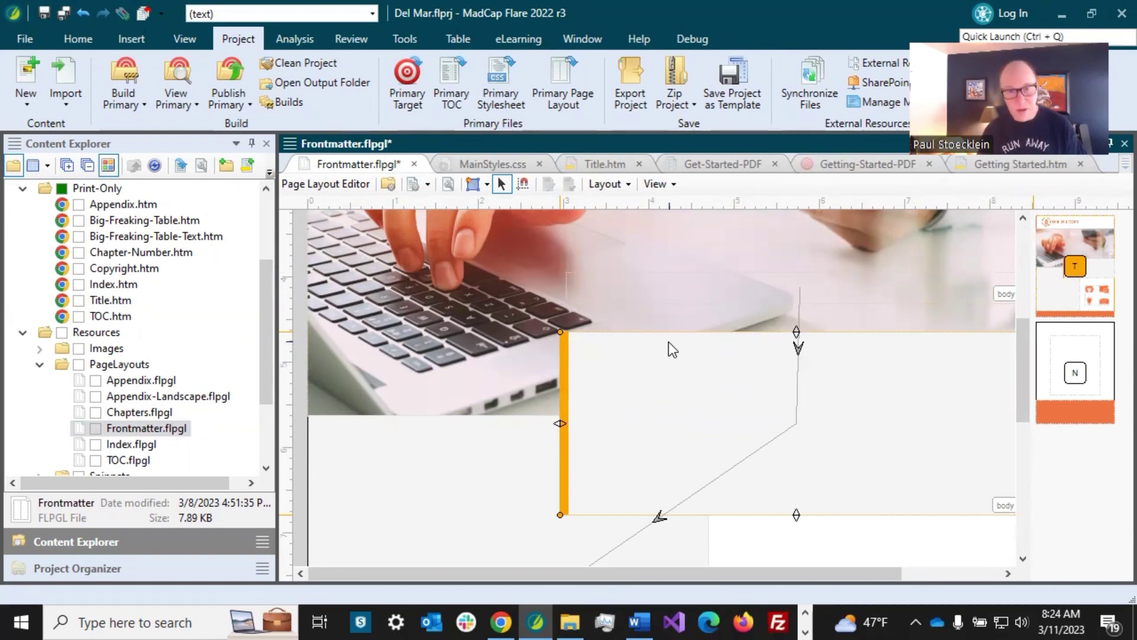
key(Up)
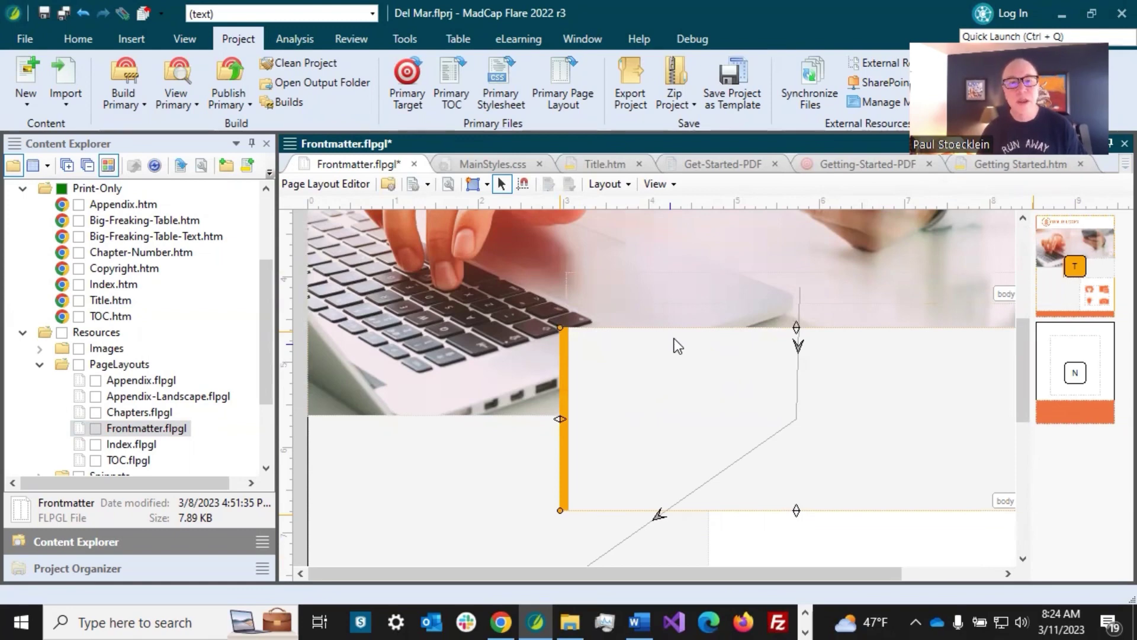
key(Up)
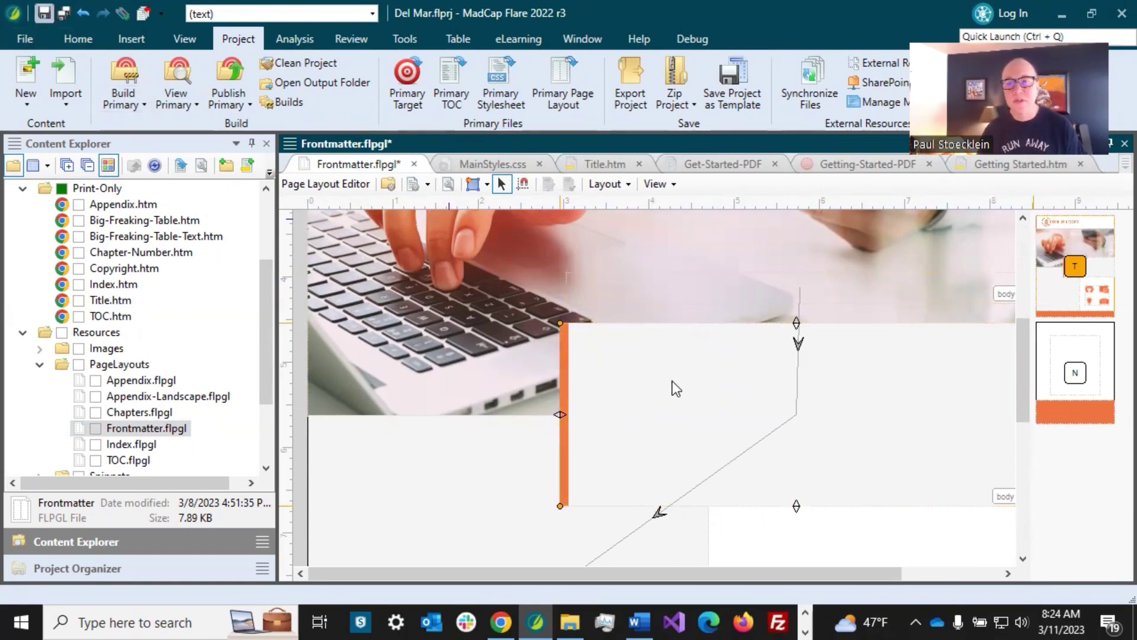
key(ctrl+s)
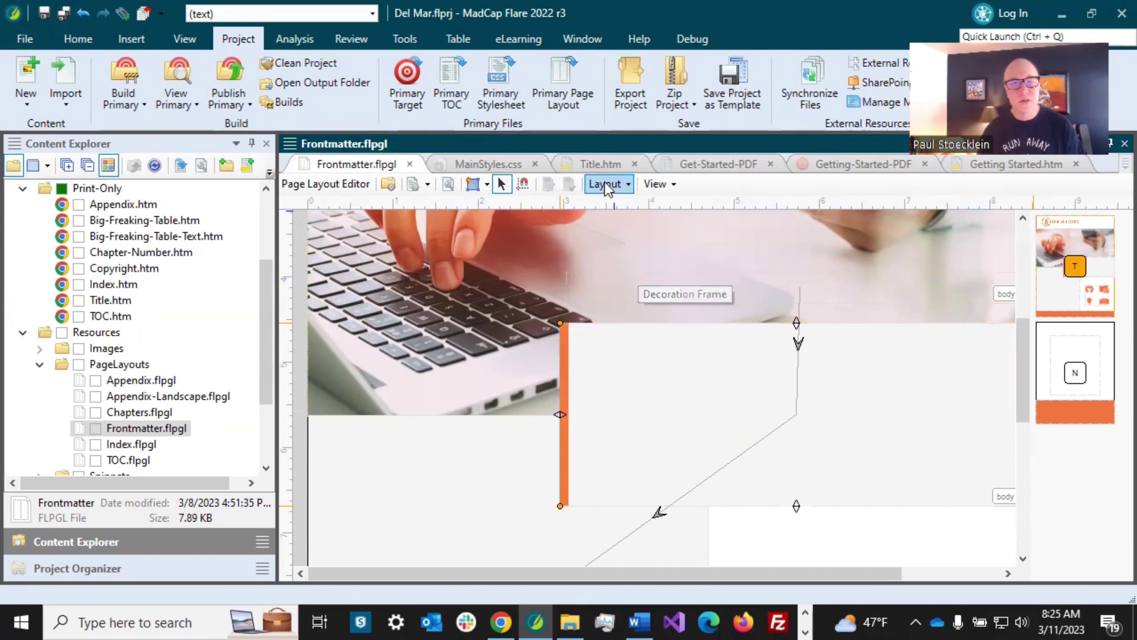
- Review the adjusted title and bullets in Title.htm, and check which table styles are available for the bullet table
click(602, 164)
click(796, 472)
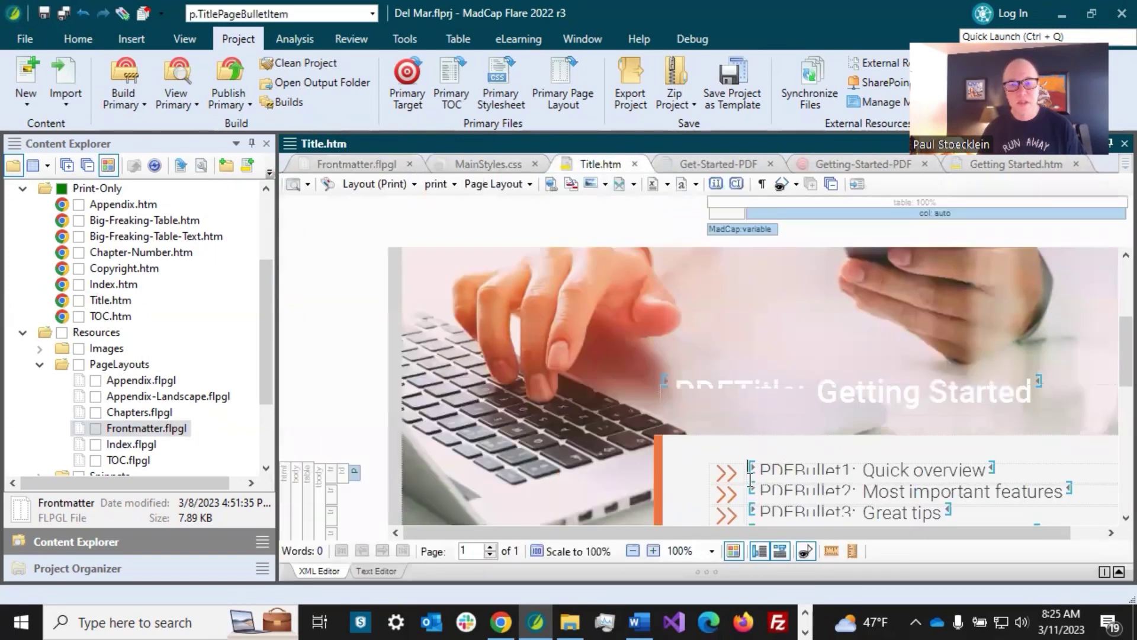
right_click(307, 489)
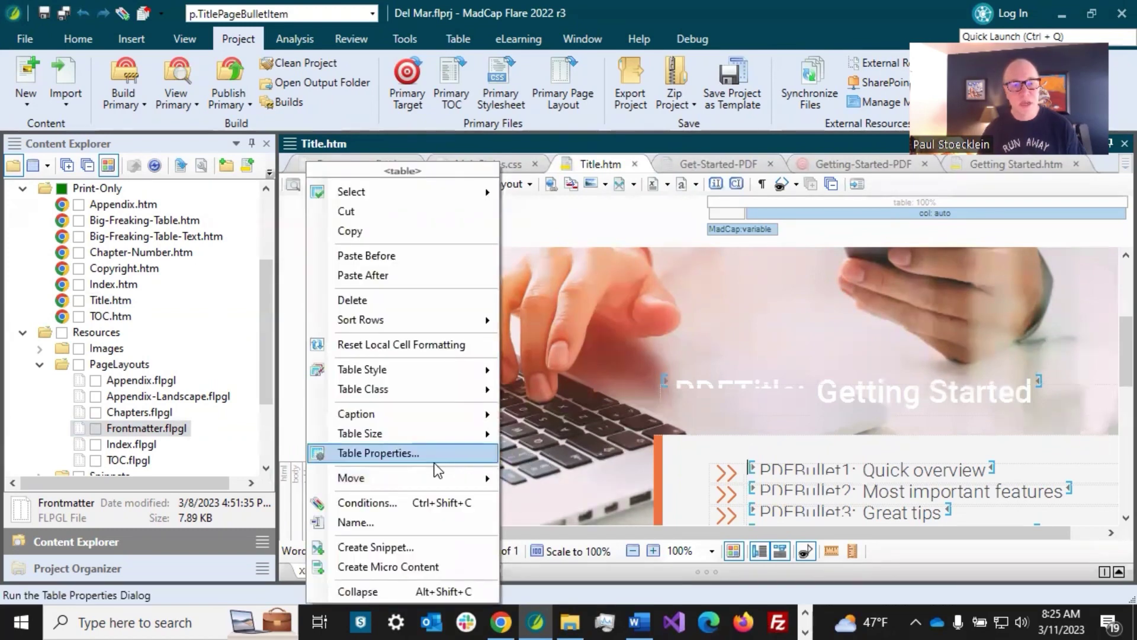
mouse_move(425, 380)
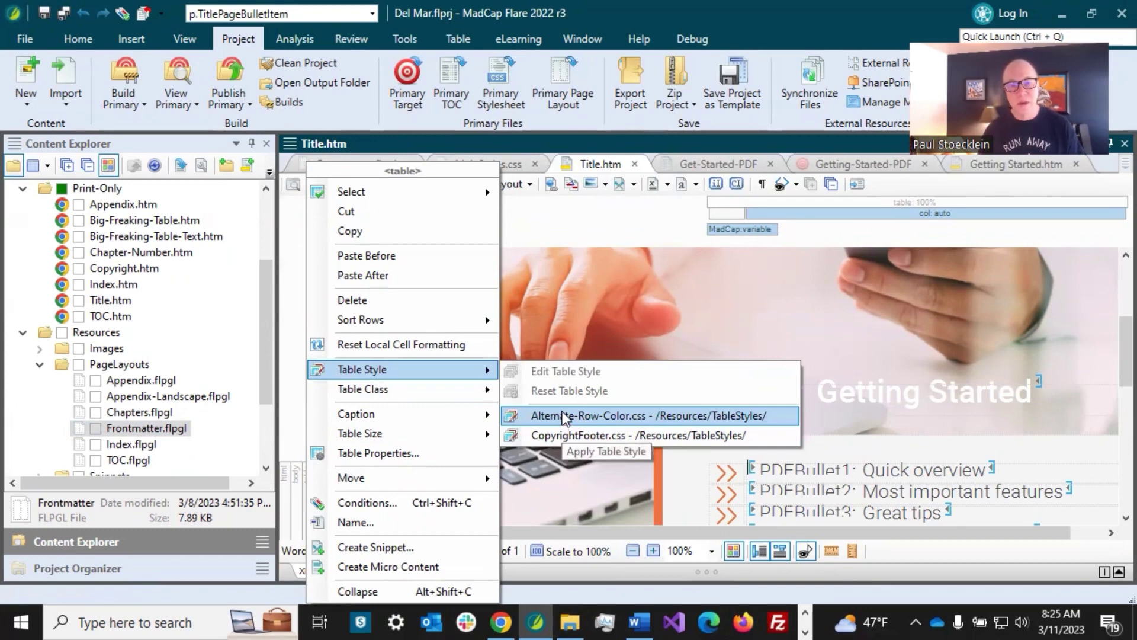
click(849, 398)
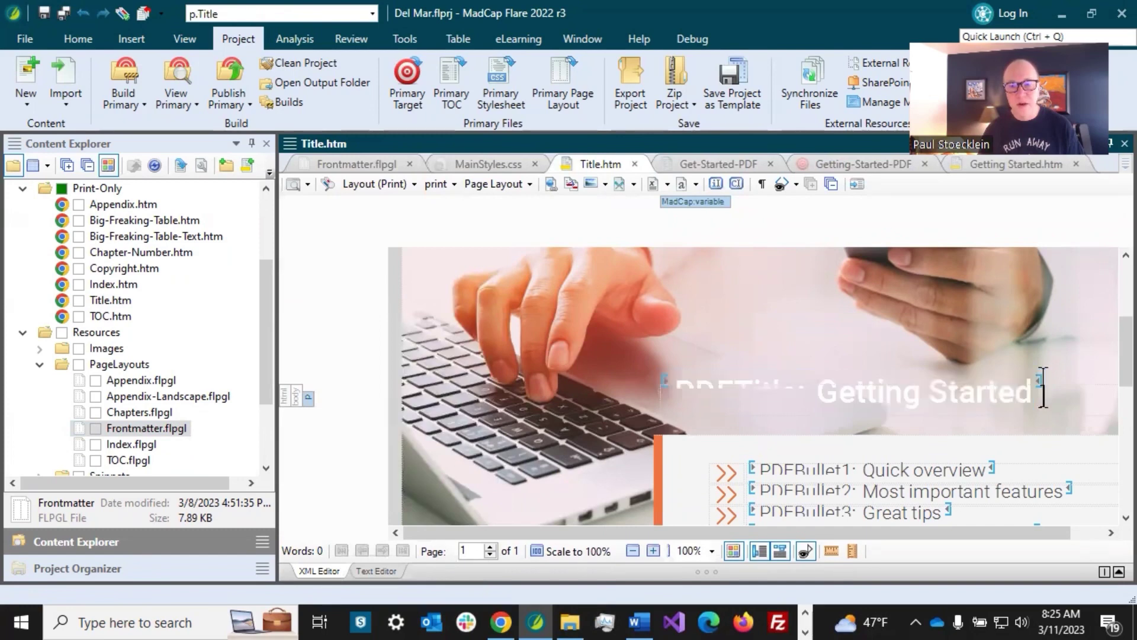
click(884, 405)
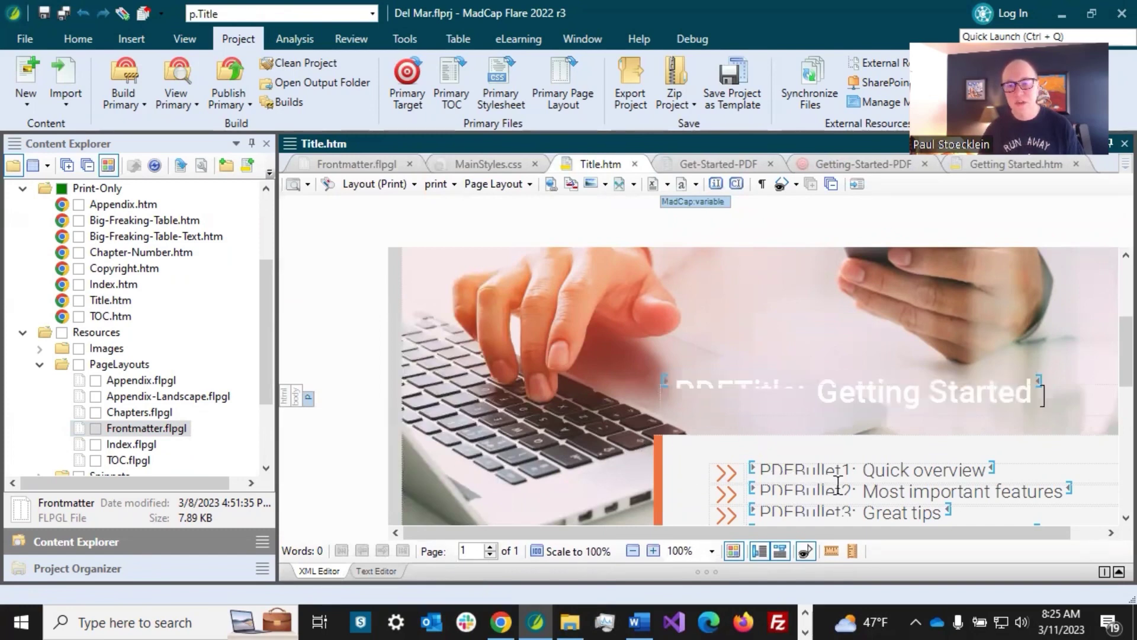
mouse_move(838, 485)
scroll(733, 477, down, 3)
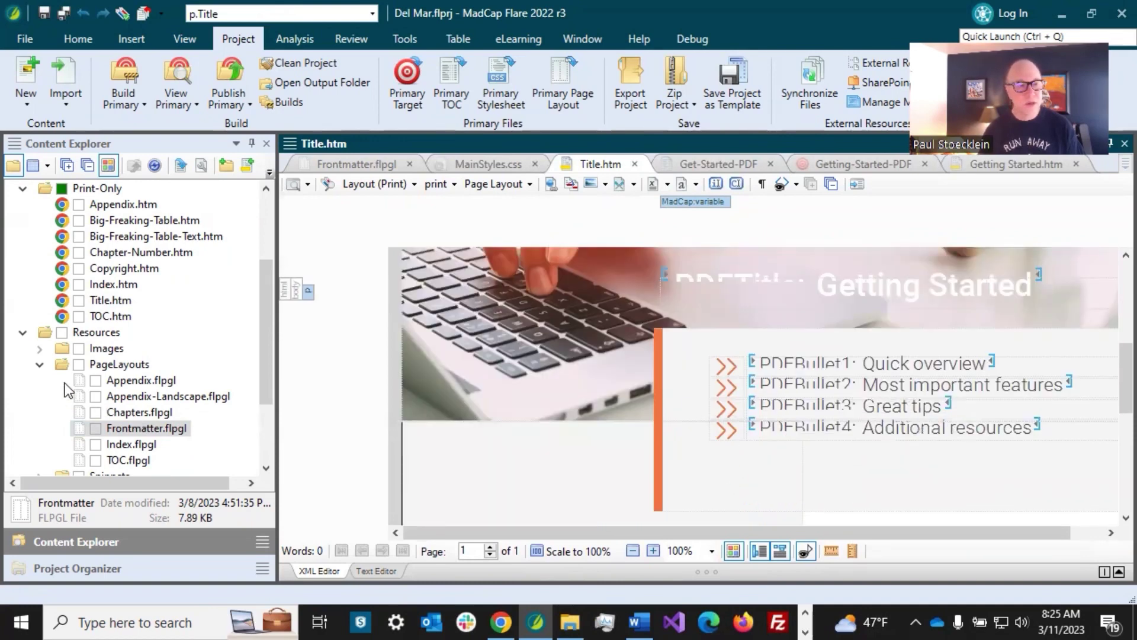
- Add a new table style named Title-Bullets to Resources/TableStyles, based on the Basic.css factory template
click(40, 364)
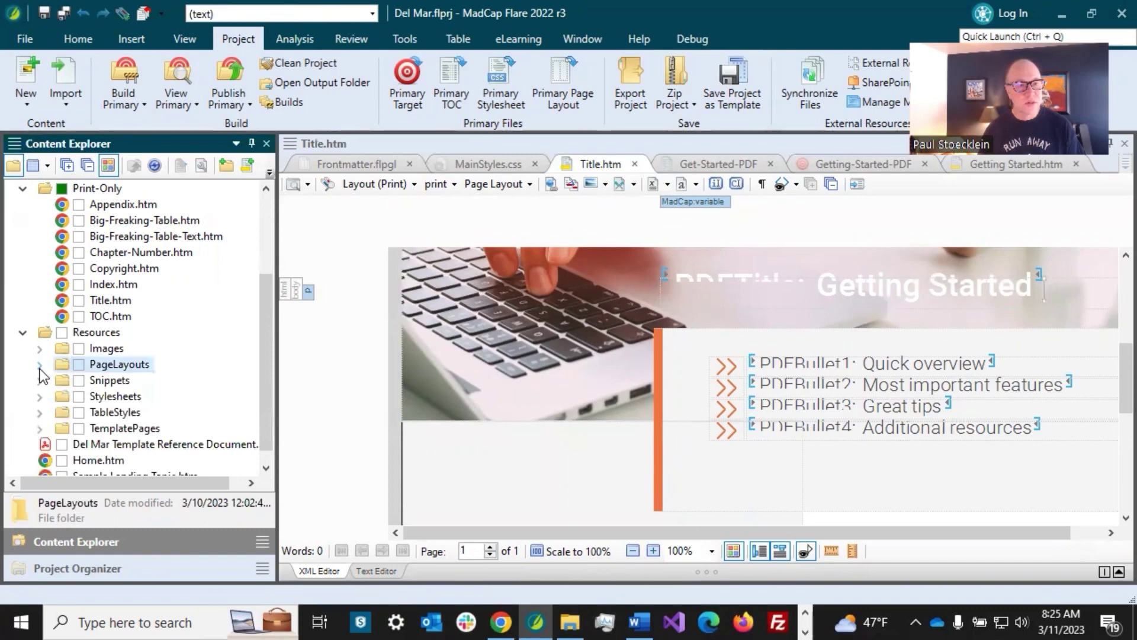
click(40, 412)
right_click(103, 412)
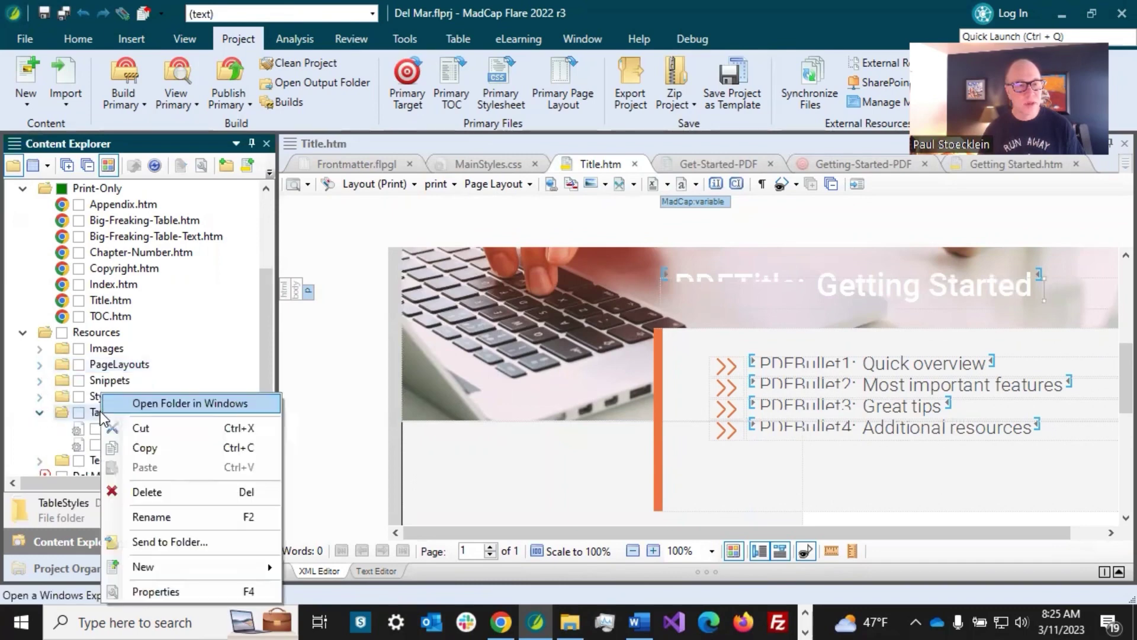
mouse_move(189, 567)
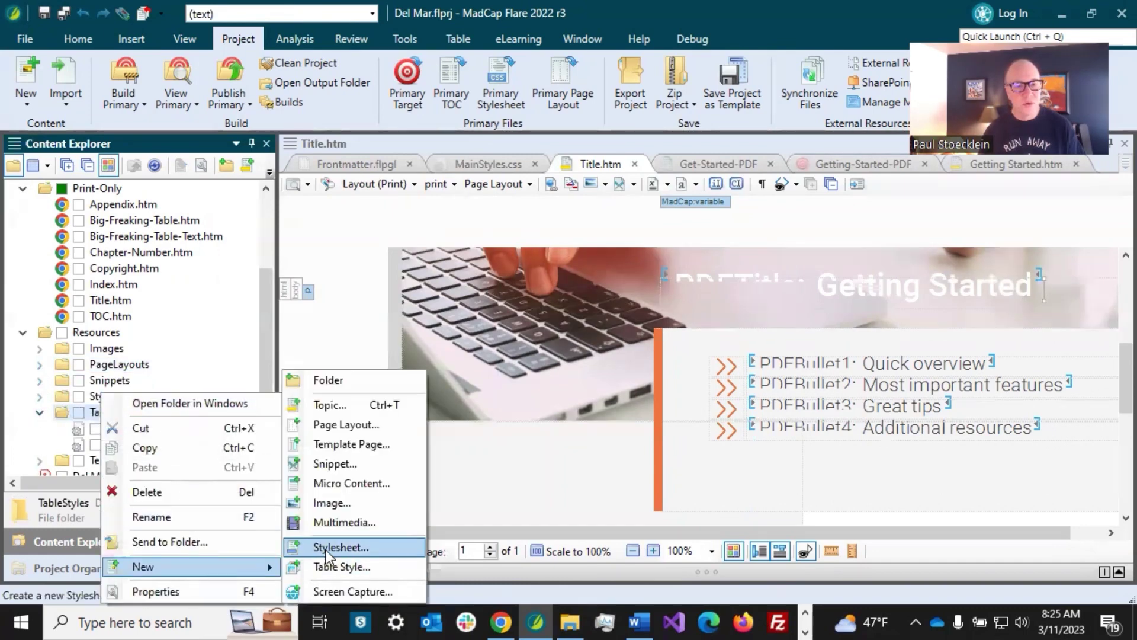
click(331, 564)
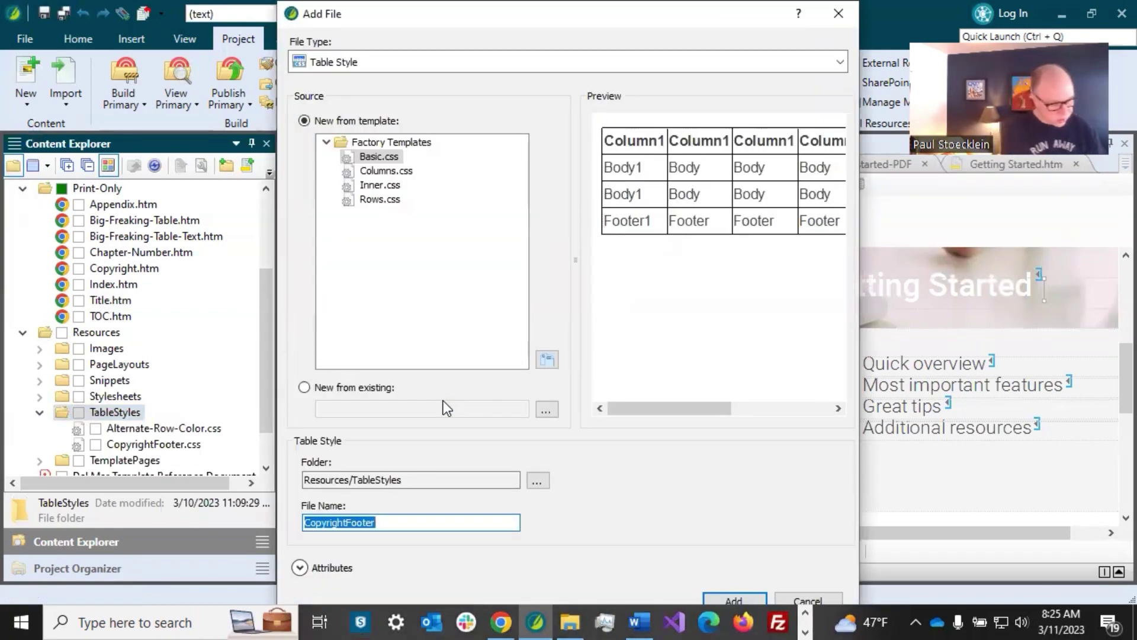
text(Title-Buil)
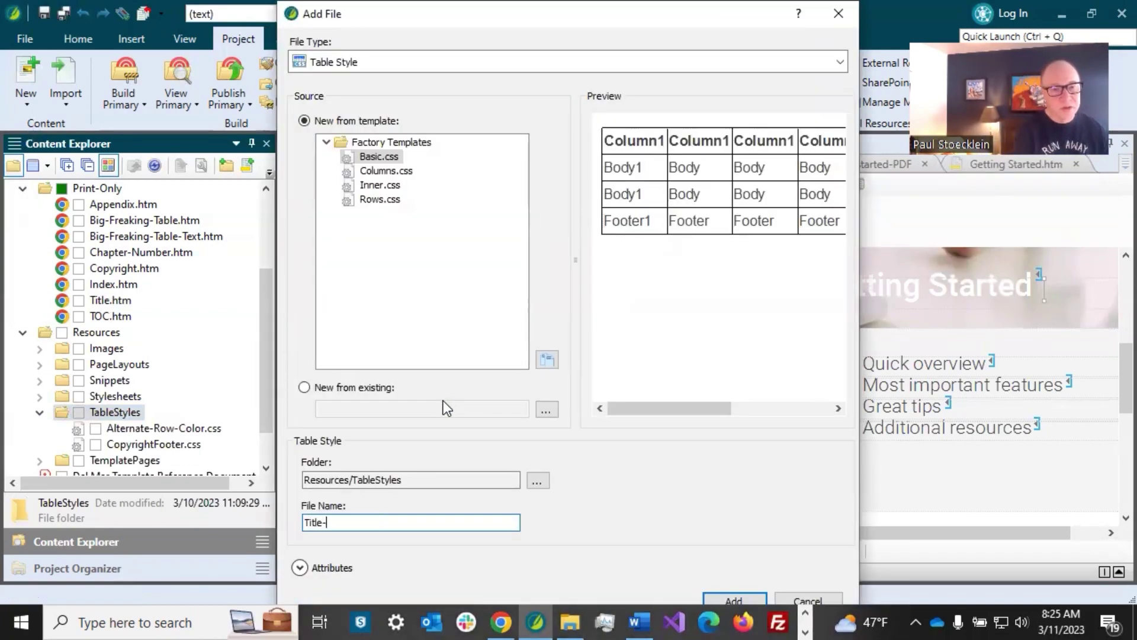
key(BackSpace)
key(BackSpace)
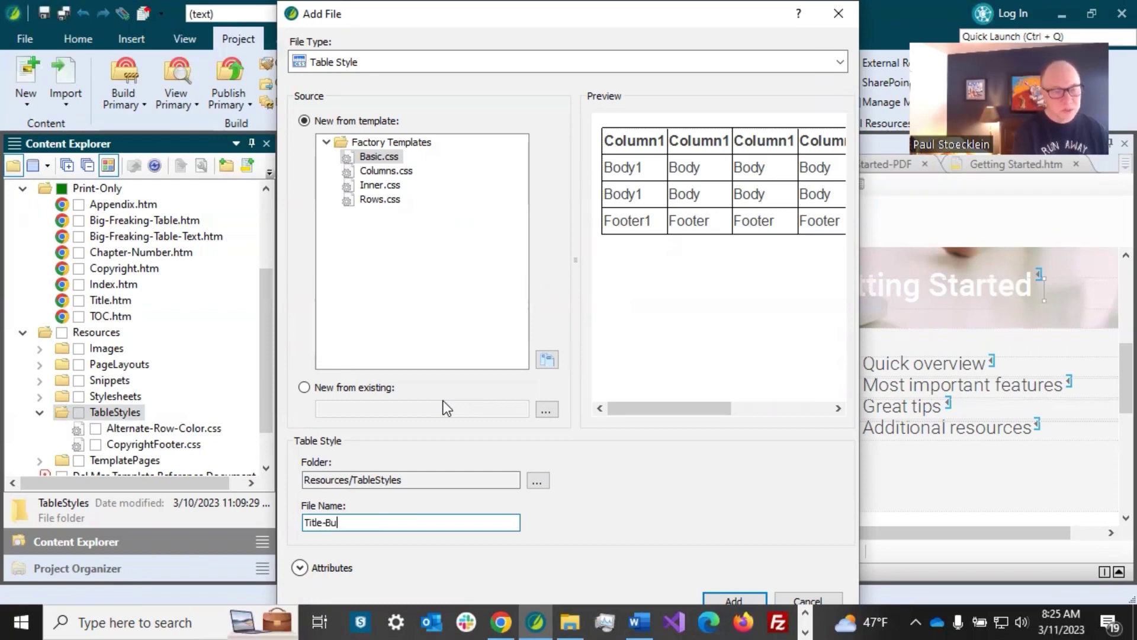
text(llets)
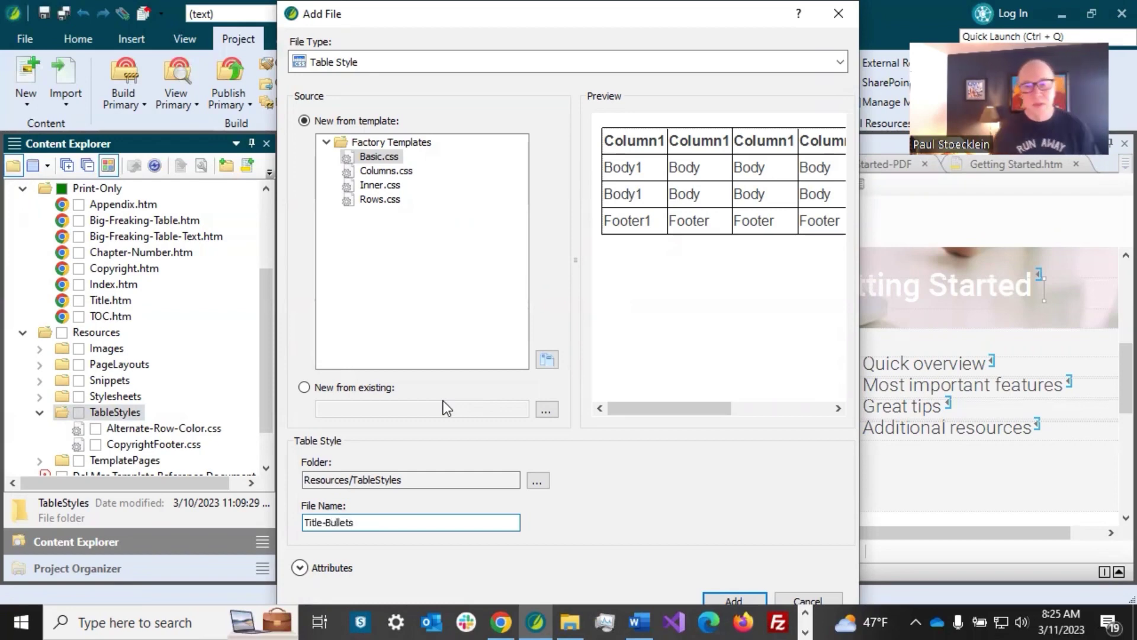
click(732, 599)
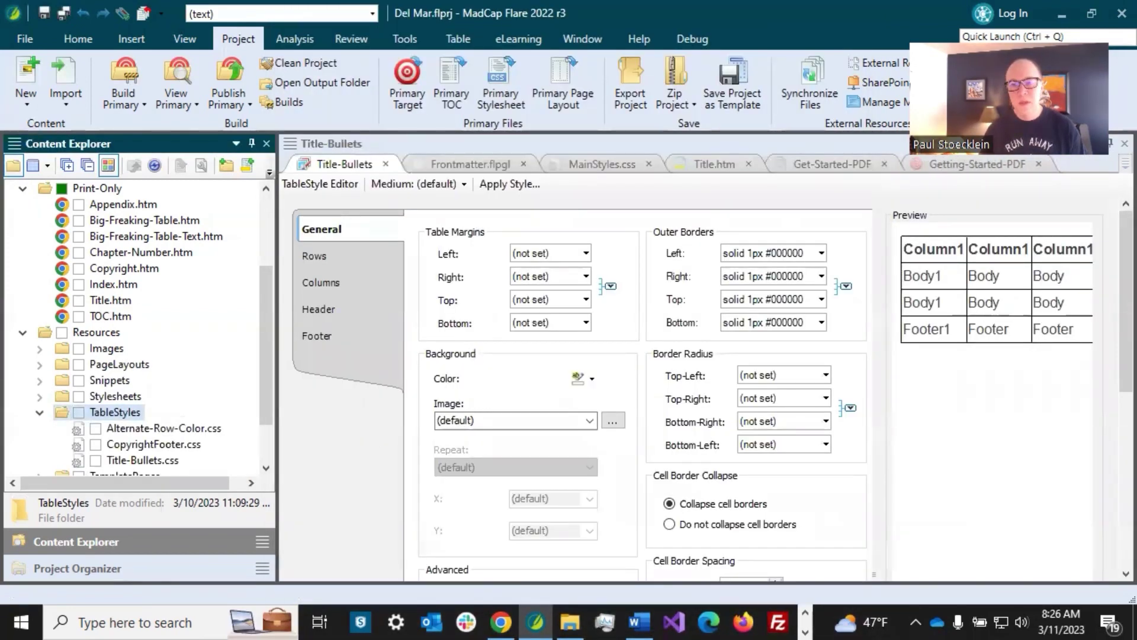
- Set all four outer borders of the Title-Bullets table style to 0 px solid
click(845, 287)
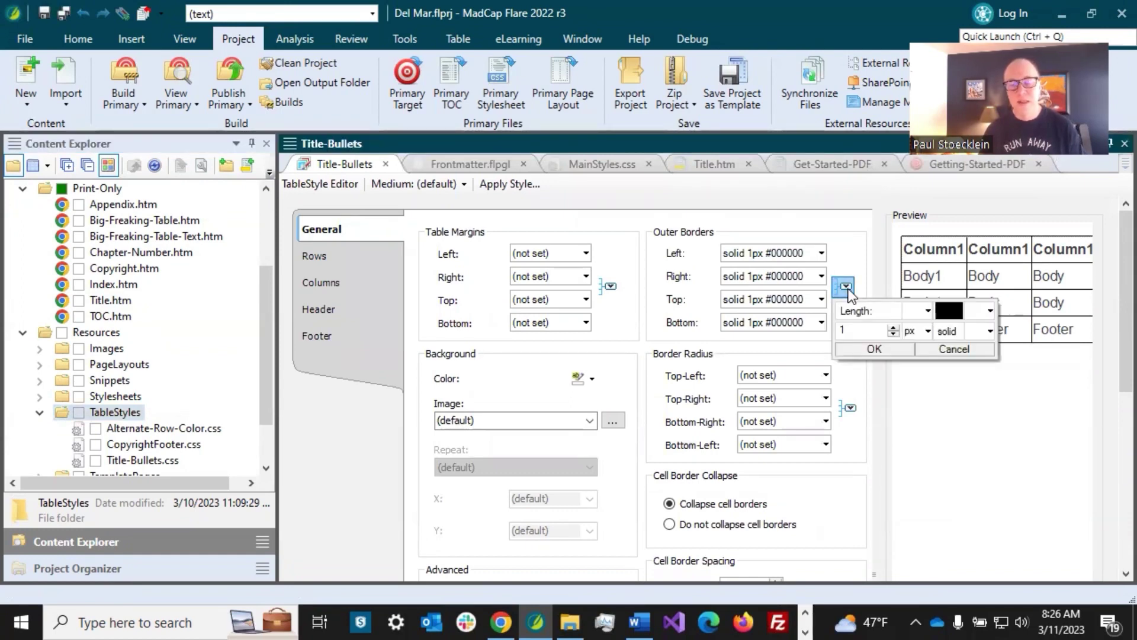
click(895, 334)
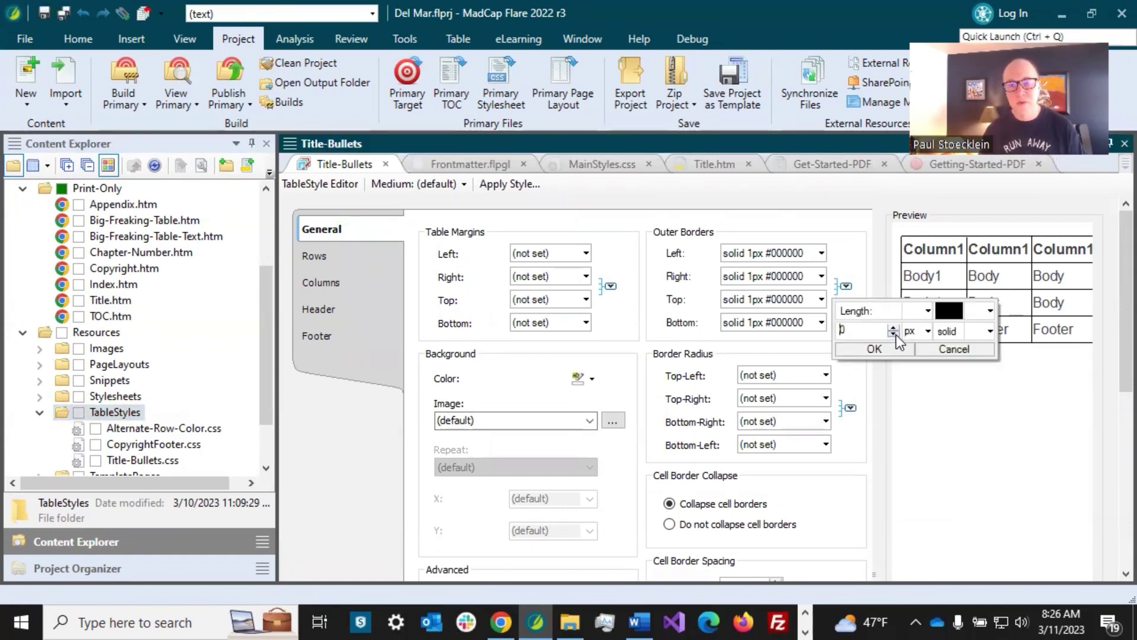
click(882, 352)
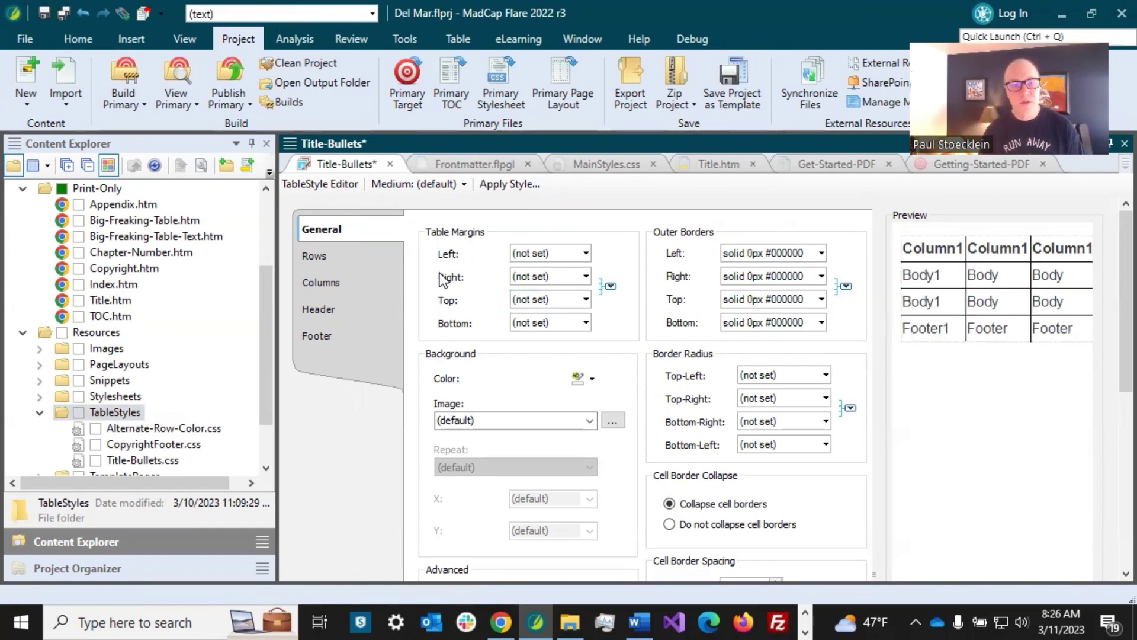
- Set the separator of the Body1 row style to 0 px solid
click(356, 259)
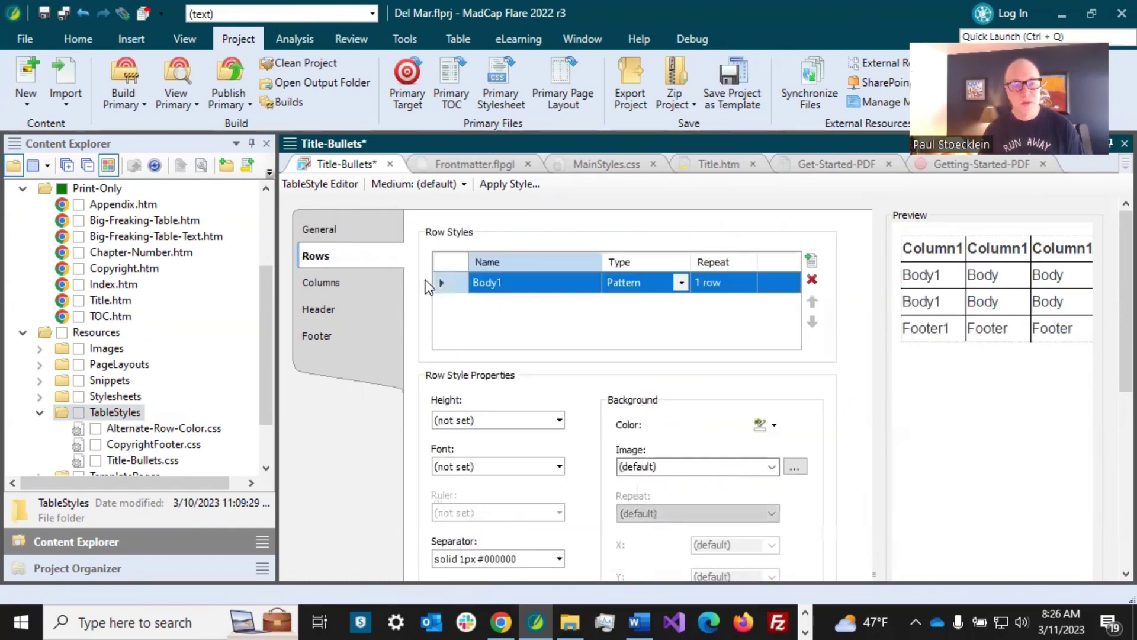
click(558, 559)
click(491, 577)
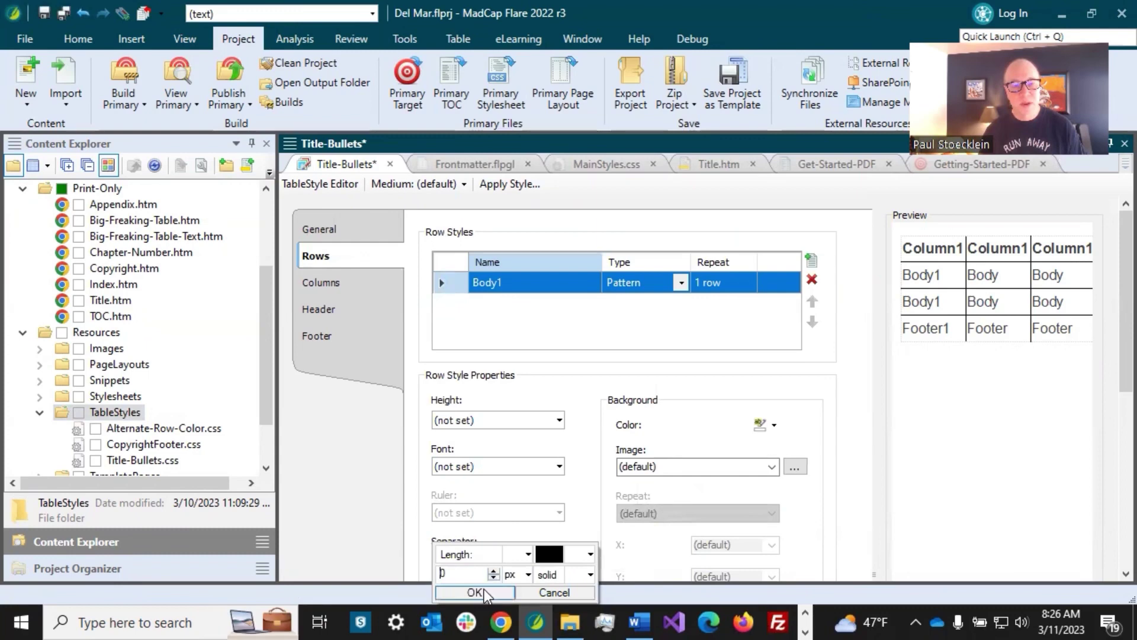
click(483, 590)
- Set the separator of the Column1 column style to 0 px solid
click(349, 281)
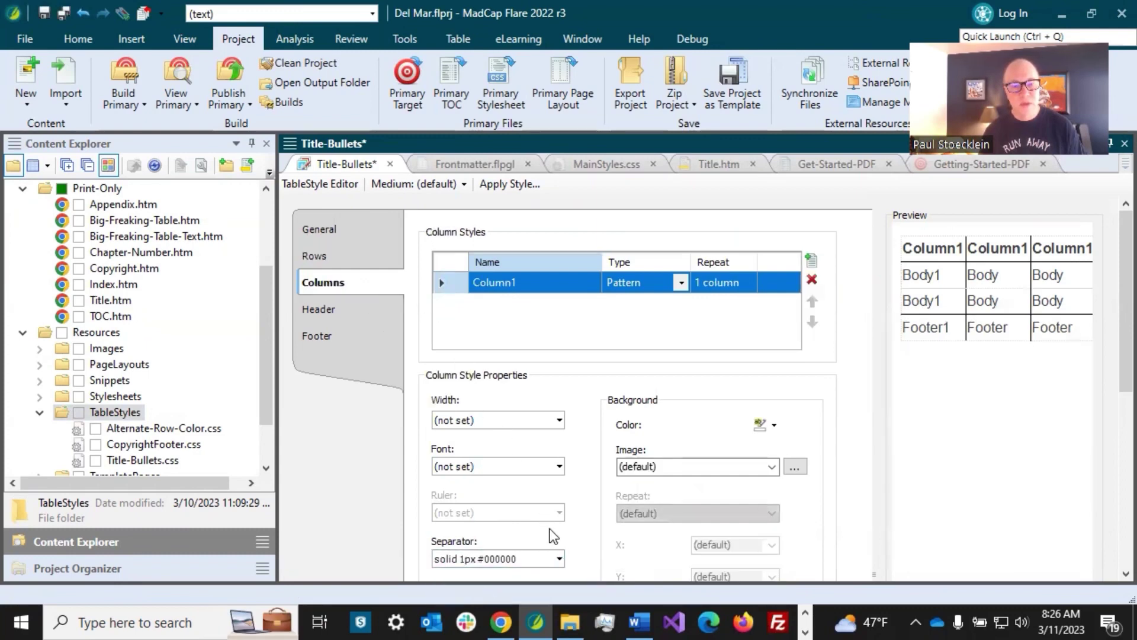
click(558, 559)
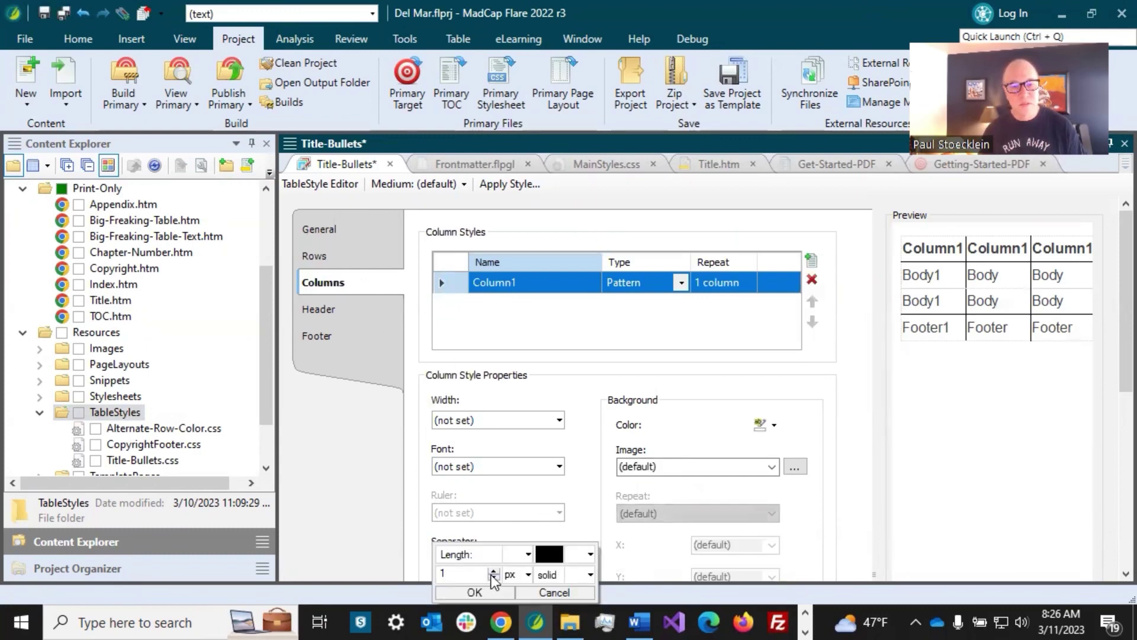
click(492, 576)
click(485, 589)
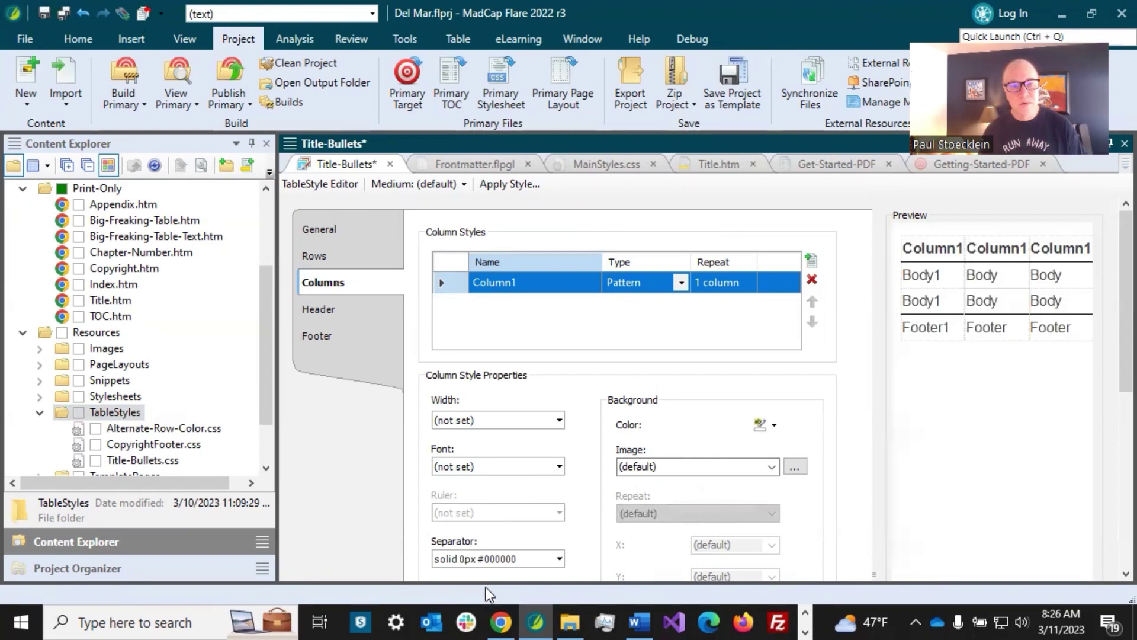
- Set the table style's general cell padding to 8 px on all four sides and save the Title-Bullets table style
click(367, 230)
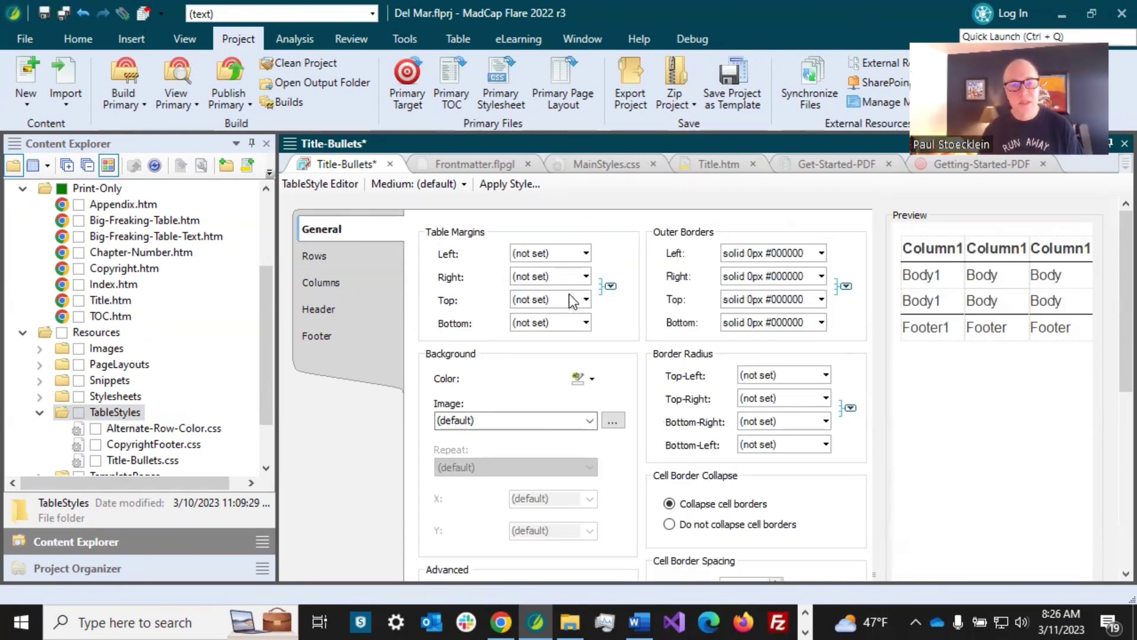
click(364, 254)
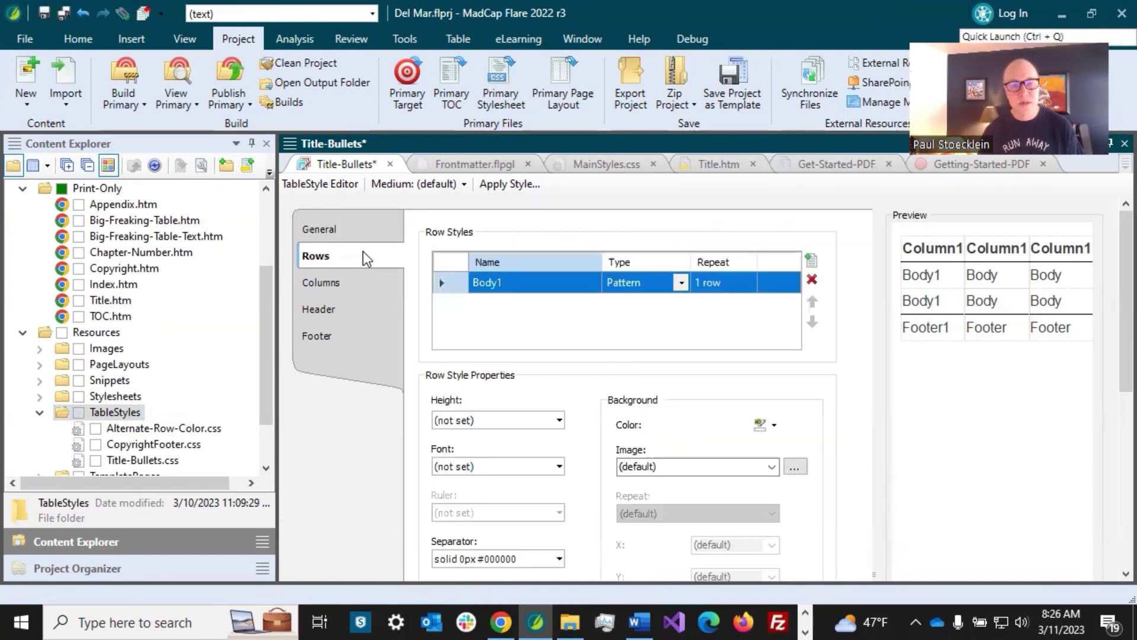
click(360, 235)
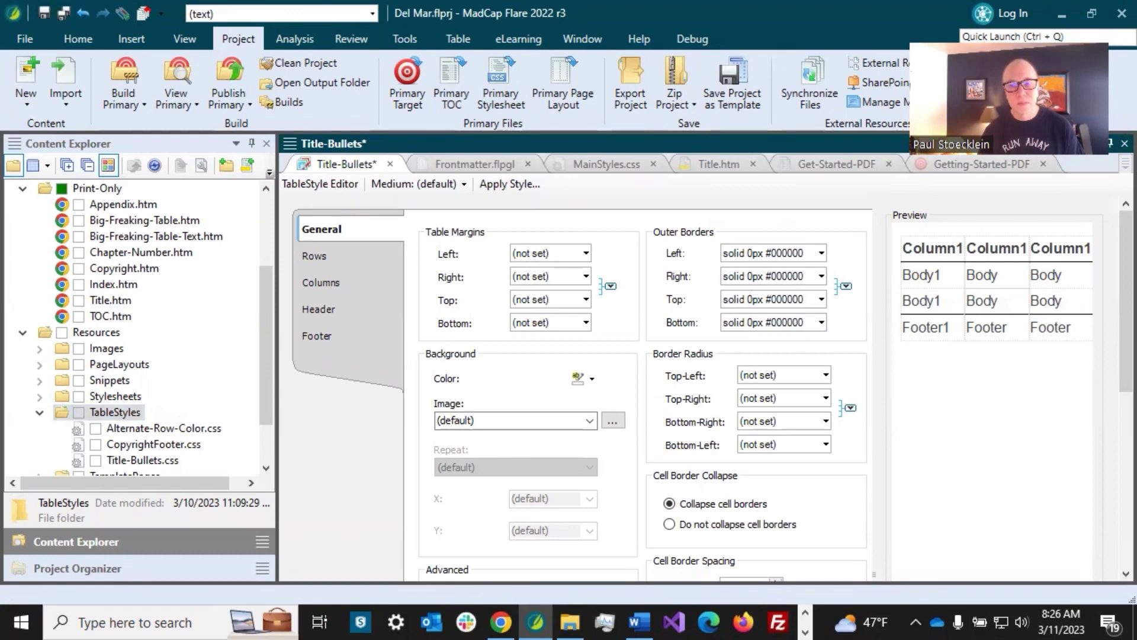
scroll(1109, 334, down, 4)
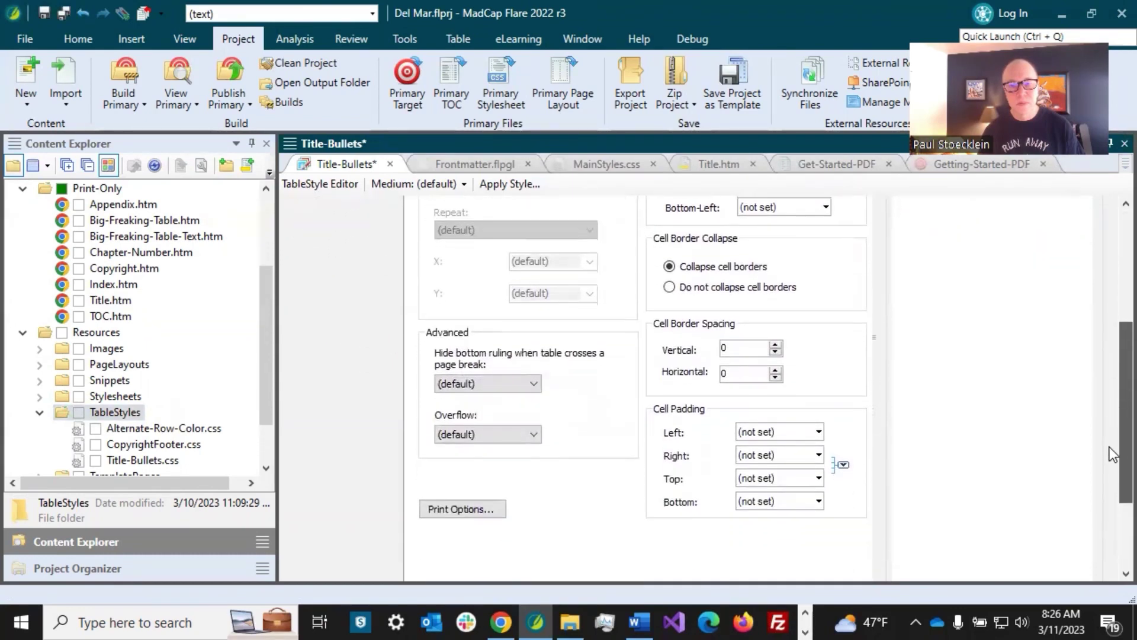
scroll(1113, 453, up, 4)
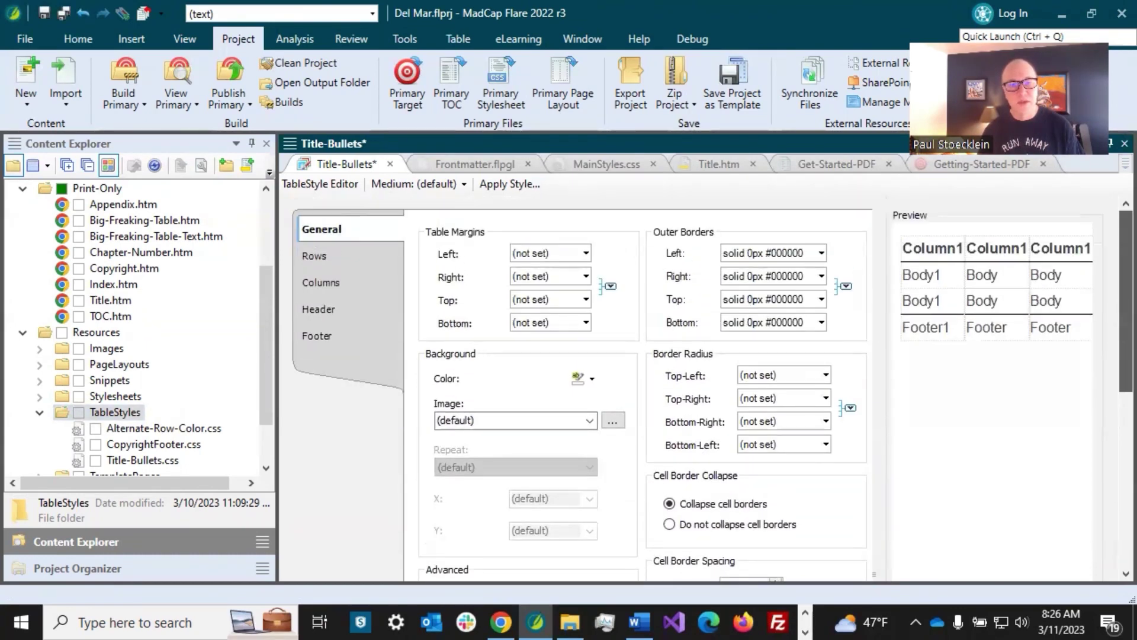
scroll(1109, 401, down, 4)
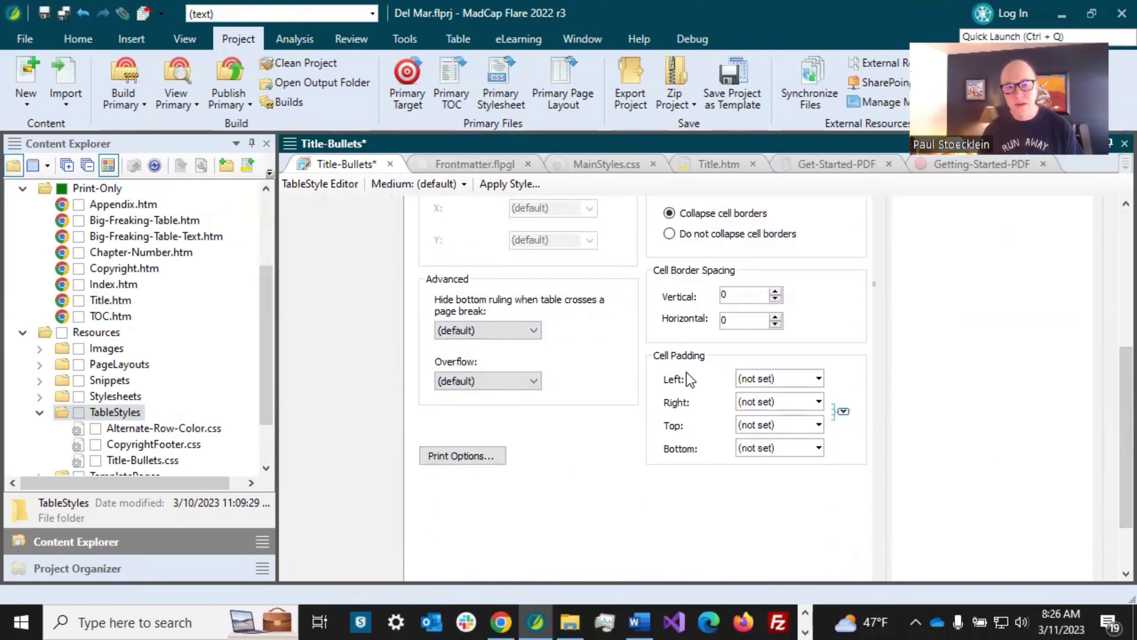
click(842, 413)
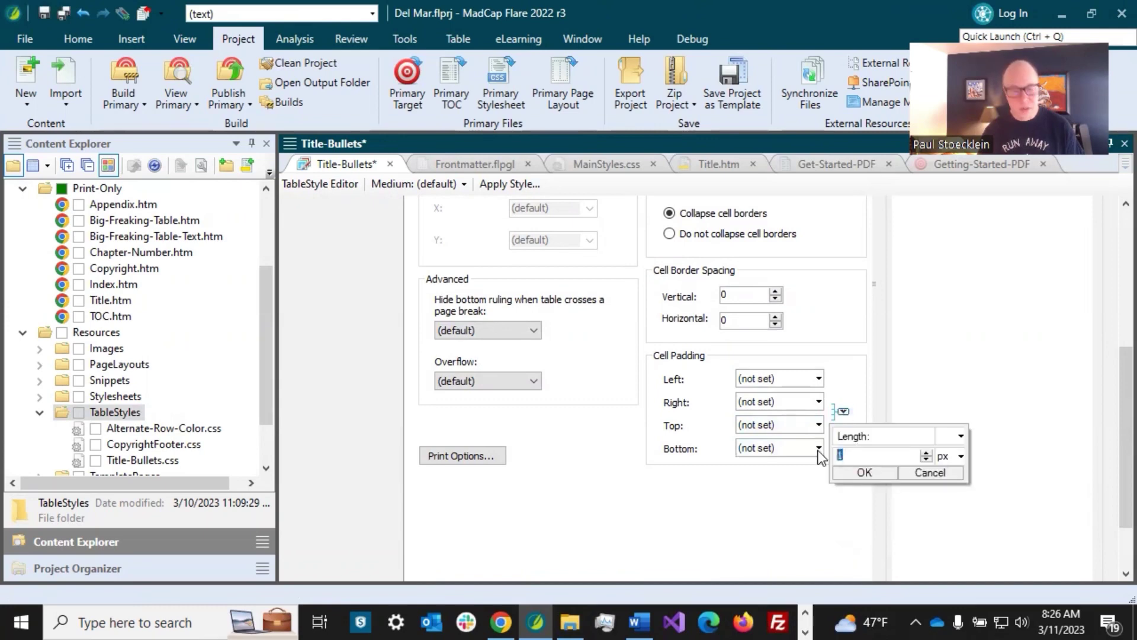
text(8)
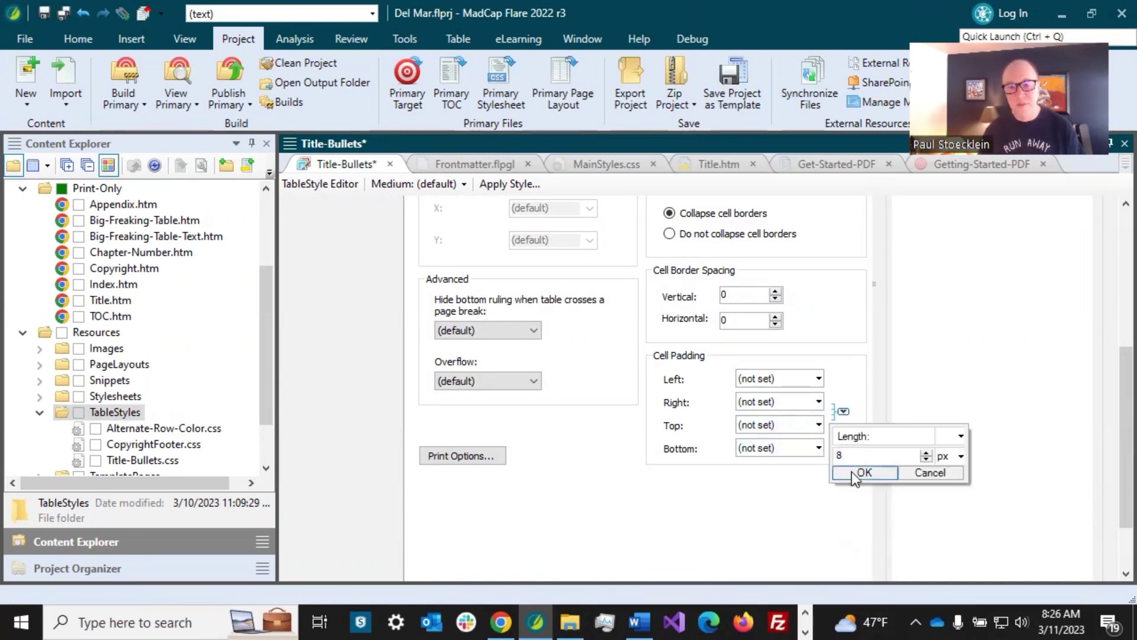
click(865, 472)
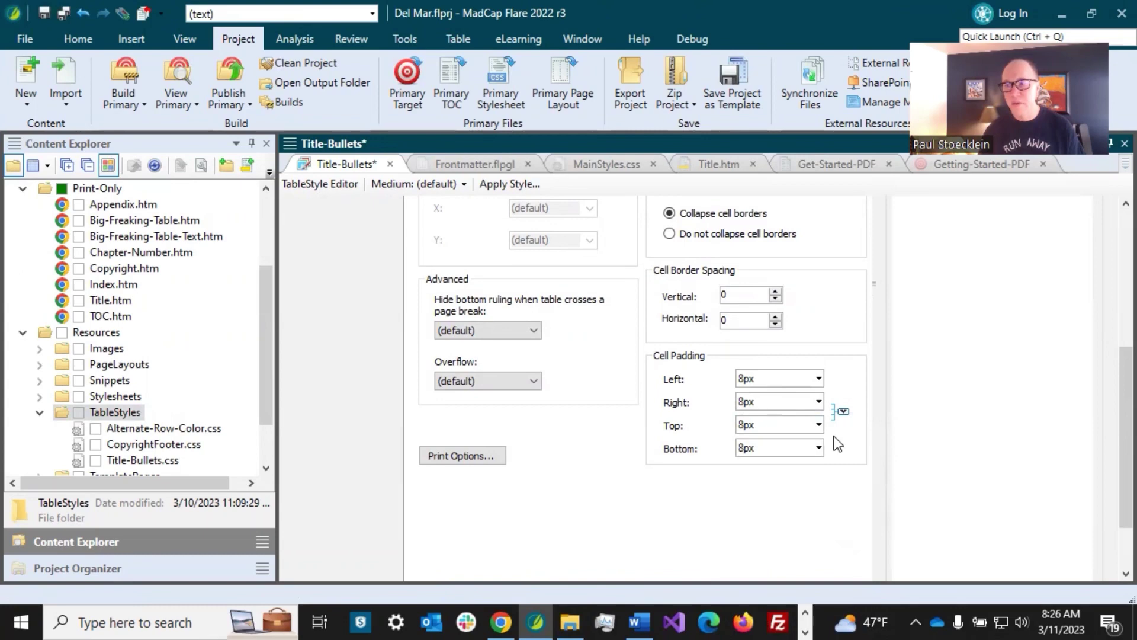
click(67, 12)
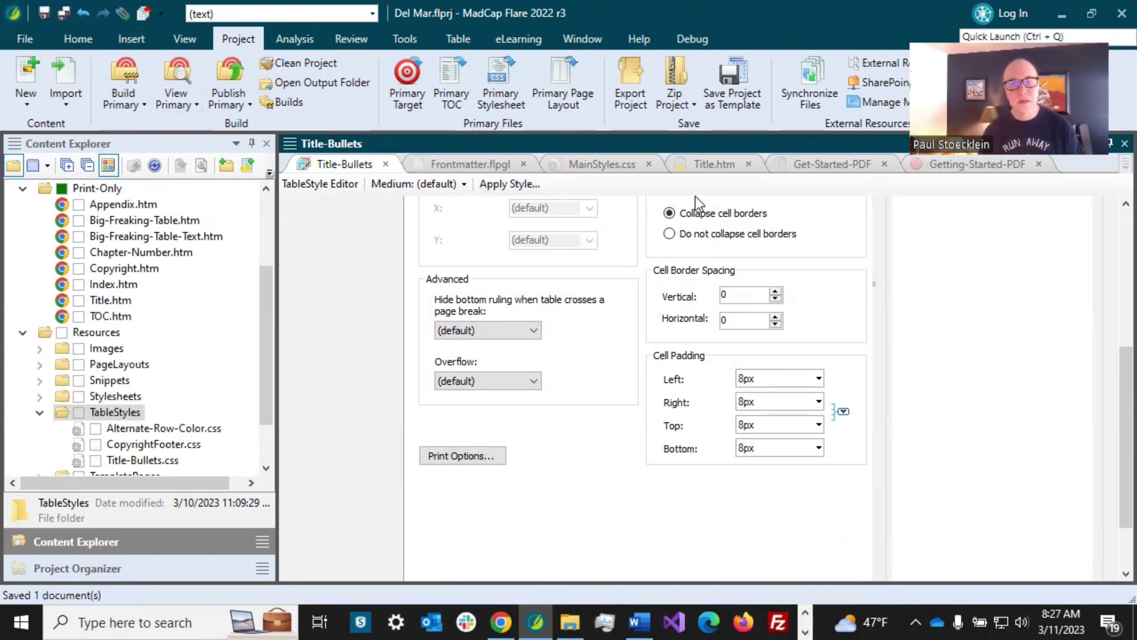
- Apply the Title-Bullets.css table style to the bullet table in Title.htm and save the topic
click(711, 163)
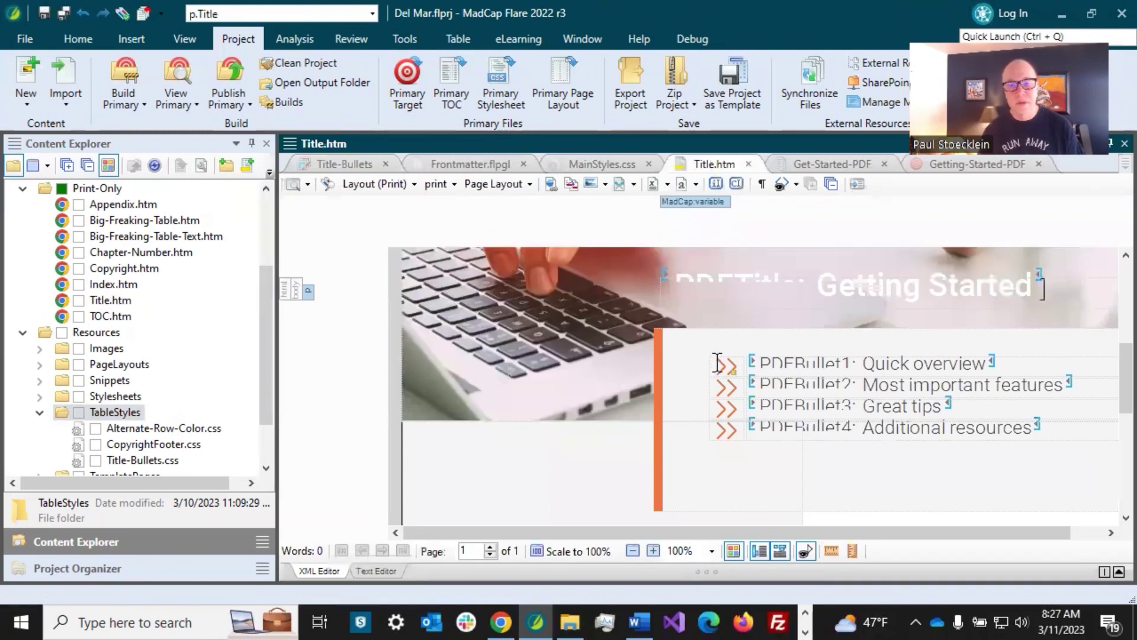
click(1014, 367)
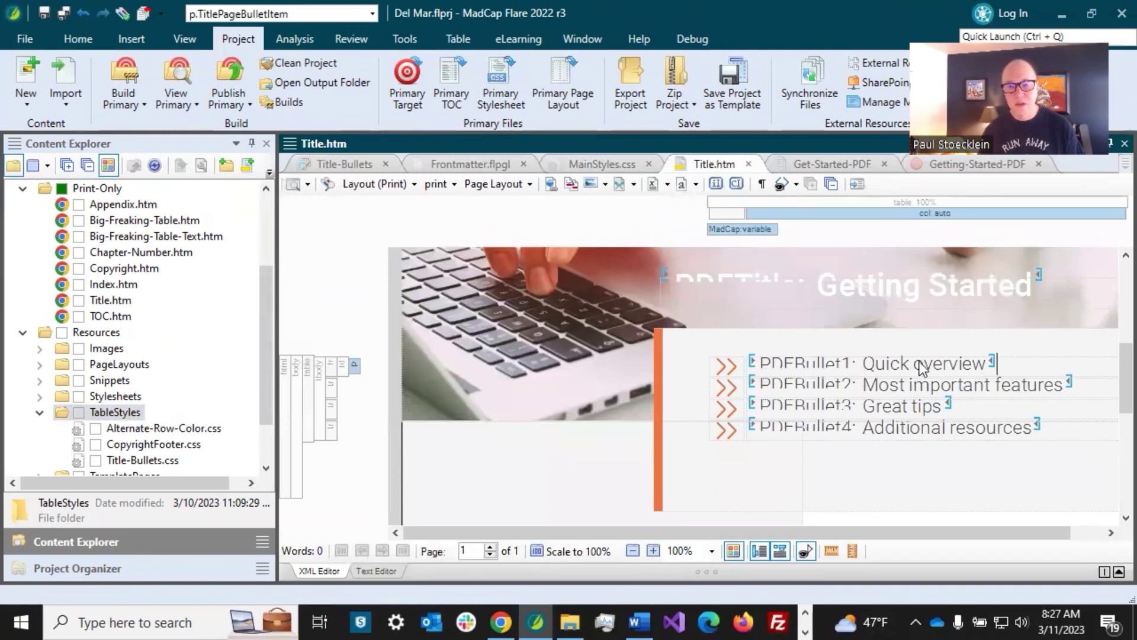
right_click(307, 384)
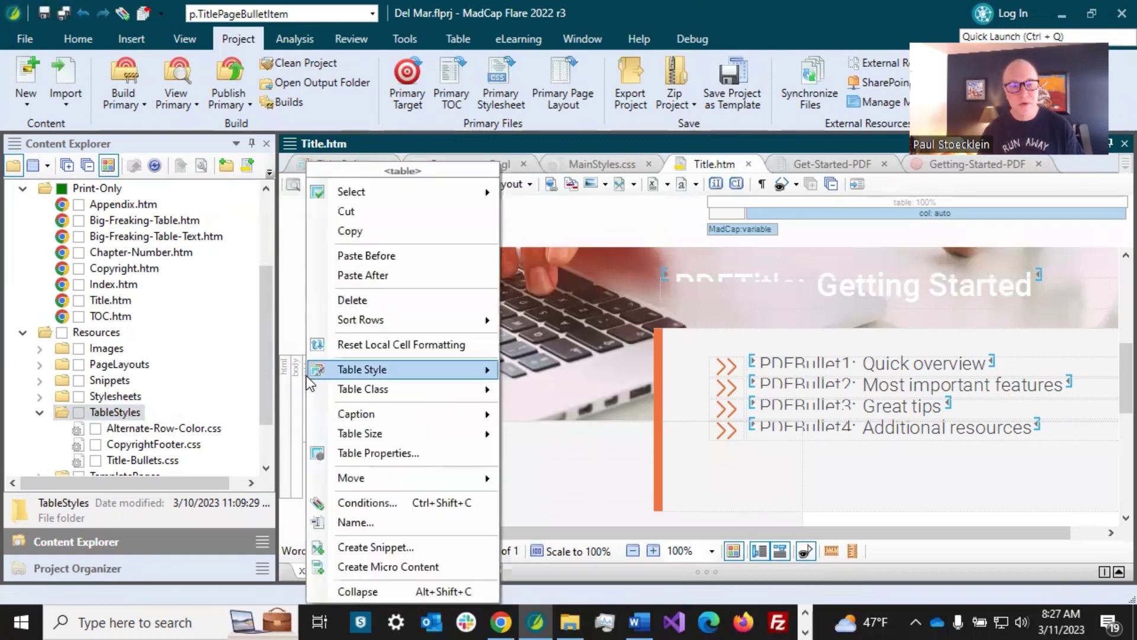
mouse_move(363, 370)
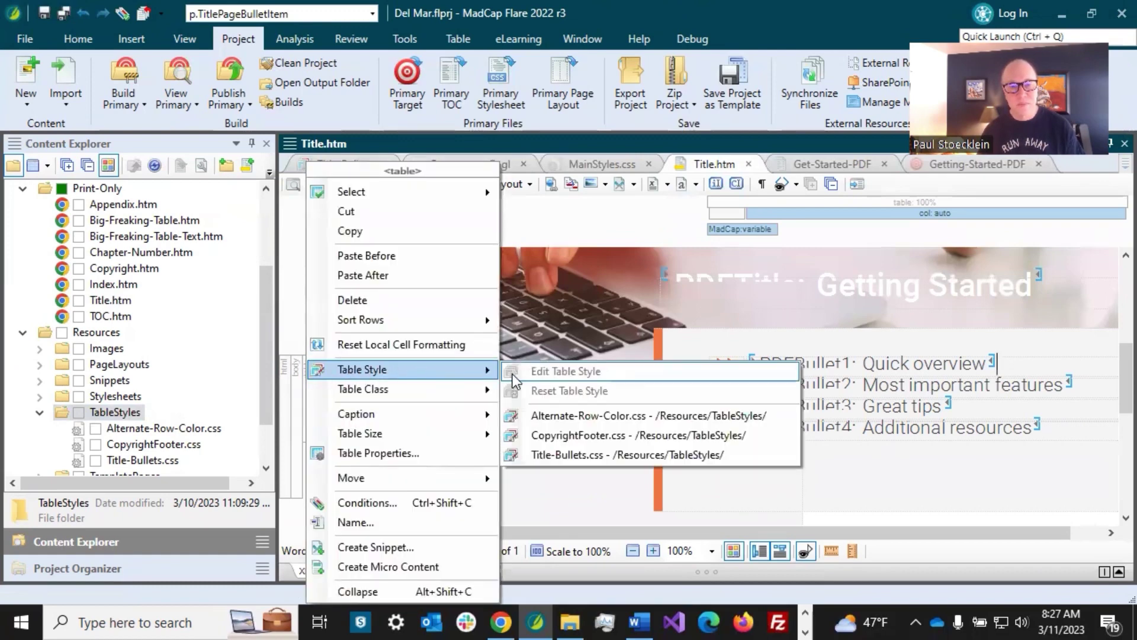
click(540, 453)
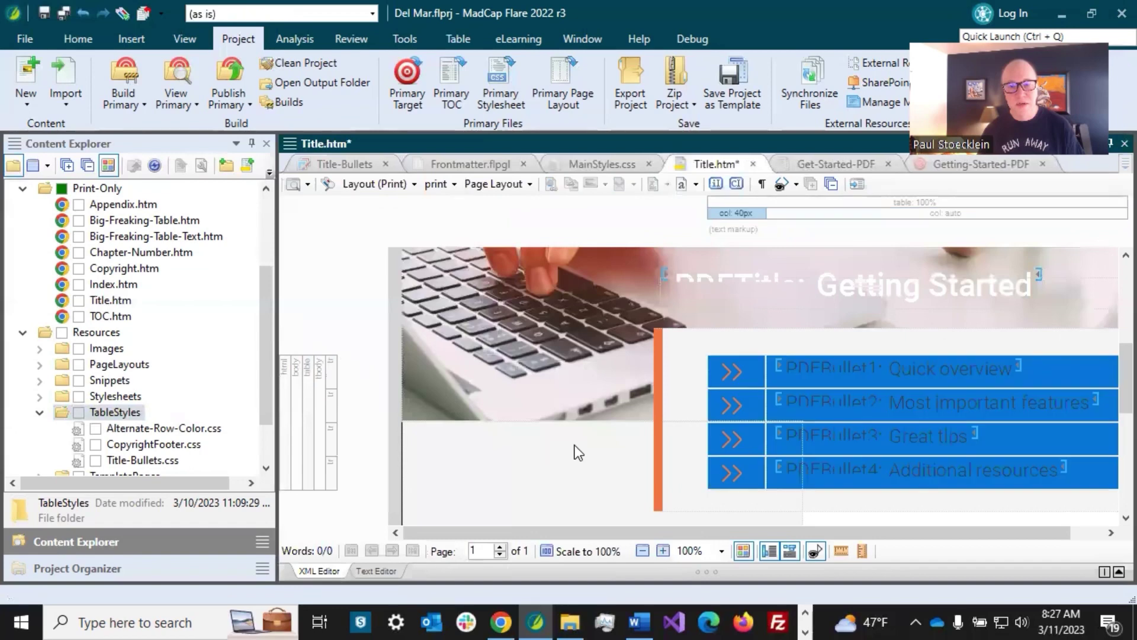
click(770, 369)
click(65, 13)
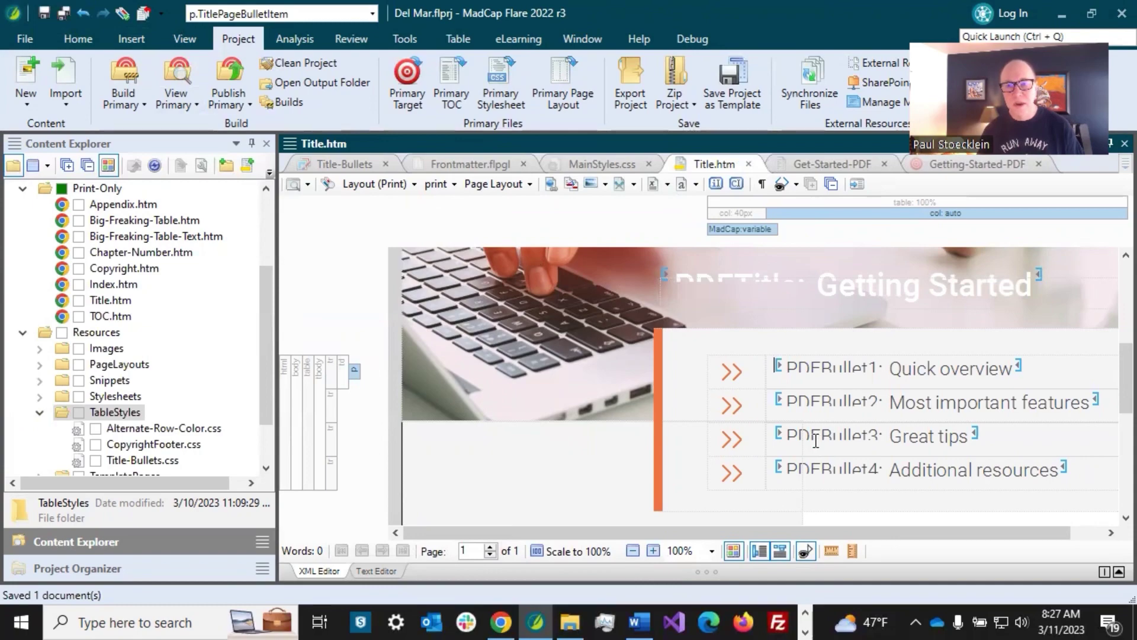
- Build the Getting-Started-PDF target with its previous output closed, and open the new PDF to check the title page
scroll(817, 442, down, 2)
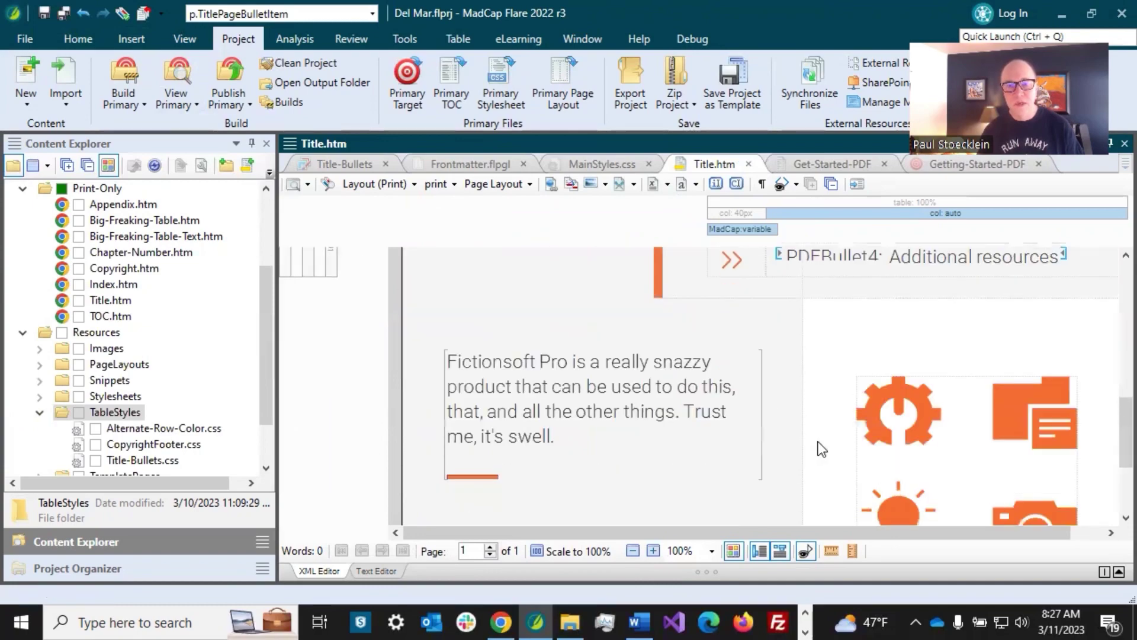
scroll(818, 442, up, 5)
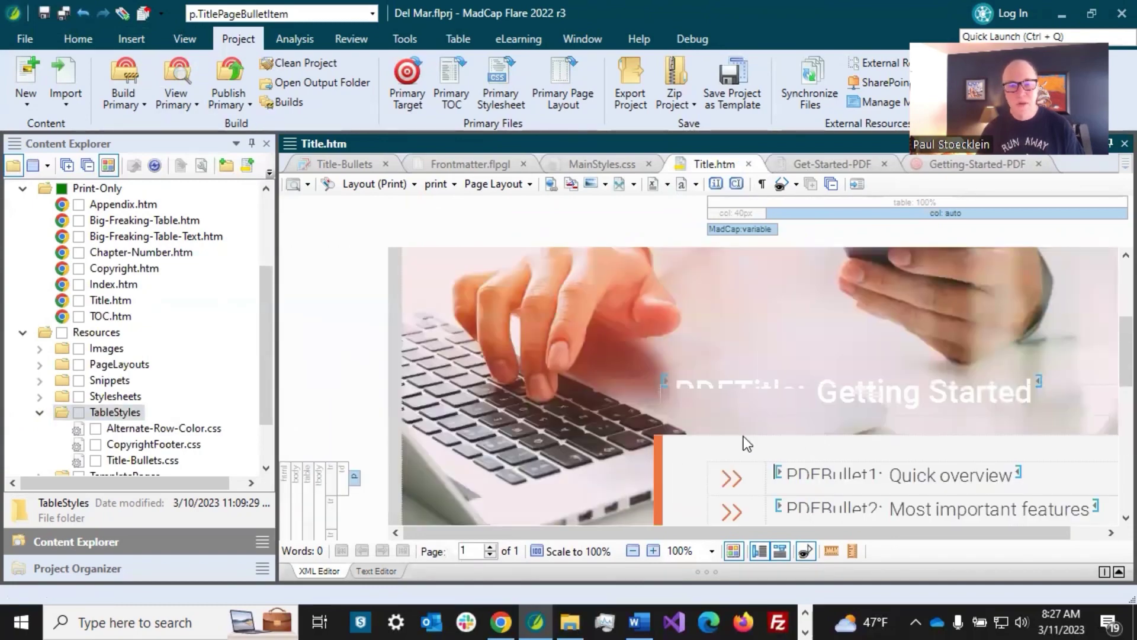
click(957, 166)
click(374, 184)
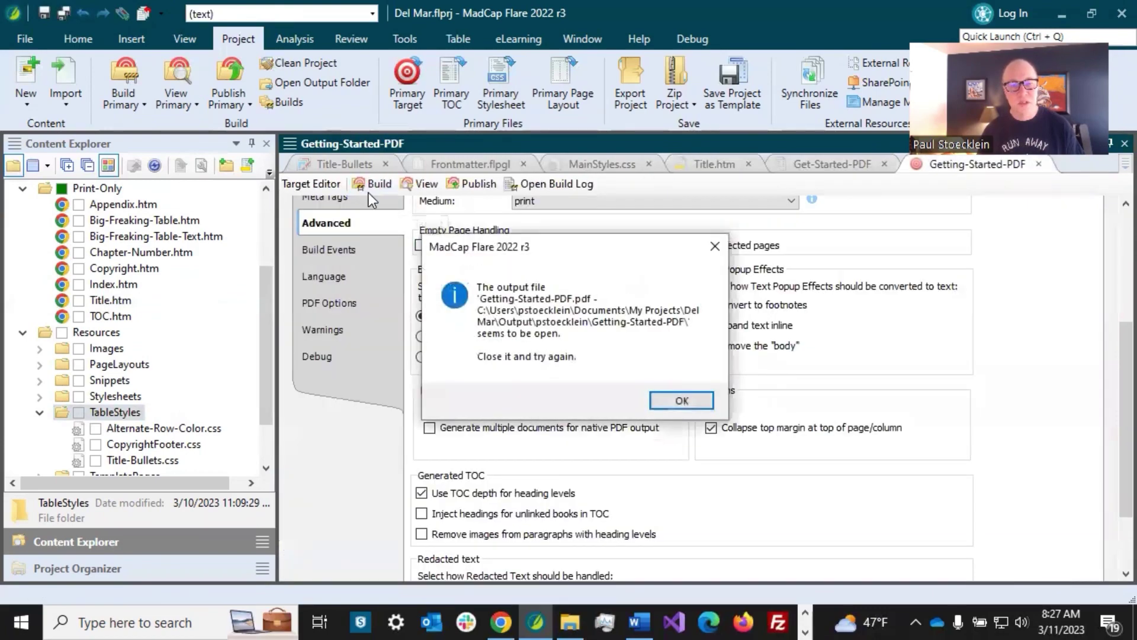
click(681, 401)
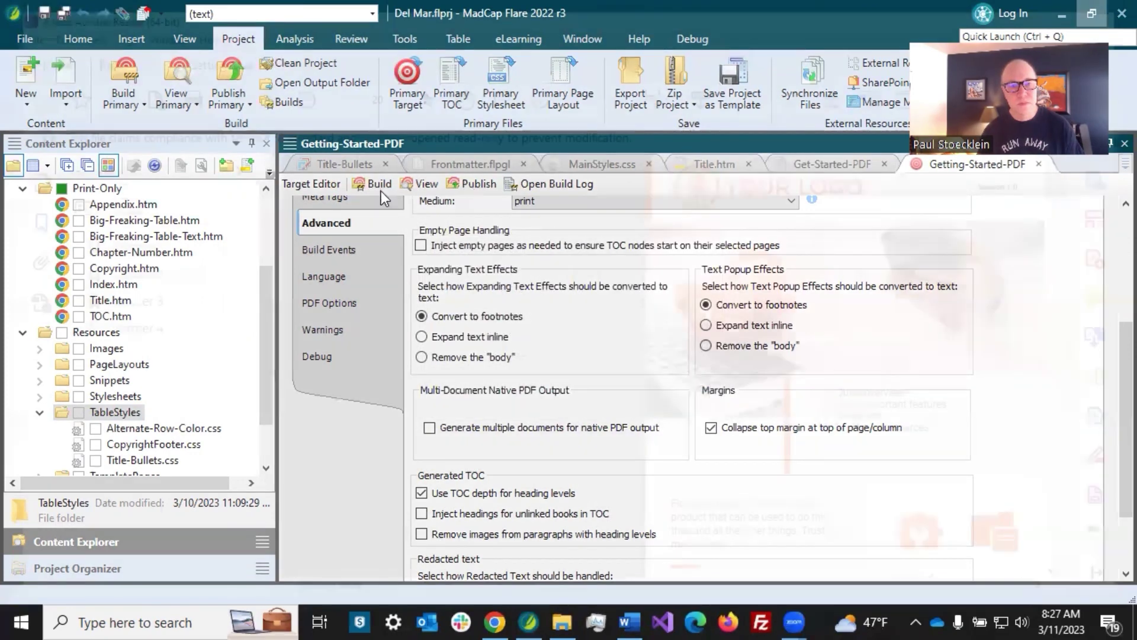
click(380, 189)
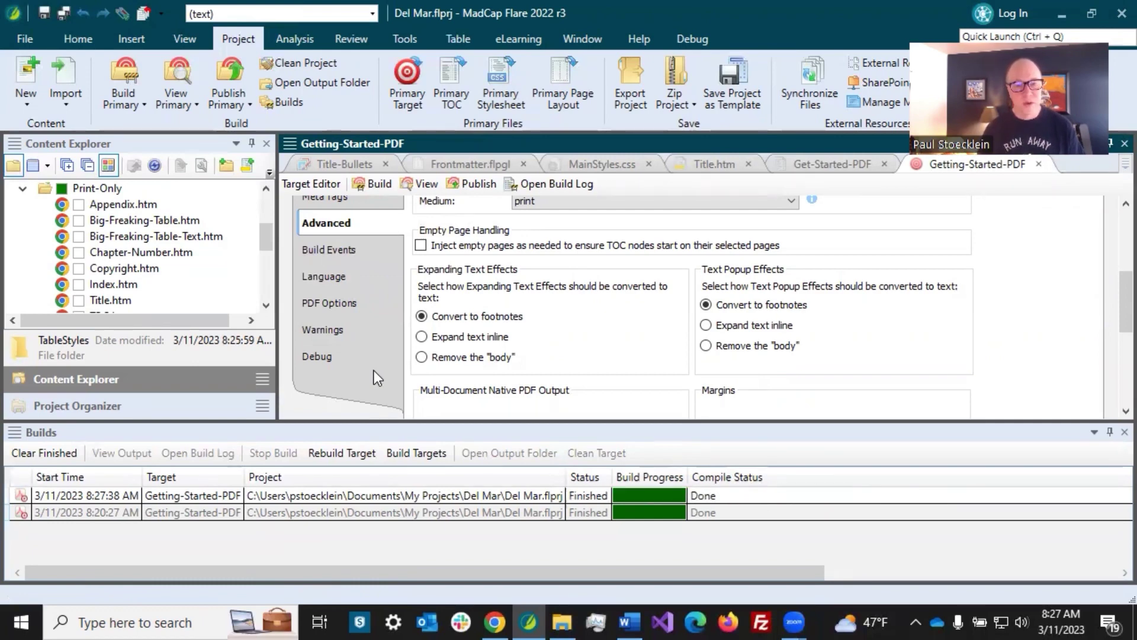
click(379, 494)
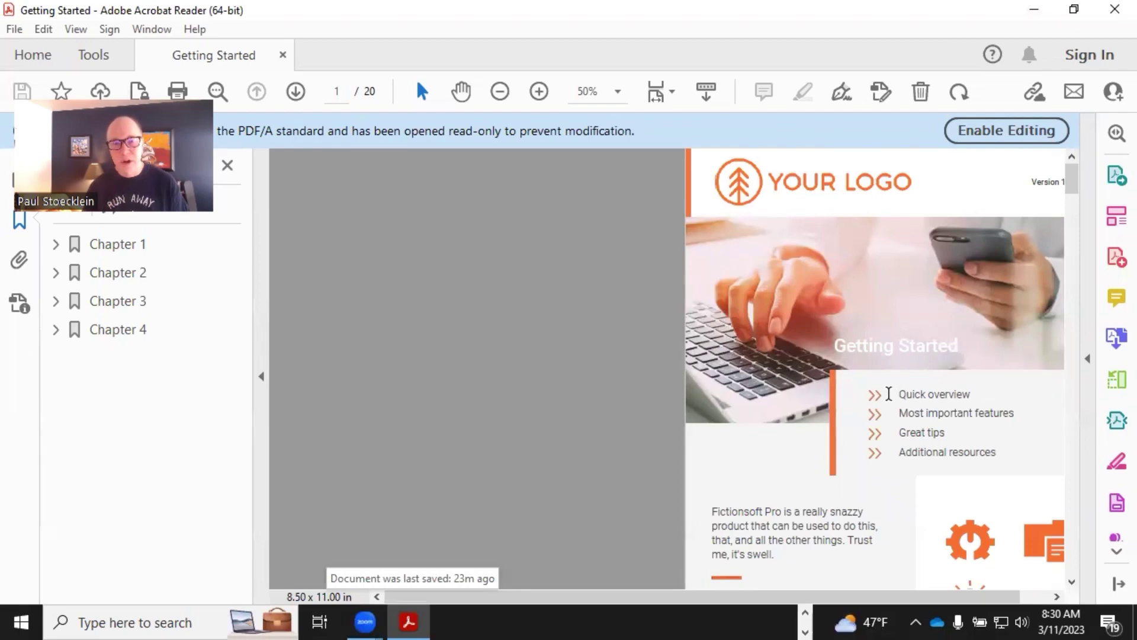
- Set the left and right cell padding of the Title-Bullets table style to 0 px and save the table style
click(1036, 13)
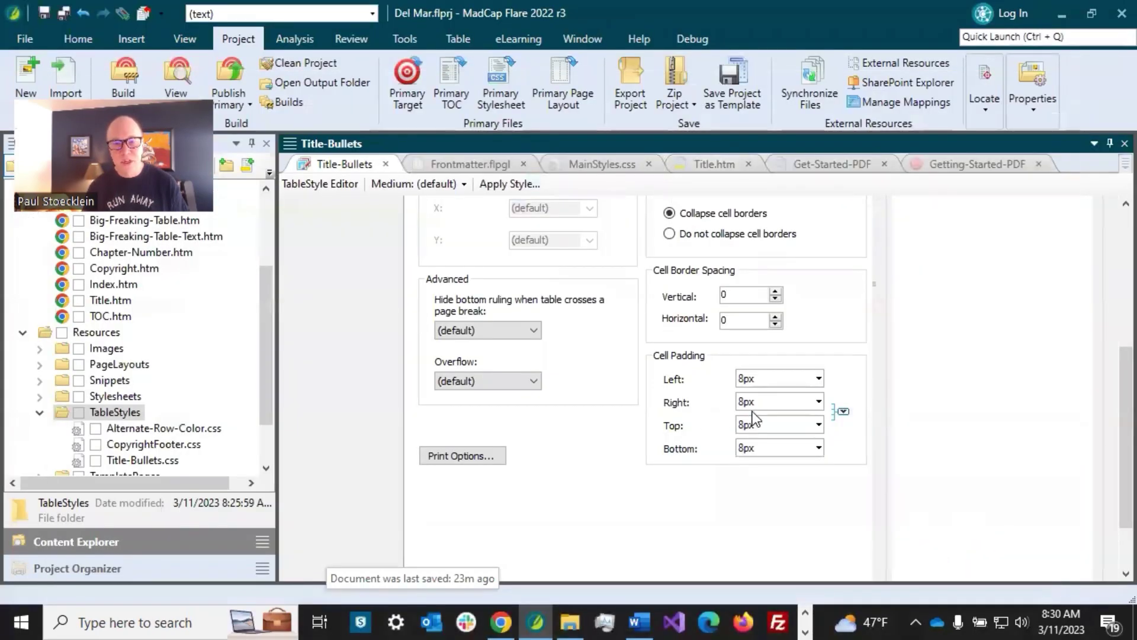
click(754, 407)
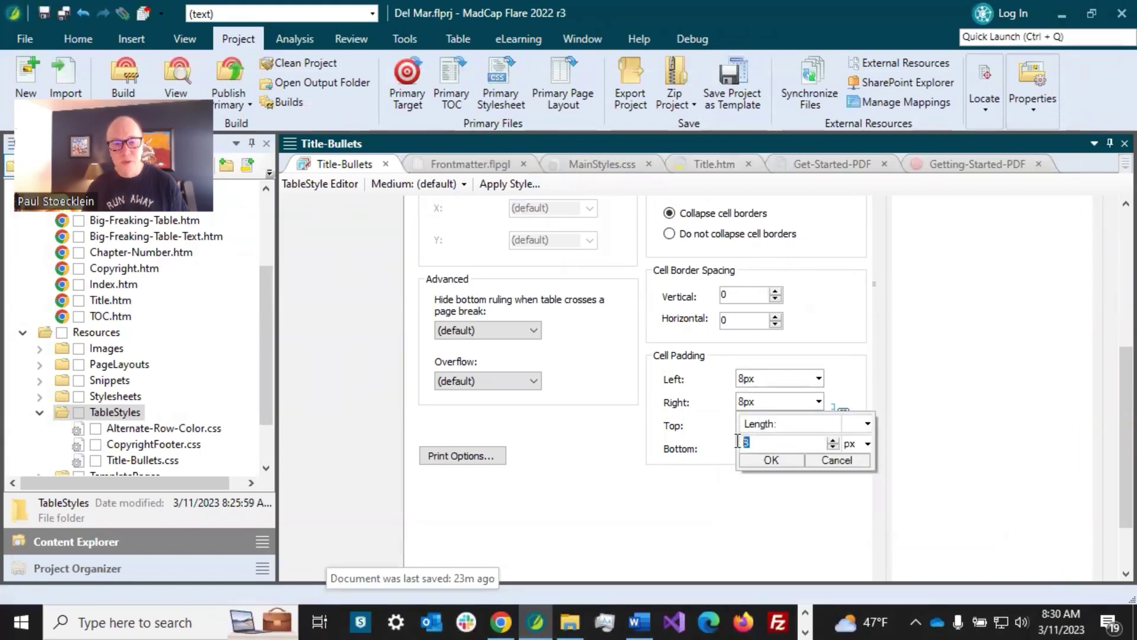
text(0)
click(769, 457)
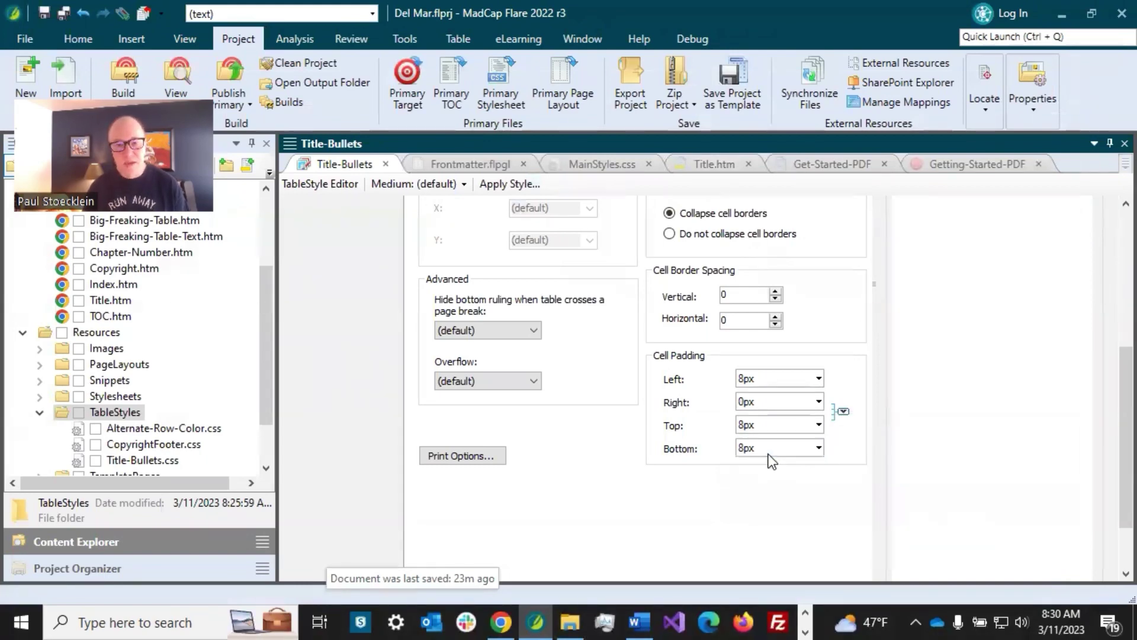
click(758, 449)
click(759, 426)
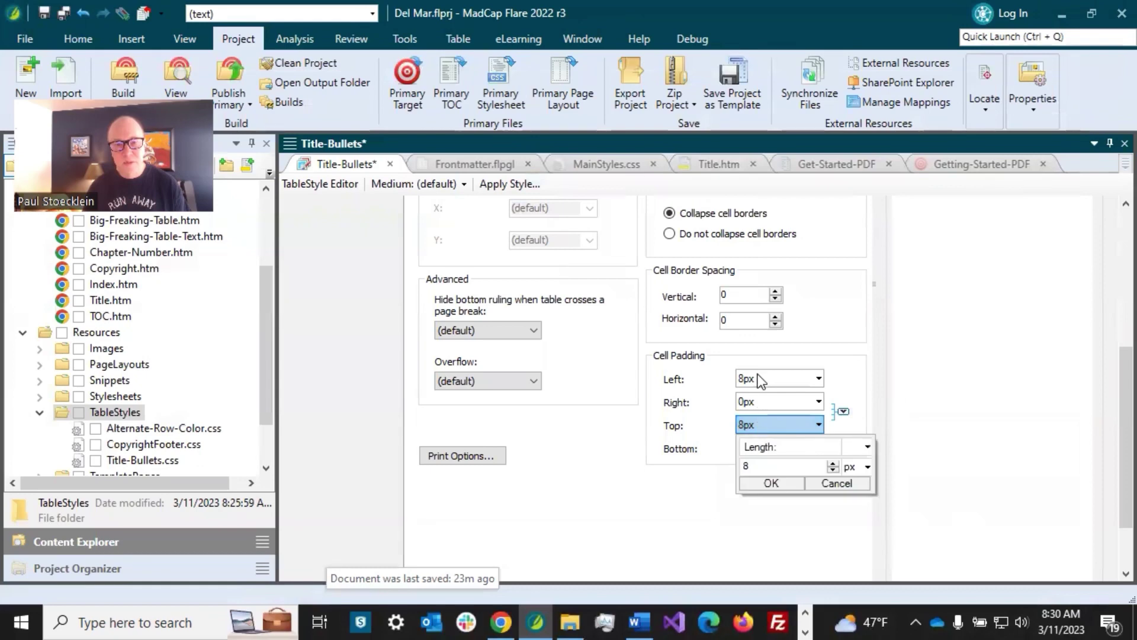
click(760, 380)
text(0)
click(769, 438)
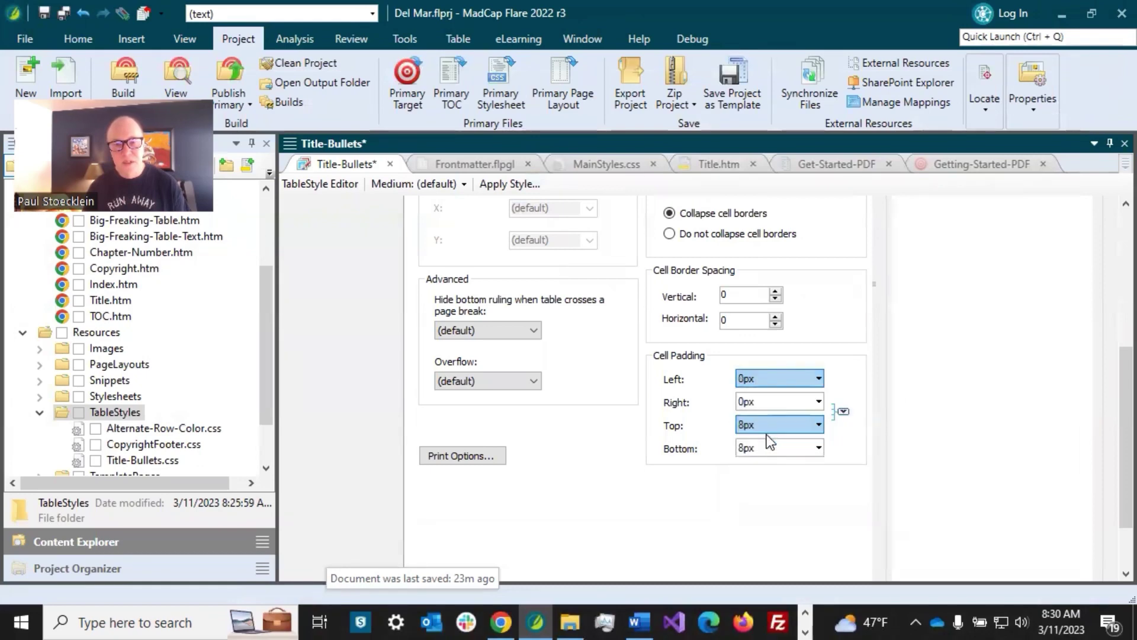
click(55, 11)
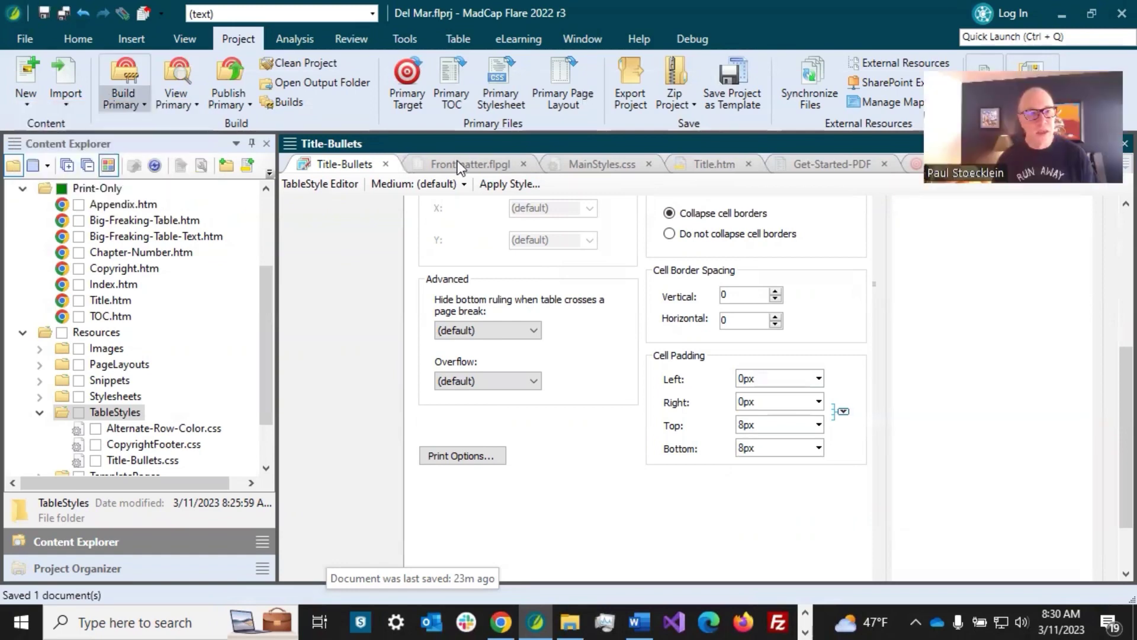
- Rebuild the primary target Getting-Started-PDF after closing its open output, and view the title page in the new PDF
click(131, 74)
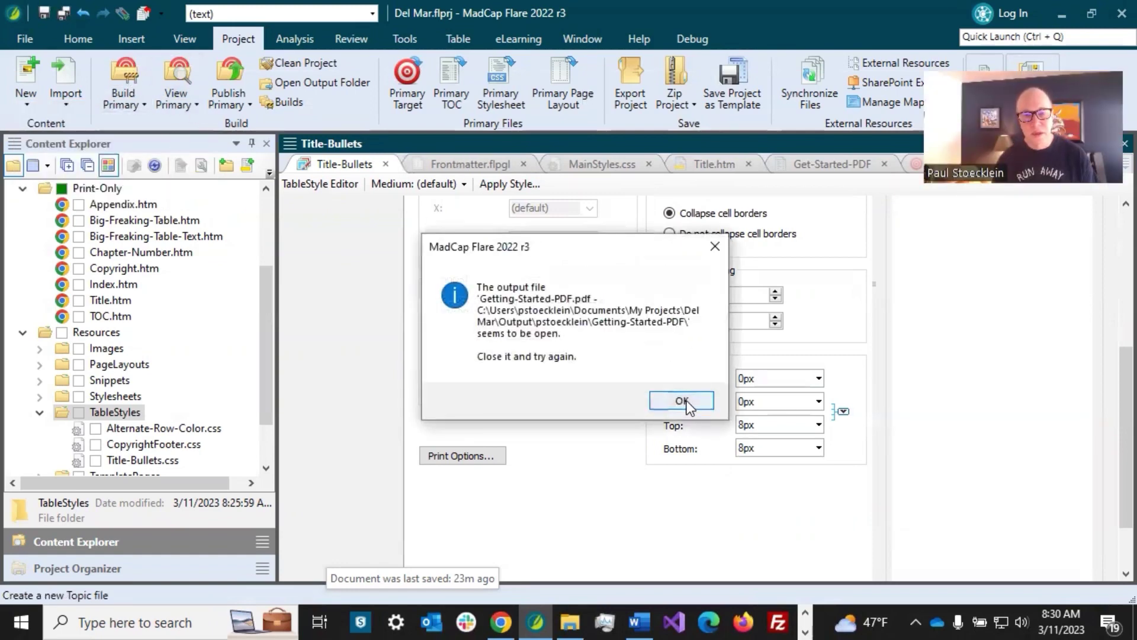
click(683, 401)
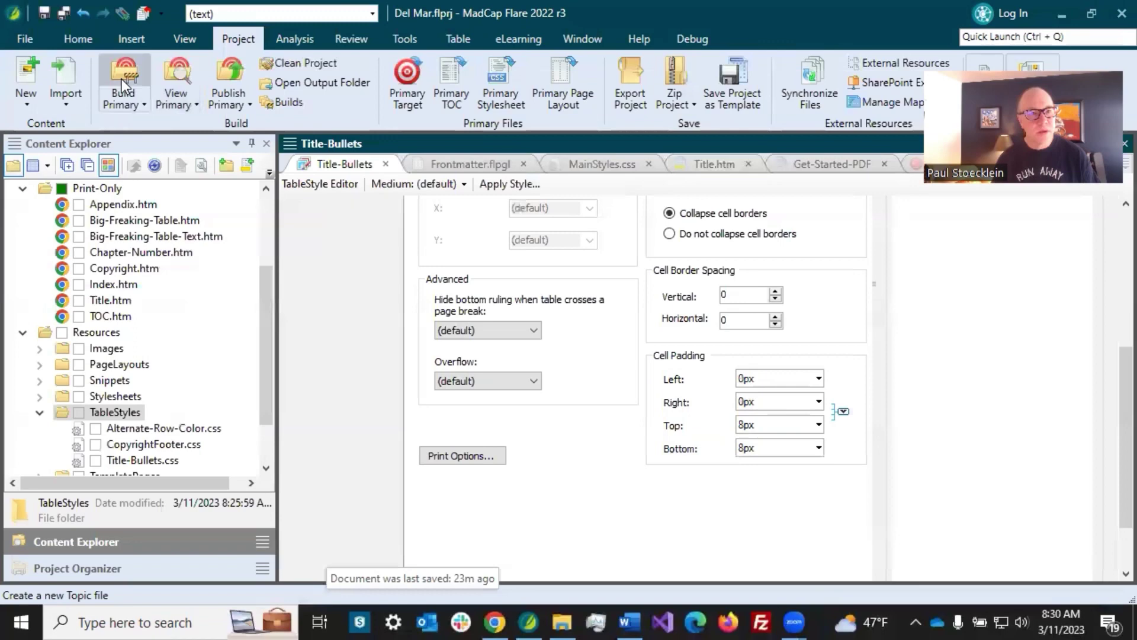
click(122, 78)
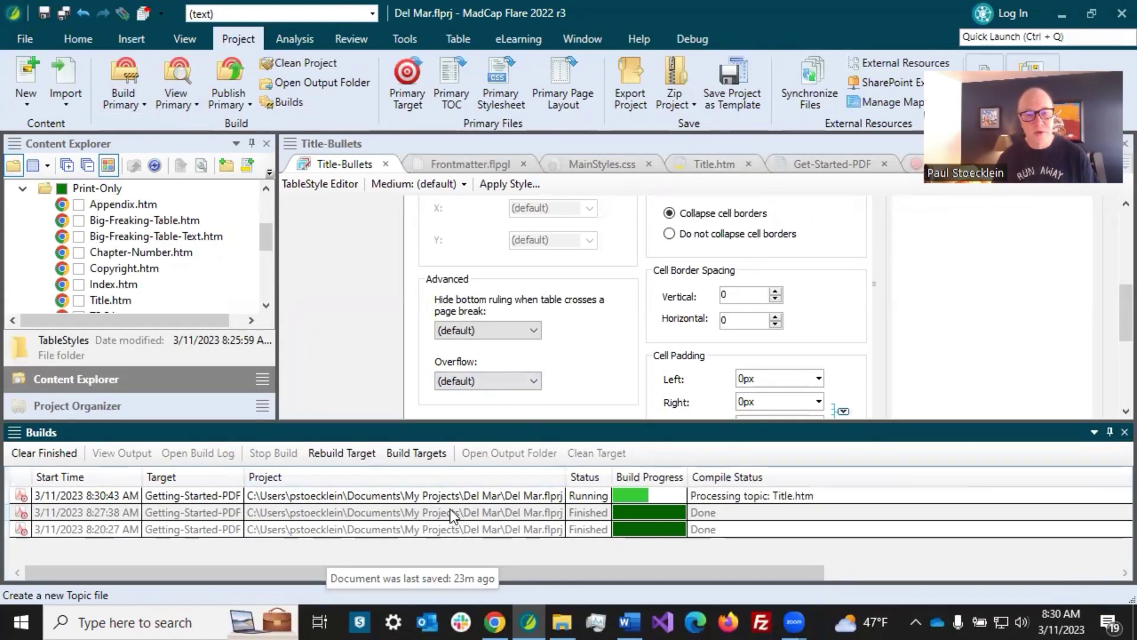
click(456, 499)
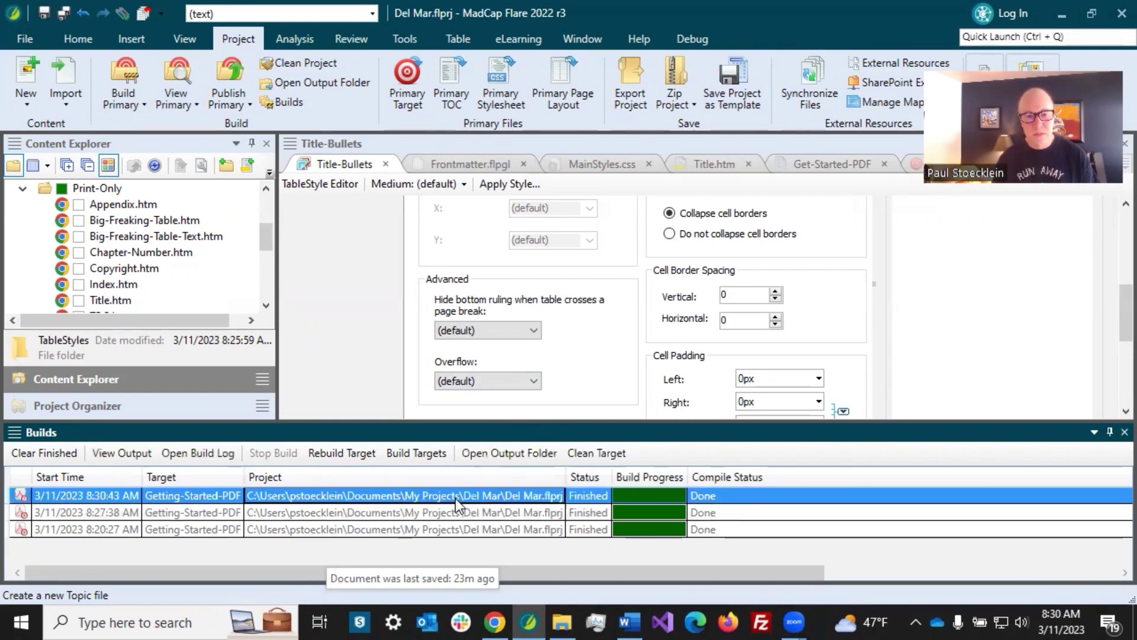
double_click(456, 498)
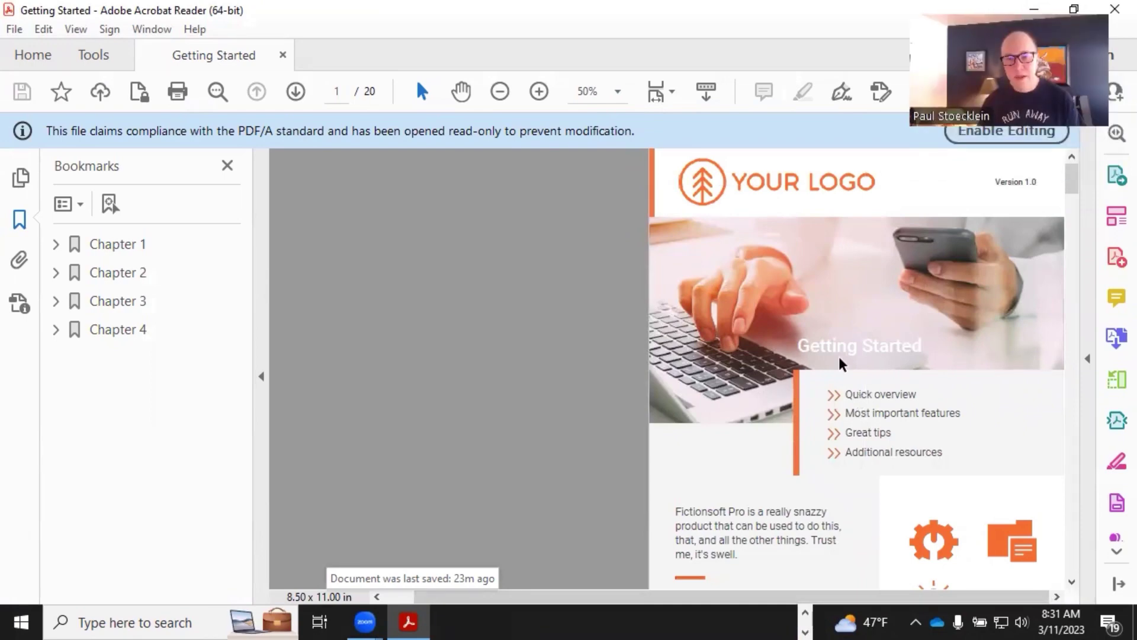
scroll(843, 364, down, 2)
scroll(839, 358, up, 2)
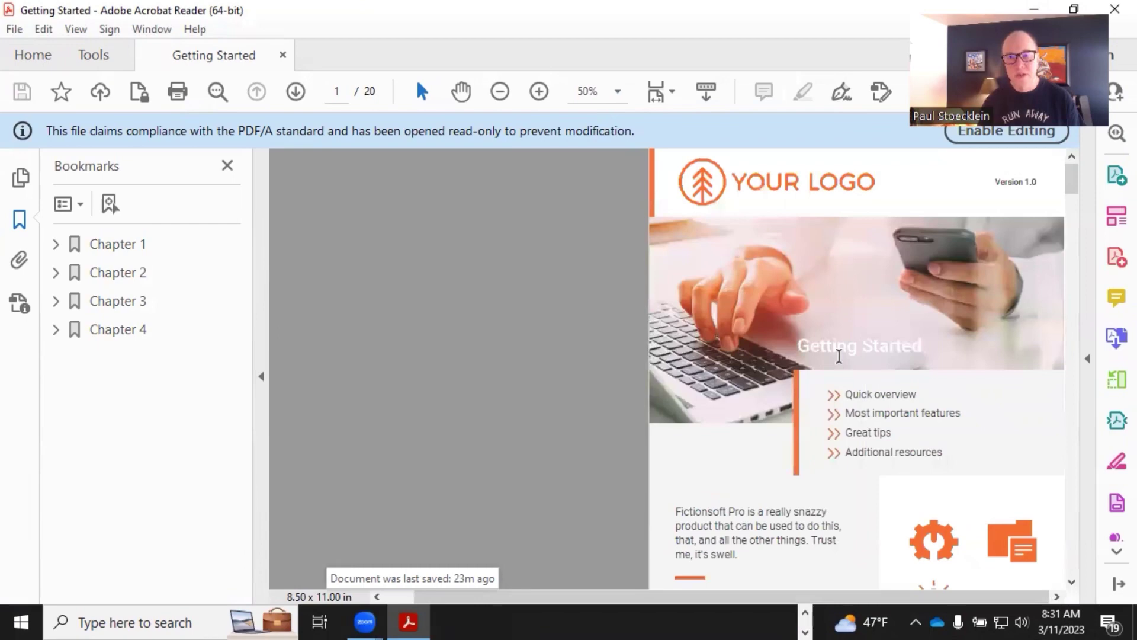
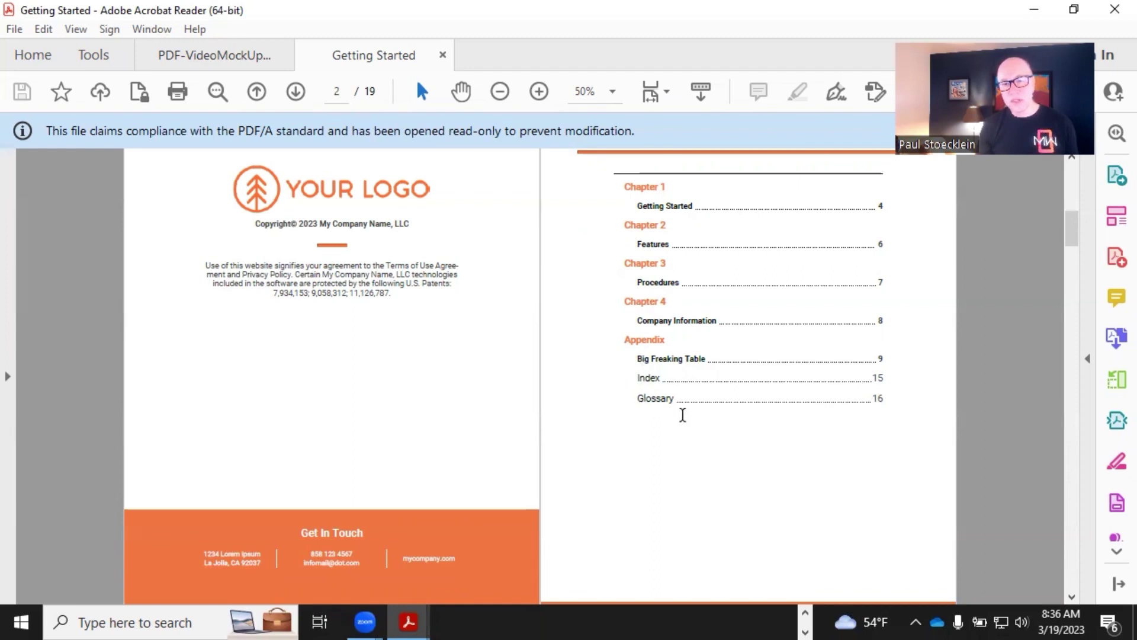
- In MainStyles.css, set the print-medium left and right margins of the MadCap|tocProxy.PDFGuides style to .35in
scroll(682, 415, down, 1)
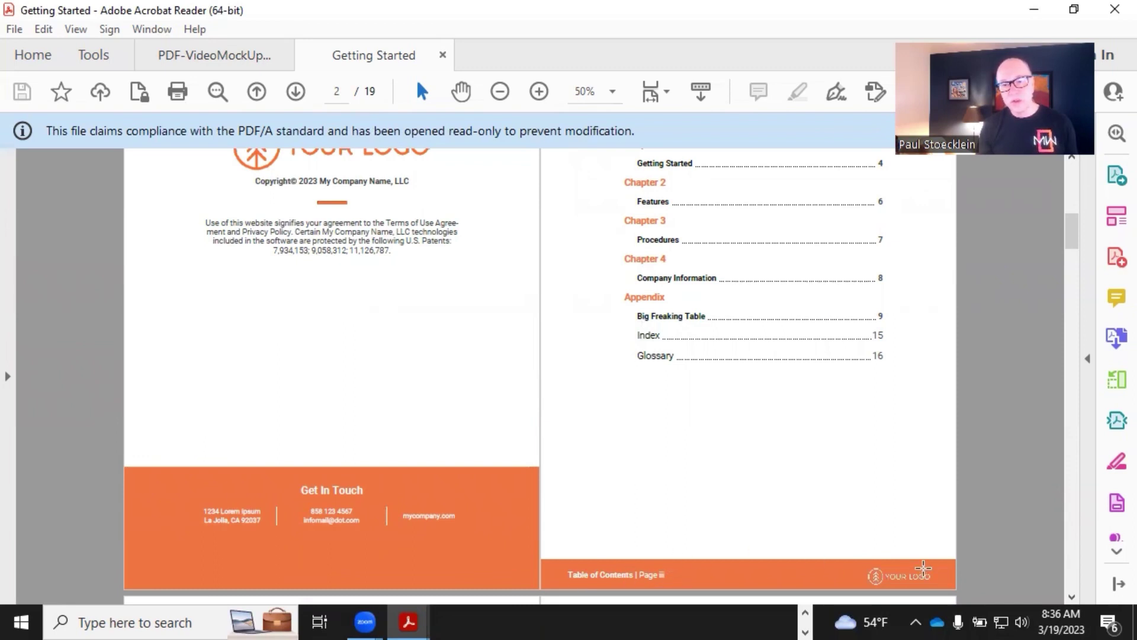
scroll(845, 461, up, 2)
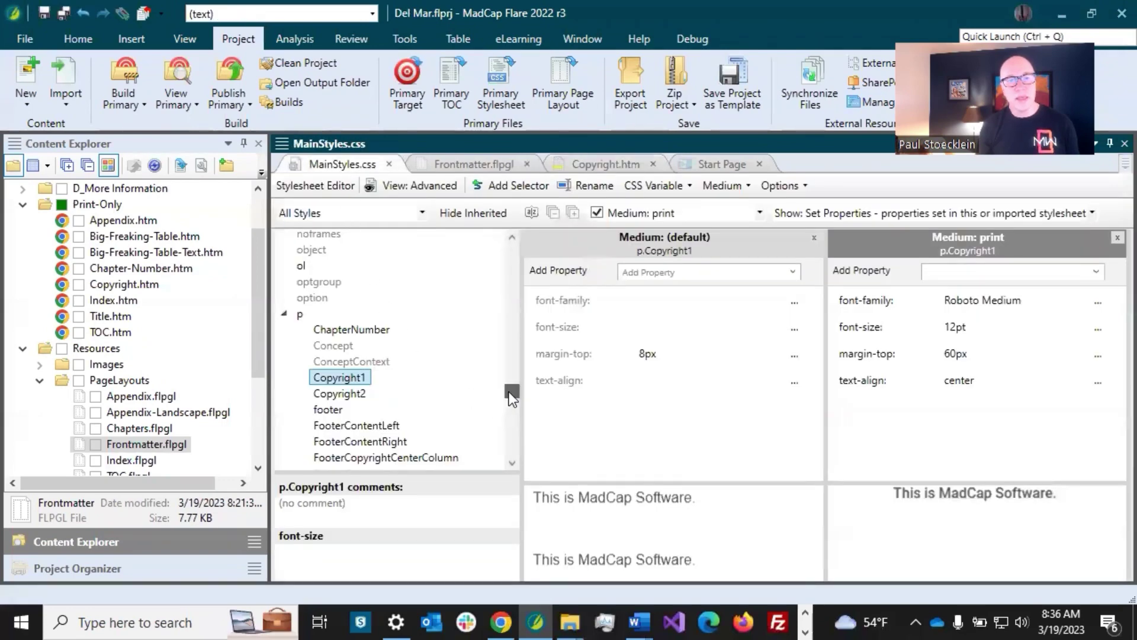
drag(509, 392, 503, 376)
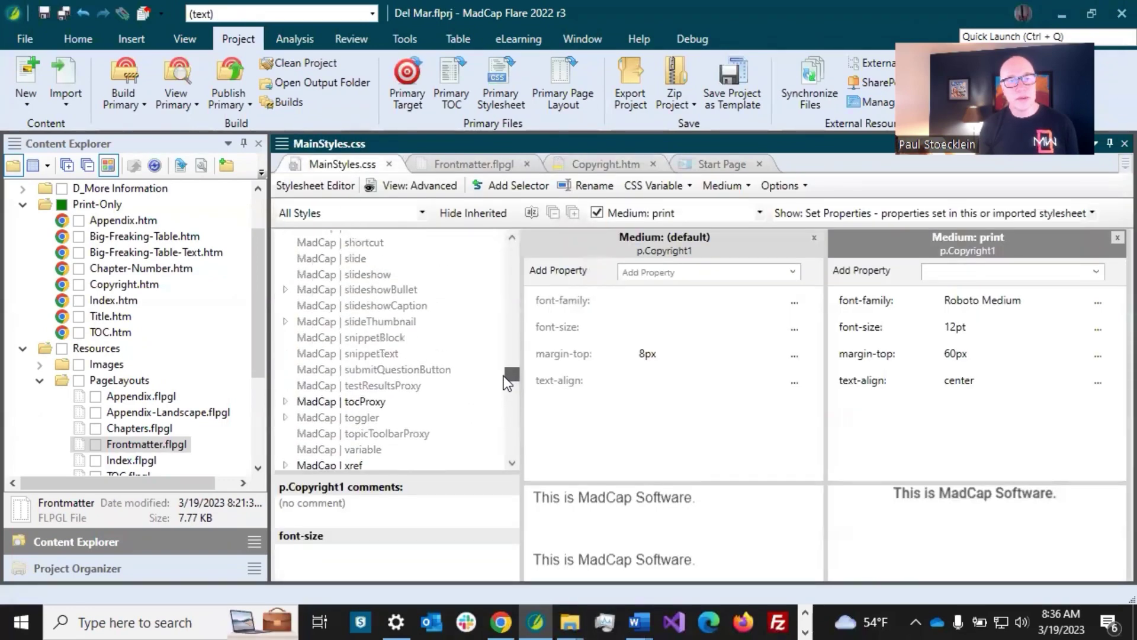
click(285, 401)
scroll(330, 409, down, 2)
click(340, 334)
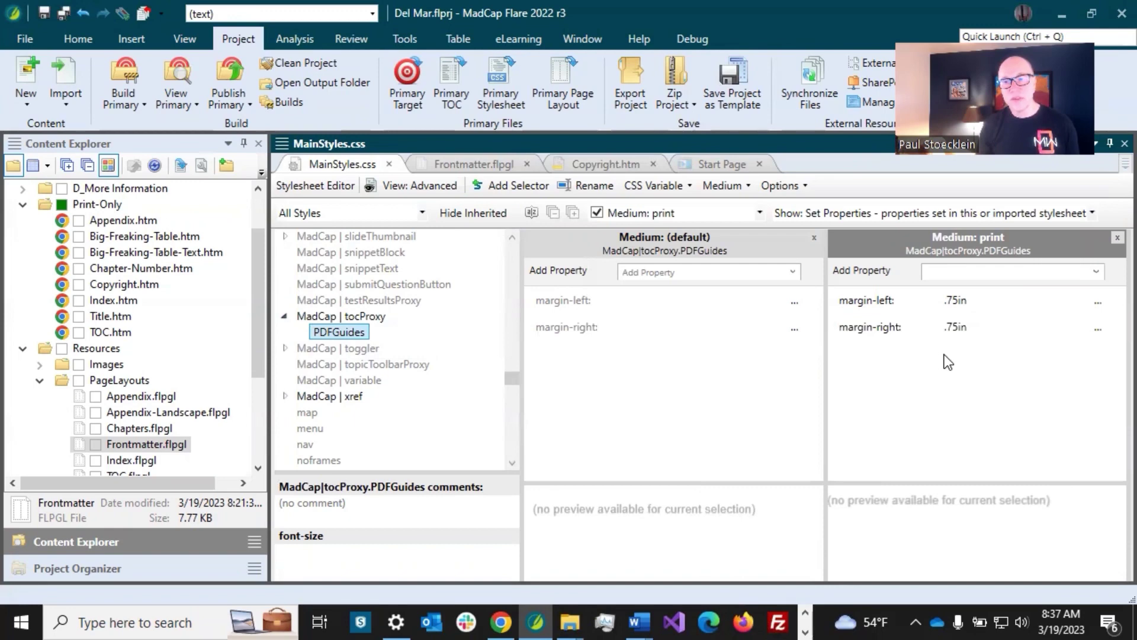
click(957, 304)
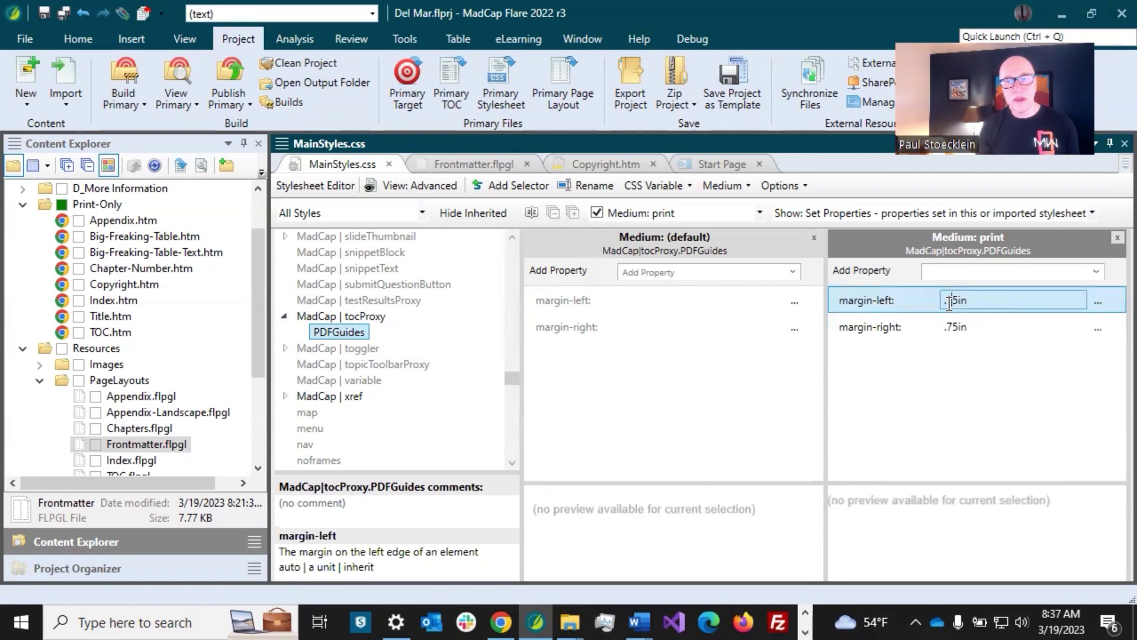
drag(951, 301, 943, 301)
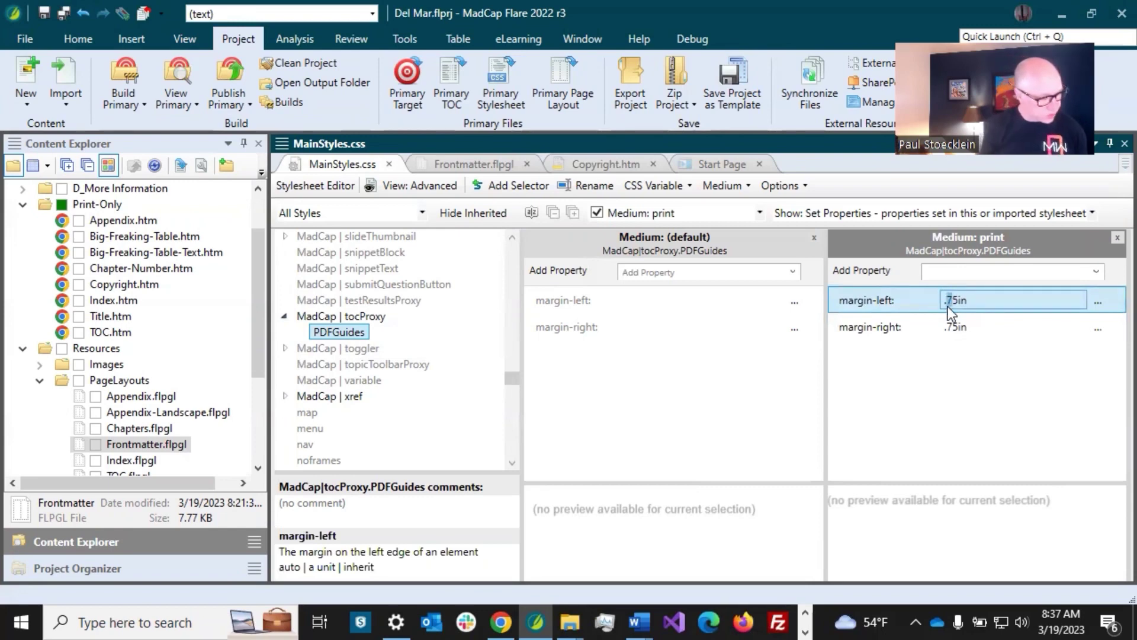
text(3)
click(951, 327)
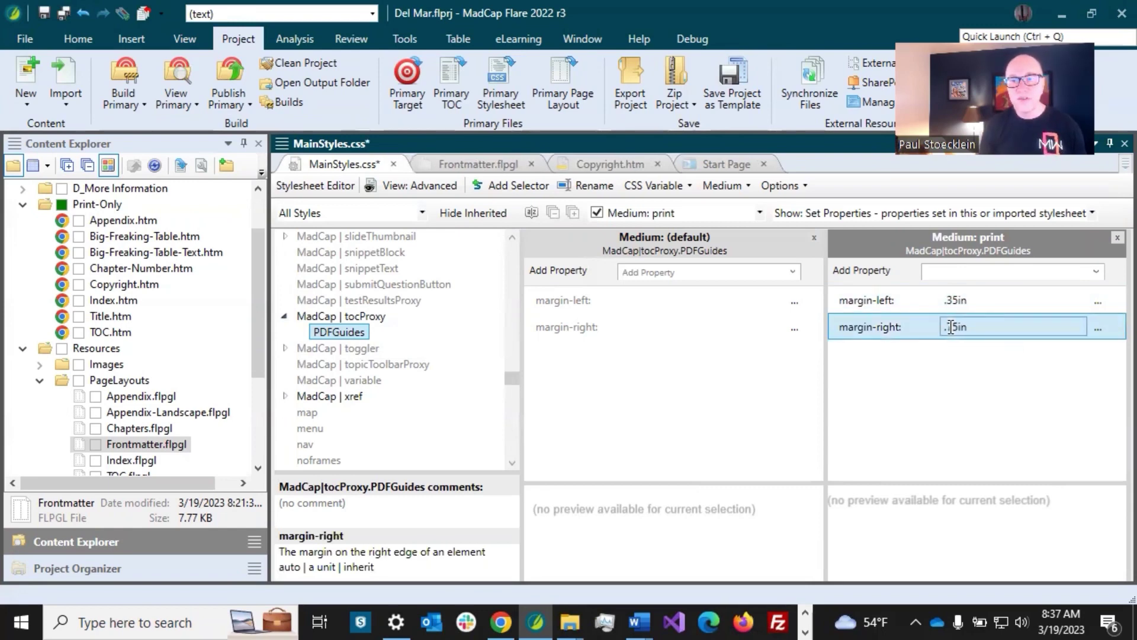
drag(944, 326, 952, 328)
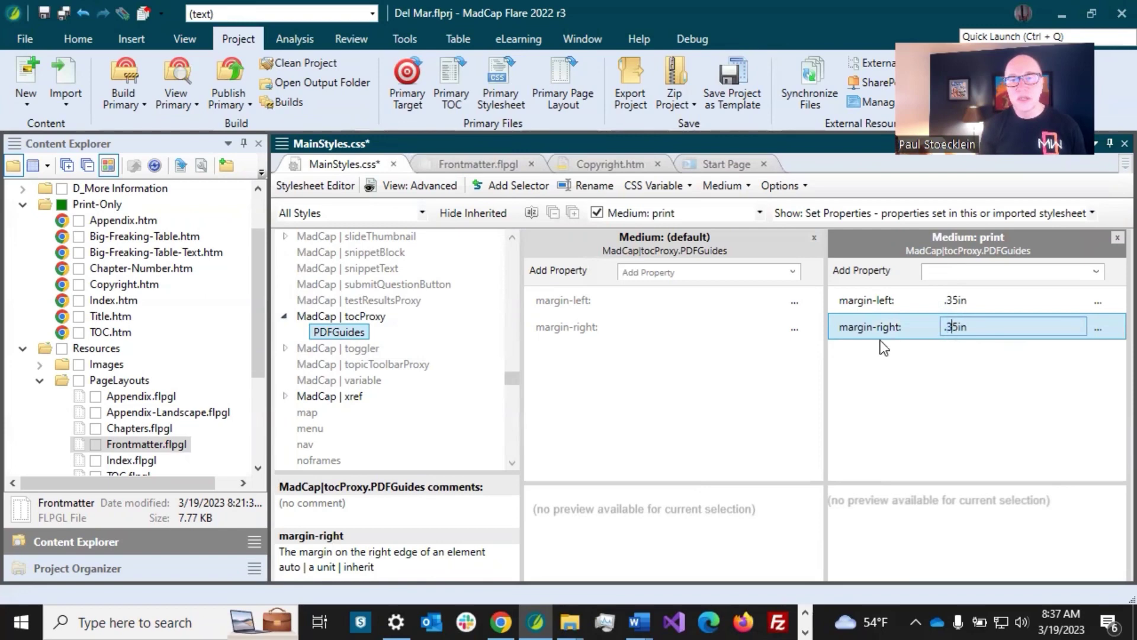
text(3)
click(621, 303)
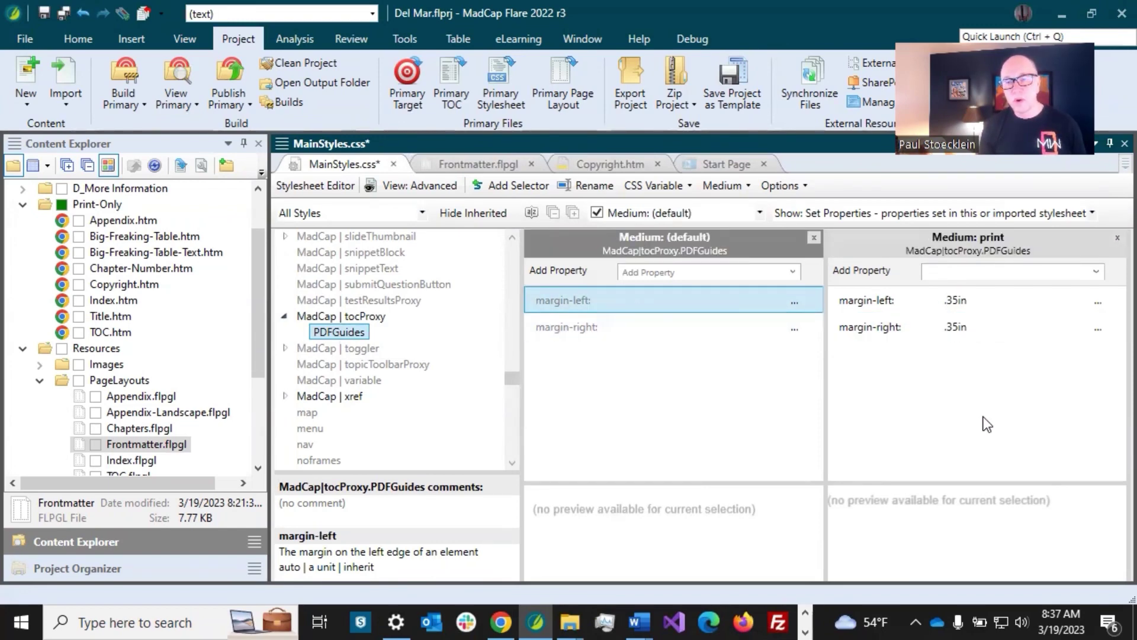
- Show the assorted relevant properties, set the print-medium border-top-width of MadCap|tocProxy.PDFGuides to 0, and save the stylesheet
click(1093, 211)
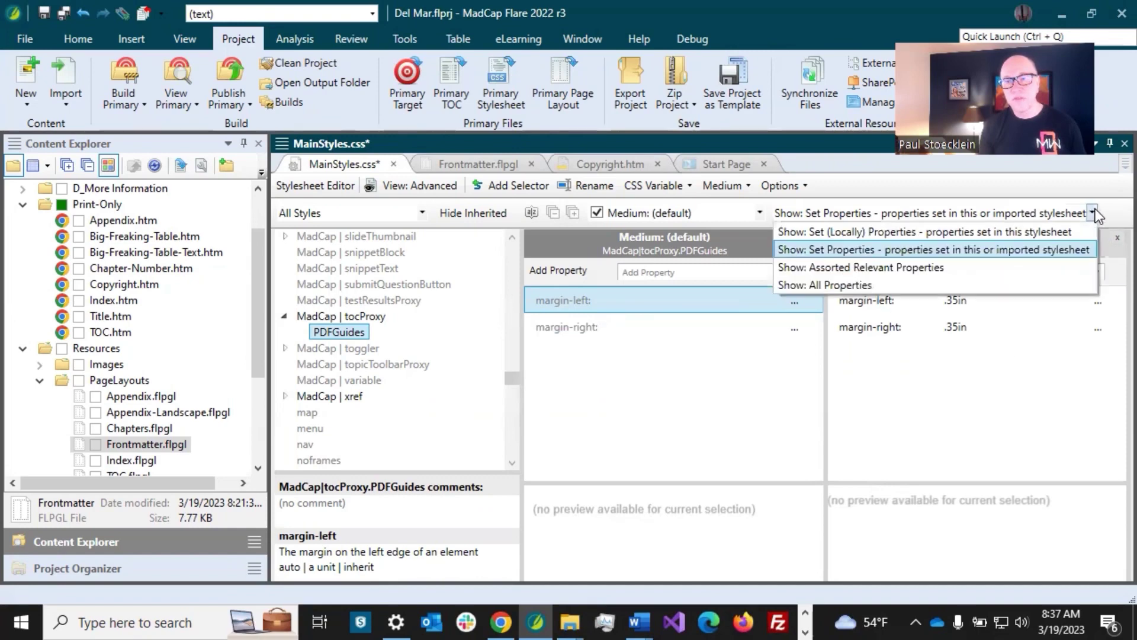
click(886, 267)
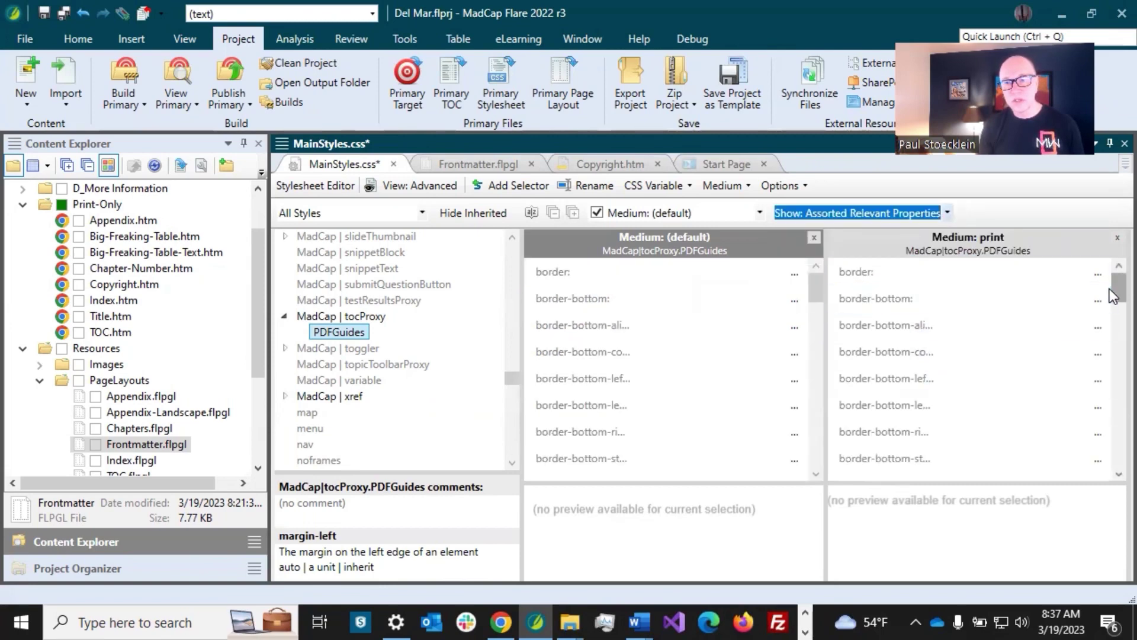
drag(1109, 289, 1103, 367)
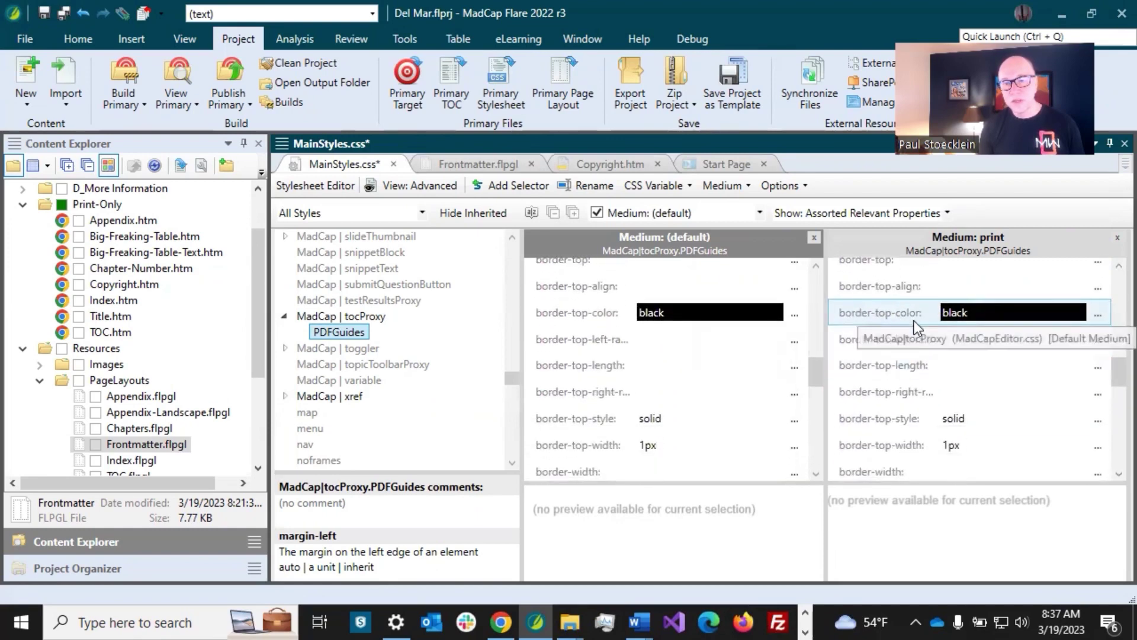
scroll(901, 366, down, 1)
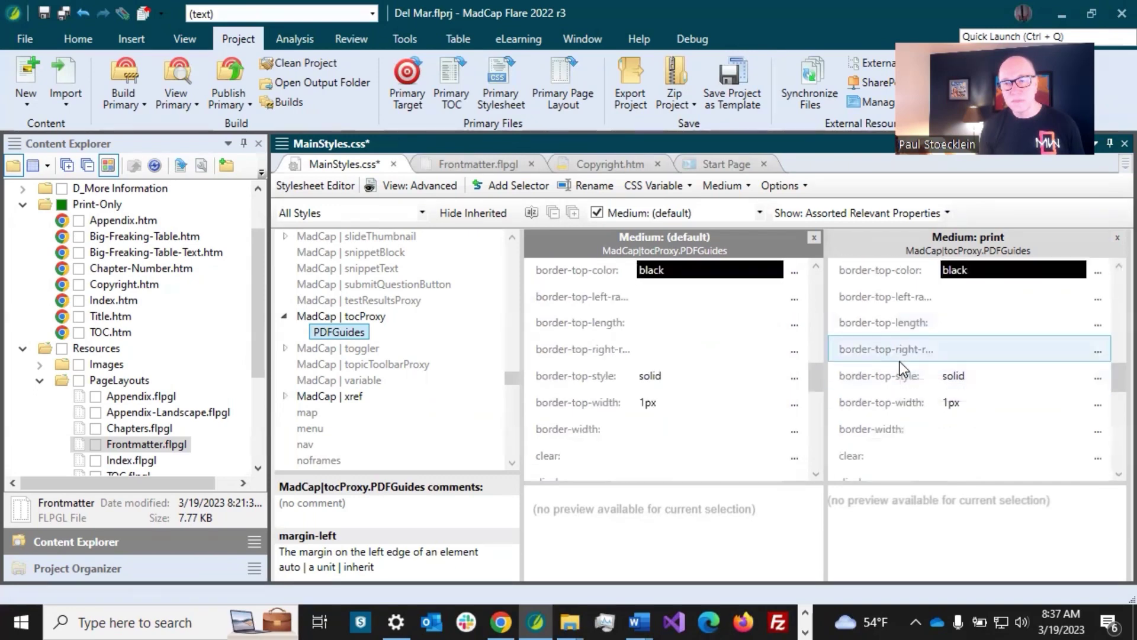
click(973, 402)
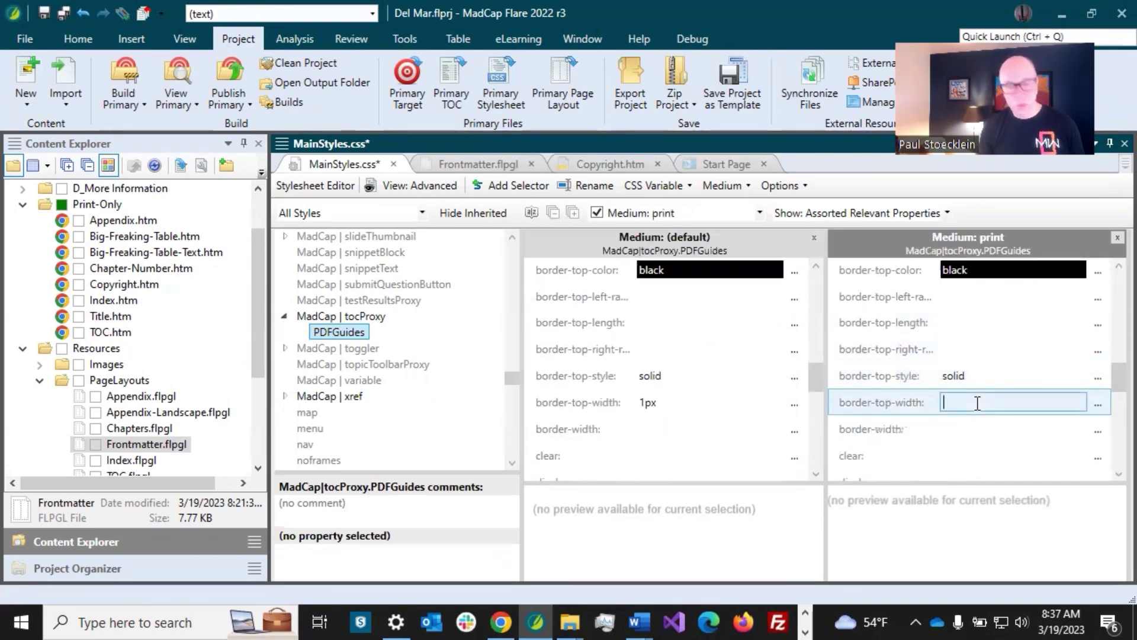
text(0)
click(918, 368)
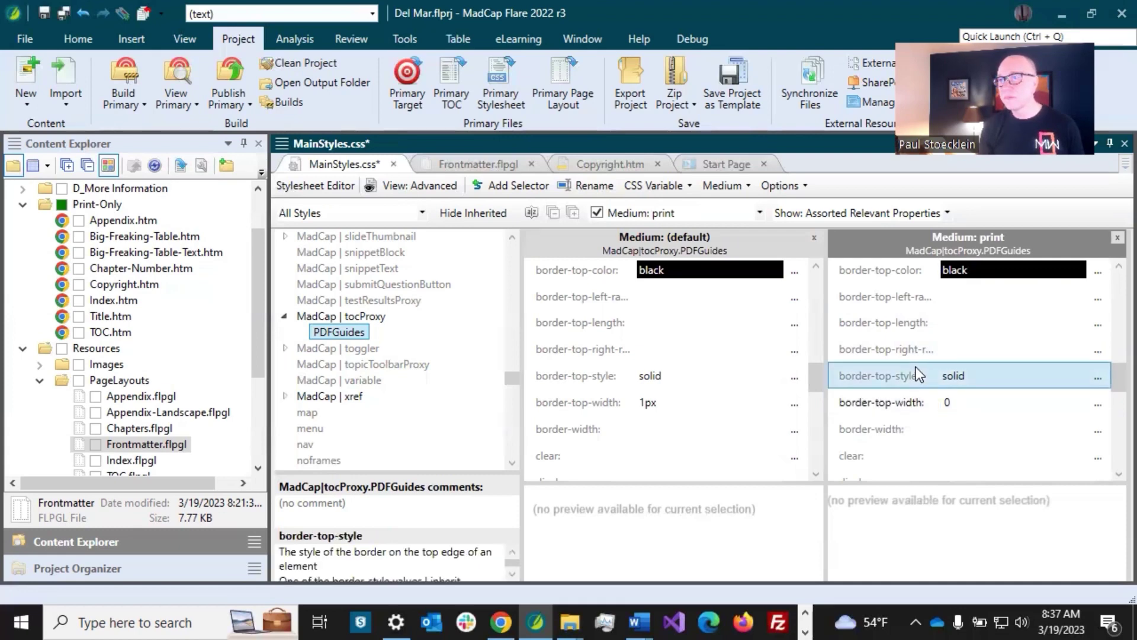
click(65, 12)
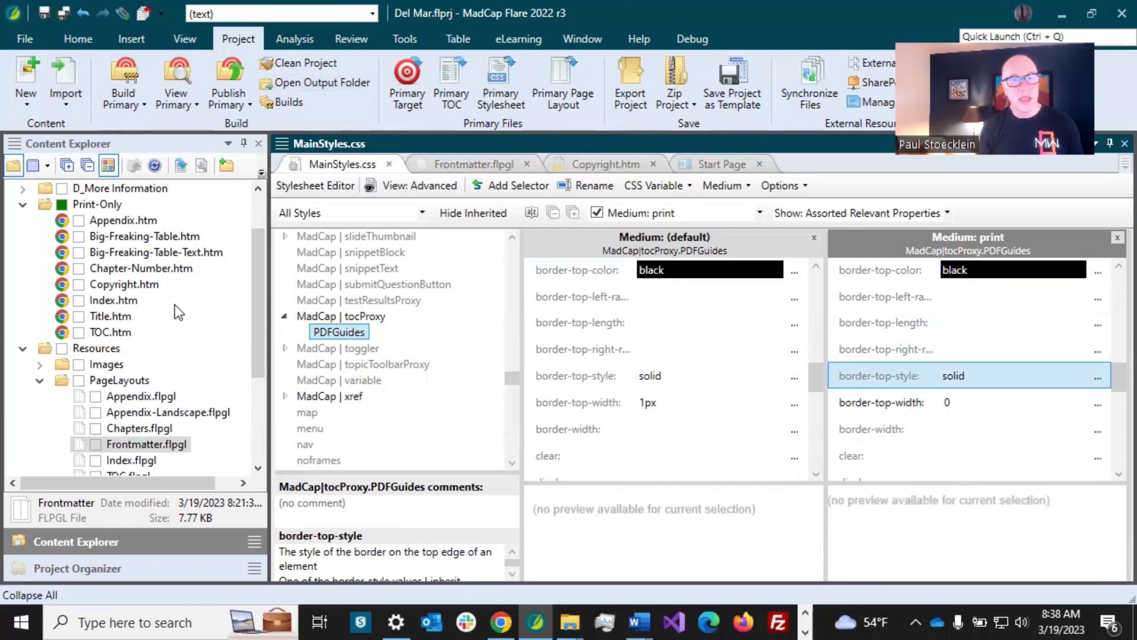
- Open the project's primary TOC, Get-Started-PDF, for editing and expand its Chapter 1 entry
click(134, 561)
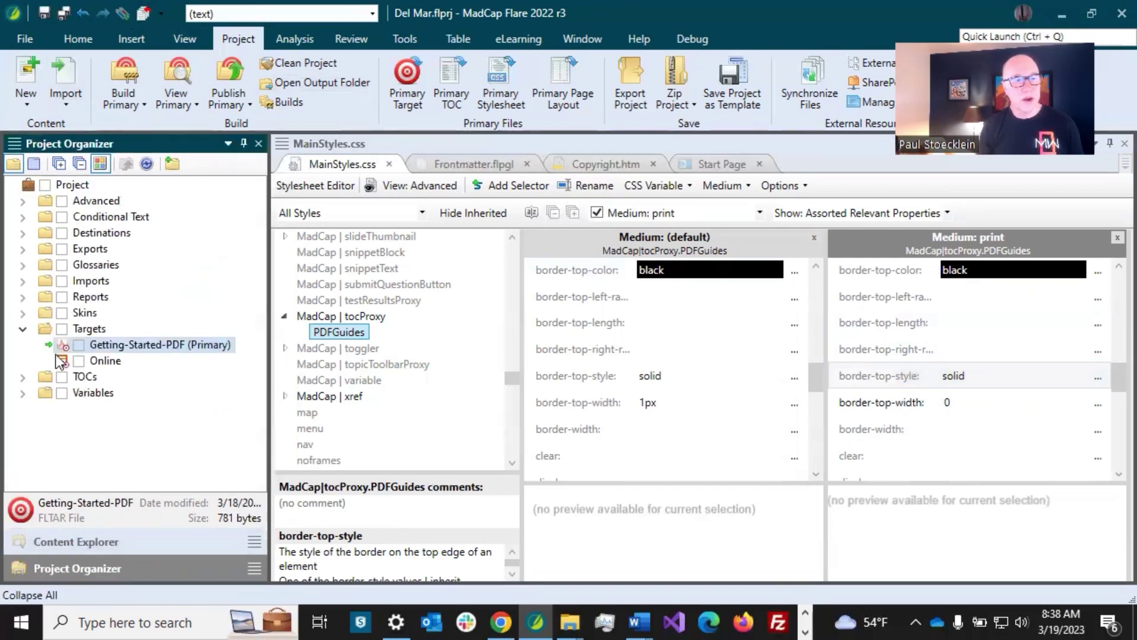
click(22, 376)
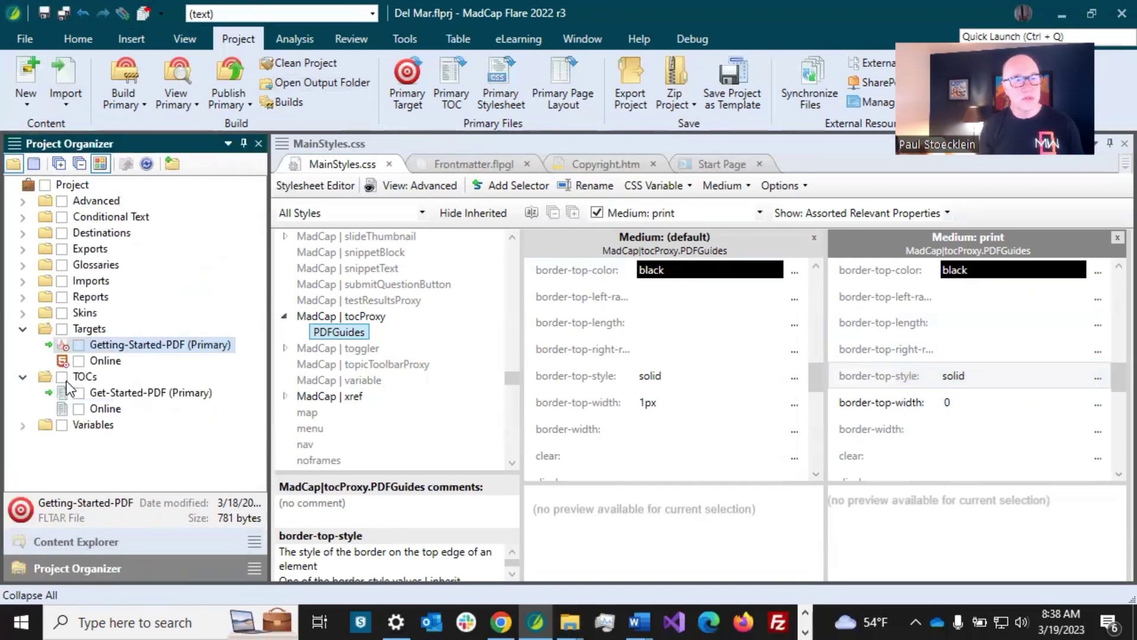
click(114, 394)
double_click(113, 393)
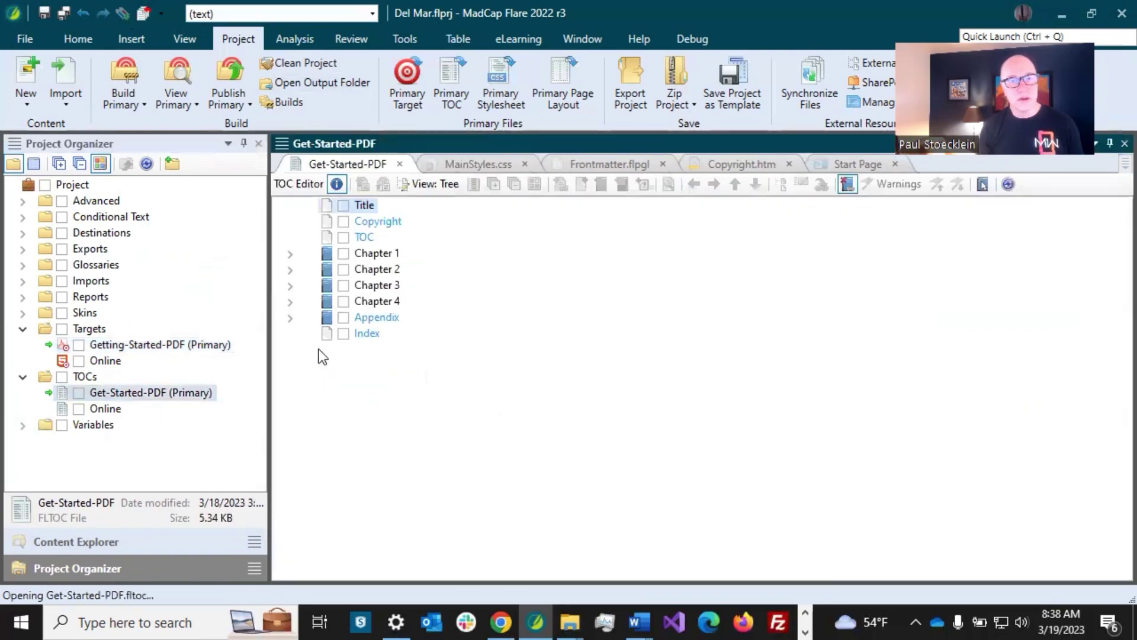
click(290, 253)
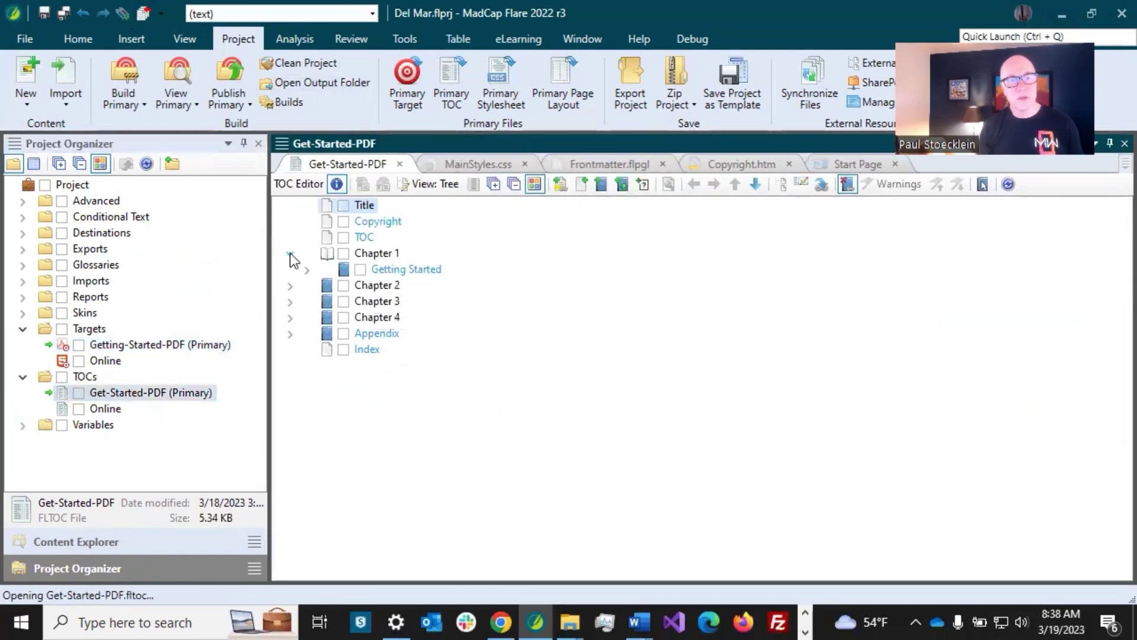
- Check which topic the Chapter 1 entry links to and locate Chapter-Number.htm in the Print-Only folder
click(392, 255)
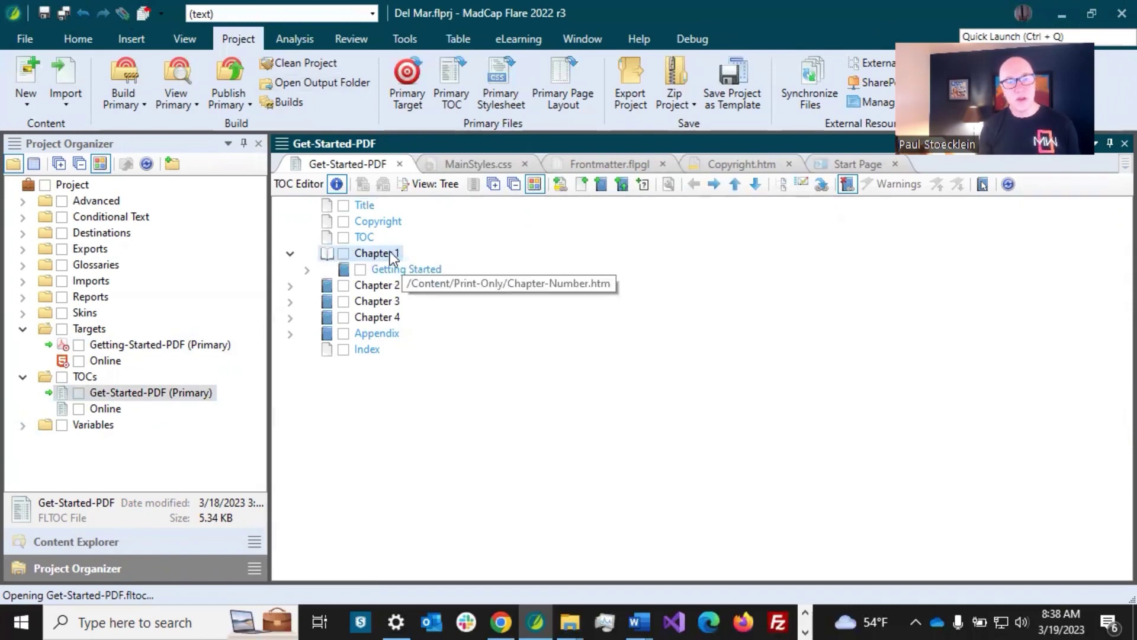
click(169, 541)
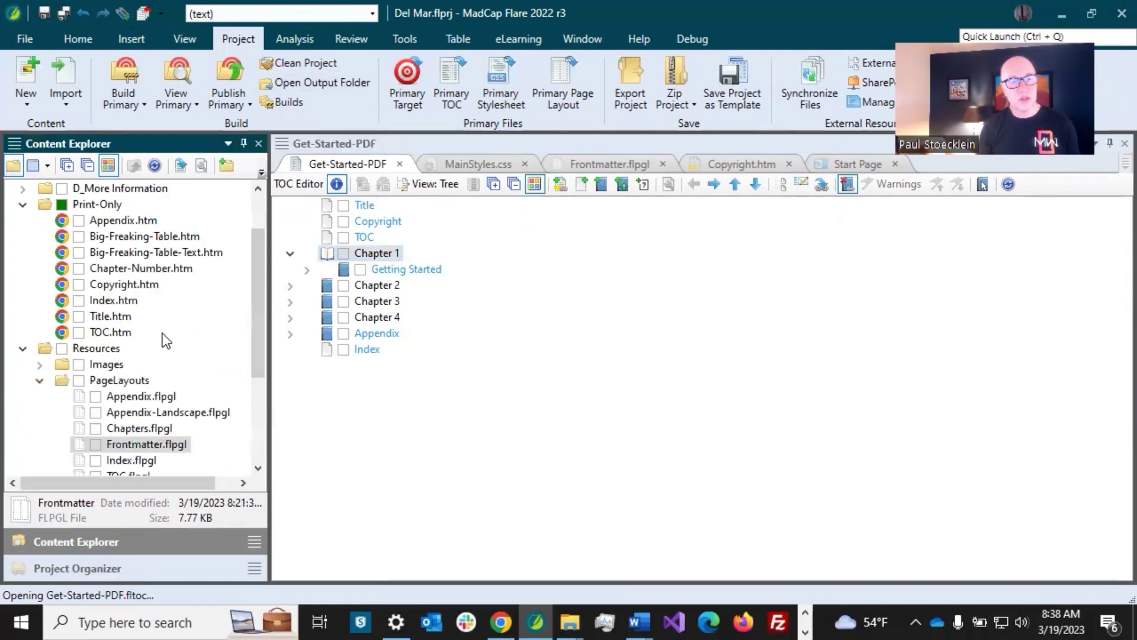
click(195, 270)
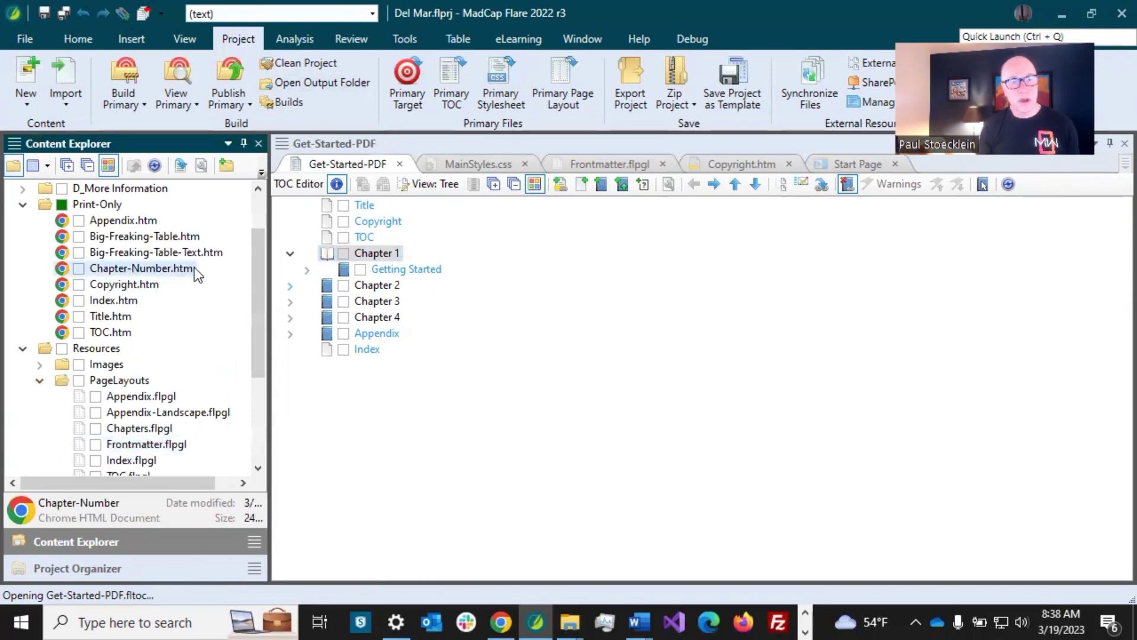
- Move Getting Started out from under Chapter 1 and Features out from under Chapter 2 to the TOC's top level
click(381, 268)
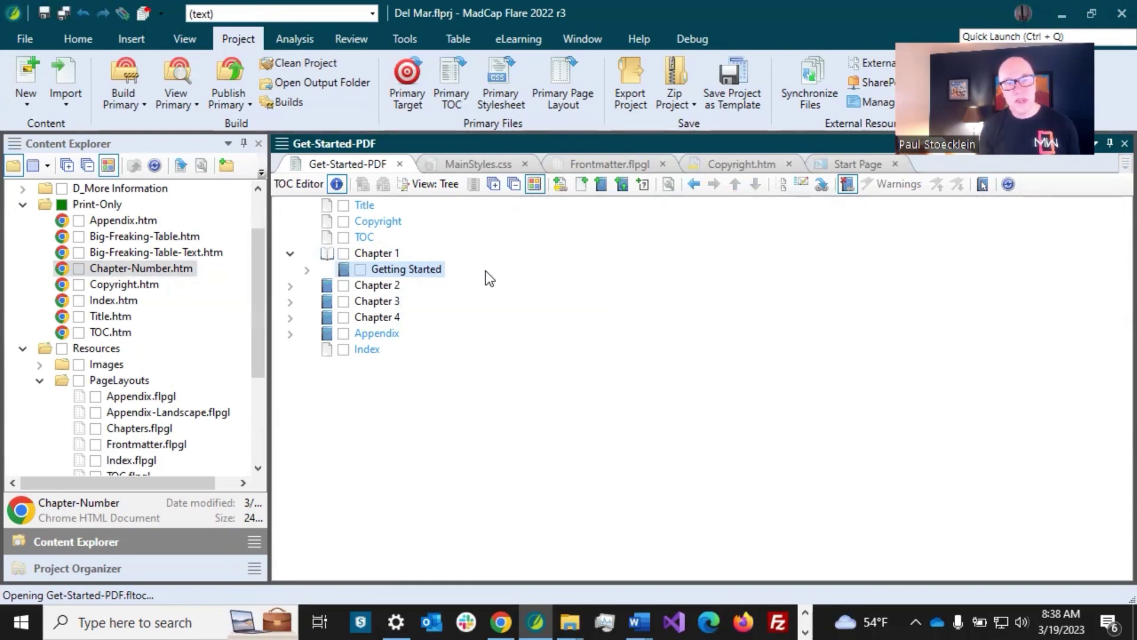
click(693, 185)
click(291, 286)
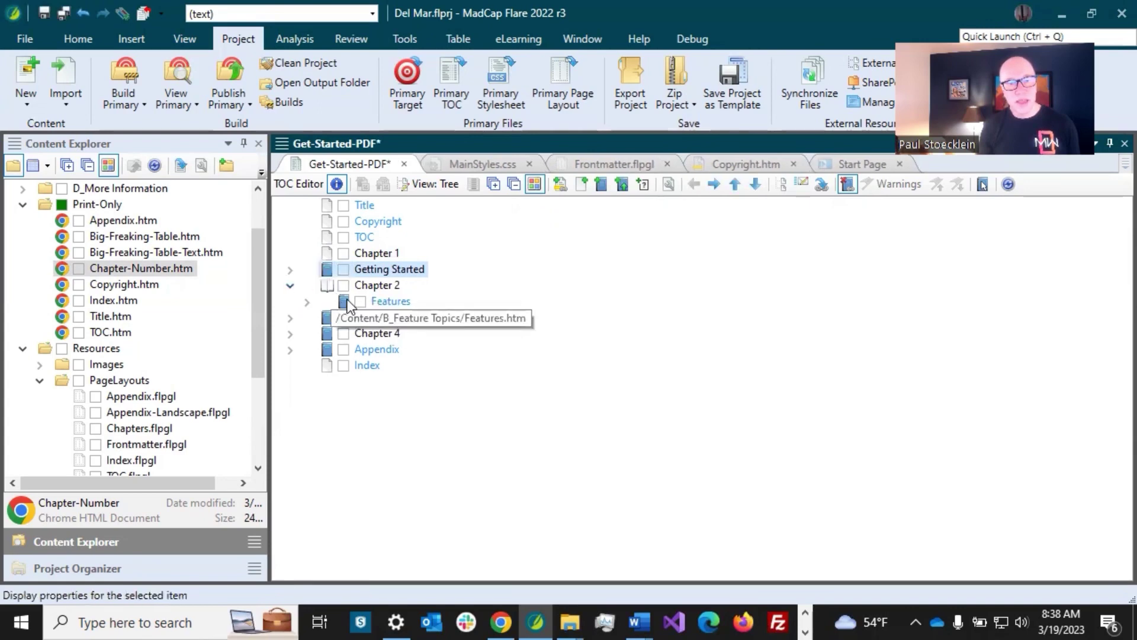
click(388, 301)
click(693, 185)
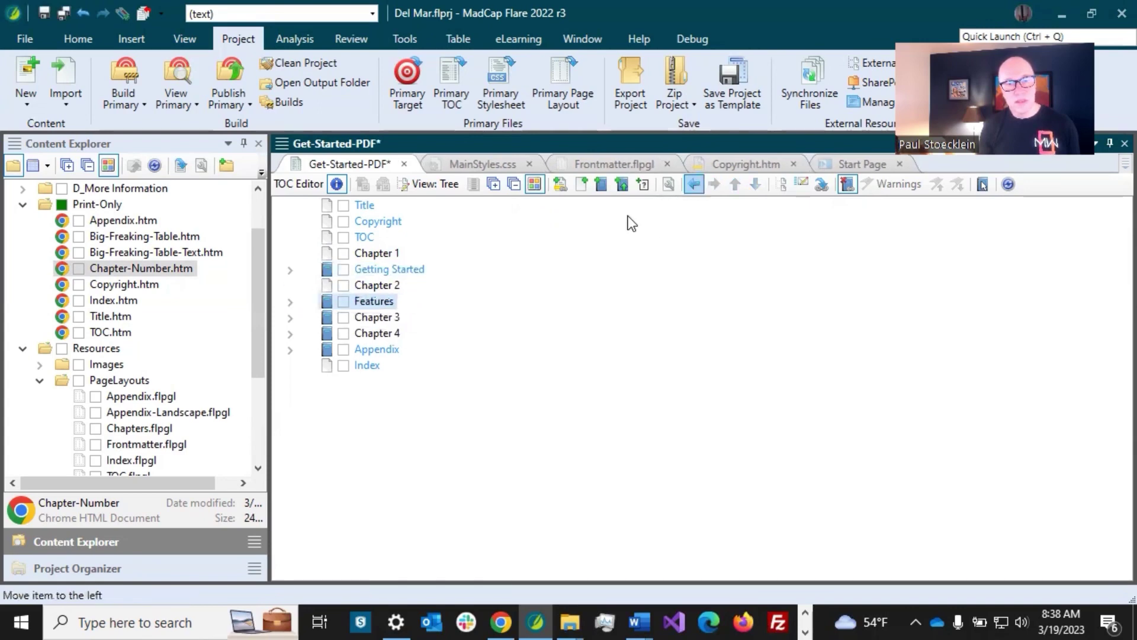
- Move Procedures out from under Chapter 3 and Company Information out from under Chapter 4 to the TOC's top level
click(291, 317)
click(395, 333)
click(693, 184)
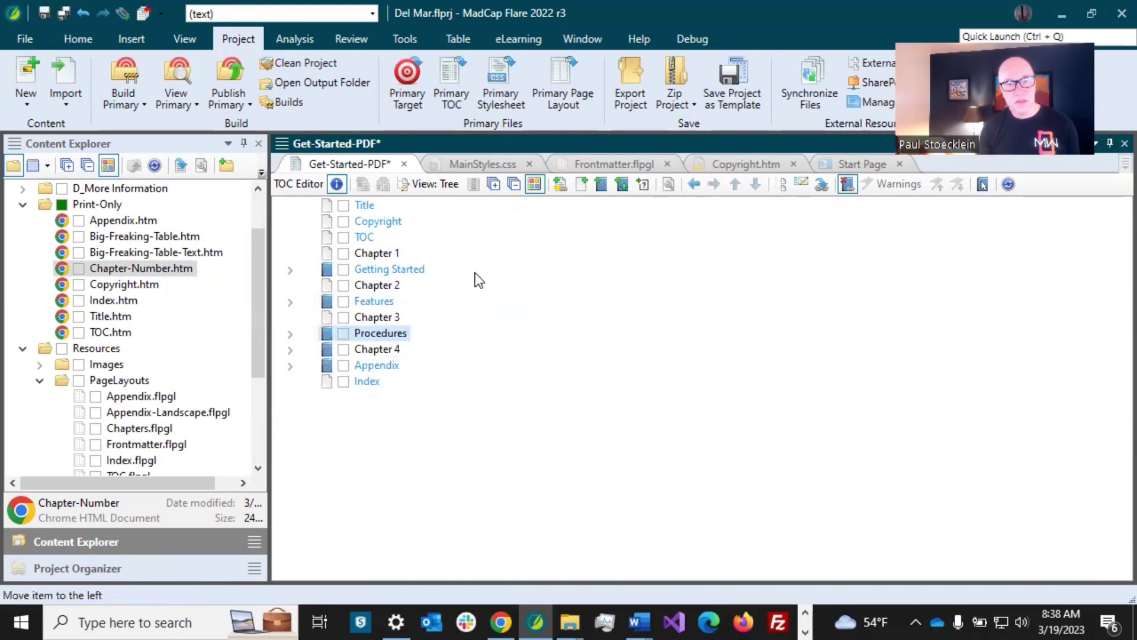
click(290, 349)
click(384, 363)
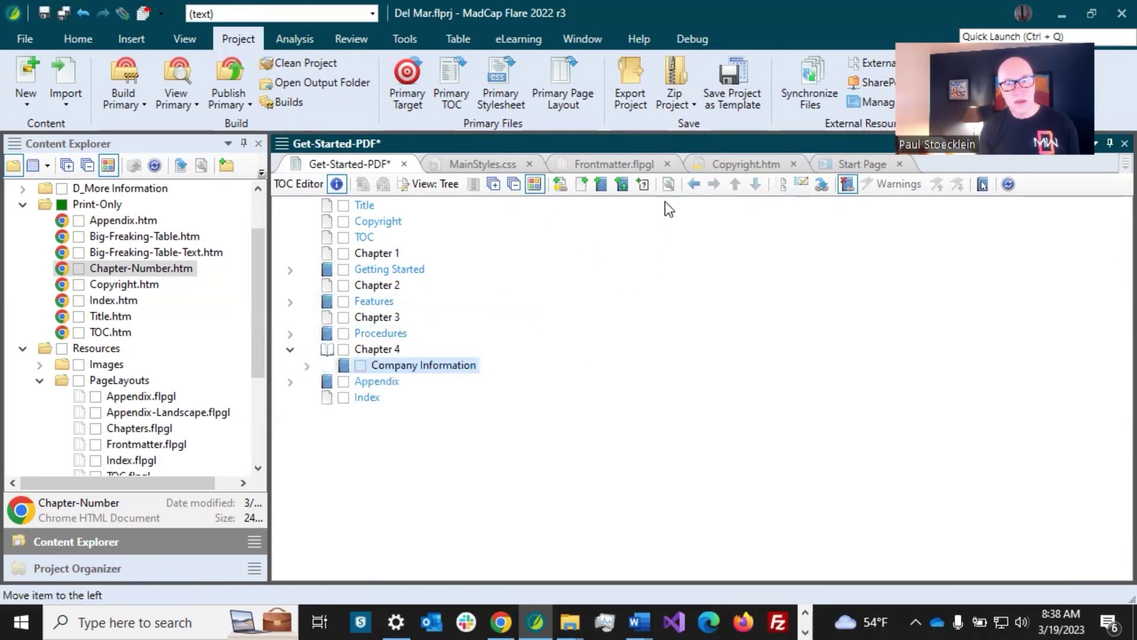
click(693, 185)
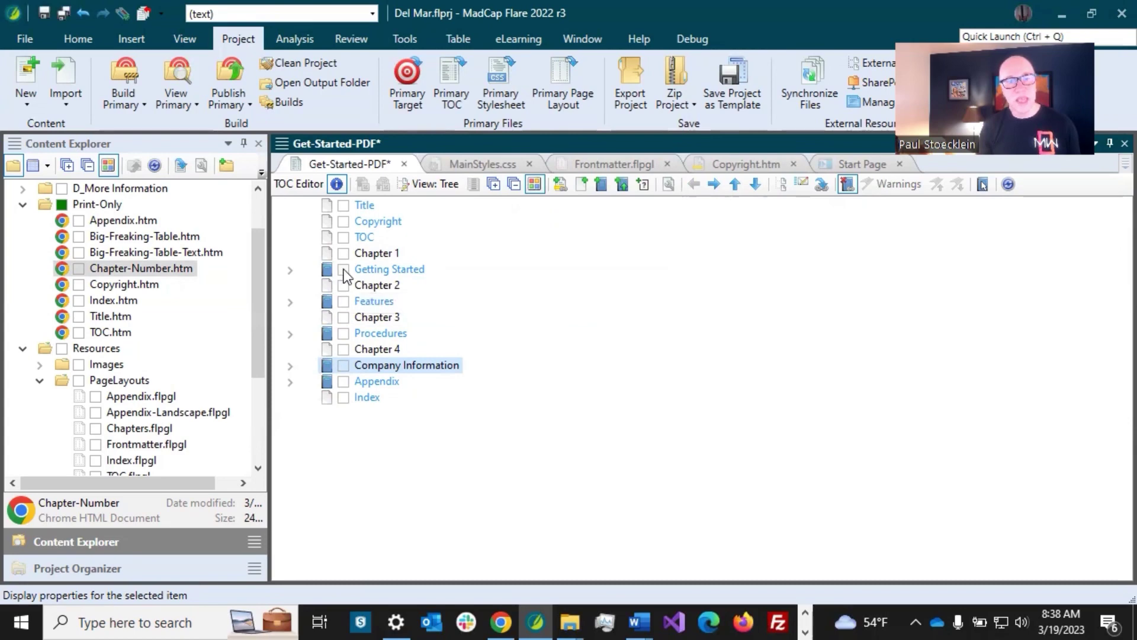
- Move Big Freaking Table Text and Big-Freaking-Table out from under Appendix to the top level and save the TOC
click(290, 270)
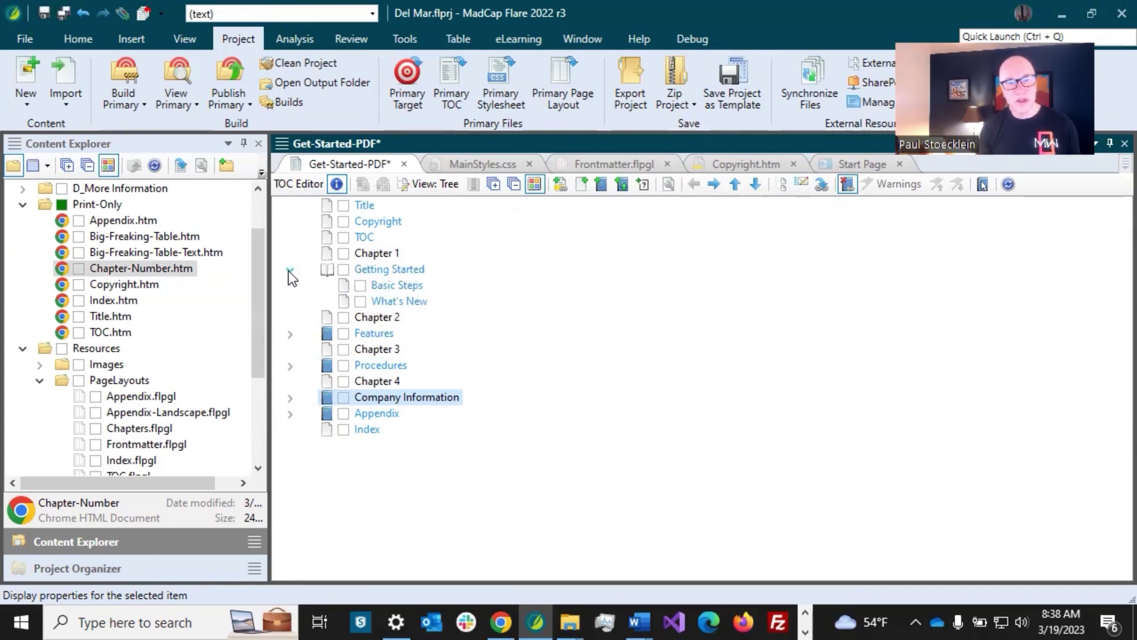
click(388, 284)
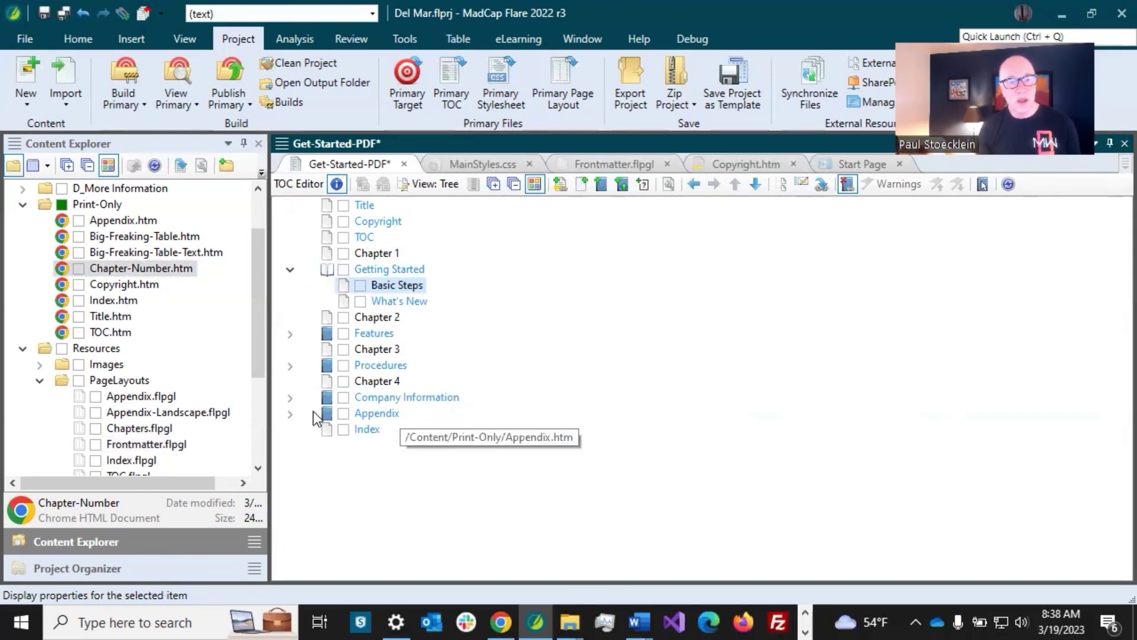
click(289, 414)
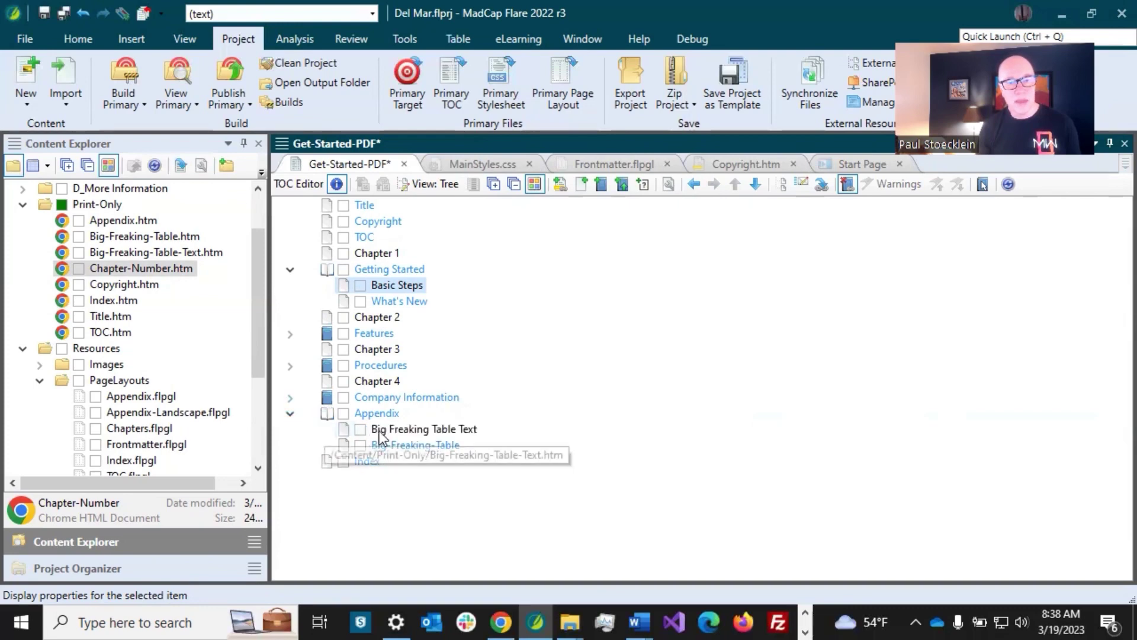
click(397, 428)
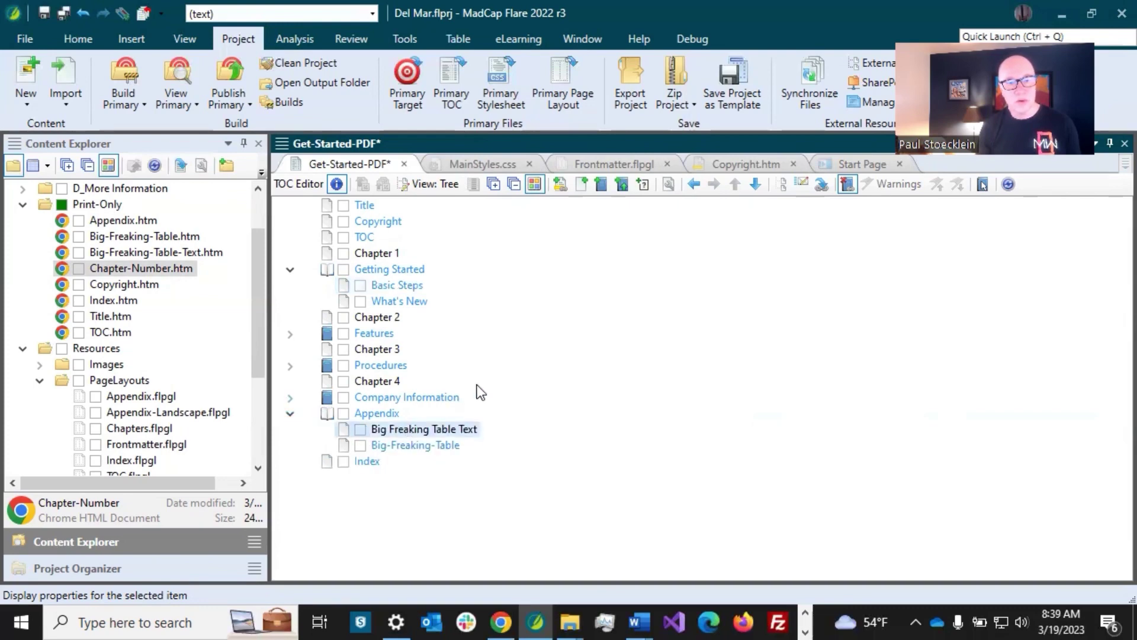
click(694, 184)
drag(417, 429, 379, 449)
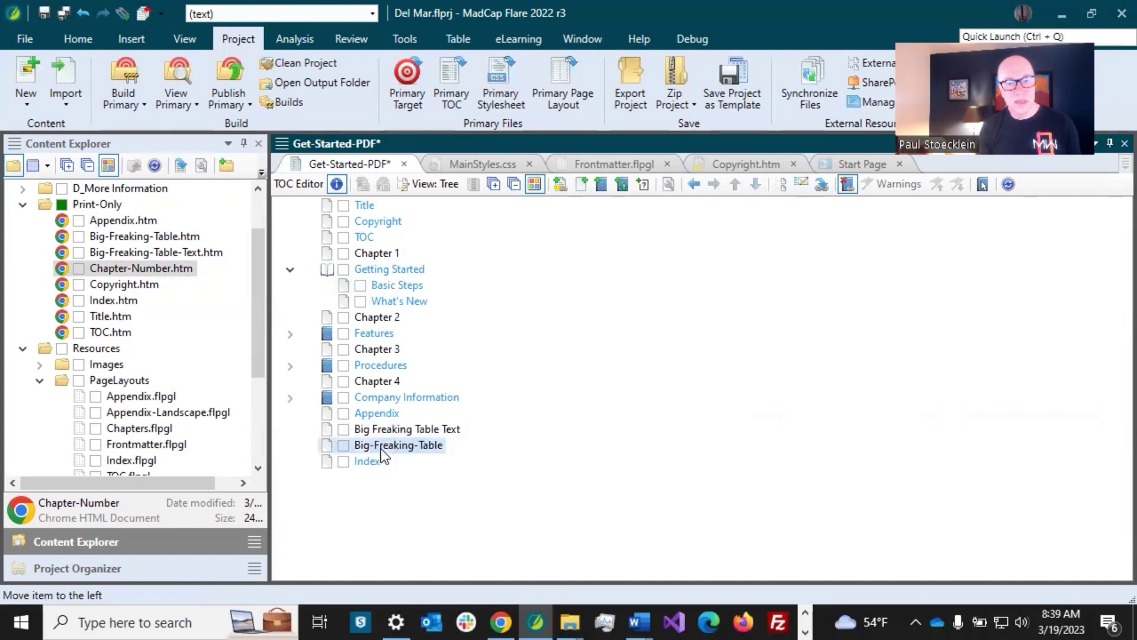
click(71, 16)
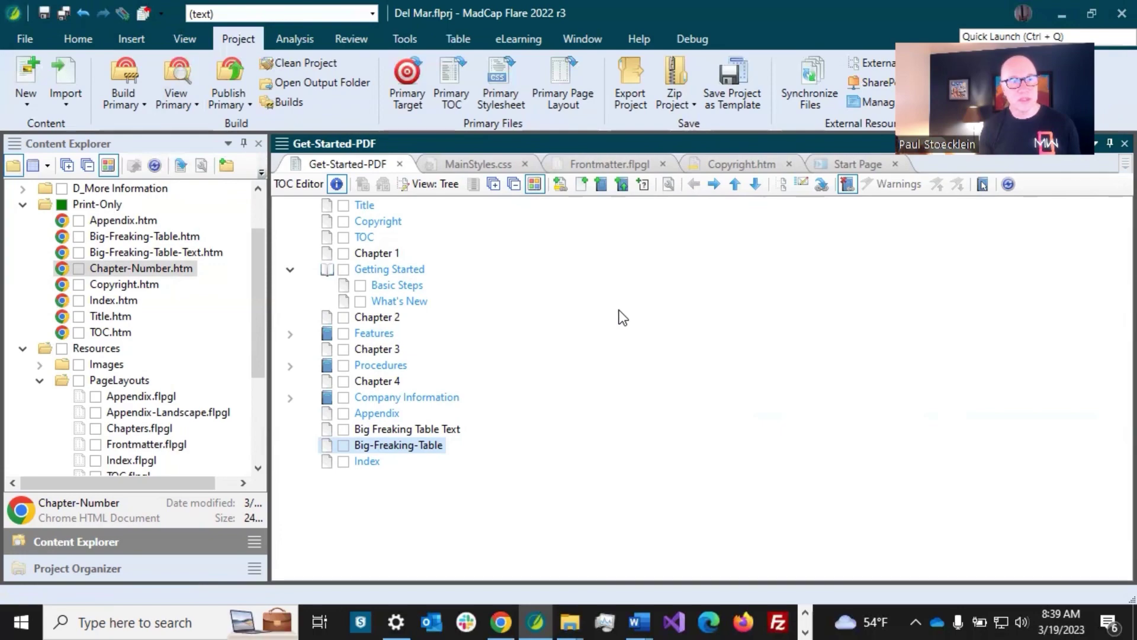
- Rebuild Getting-Started-PDF and review the table of contents pages in the new PDF
click(120, 107)
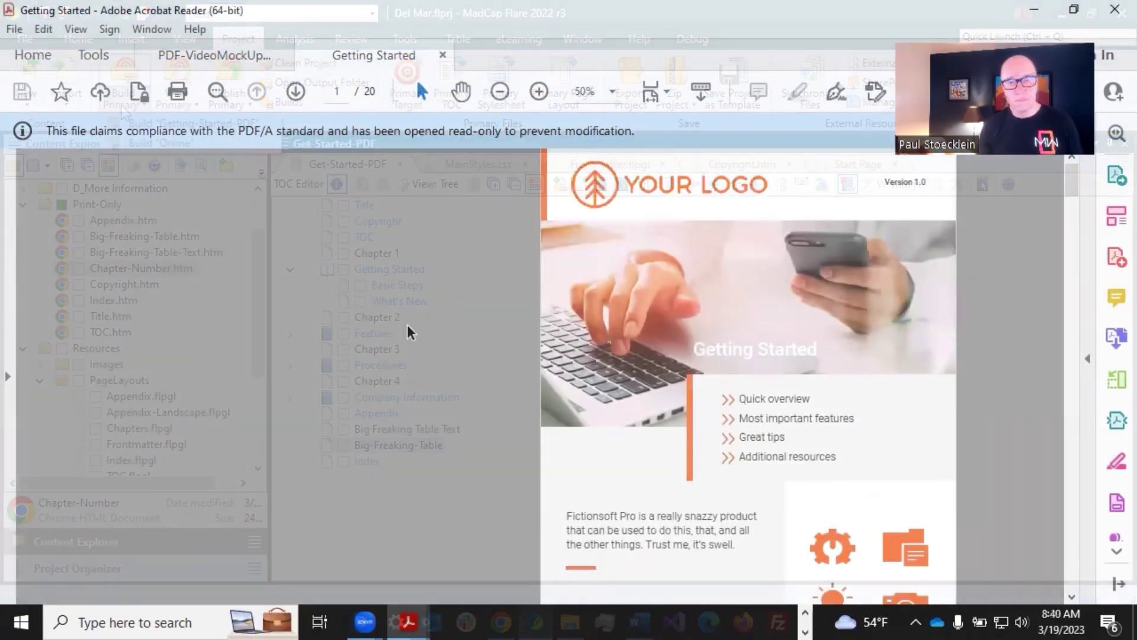
scroll(408, 325, down, 10)
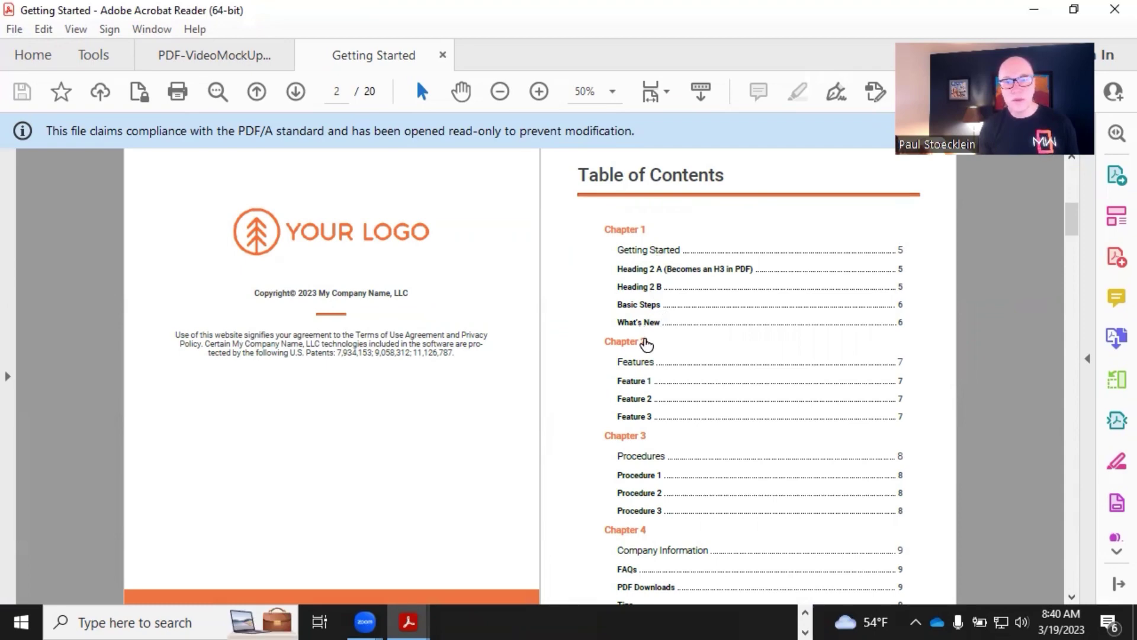
scroll(661, 445, down, 5)
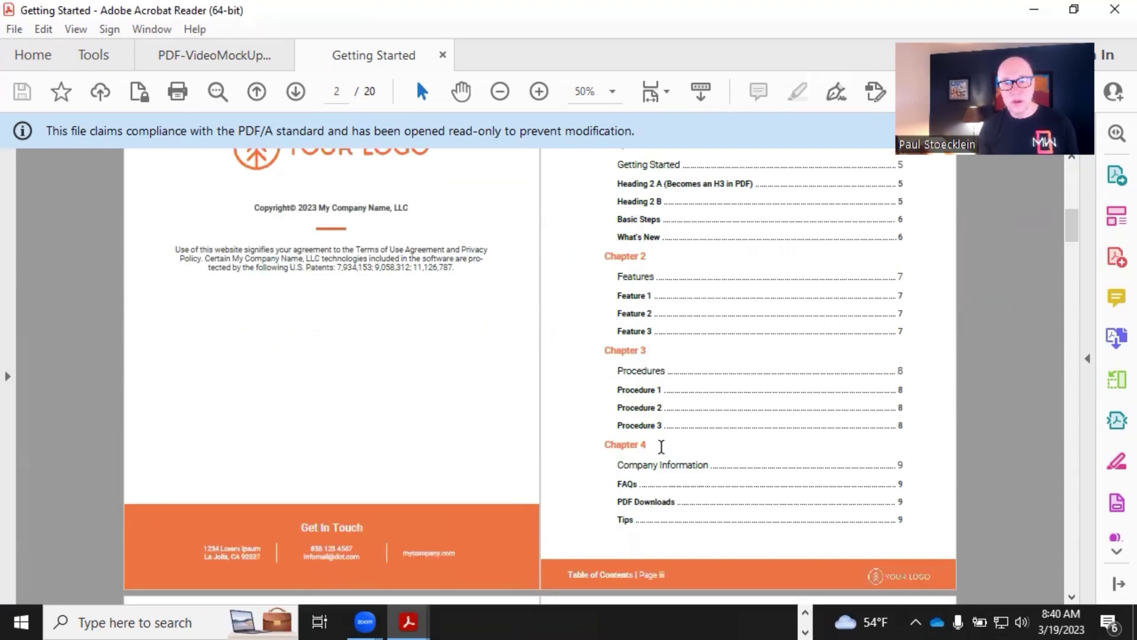
scroll(662, 441, down, 2)
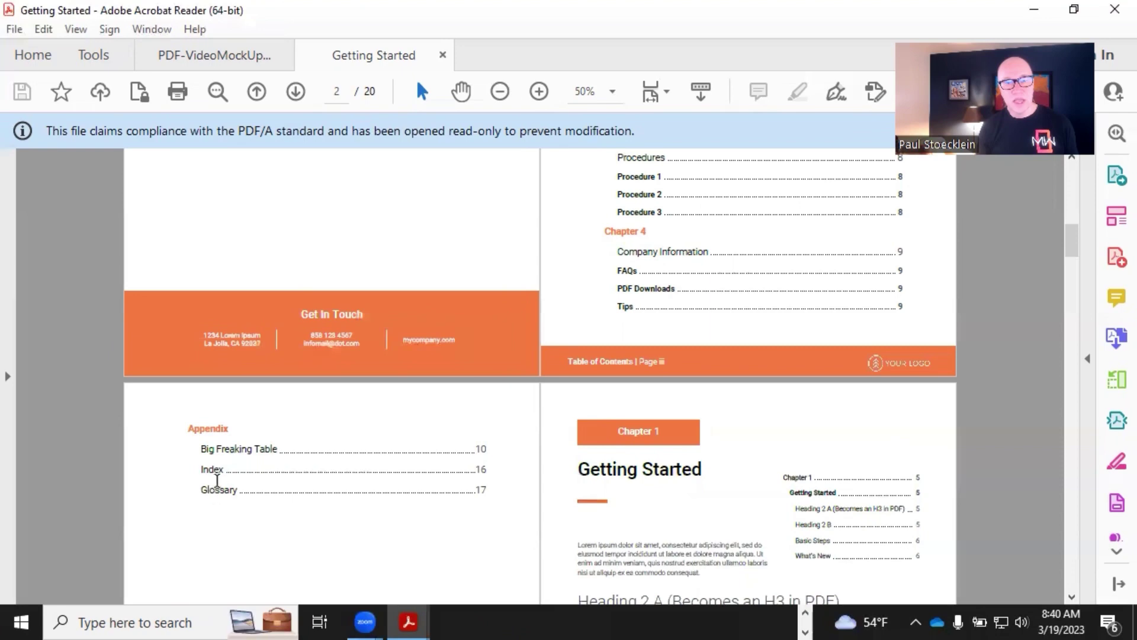
scroll(538, 290, up, 7)
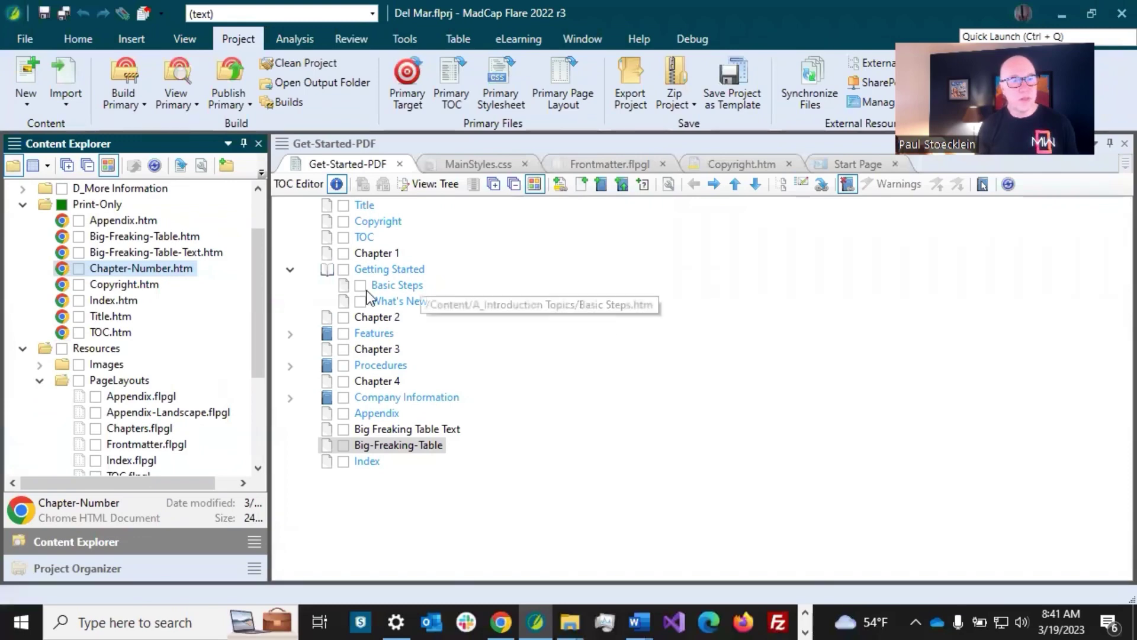
- Open the Basic Steps and Whats New topics from A_Introduction Topics, inspect their main headings, and close both topics
drag(257, 268, 241, 212)
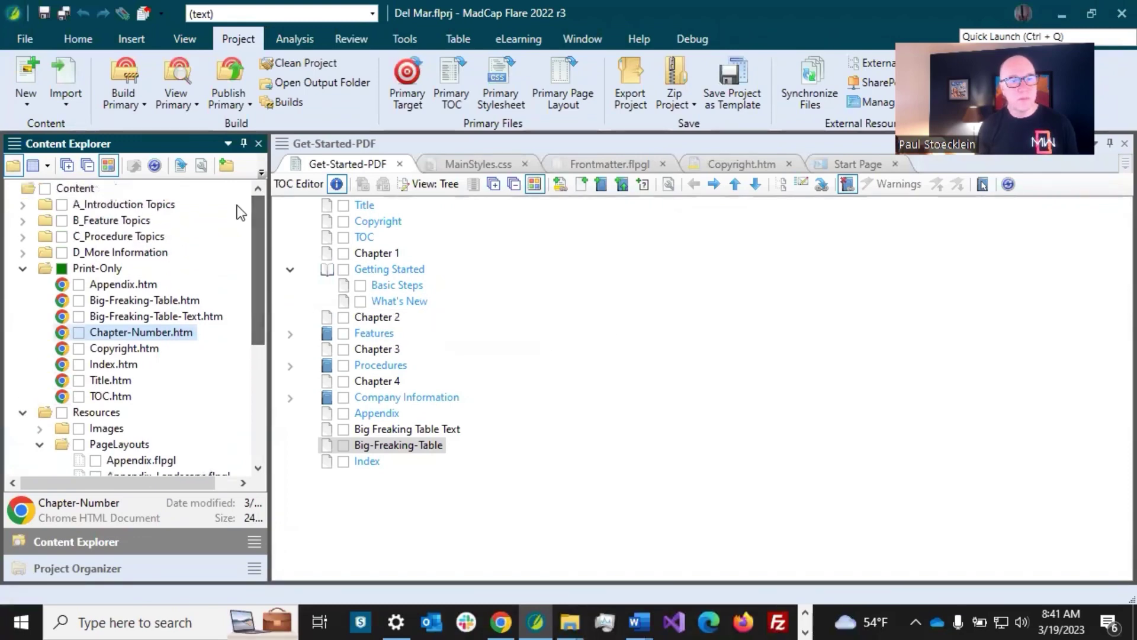
click(22, 204)
click(396, 283)
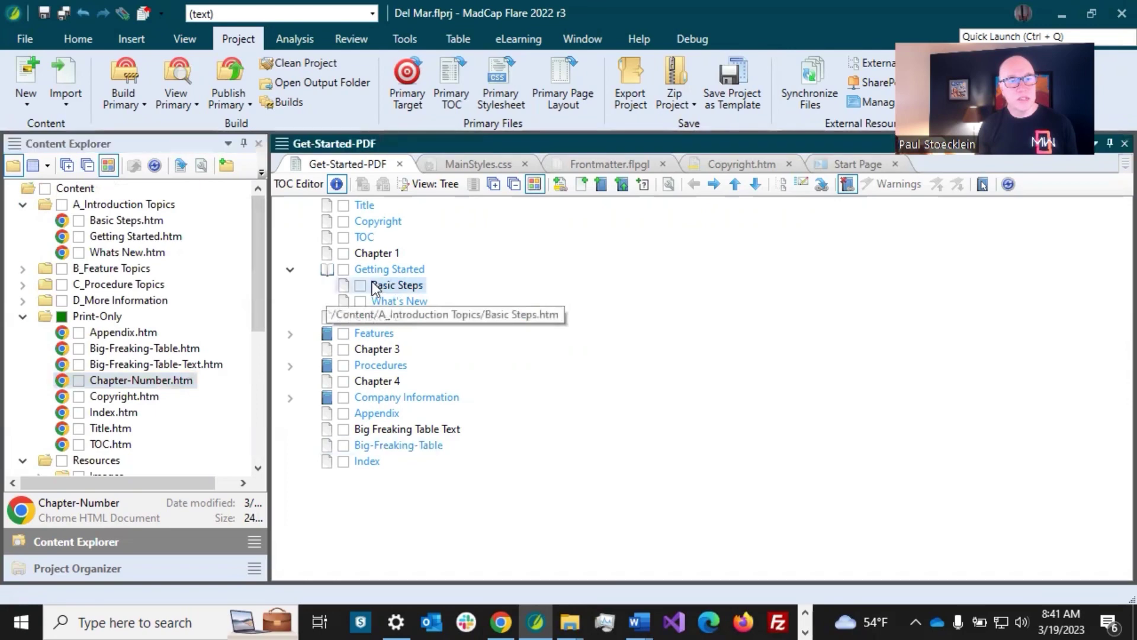
click(108, 224)
click(116, 252)
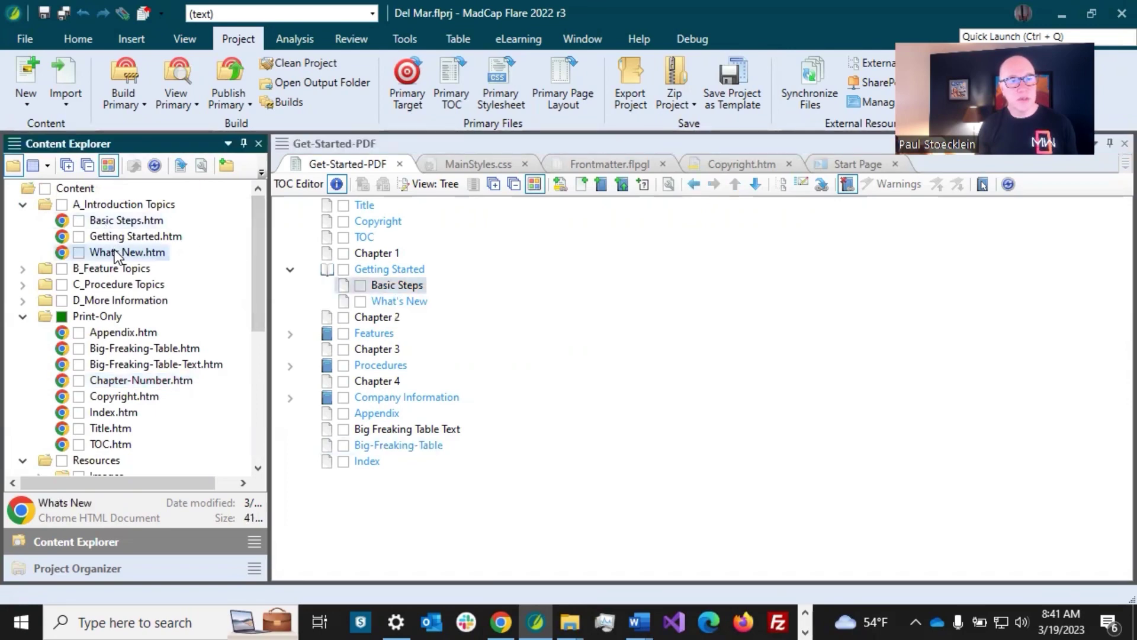
double_click(125, 222)
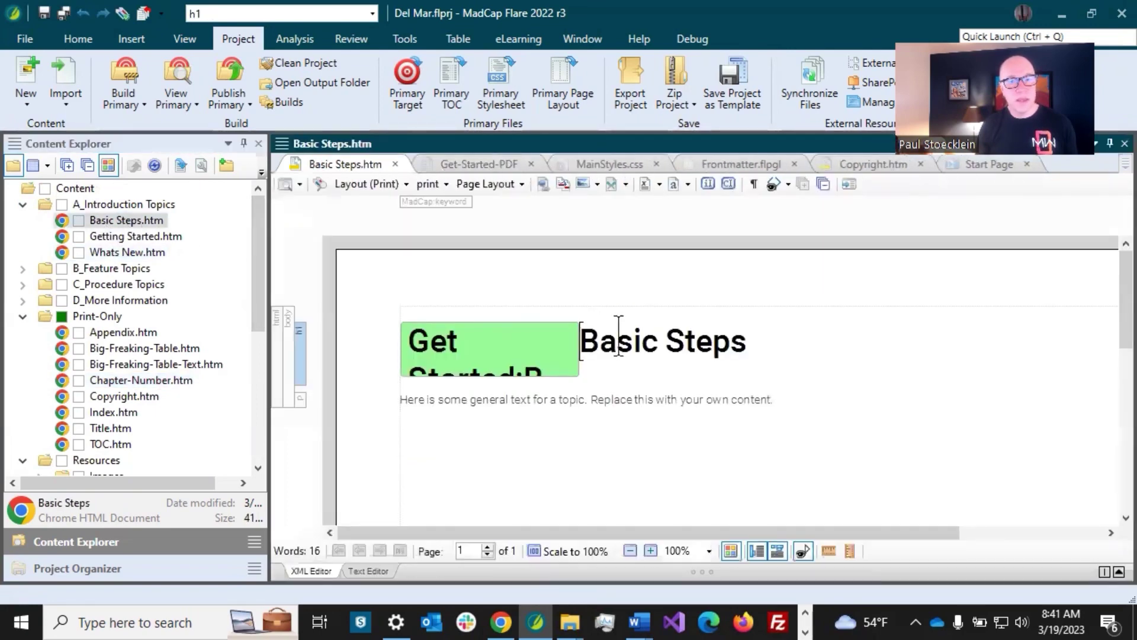
double_click(124, 252)
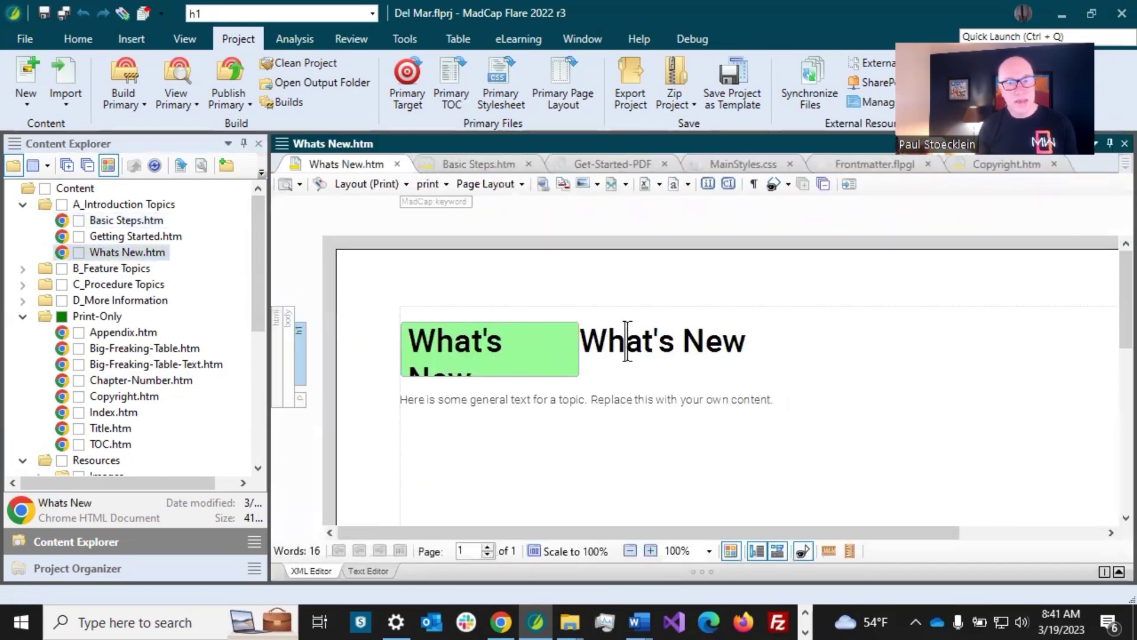
click(396, 164)
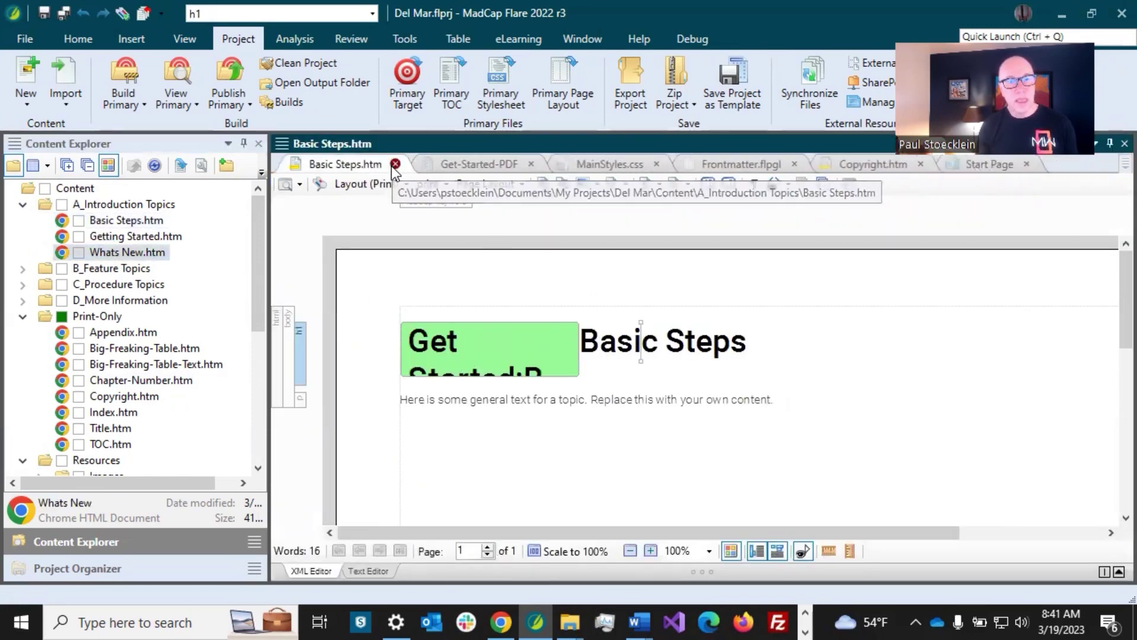
click(395, 164)
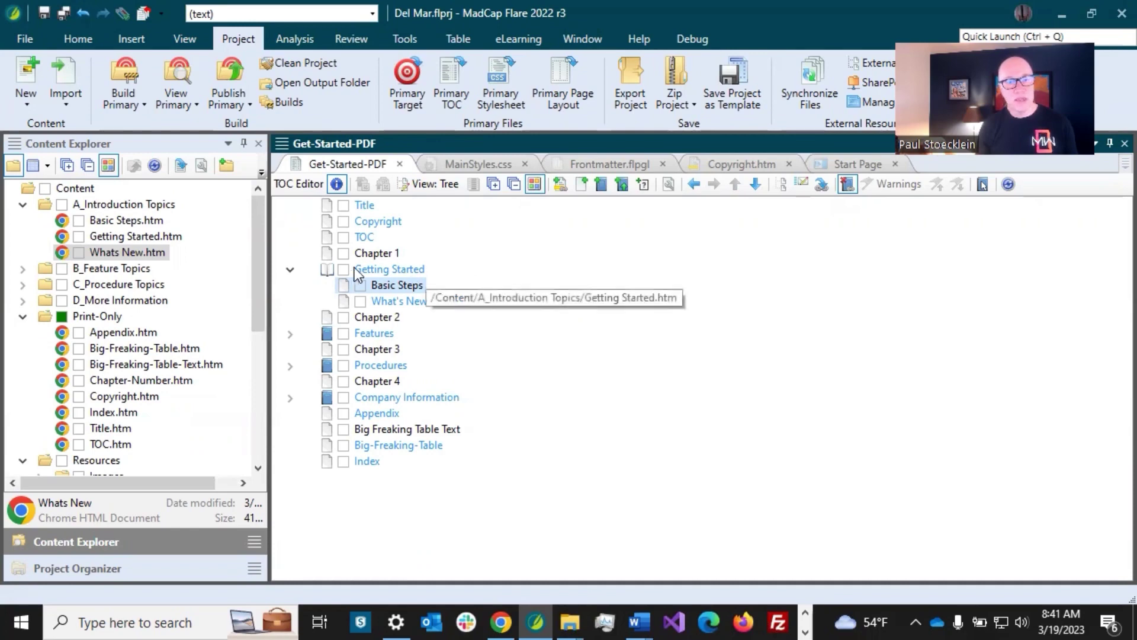
- Compare the nested Basic Steps TOC entry with the Chapter 1 pages in the PDF, examining how topic headings are formatted
drag(399, 283, 386, 279)
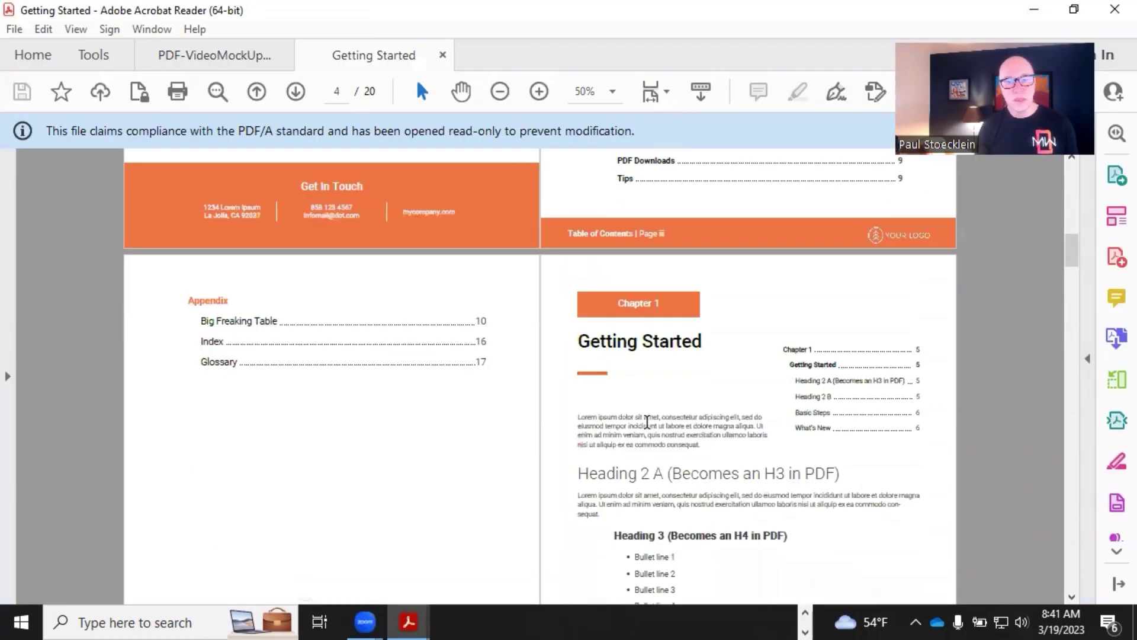
scroll(646, 423, down, 2)
scroll(604, 373, down, 2)
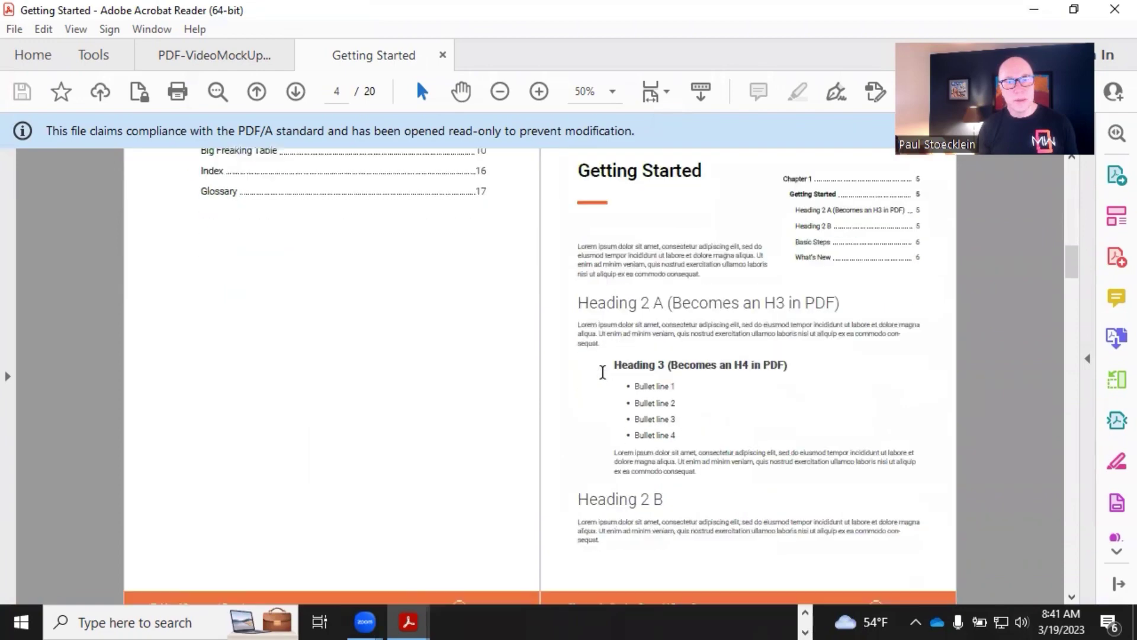
scroll(602, 372, down, 5)
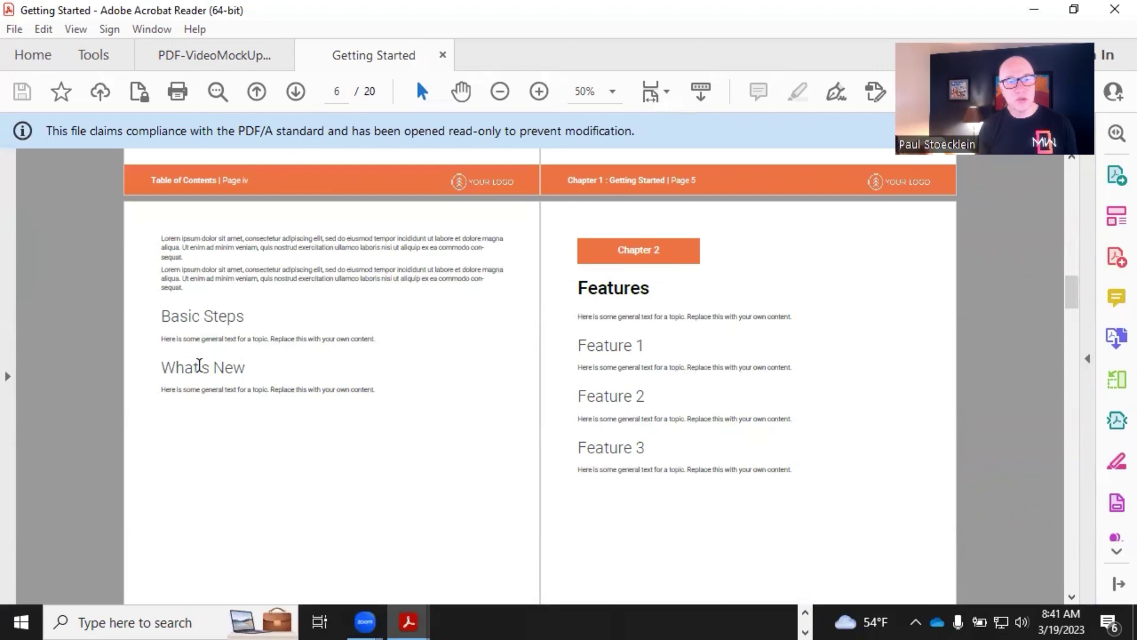
scroll(199, 365, up, 2)
scroll(204, 370, up, 4)
scroll(764, 288, up, 2)
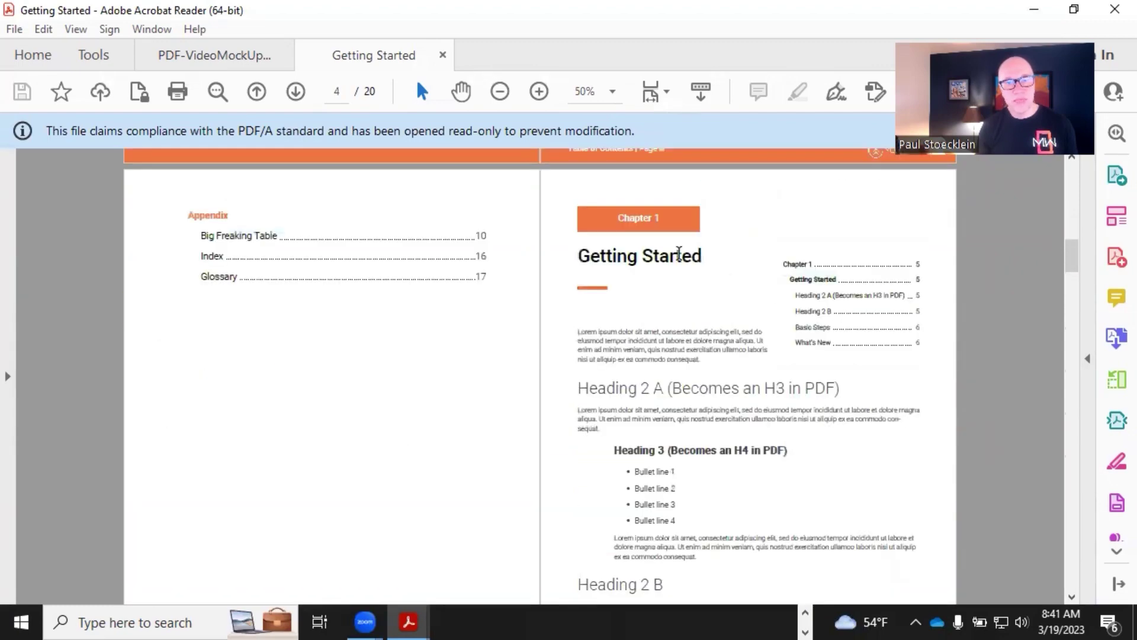
- Check the heading formatting on the PDF's Chapter 1 page, and open the Basic Steps topic to inspect its main heading
scroll(673, 282, down, 1)
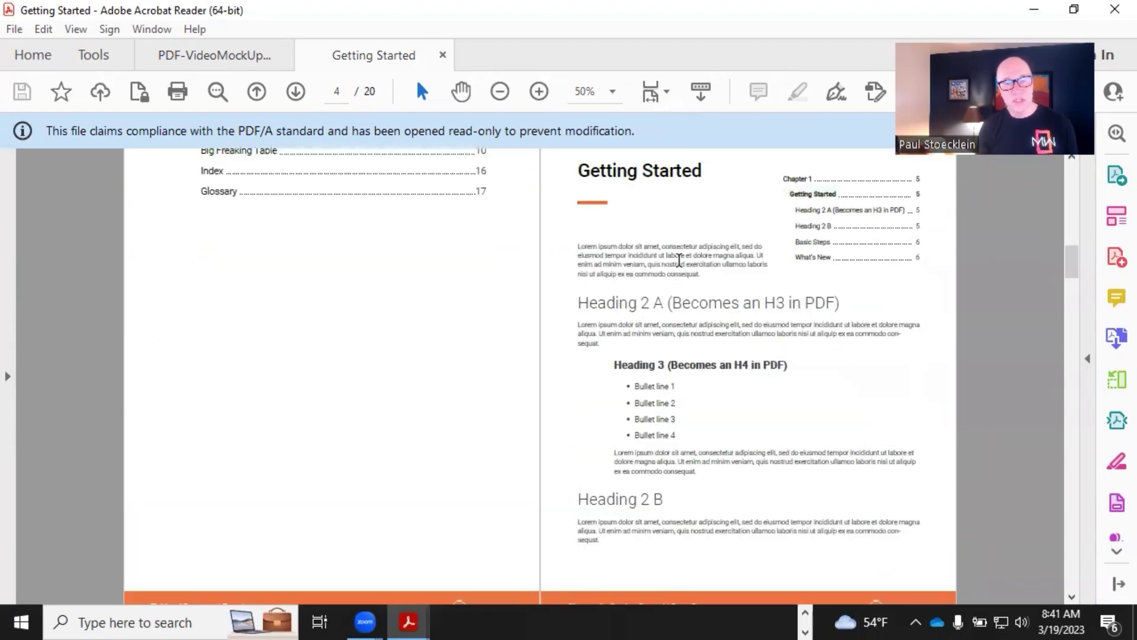
click(1032, 9)
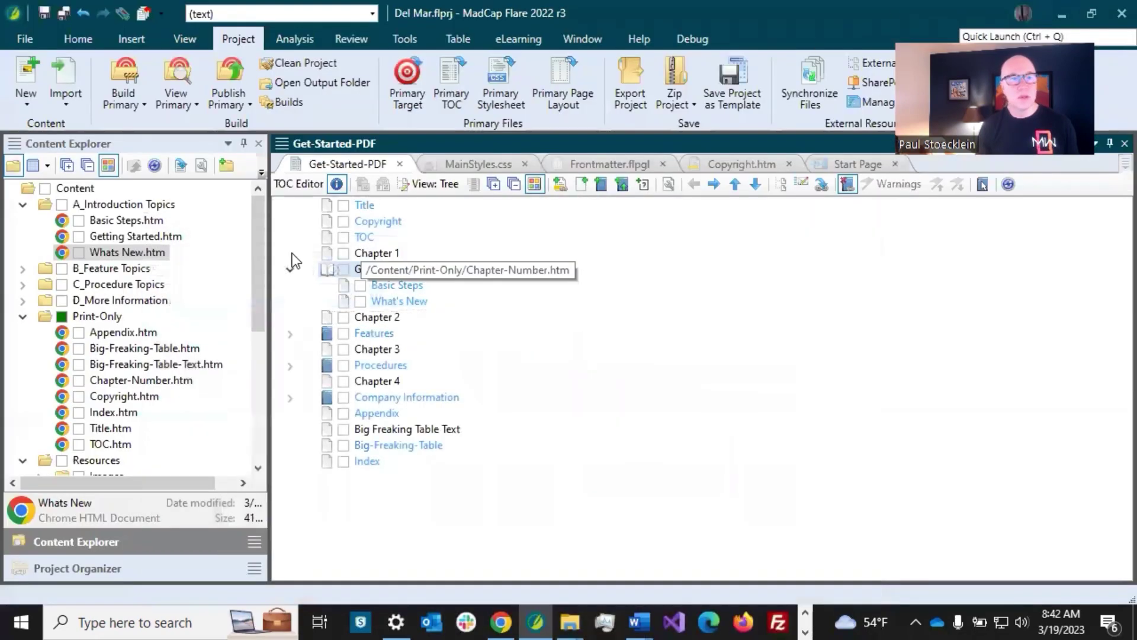
double_click(130, 222)
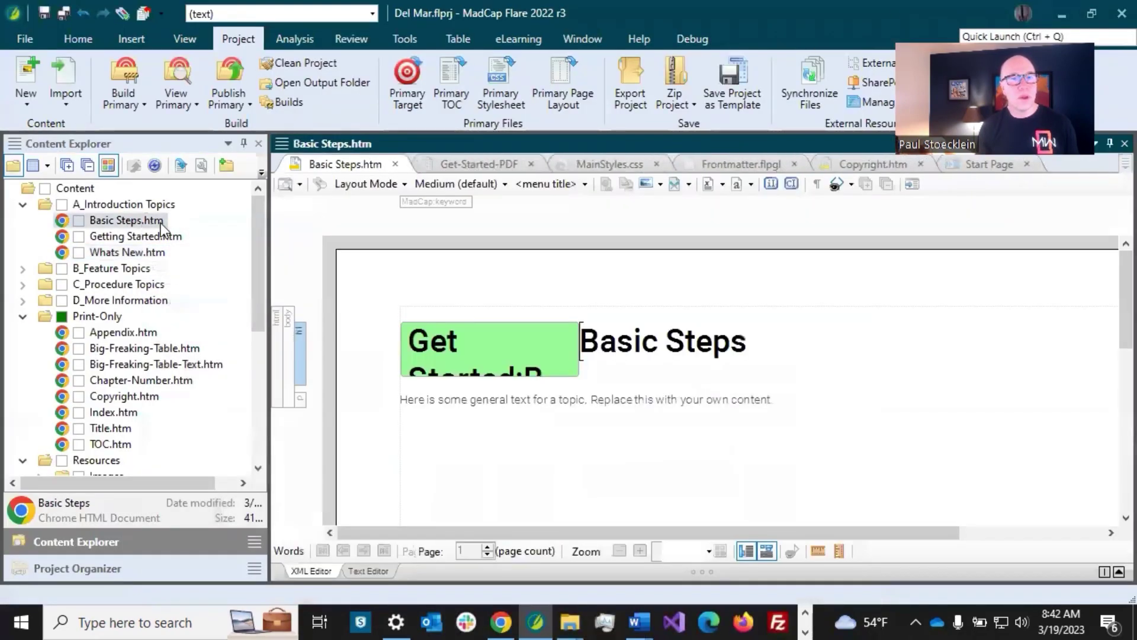
click(668, 249)
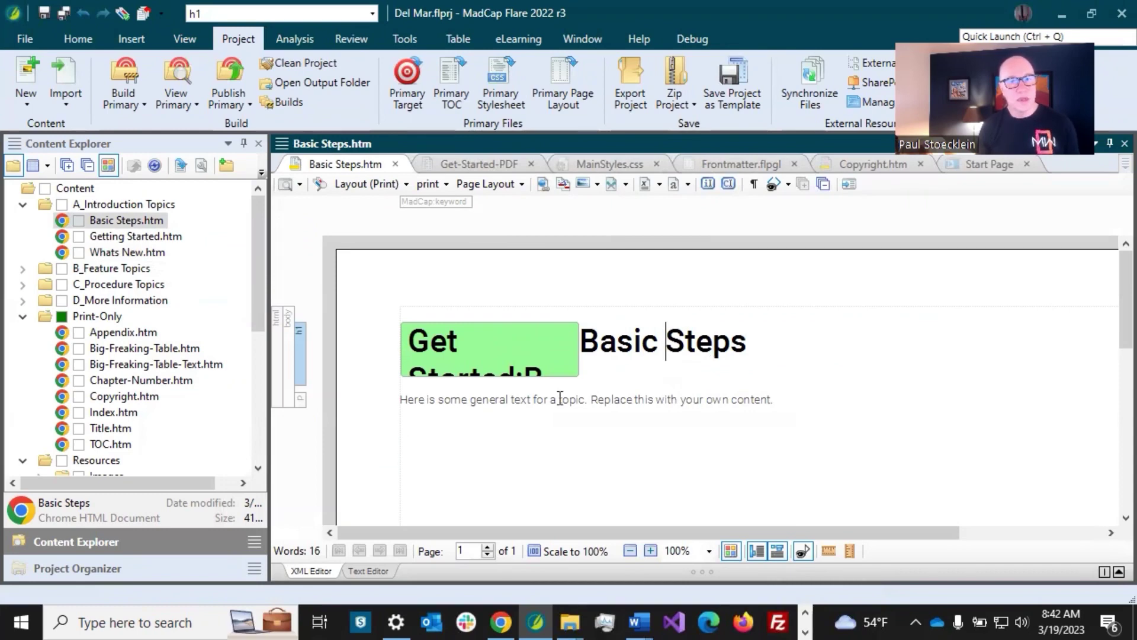
- Turn off Use TOC depth for heading levels in the Getting-Started-PDF target's advanced settings and save the target
click(165, 569)
double_click(136, 344)
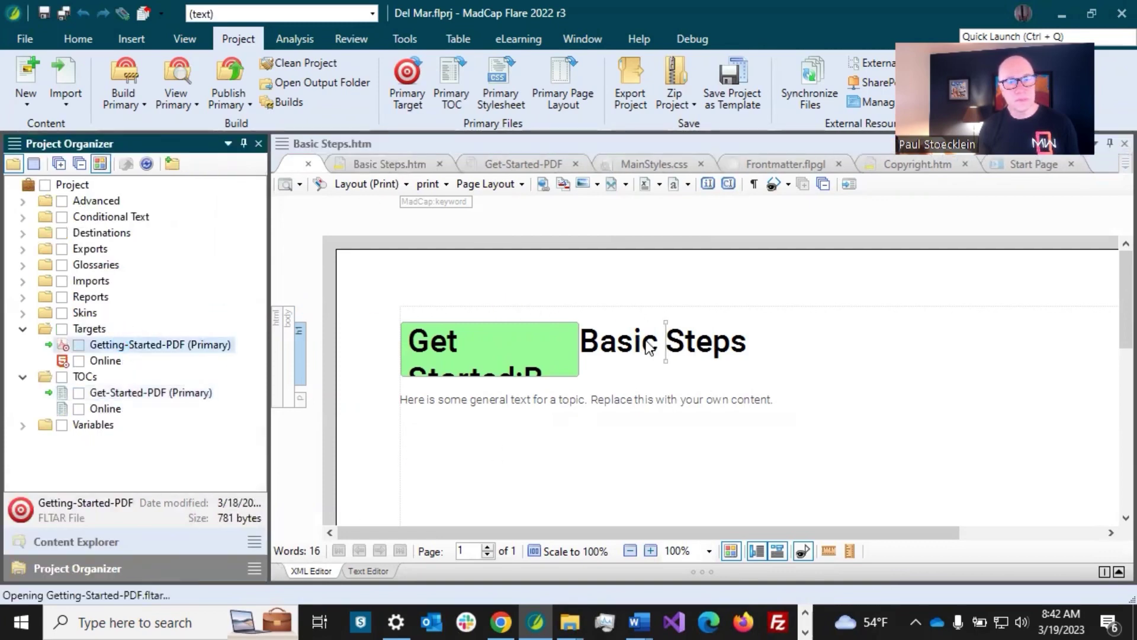
scroll(556, 446, down, 3)
scroll(555, 446, down, 6)
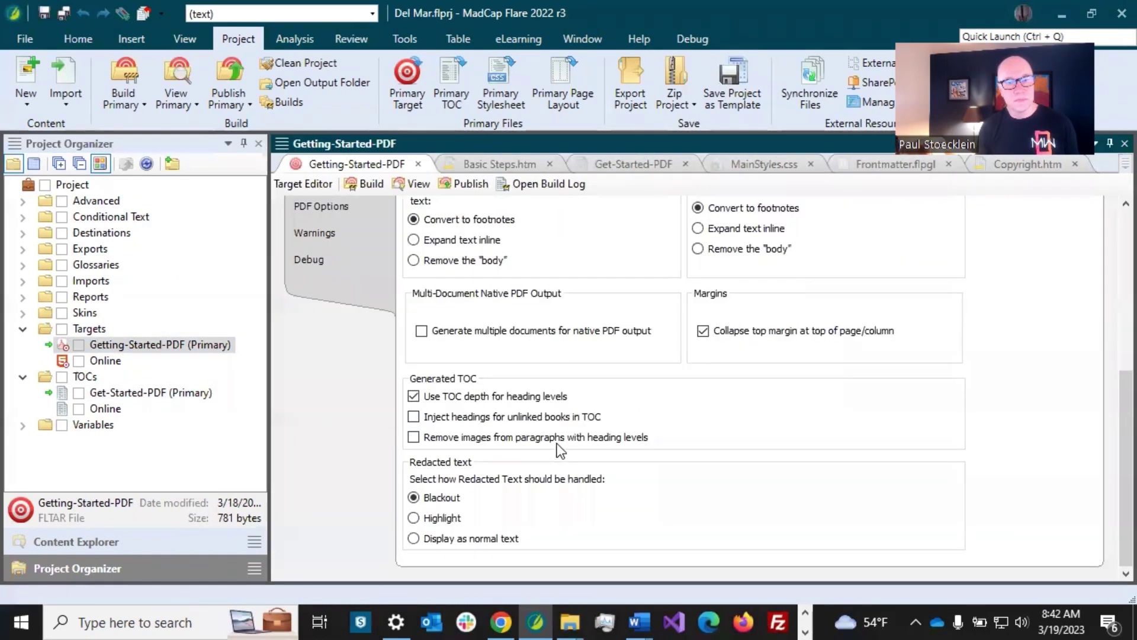
click(413, 395)
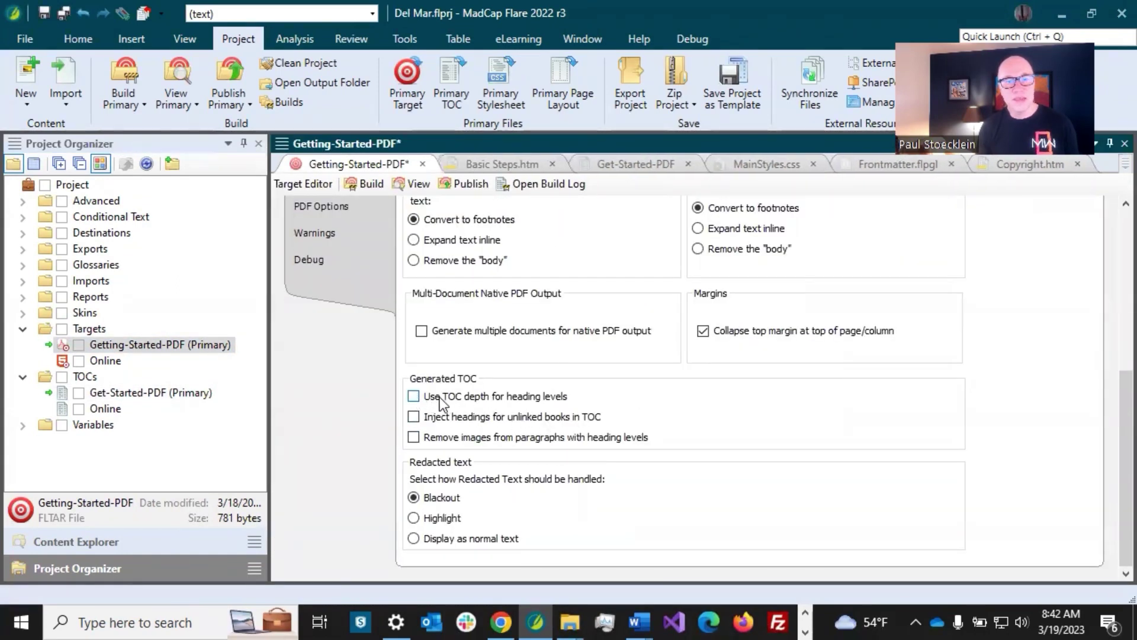
click(63, 12)
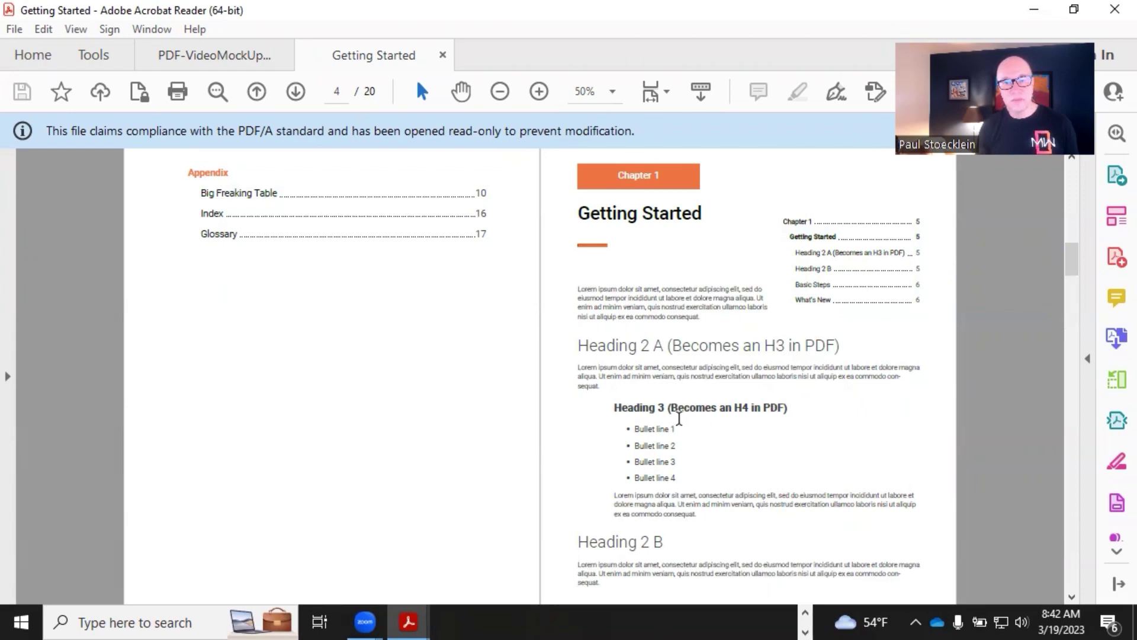
- Review the Basic Steps and What's New headings in the PDF, re-enable Use TOC depth for heading levels, and save the target
scroll(679, 418, down, 5)
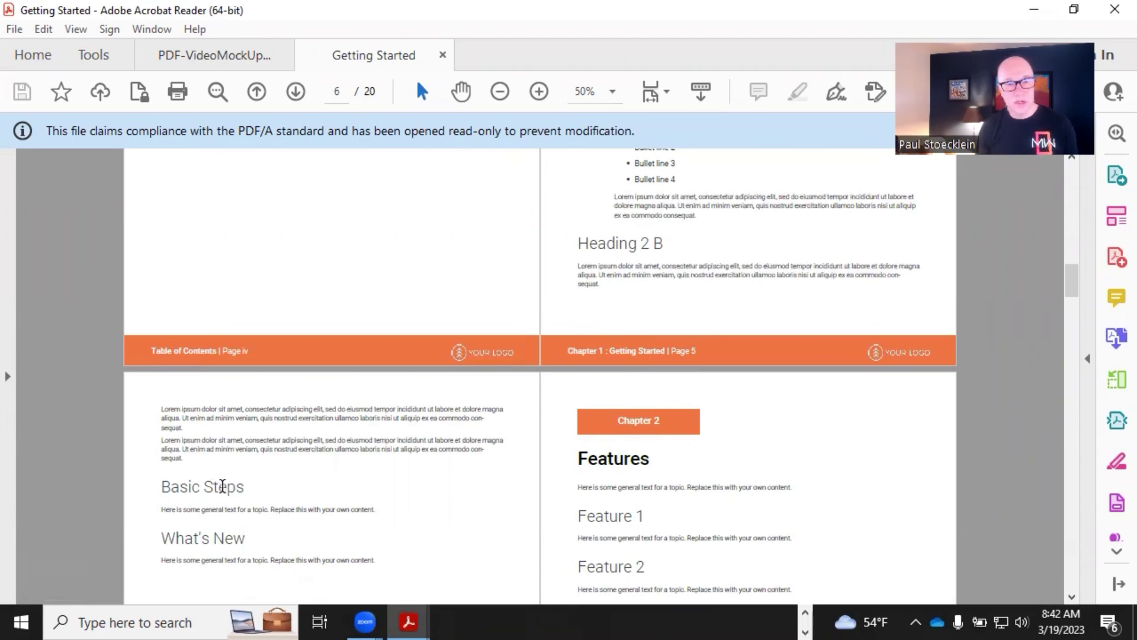
scroll(219, 487, up, 6)
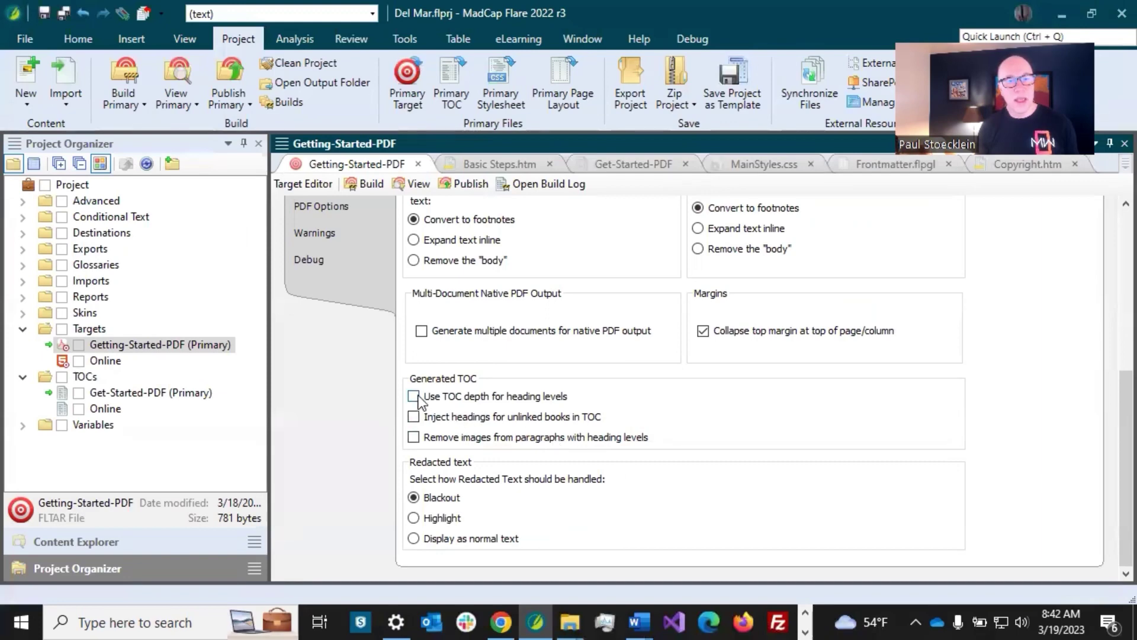
click(416, 397)
click(61, 19)
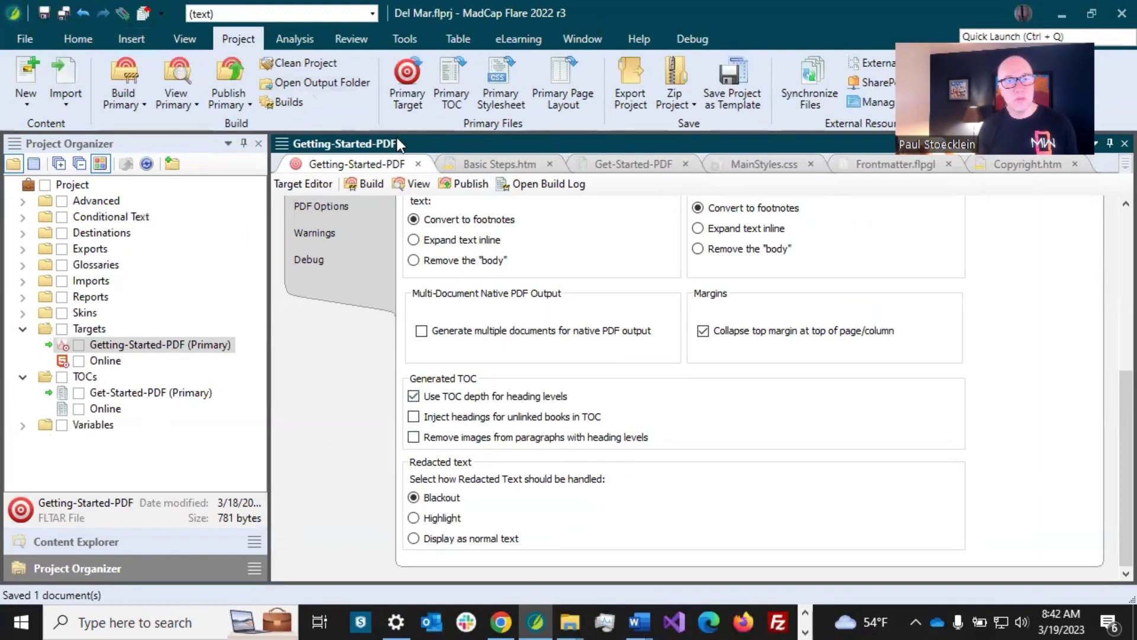
- Compare the Basic Steps topic's h1 heading with its position in the Get-Started-PDF TOC and the headings in the PDF
click(475, 164)
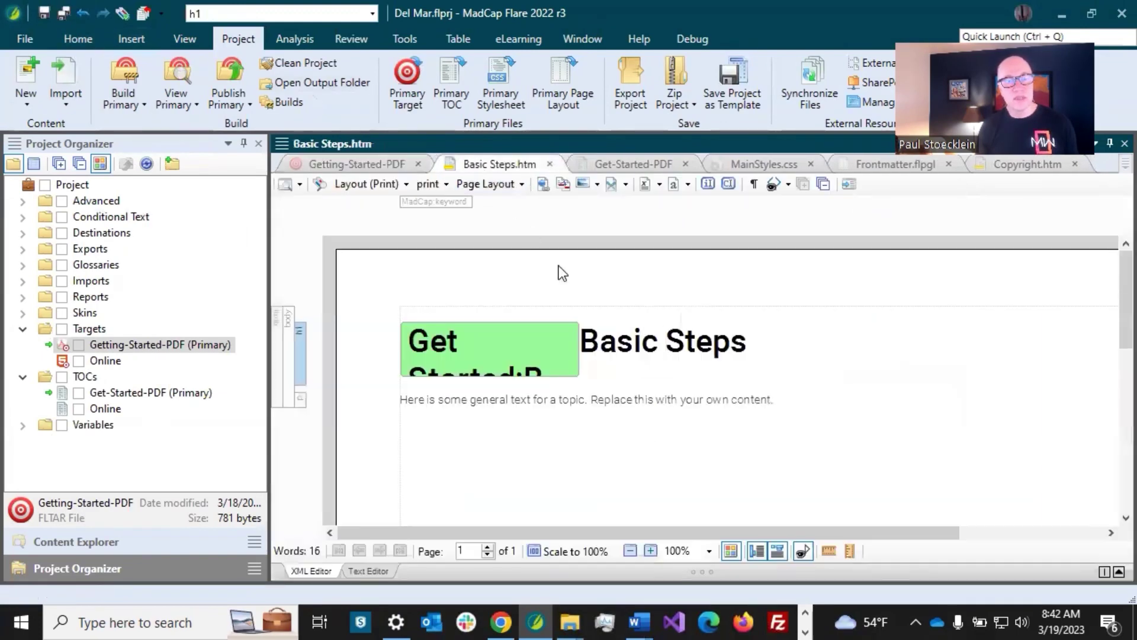
click(642, 344)
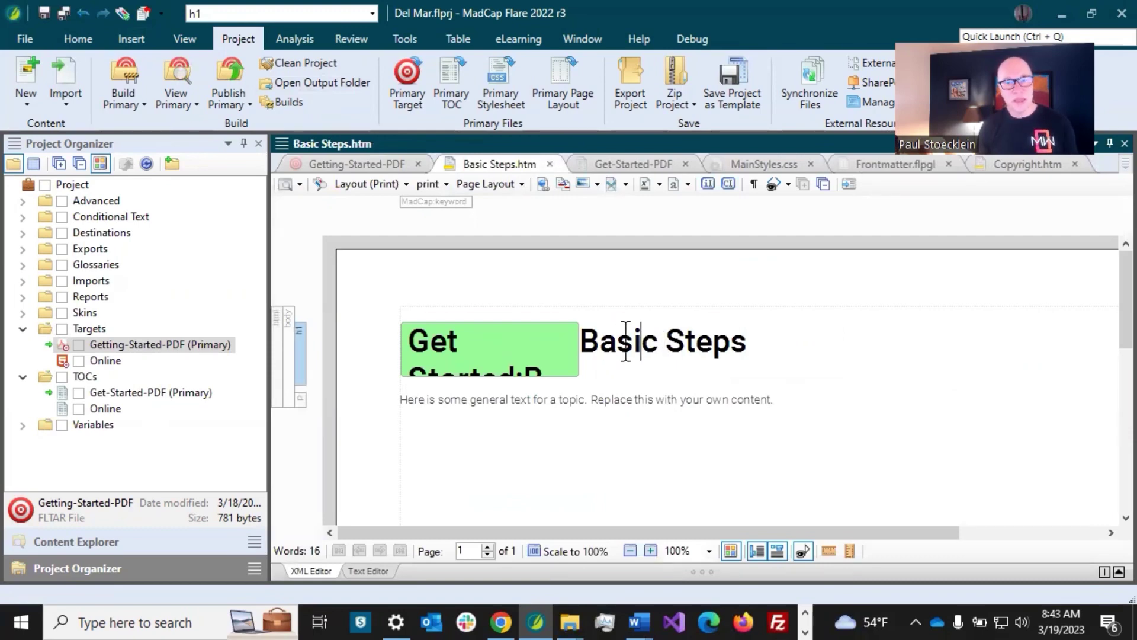
click(626, 343)
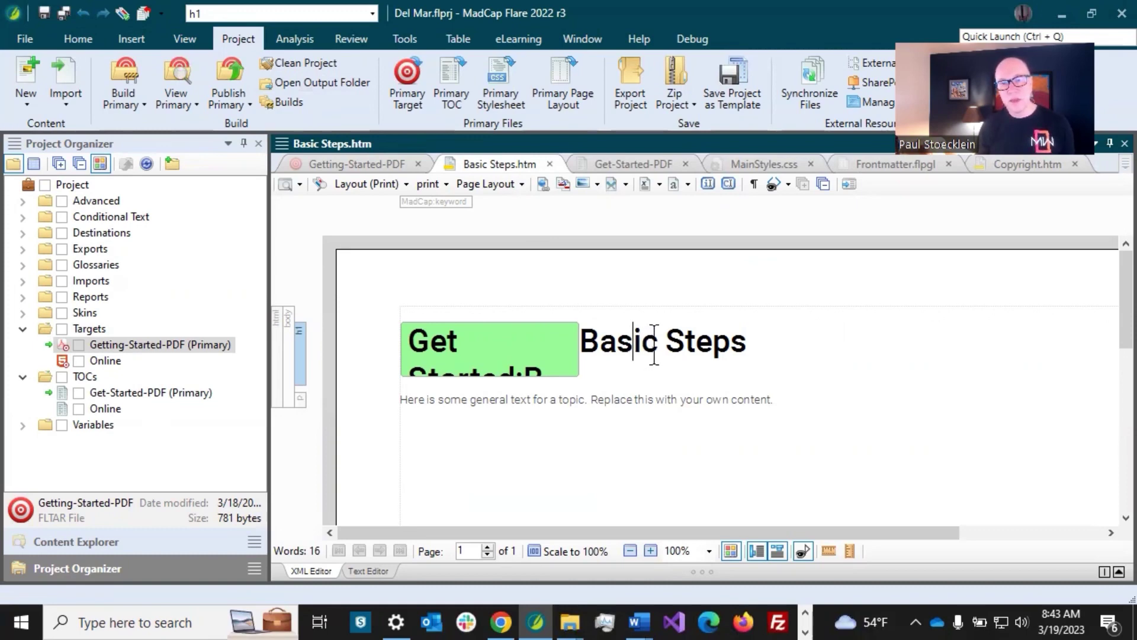
click(657, 344)
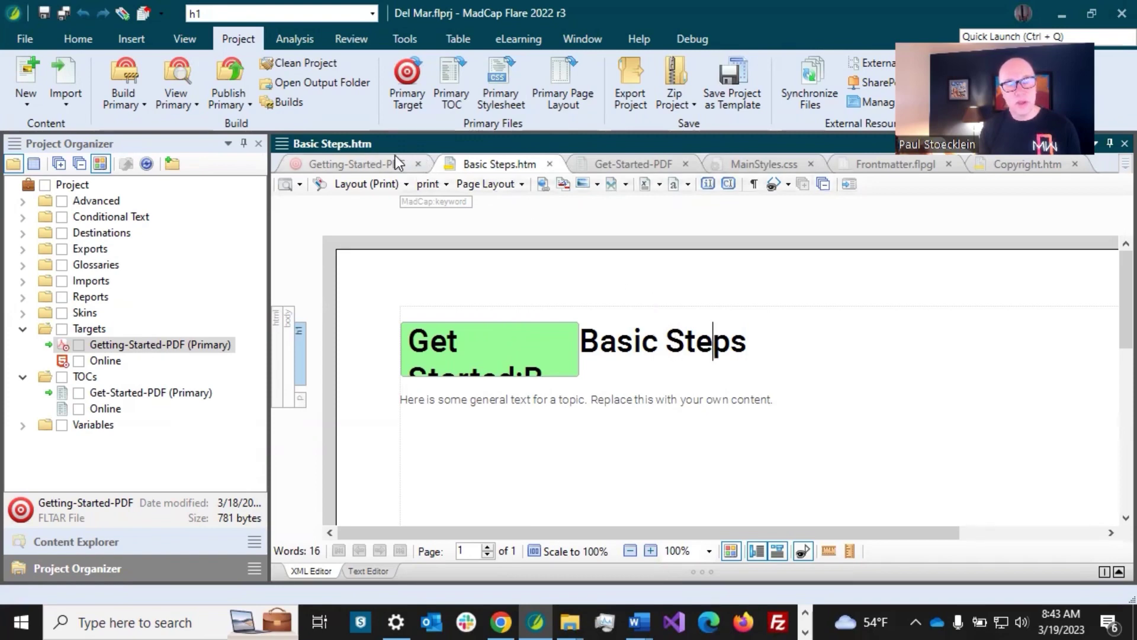
click(631, 160)
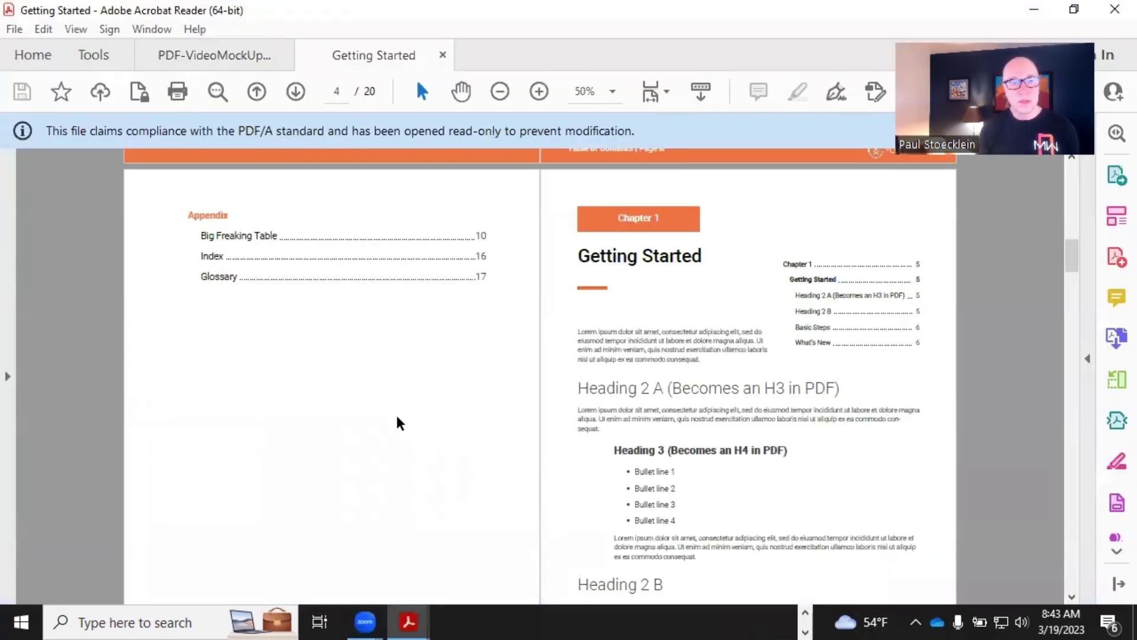
scroll(397, 421, up, 3)
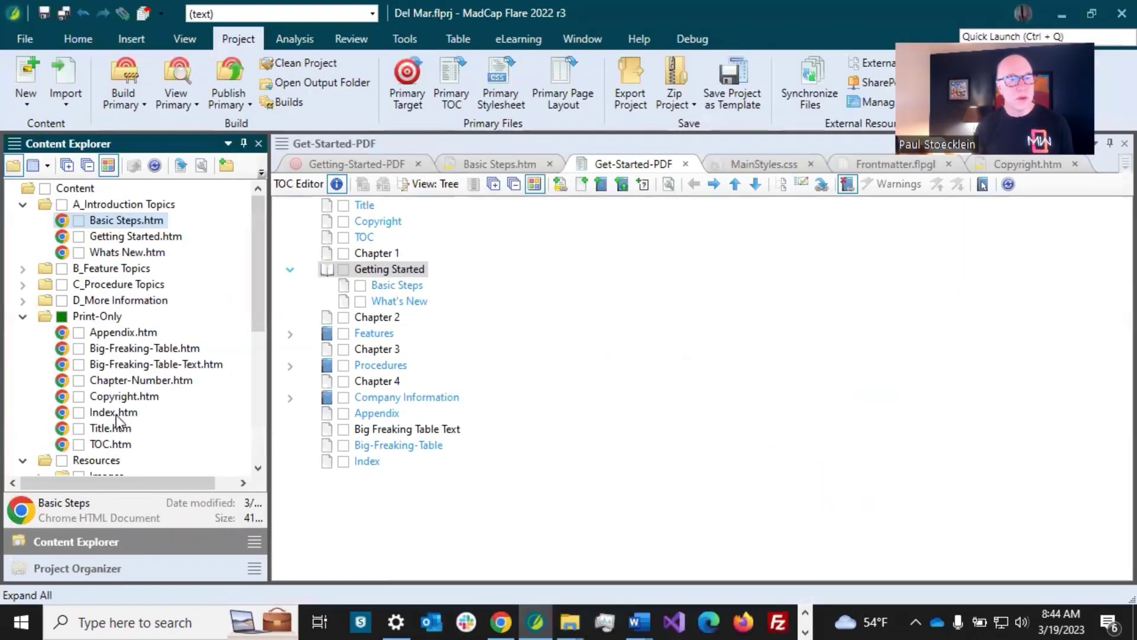
- Open the Index topic from Print-Only, inspect its heading, and compare it with the entries in the PDF's table of contents
double_click(116, 413)
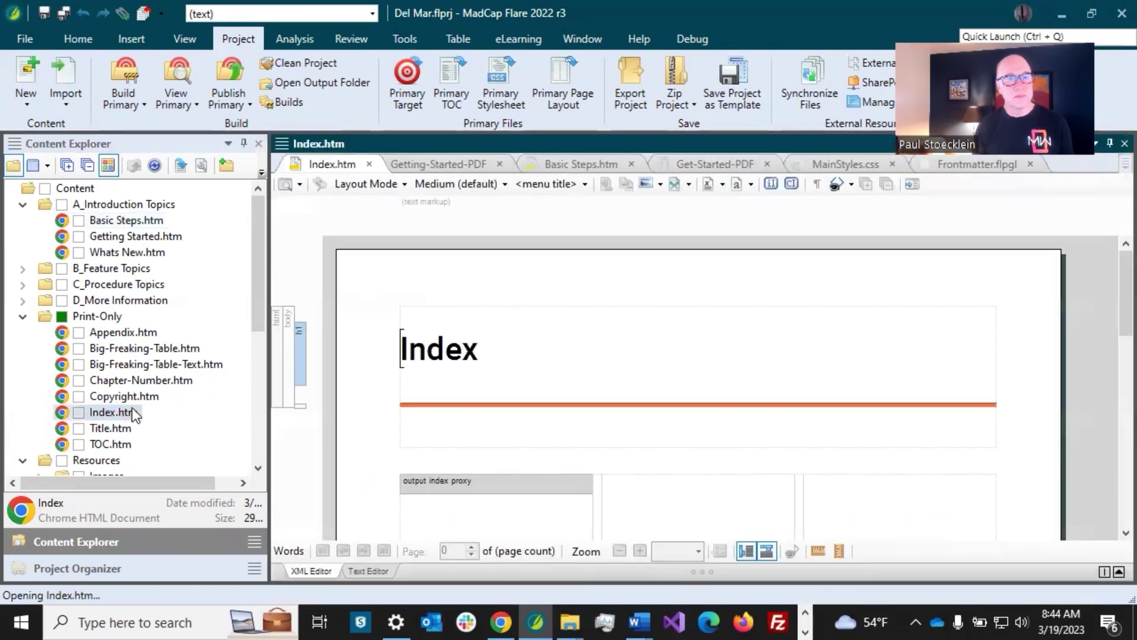
click(444, 350)
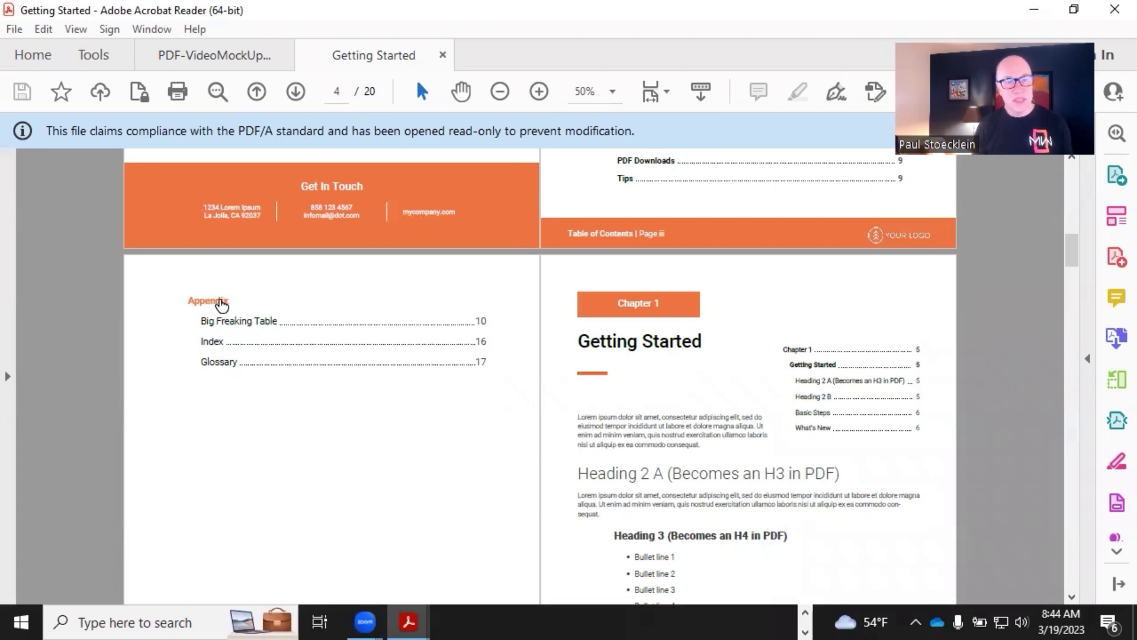
scroll(497, 302, up, 3)
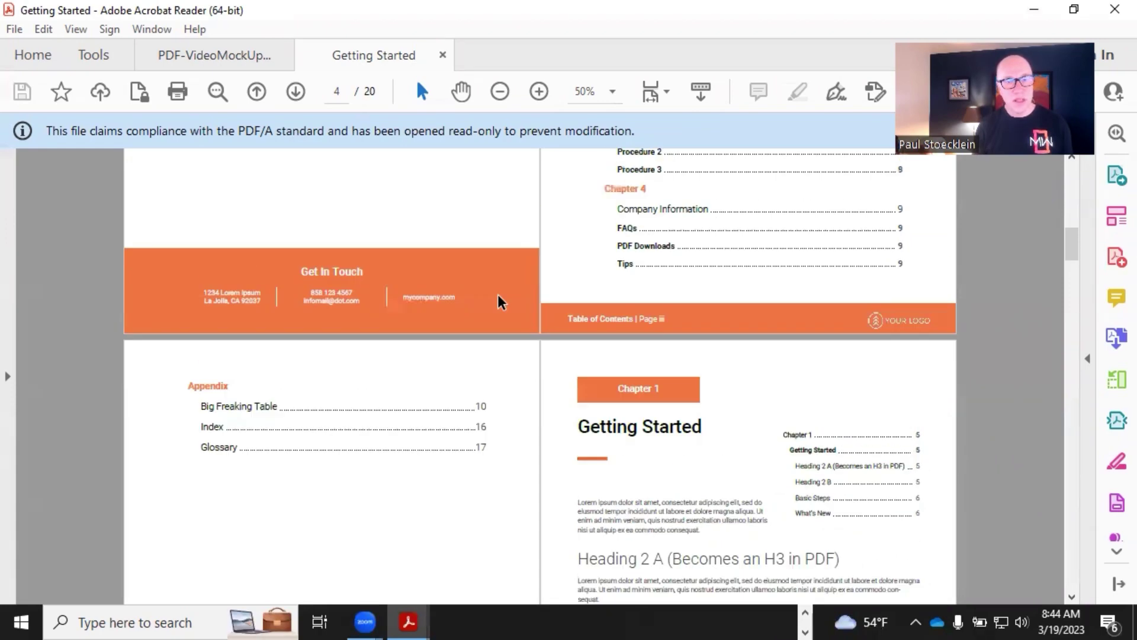
scroll(509, 302, up, 1)
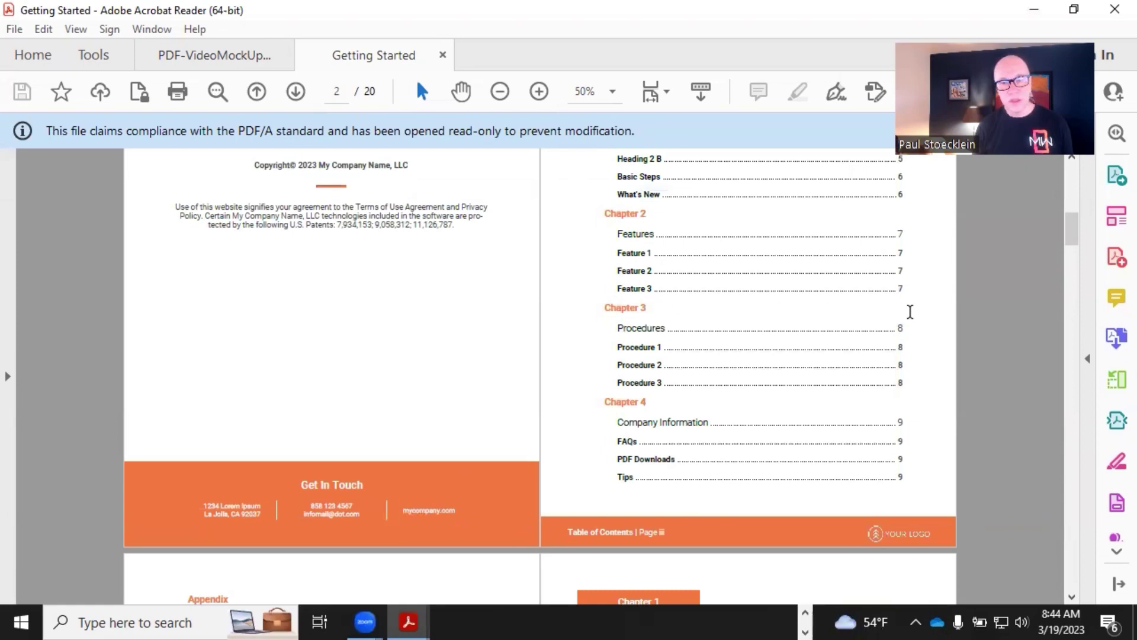
scroll(613, 328, down, 1)
scroll(613, 329, down, 4)
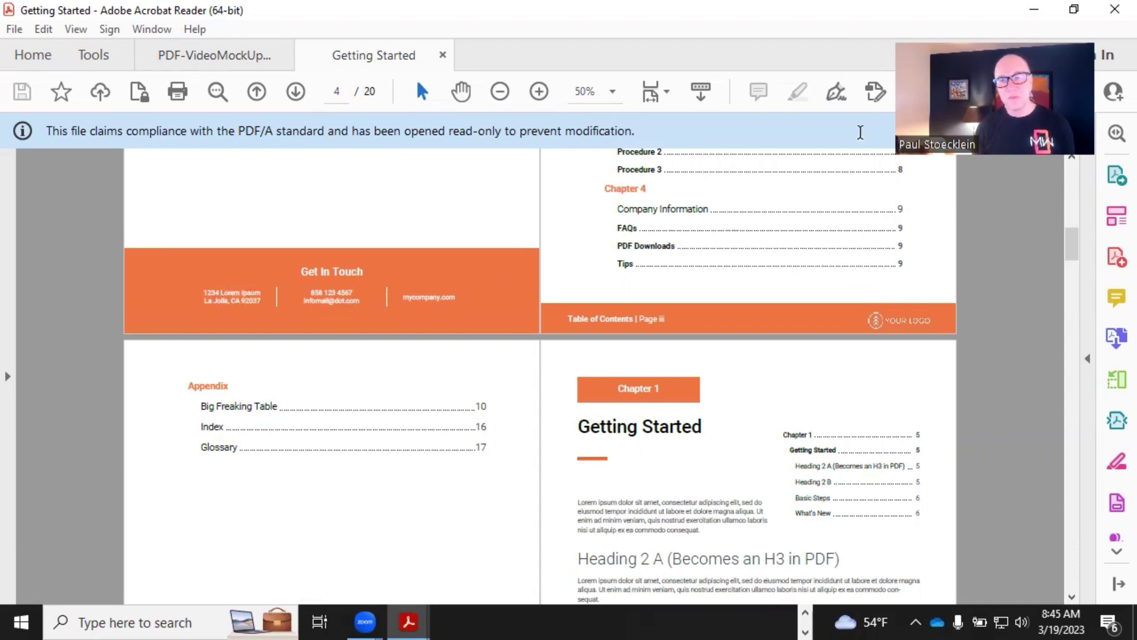
- Add a new h1 style class named Index in the MainStyles.css stylesheet
click(1021, 10)
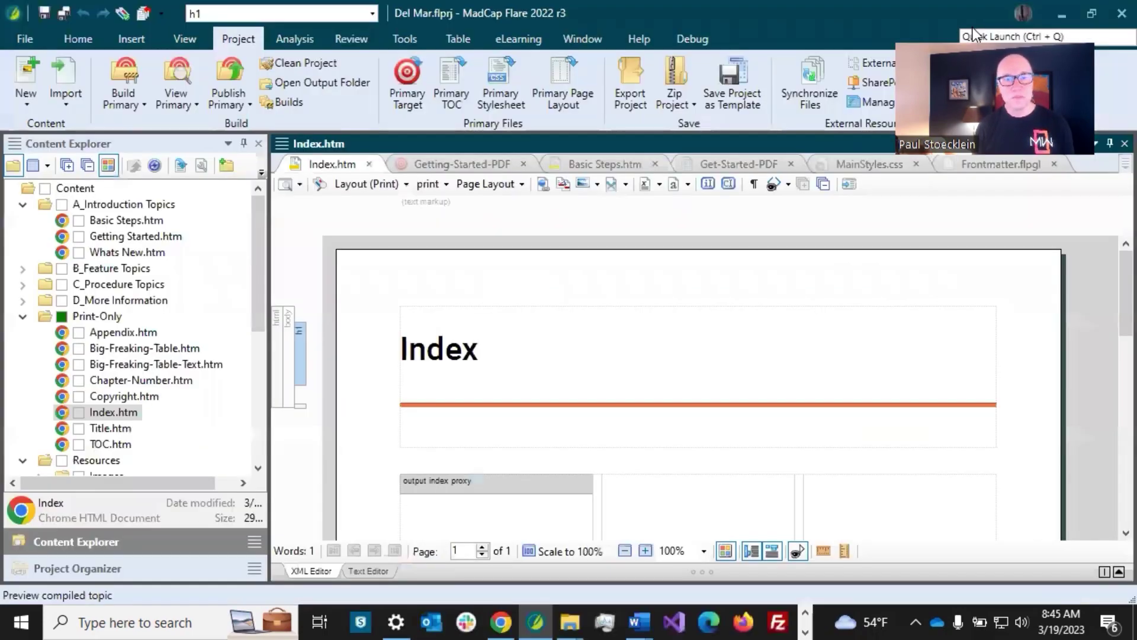
click(837, 160)
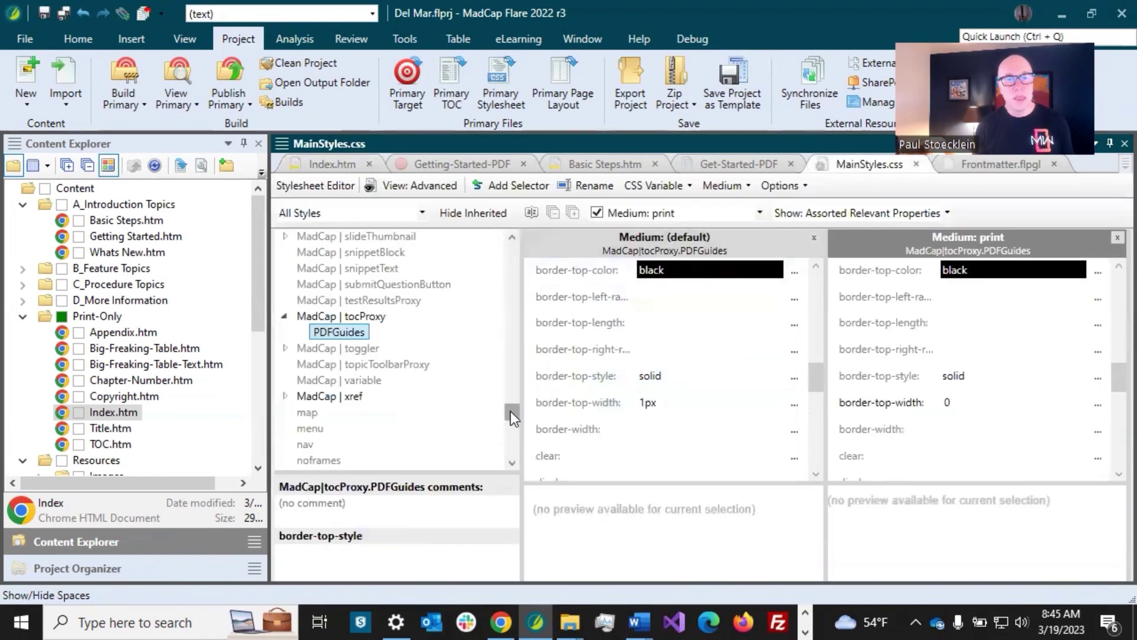
drag(511, 411, 506, 296)
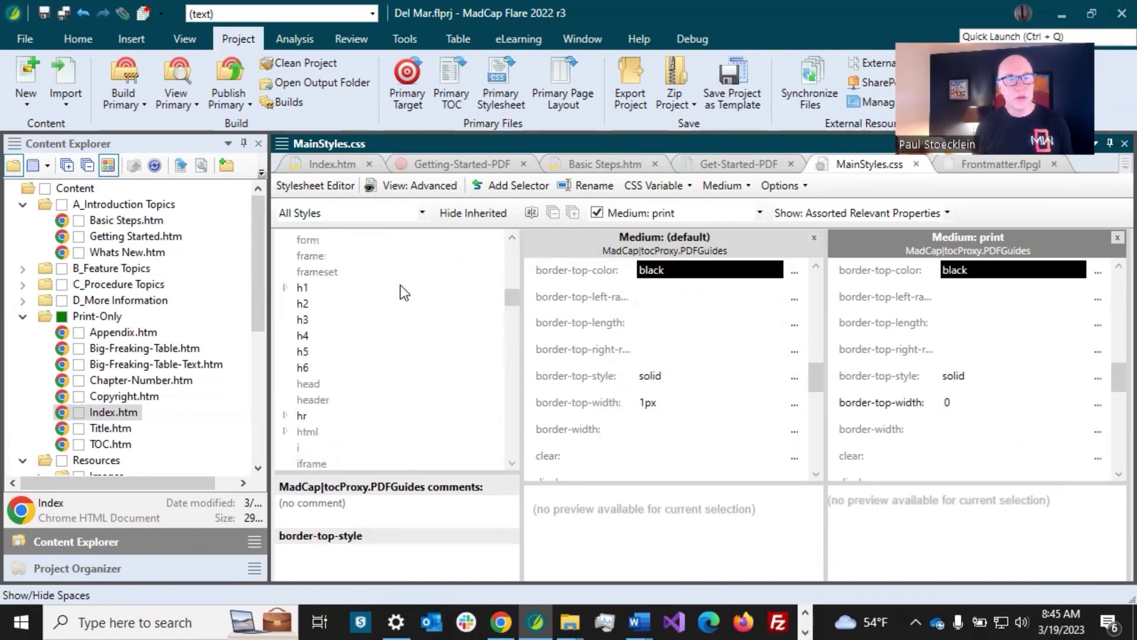
click(318, 289)
click(550, 257)
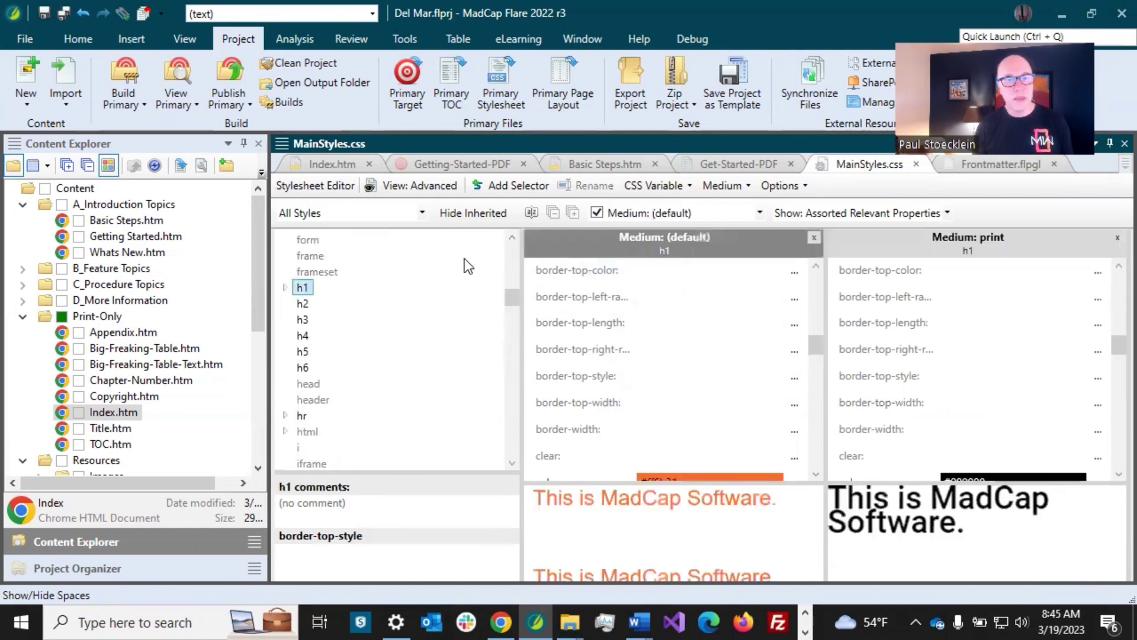
click(285, 287)
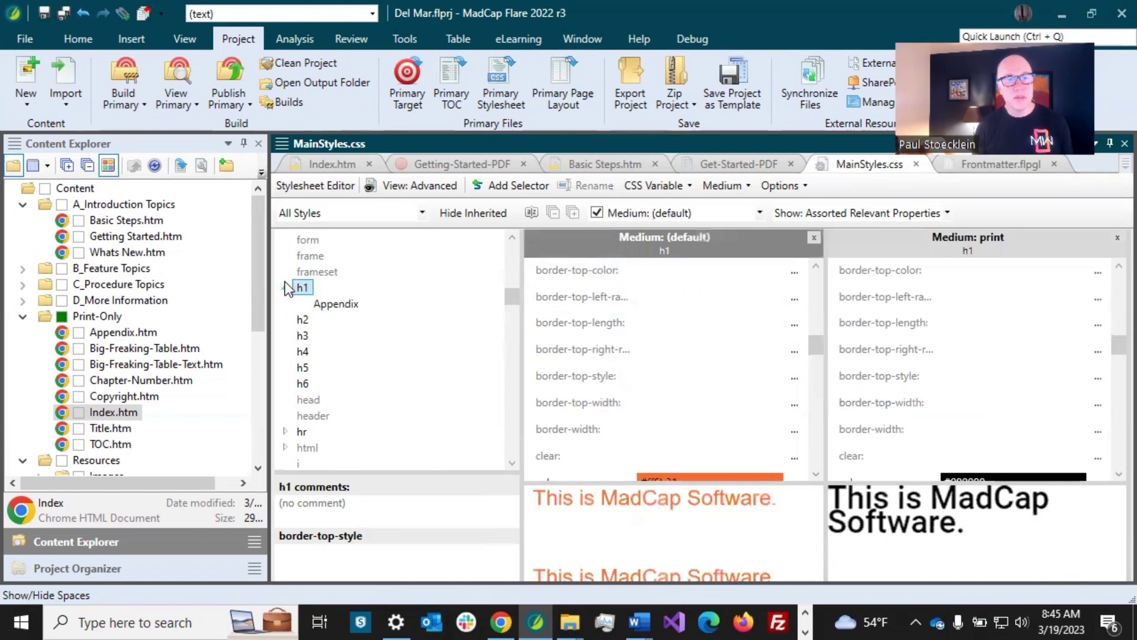
click(493, 186)
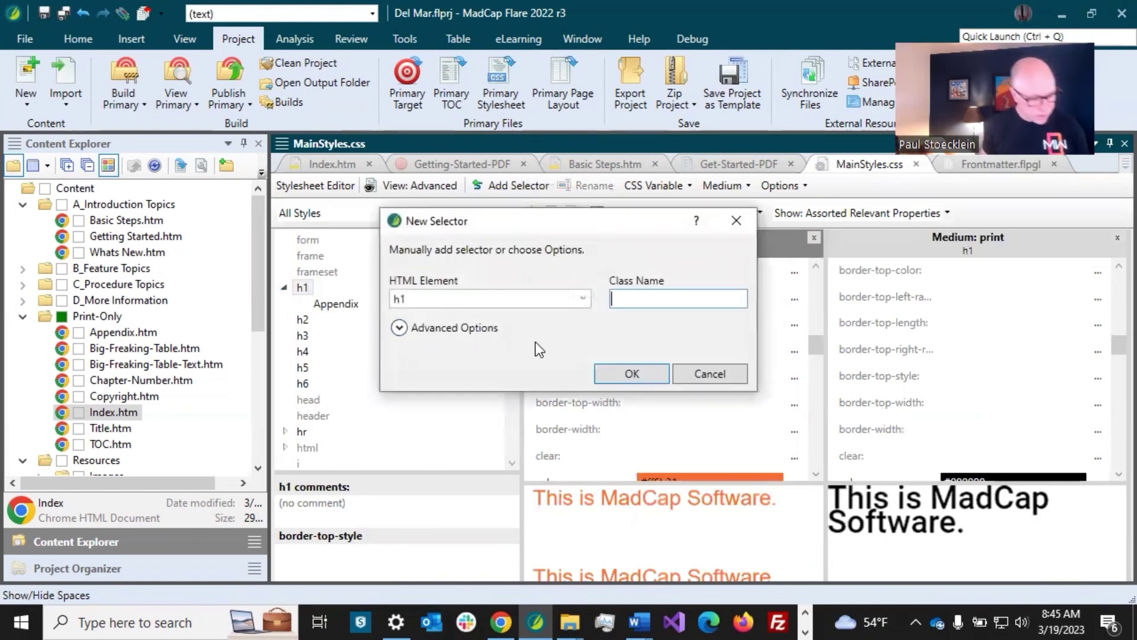
text(Index)
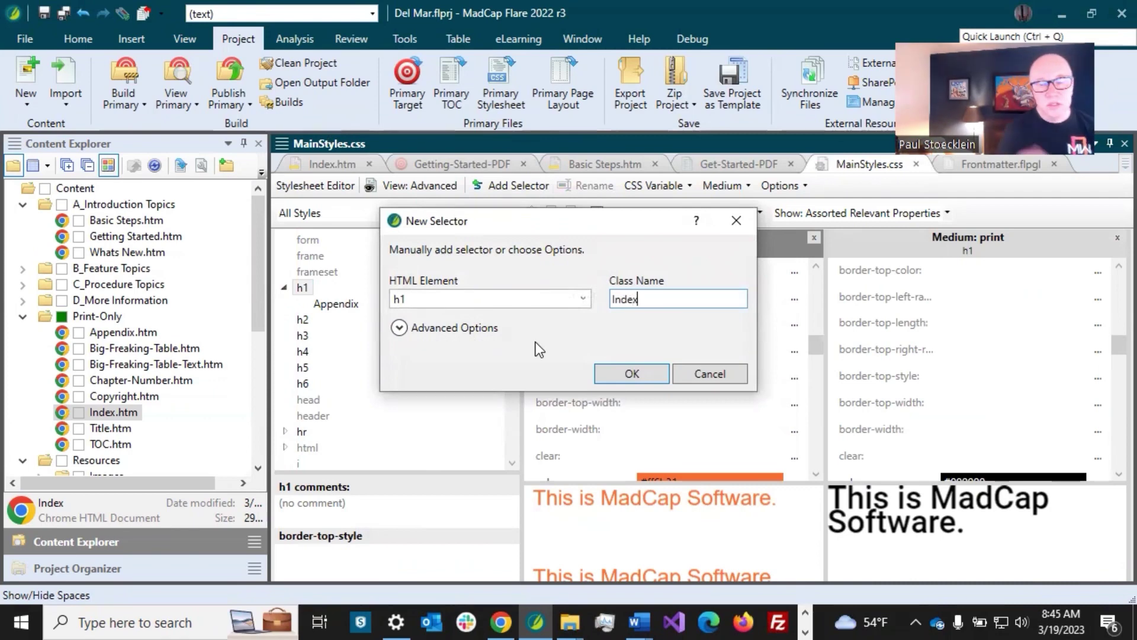
click(615, 376)
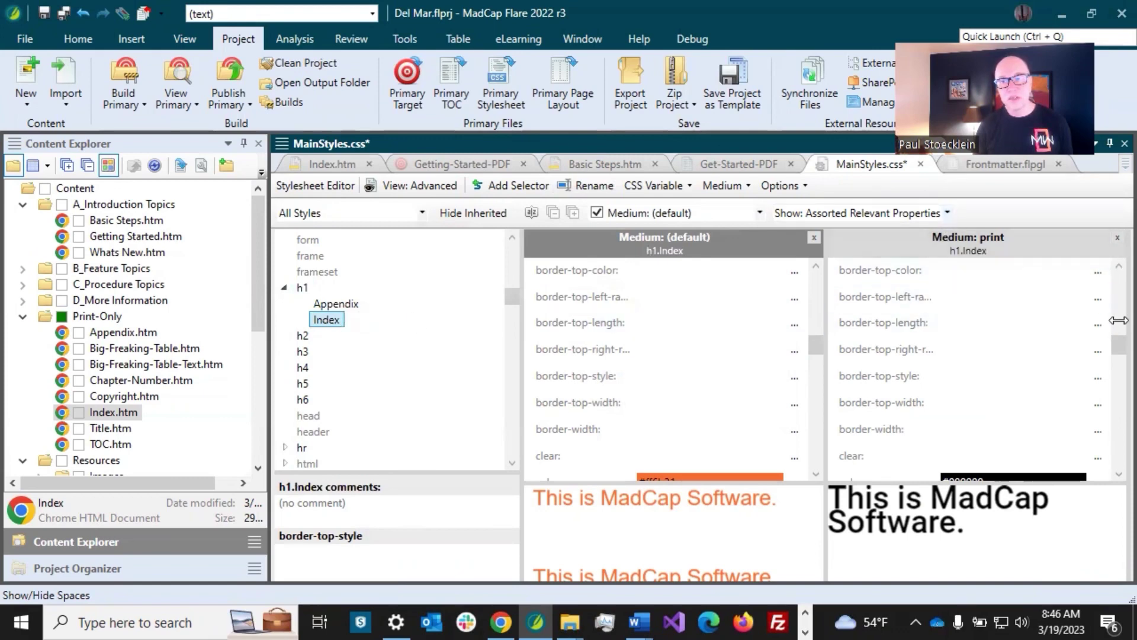
- Examine the mc-heading-level property of h1.Index in the default and print mediums, along with the TOC paragraph styles under p
drag(1115, 343, 1110, 425)
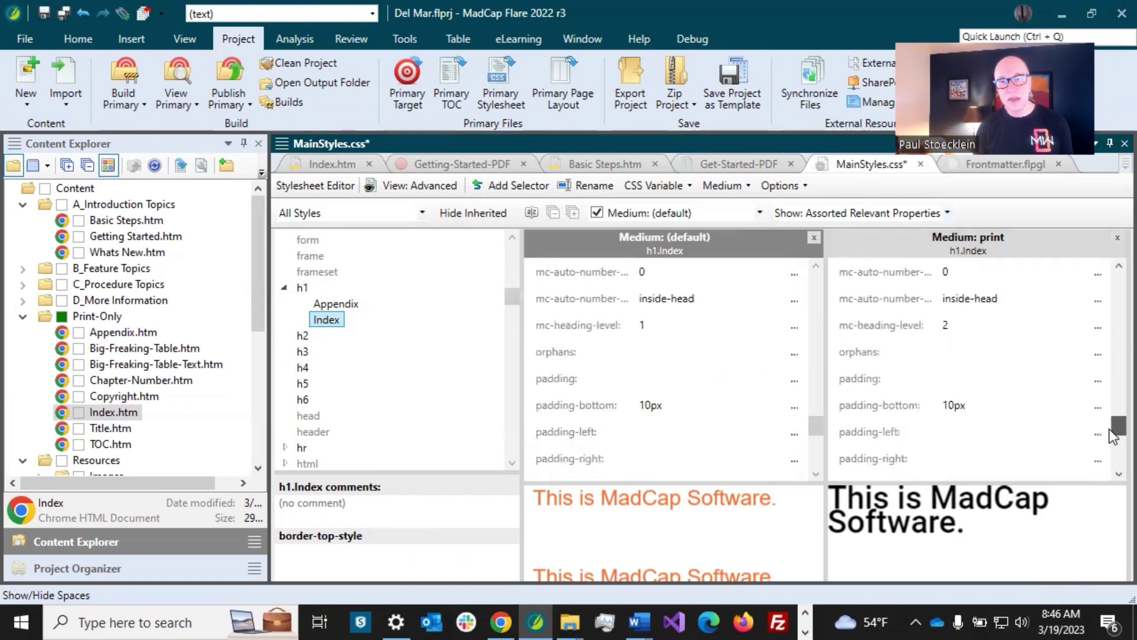
scroll(900, 408, up, 1)
click(903, 384)
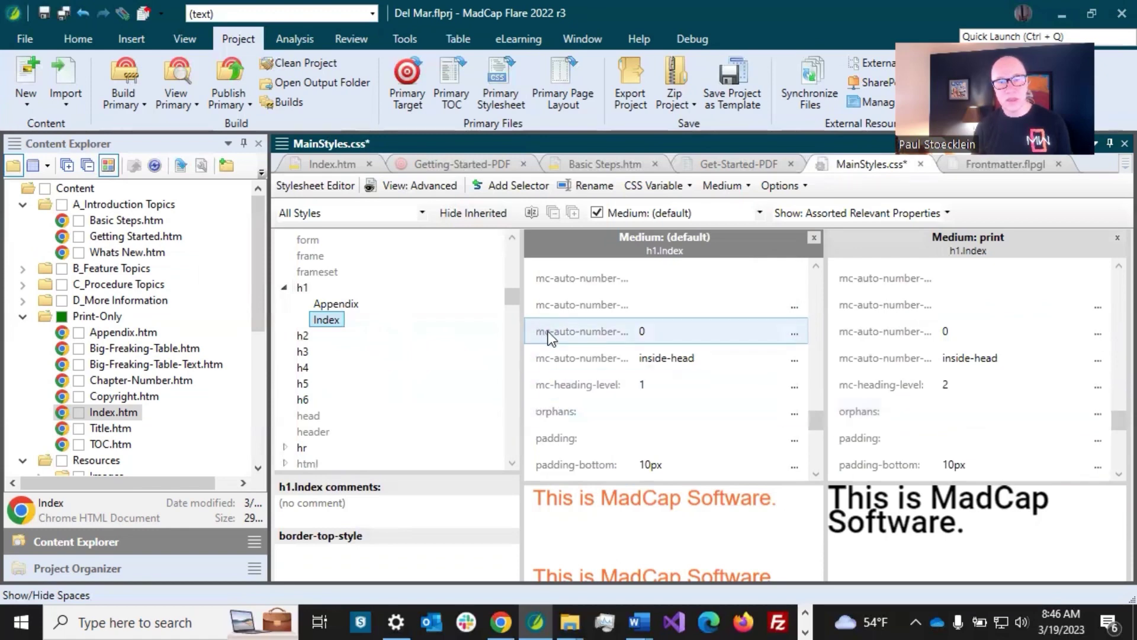
drag(510, 303, 519, 427)
click(285, 383)
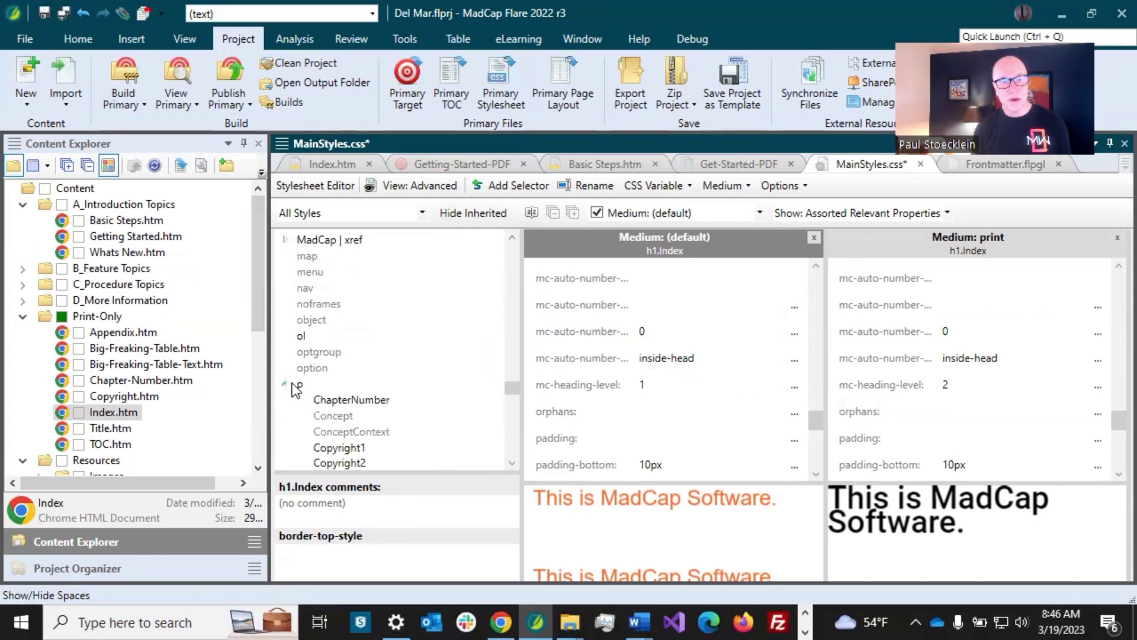
scroll(360, 391, down, 8)
scroll(360, 396, down, 4)
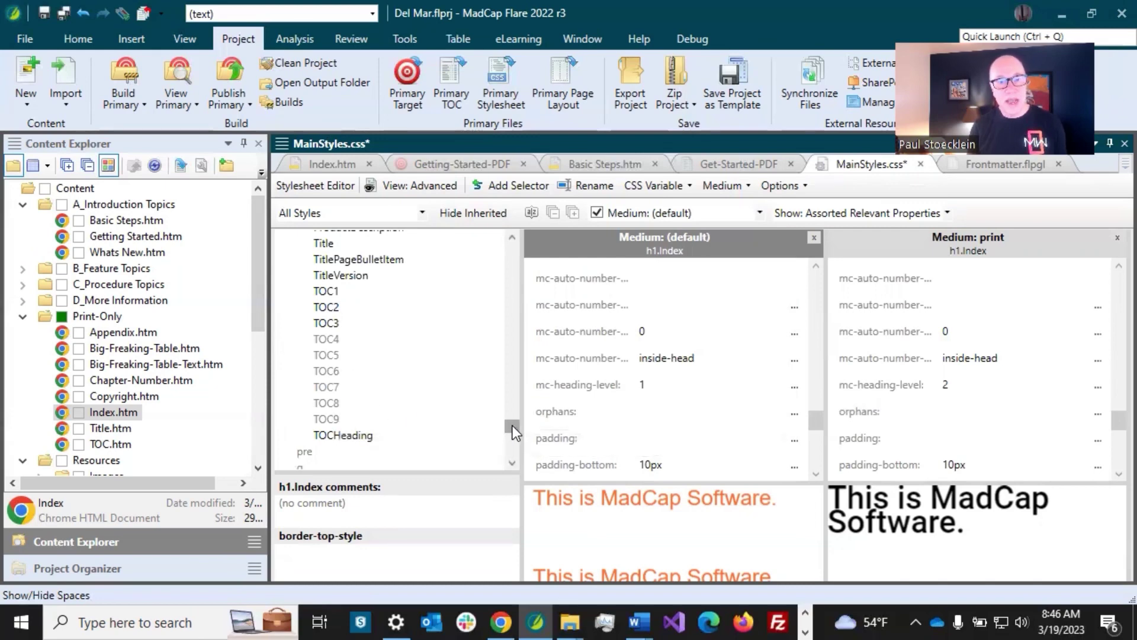
drag(513, 425, 482, 287)
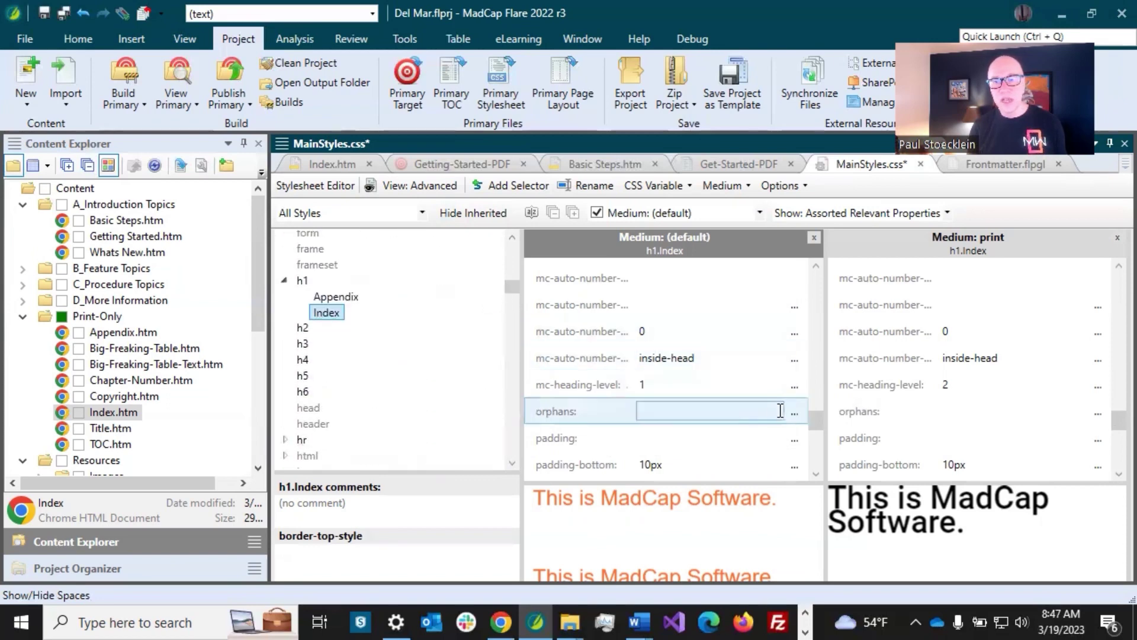
- Set the mc-heading-level of h1.Index to 9 in the print medium and save the stylesheet
click(954, 384)
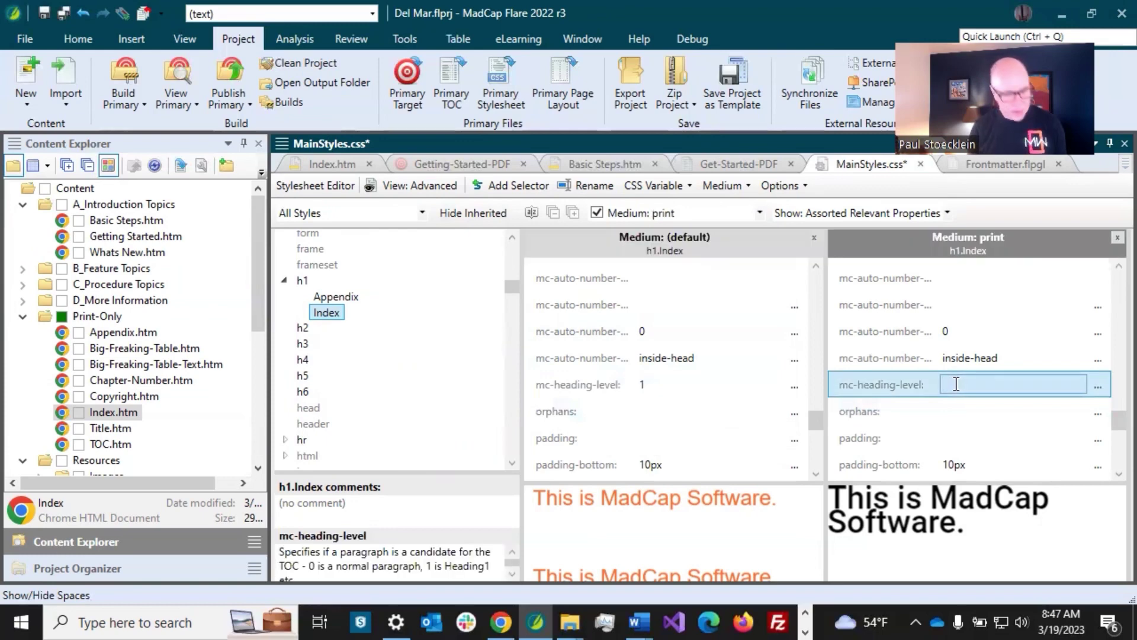
text(9)
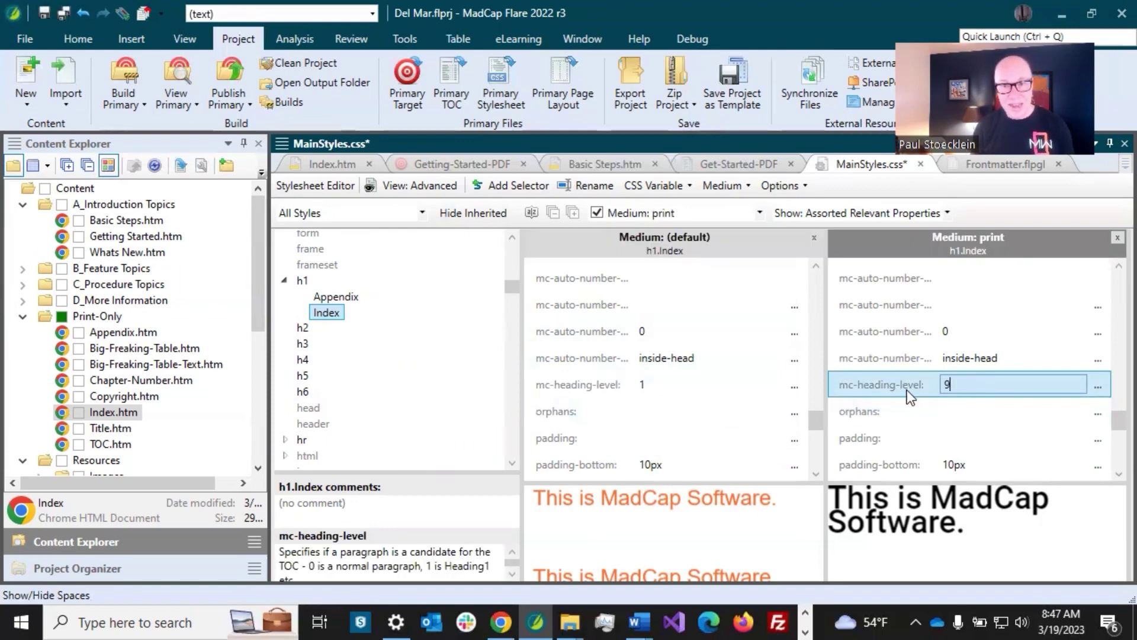
click(866, 361)
click(63, 13)
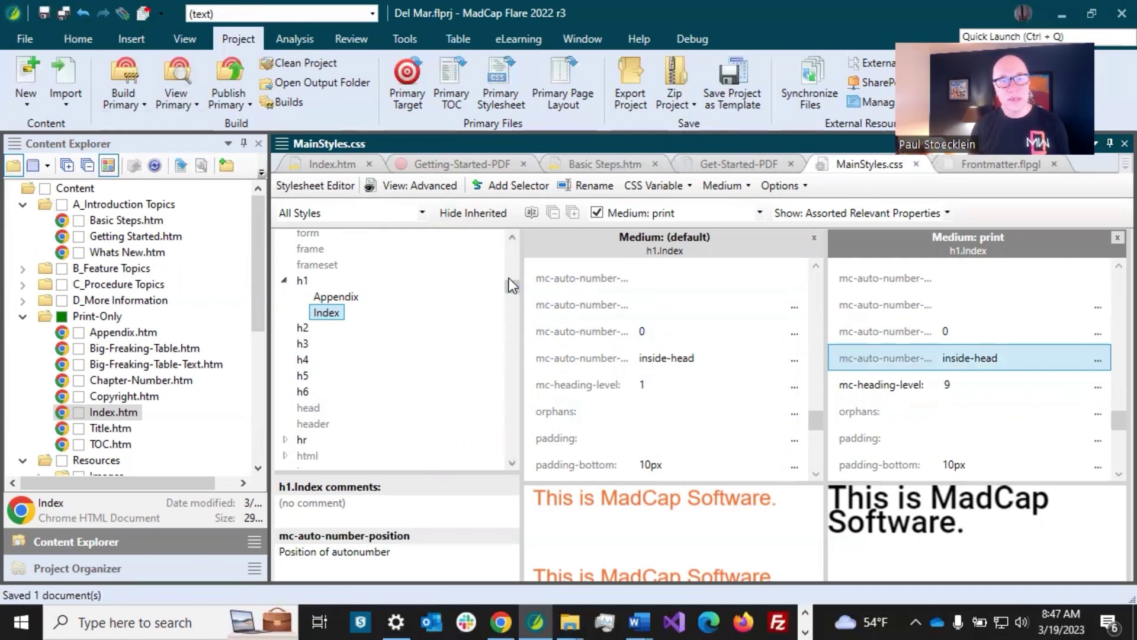
- Compare the p.TOC9 and p.TOC1 styles, checking the color, font-family, font-size and mc-hyphenate properties of p.TOC9 in the print medium
drag(513, 287, 518, 424)
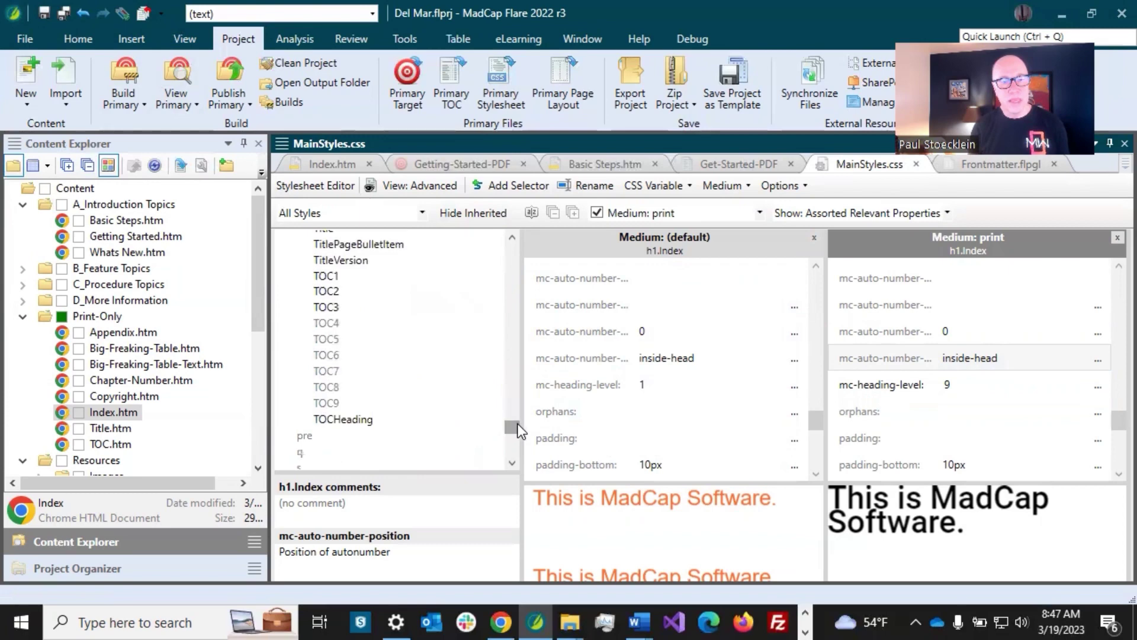
click(328, 403)
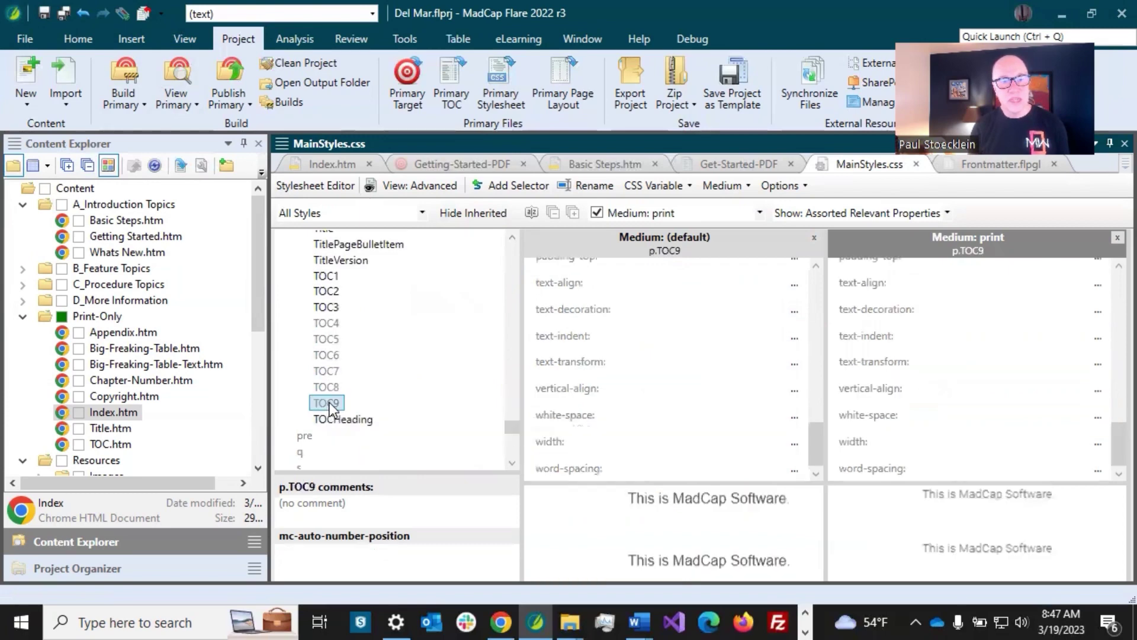
click(326, 279)
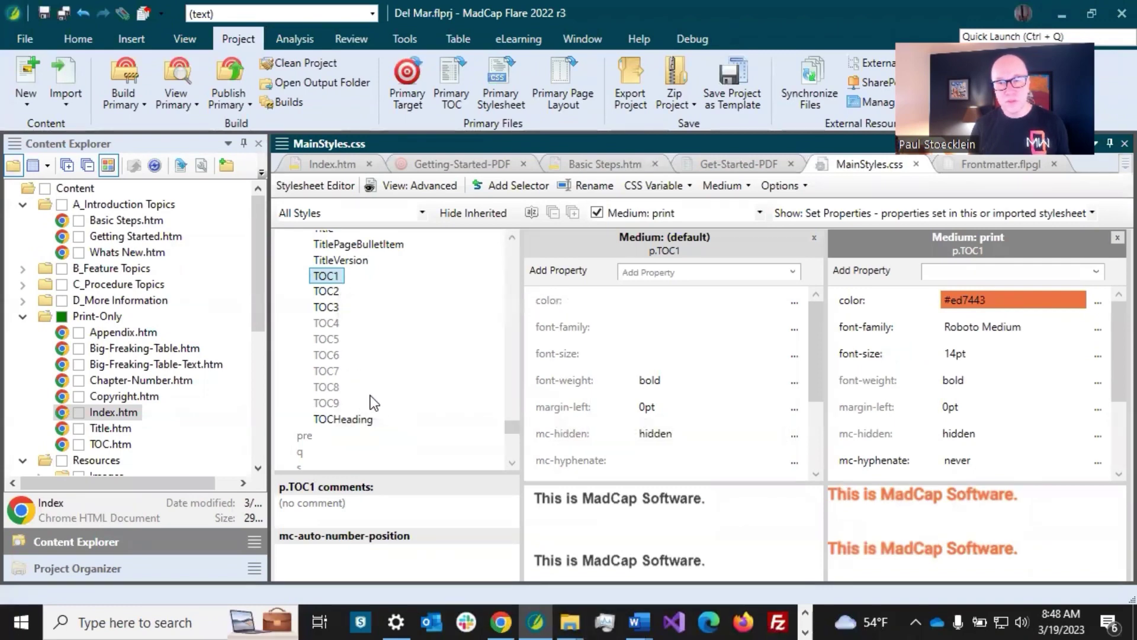
click(329, 408)
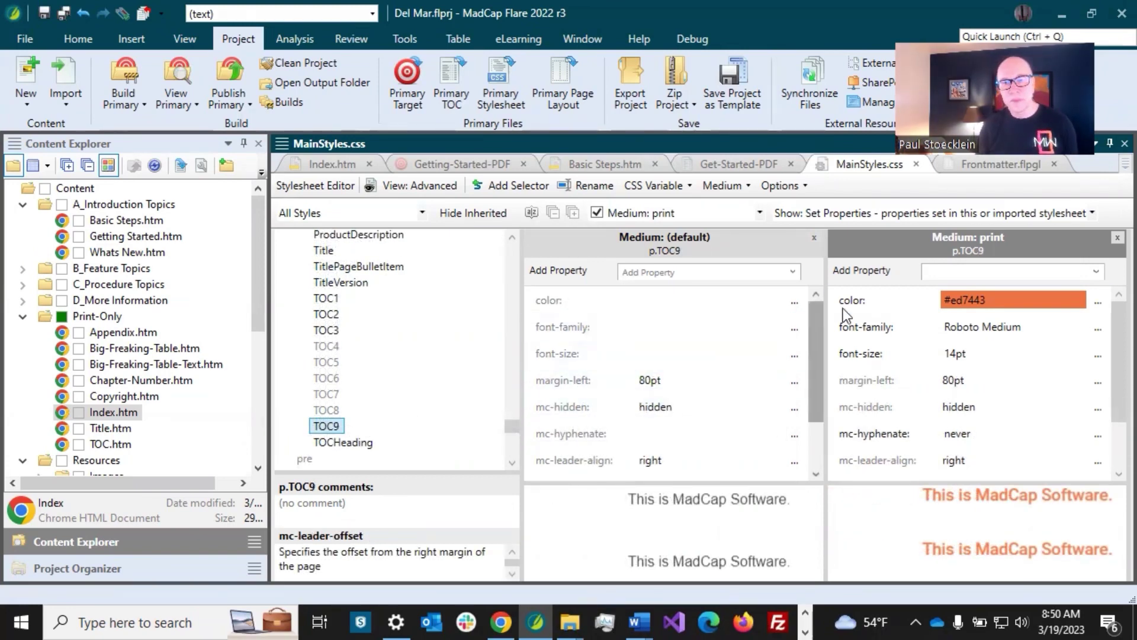
click(977, 327)
key(Return)
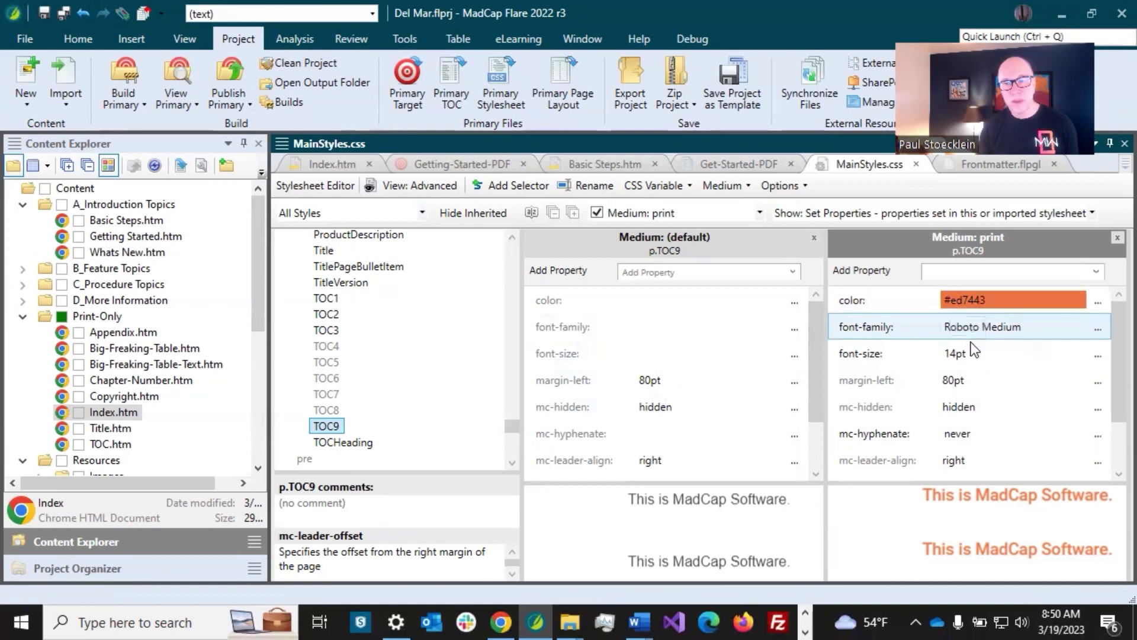
click(947, 436)
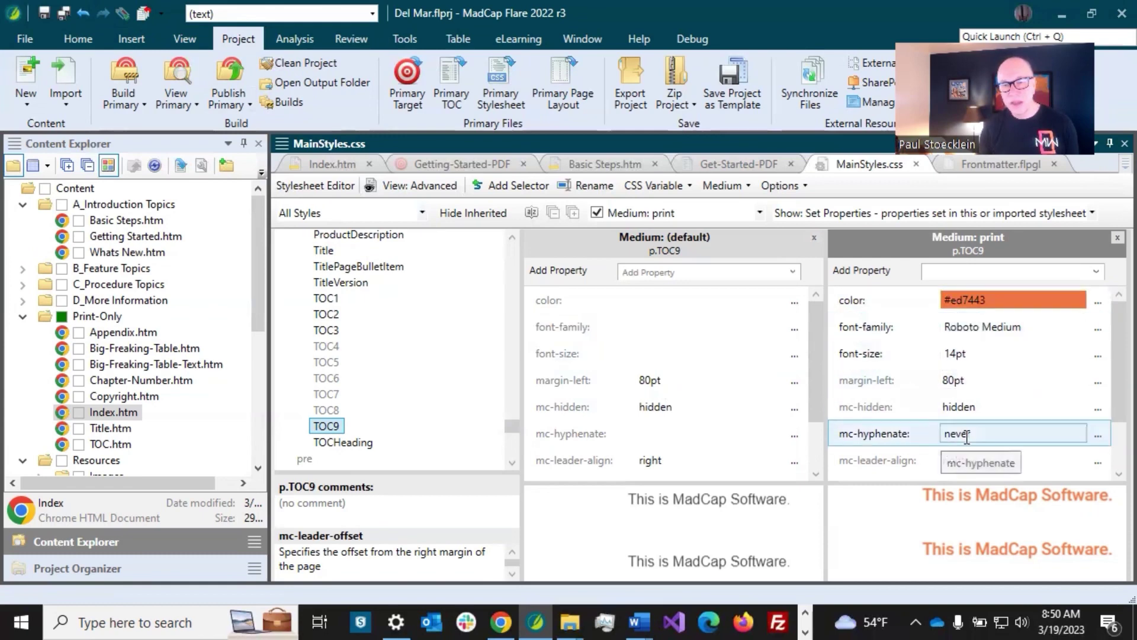
key(Return)
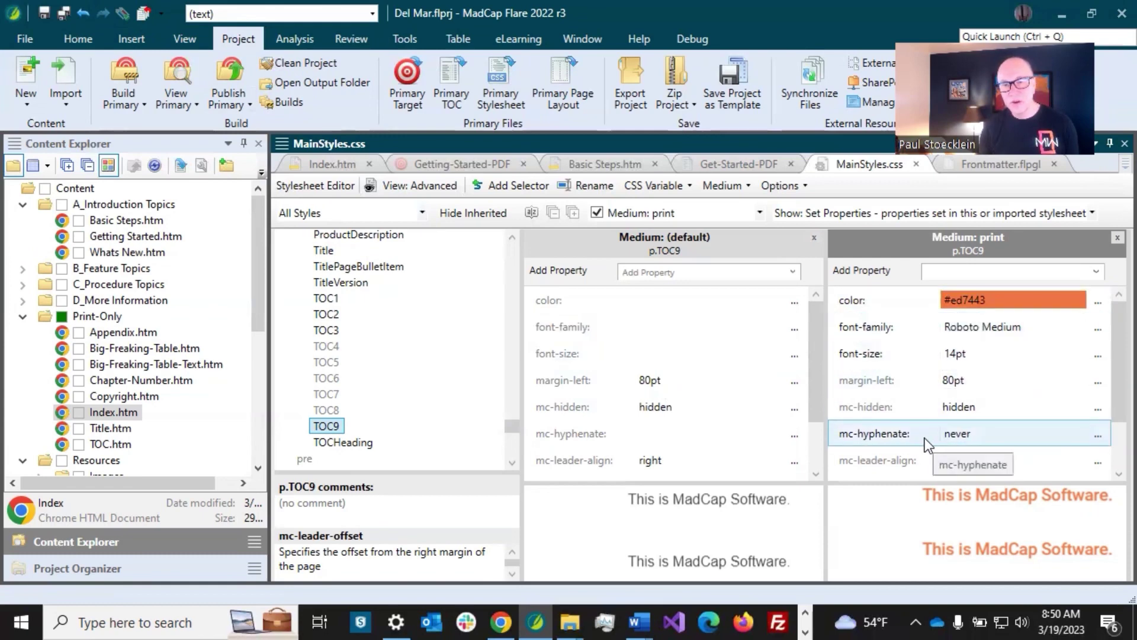
- Compare the leader, page number display and page-break-after properties of p.TOC1 and p.TOC9 in the print medium
click(329, 299)
scroll(896, 356, down, 1)
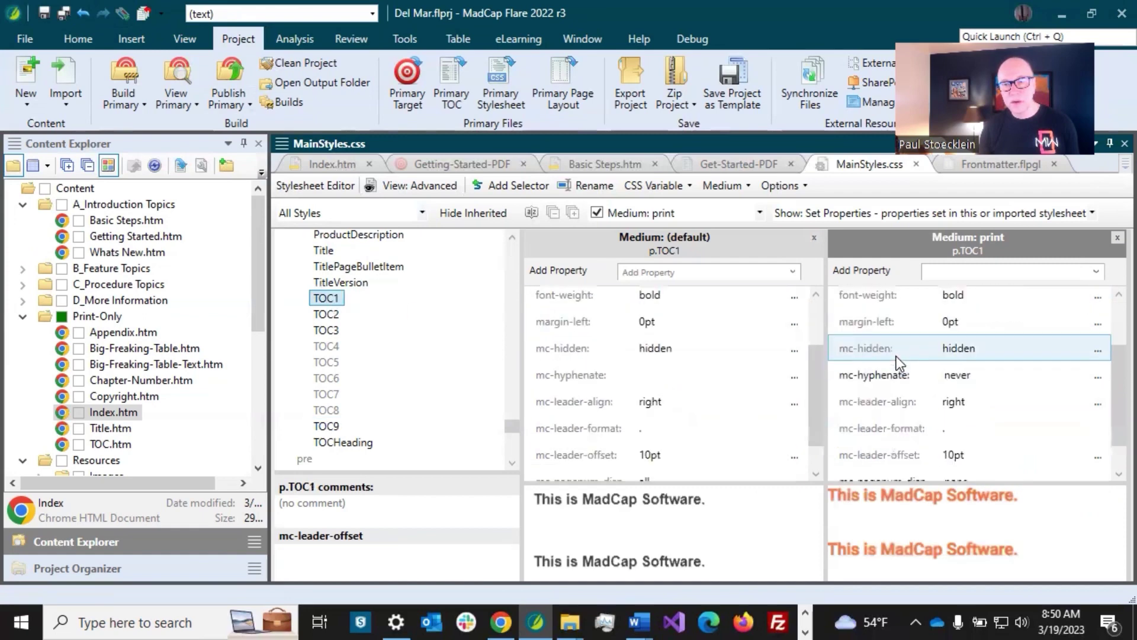
scroll(897, 357, down, 1)
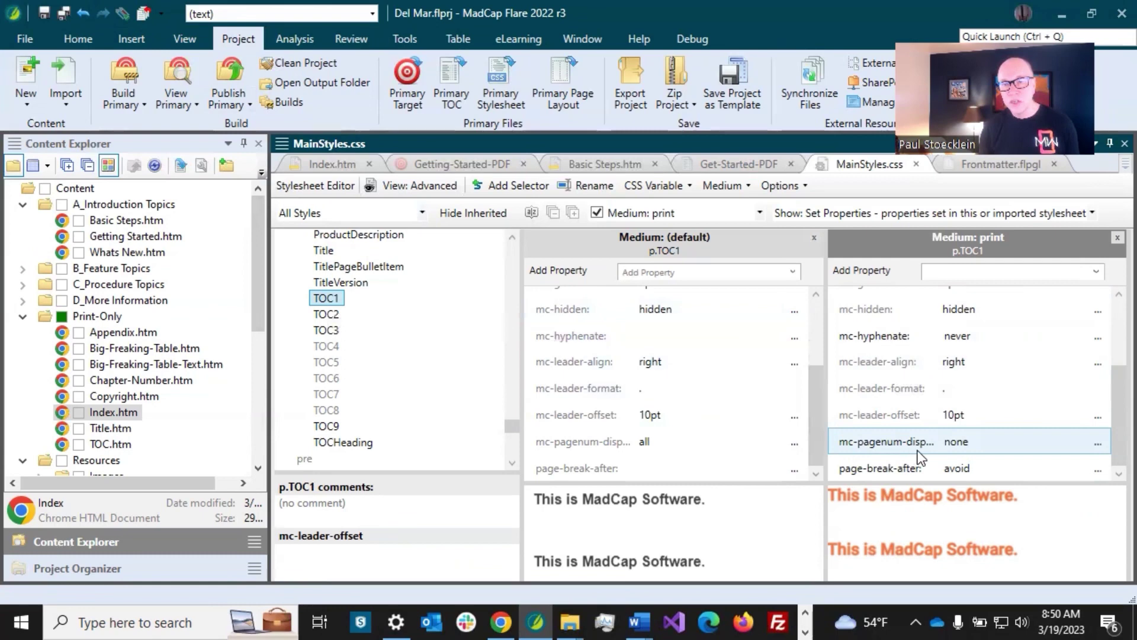
click(325, 427)
click(953, 443)
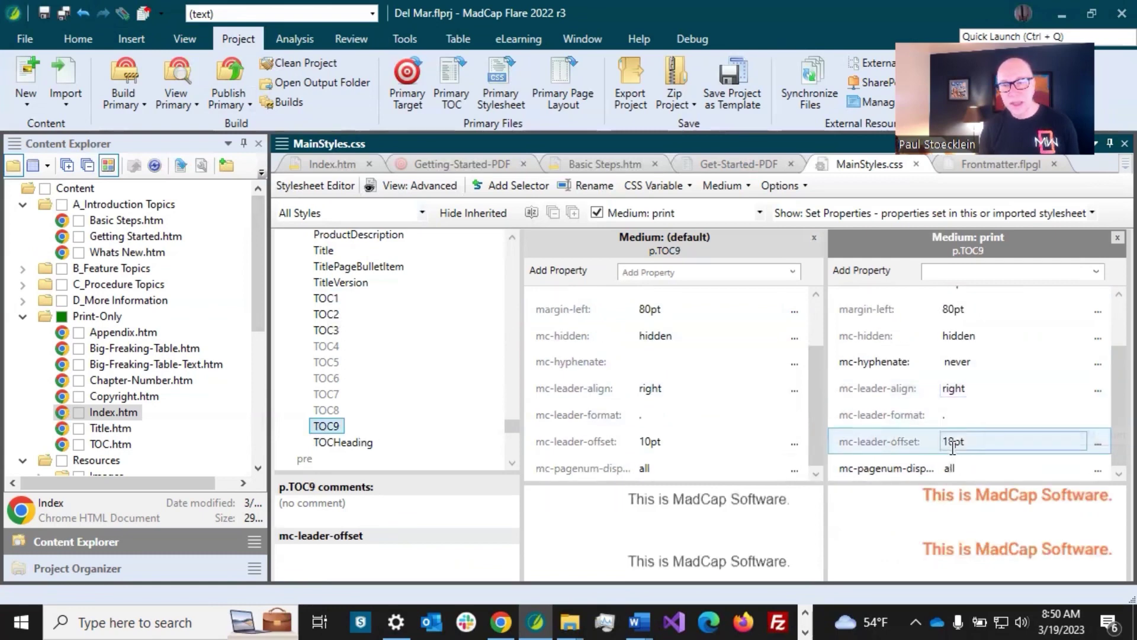
click(959, 469)
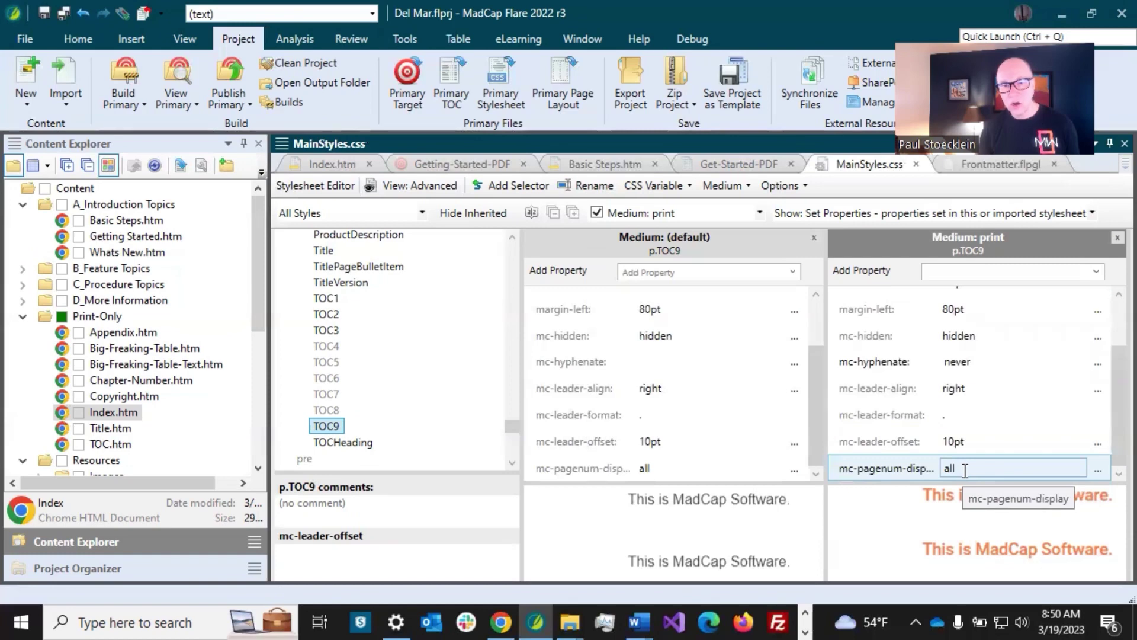
key(Return)
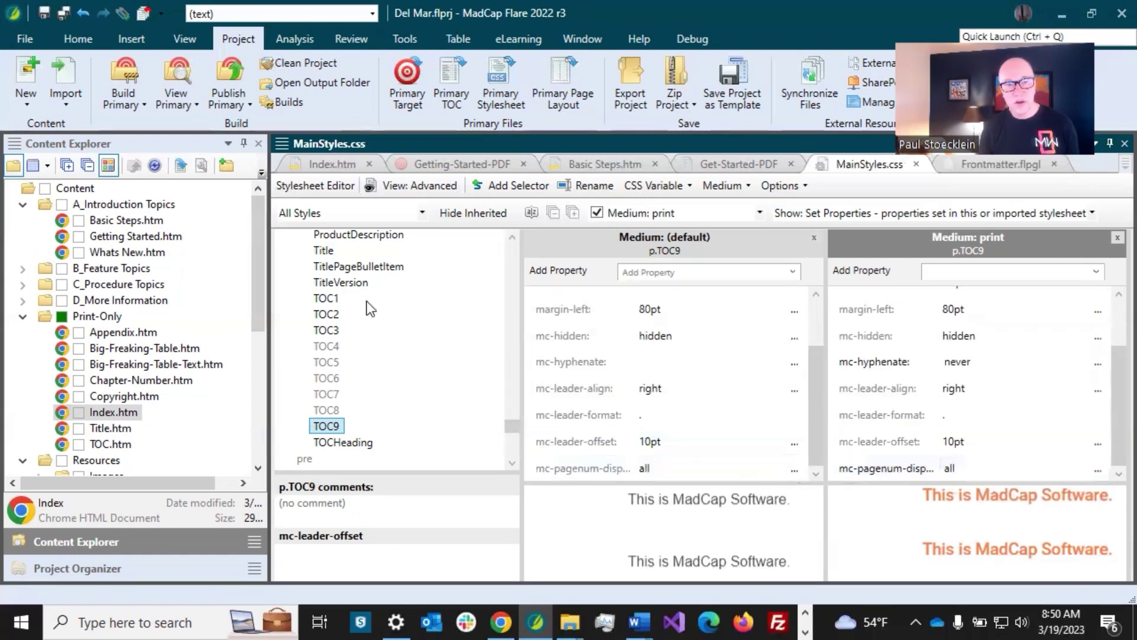
click(324, 298)
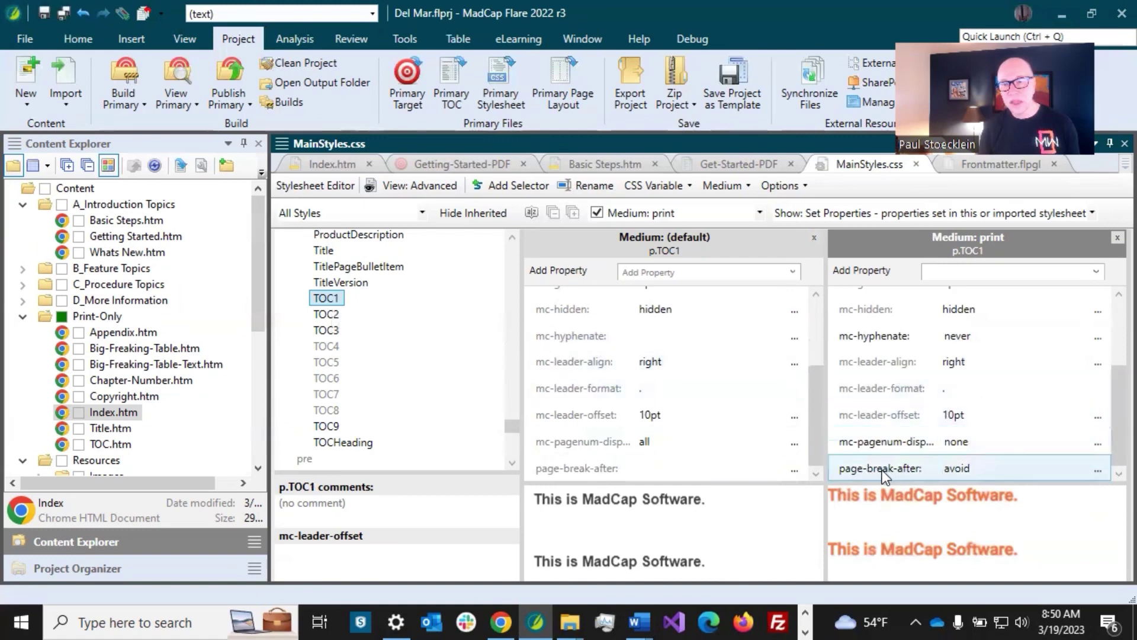
click(966, 469)
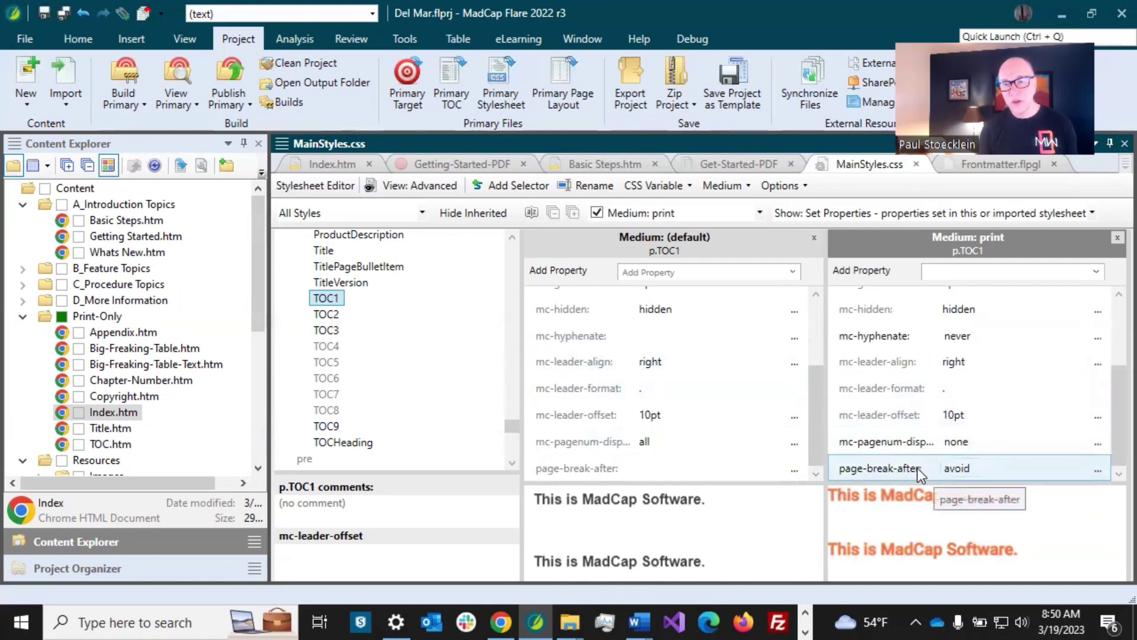
click(898, 428)
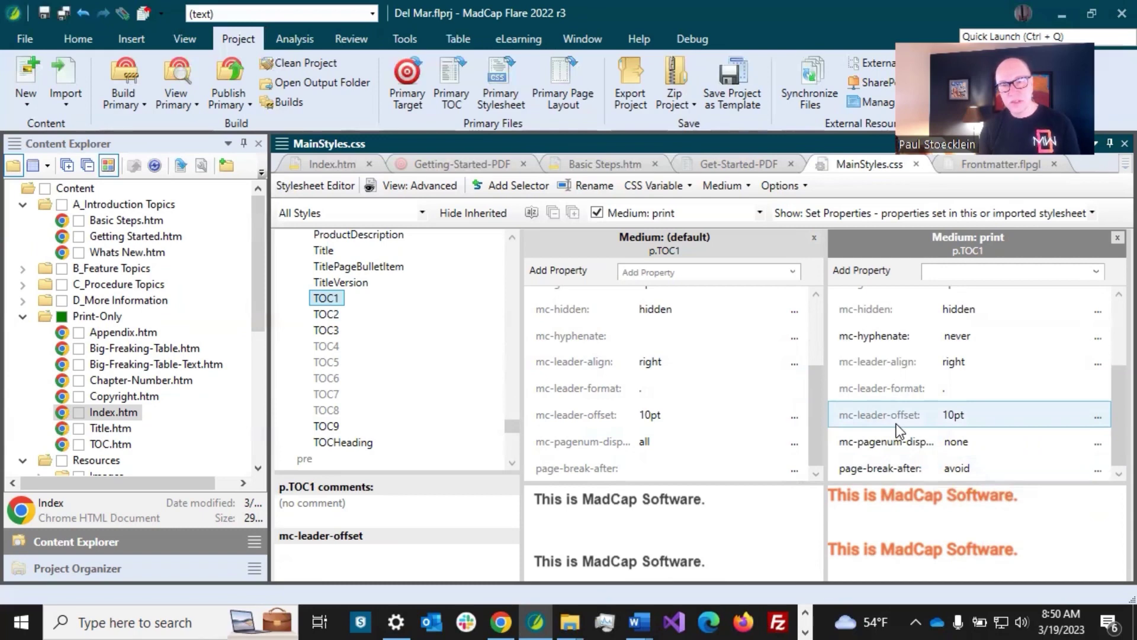
click(335, 426)
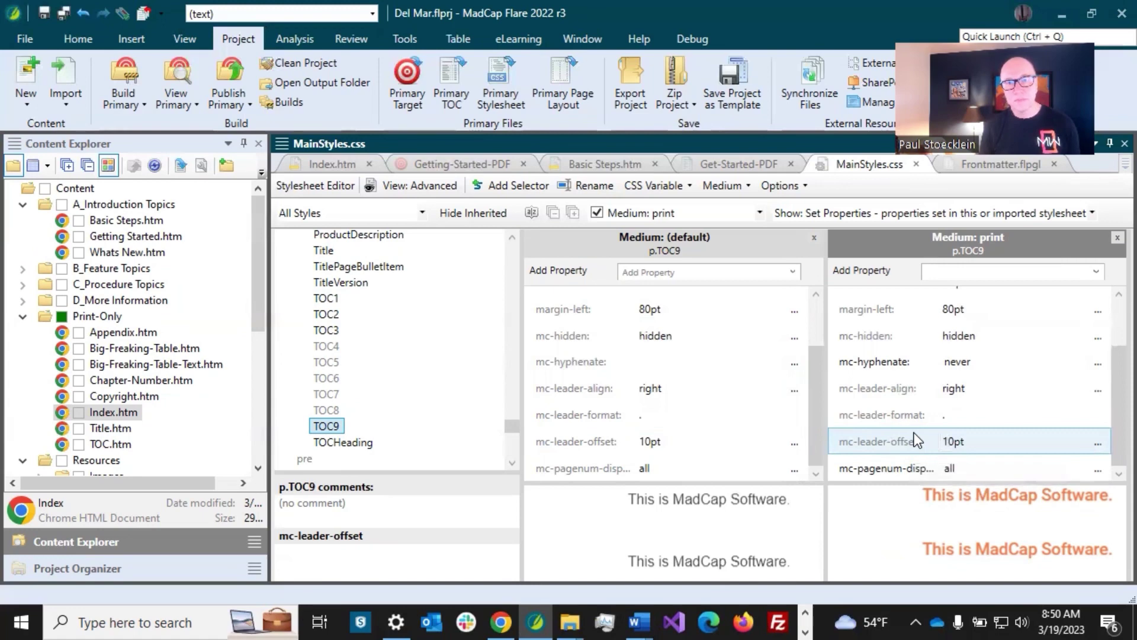
- Apply the h1.Index style to the heading of the Index topic and save it
click(311, 163)
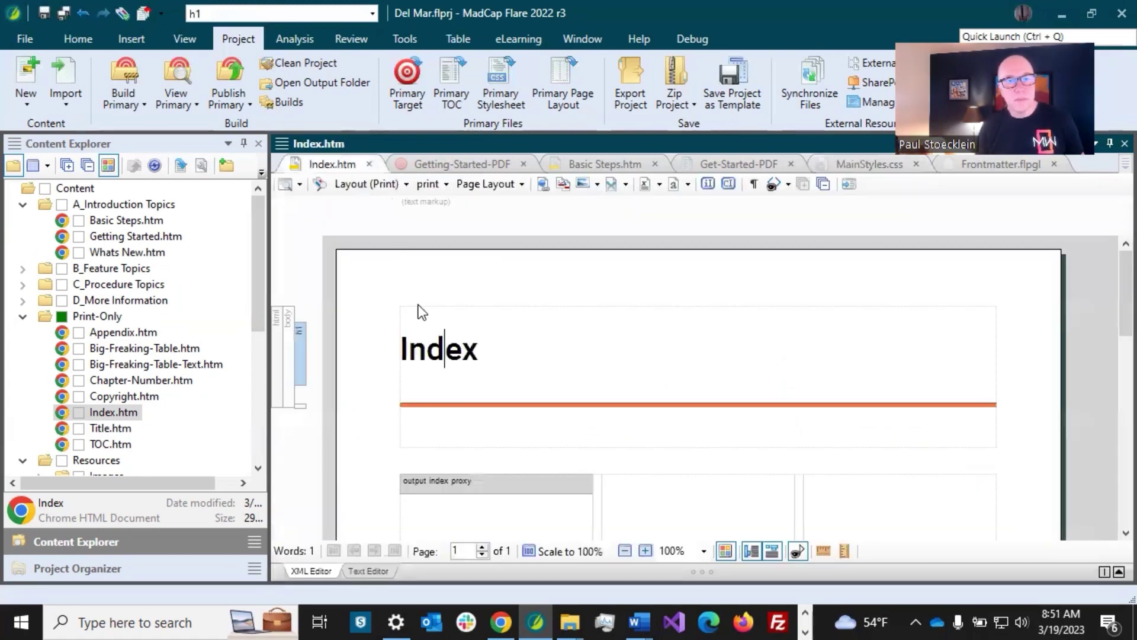
click(427, 353)
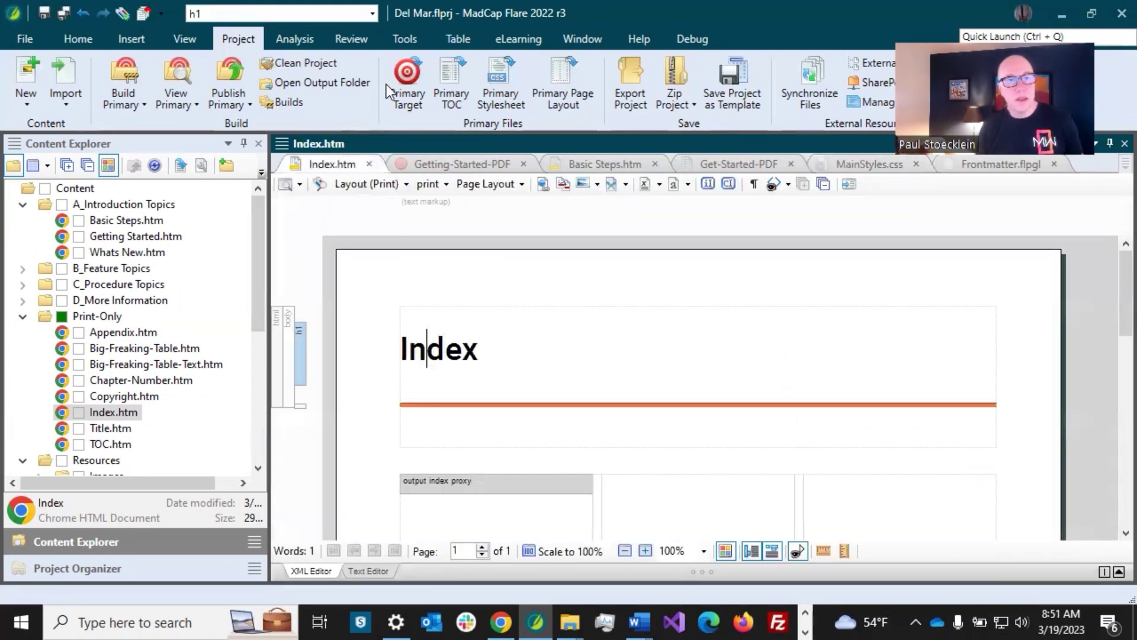
click(370, 15)
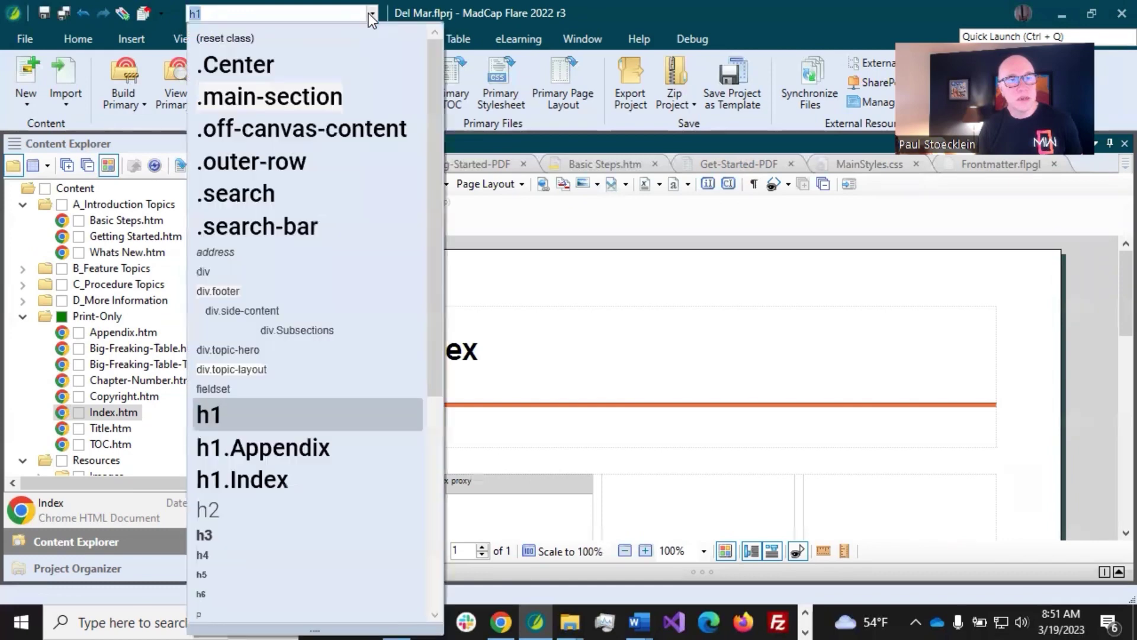
click(243, 479)
click(64, 13)
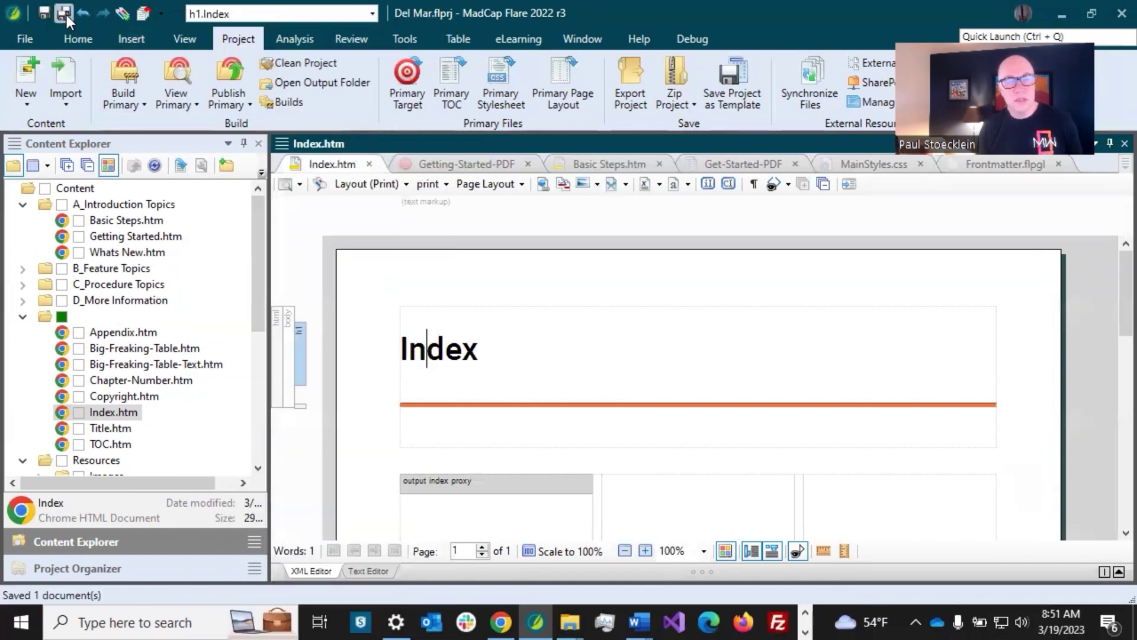
click(492, 348)
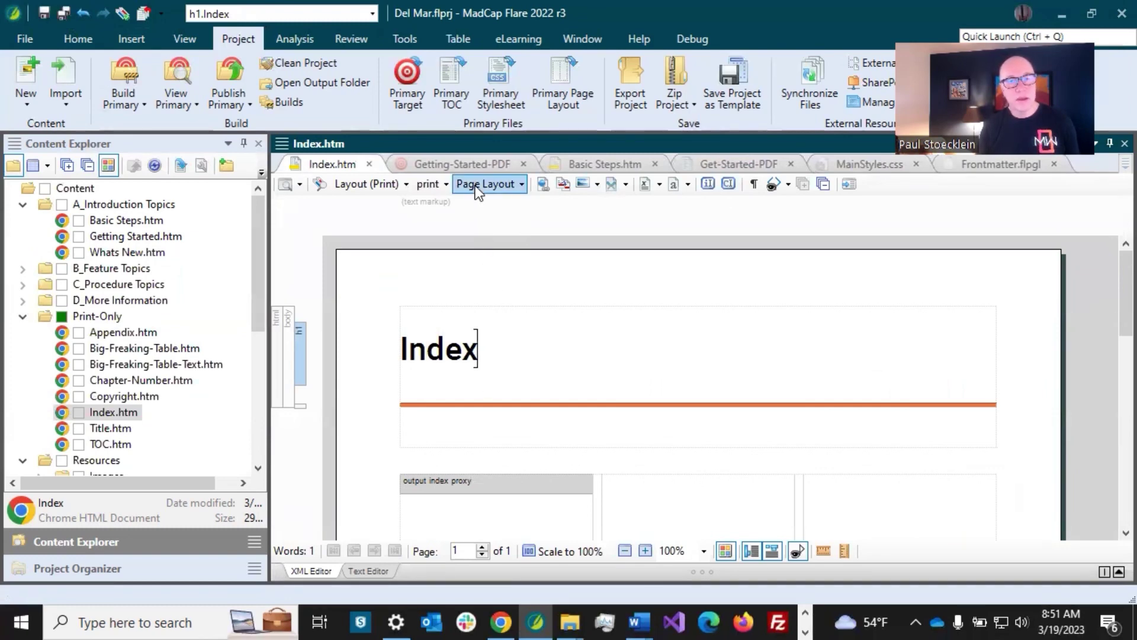
- Turn off generation of the TOC, index and glossary proxies in the Getting-Started-PDF target's advanced options and save the target
click(471, 165)
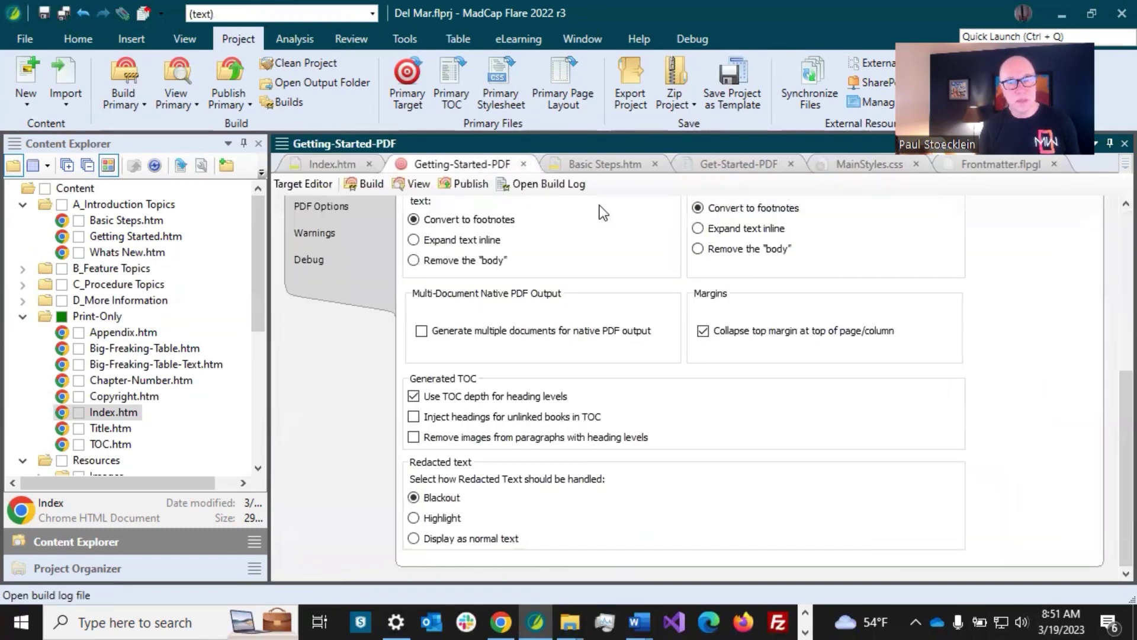
scroll(1110, 335, up, 5)
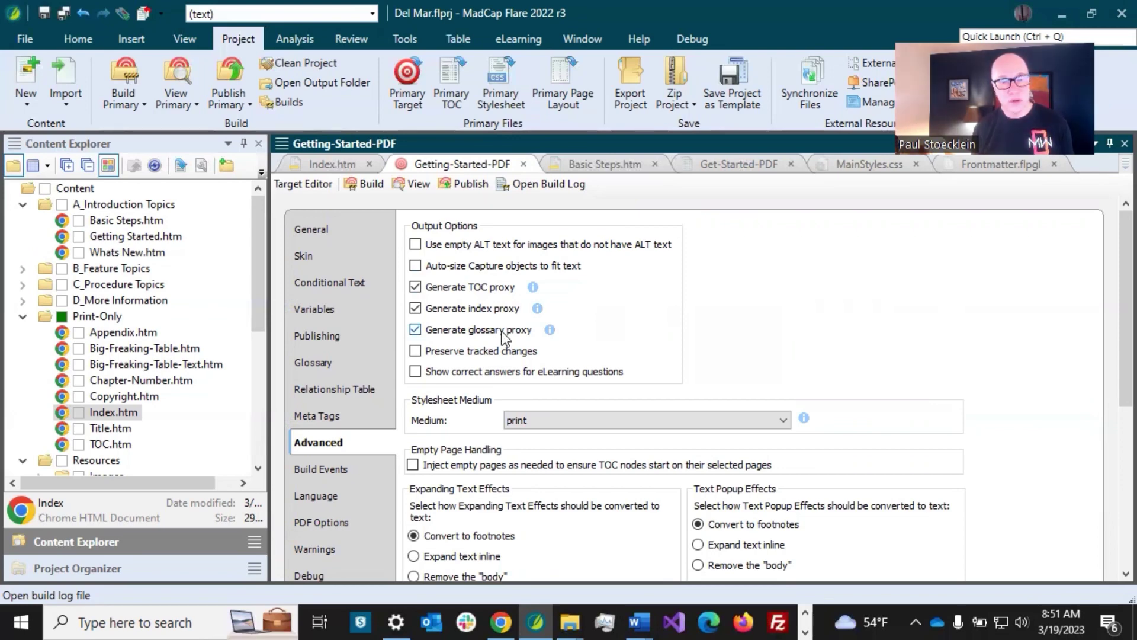
click(105, 560)
click(23, 265)
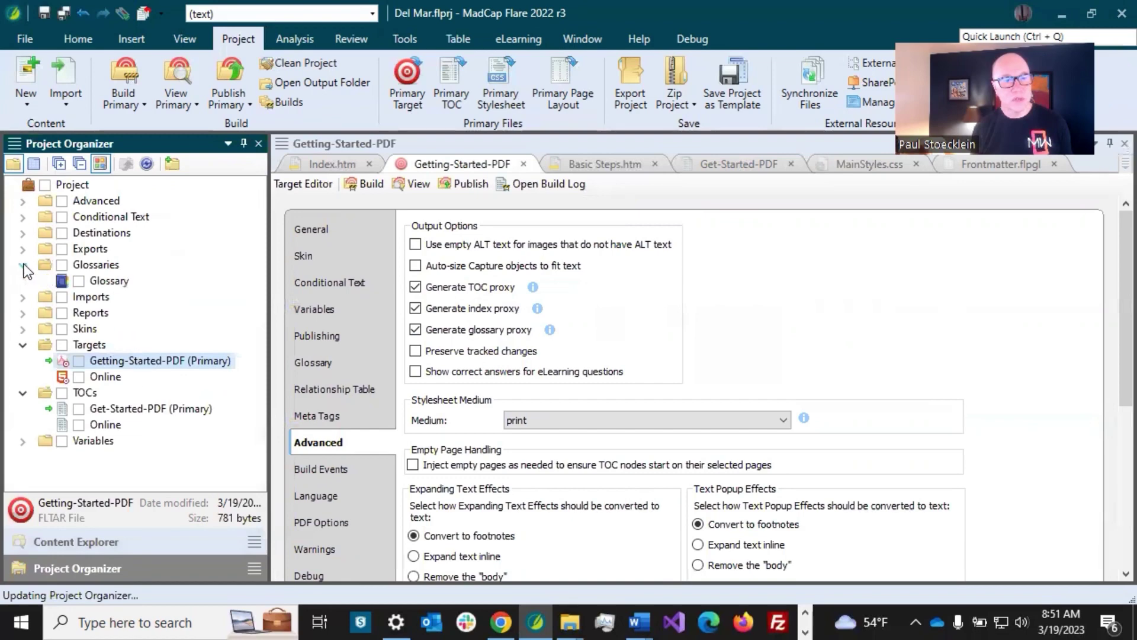
click(97, 283)
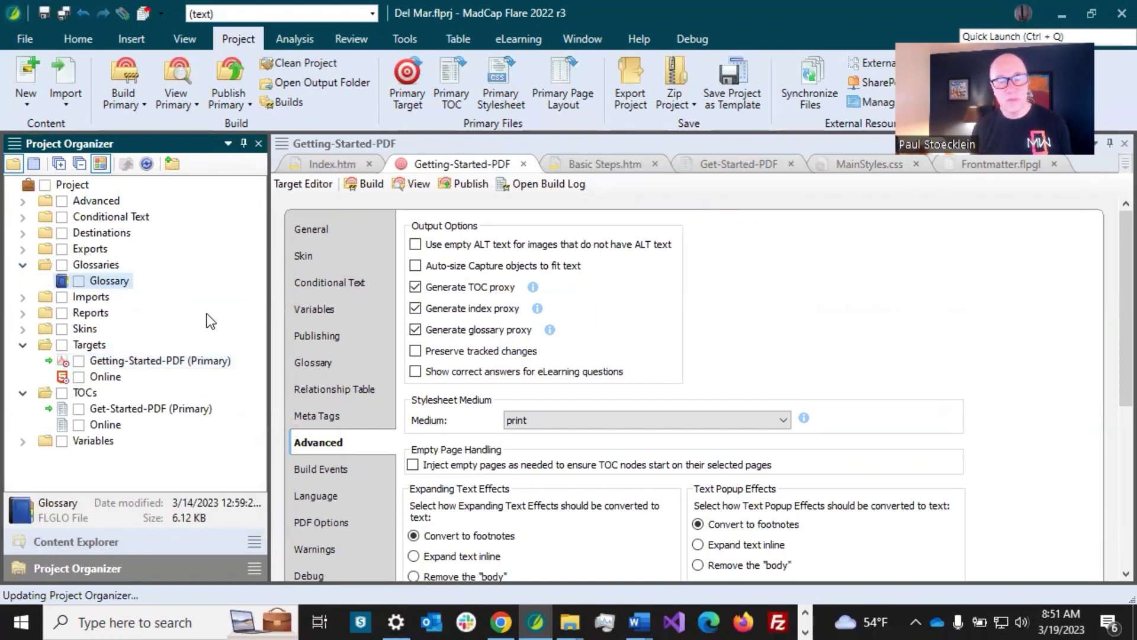
click(415, 330)
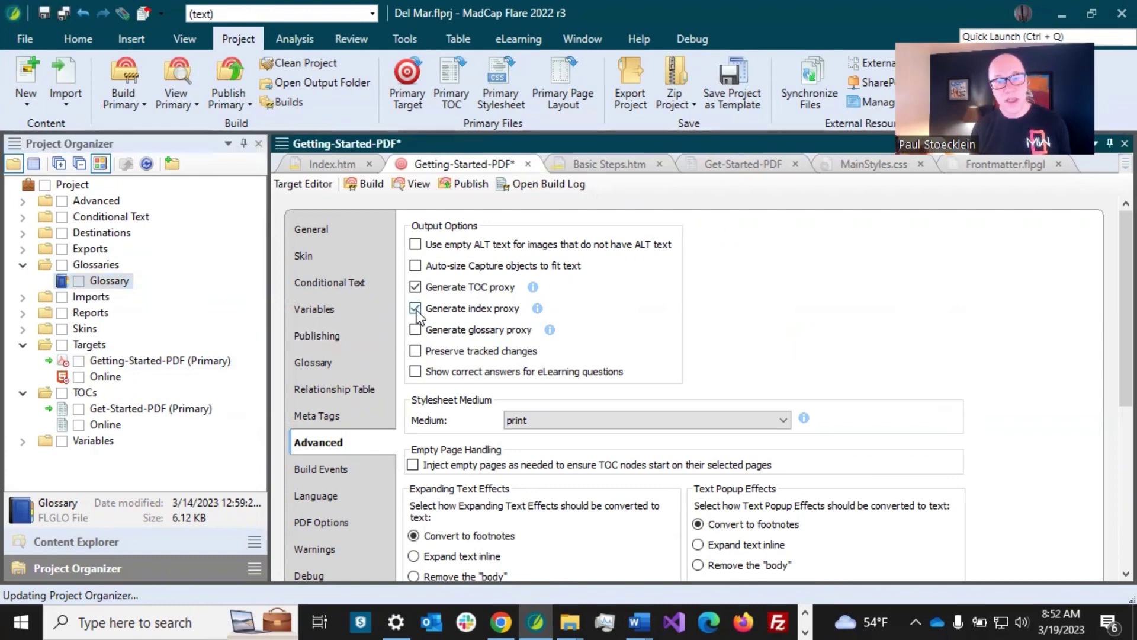
click(415, 308)
click(416, 287)
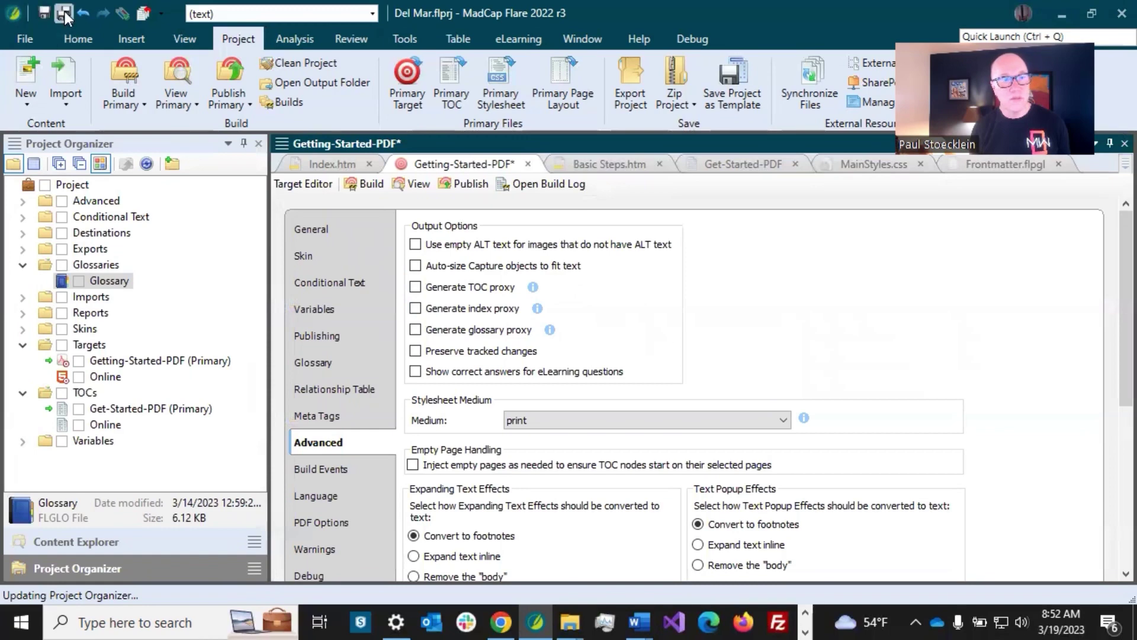
click(64, 13)
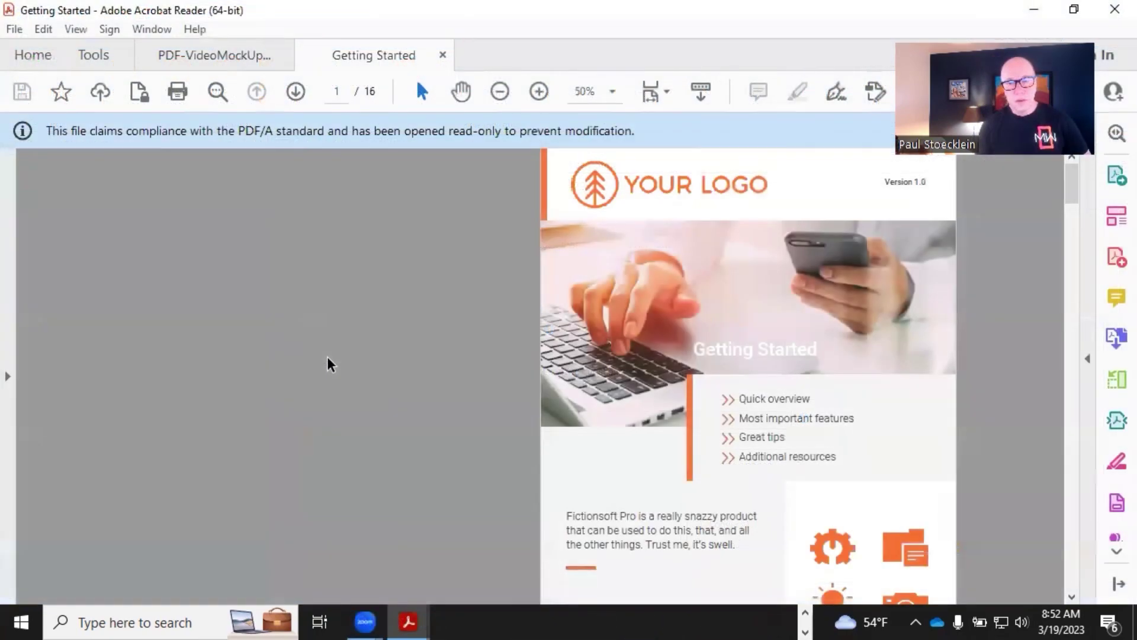
- Review the table of contents in the Getting Started PDF output in Acrobat Reader, from the chapter entries through the Appendix and Index
scroll(327, 357, down, 5)
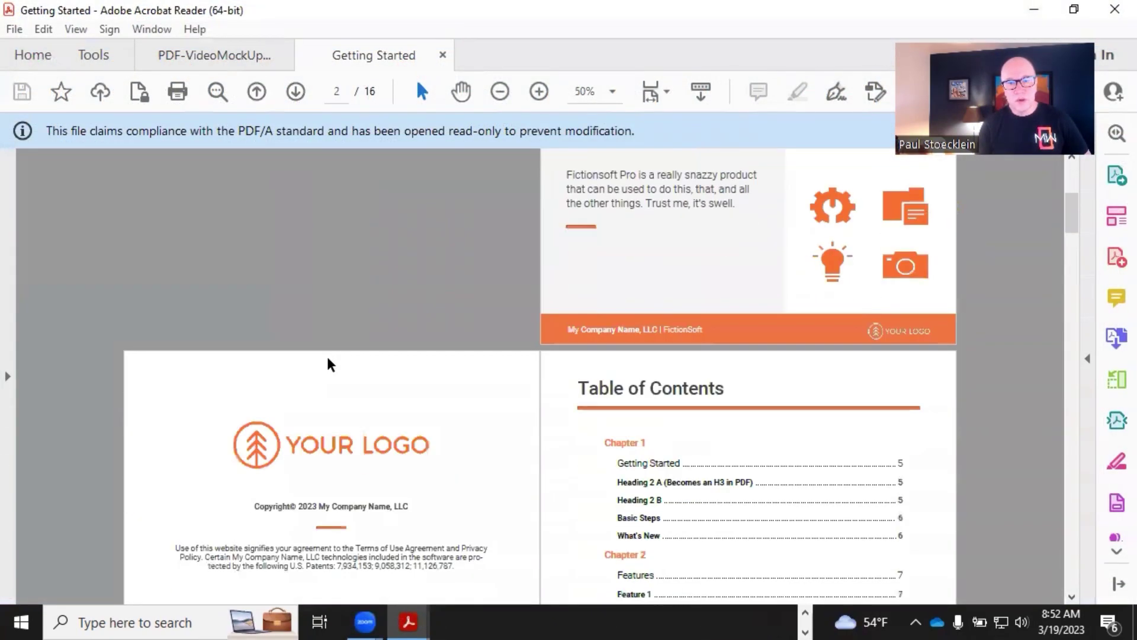
scroll(327, 358, down, 3)
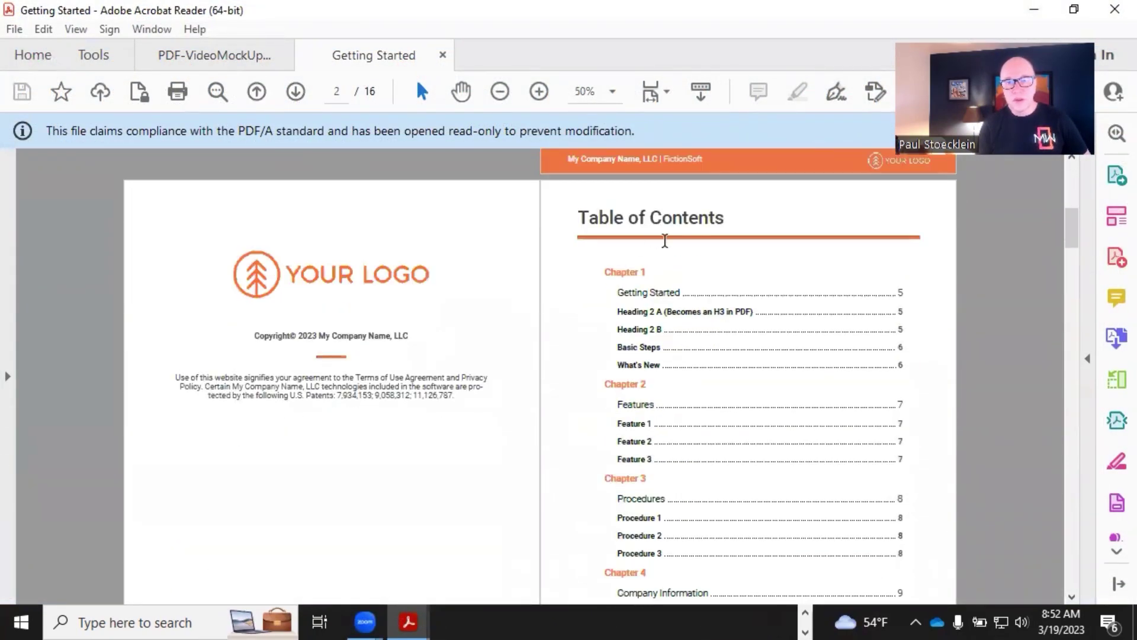
scroll(701, 300, down, 1)
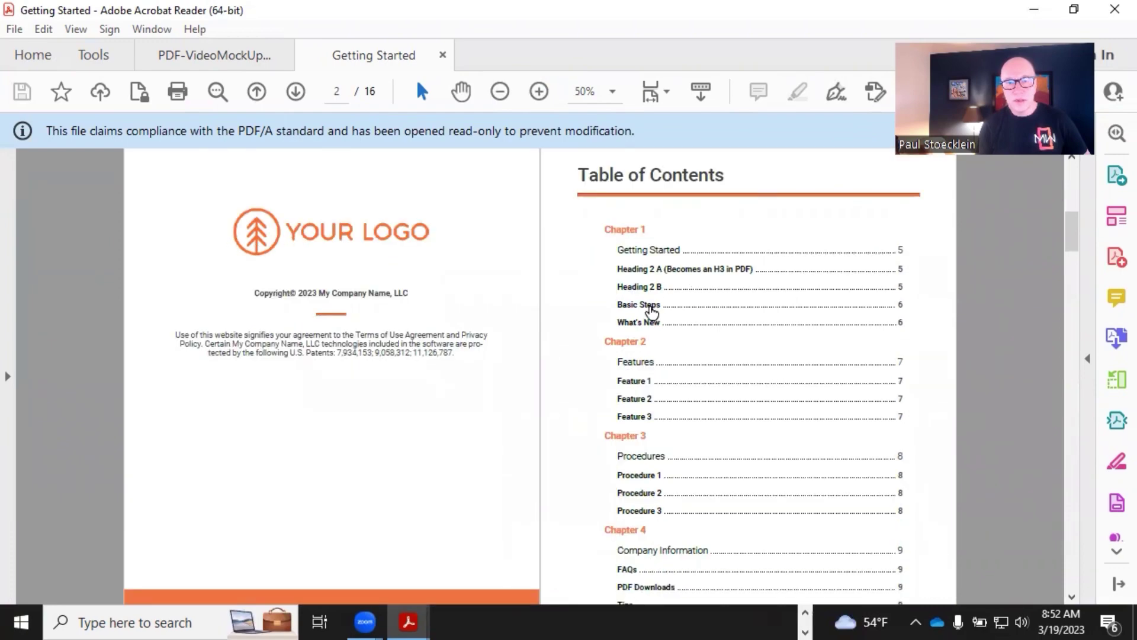
scroll(652, 309, down, 4)
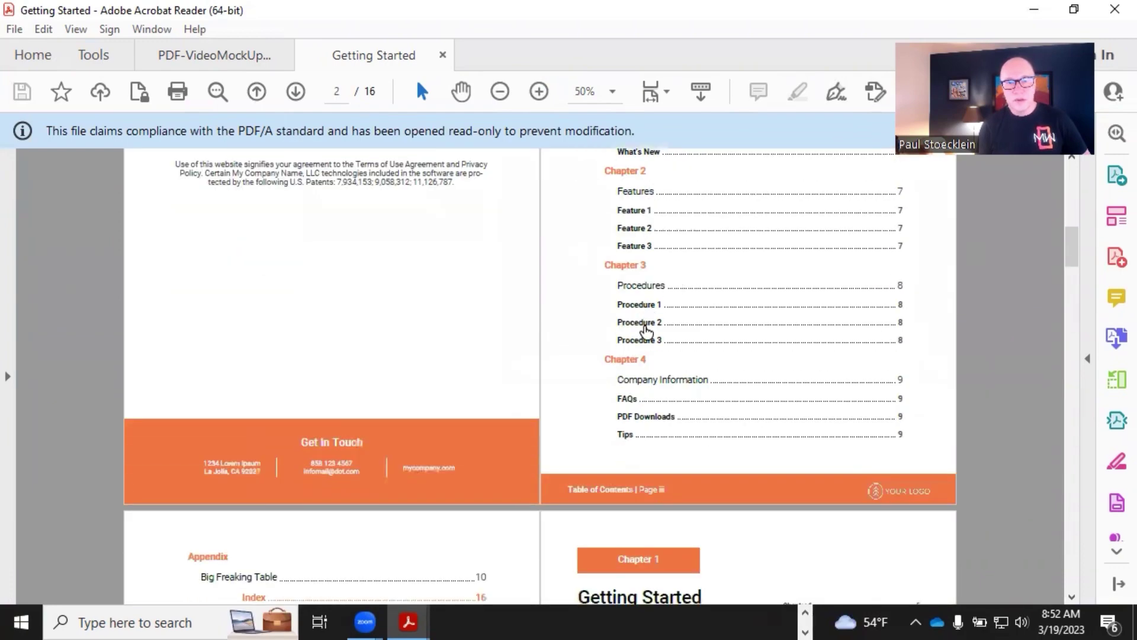
scroll(646, 331, down, 5)
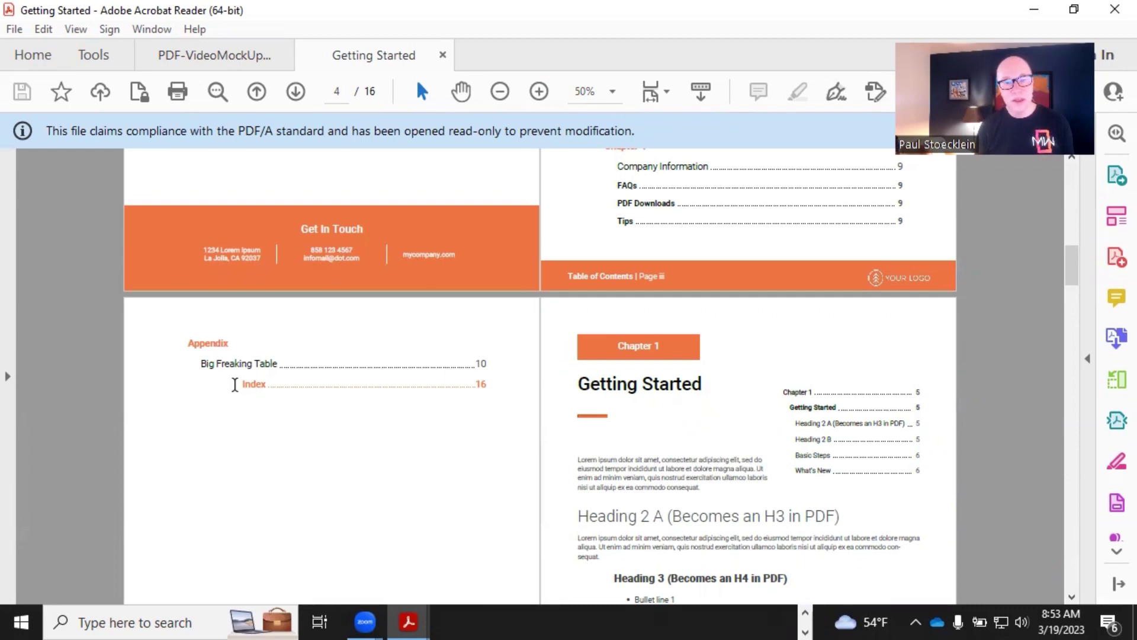
- Switch to MadCap Flare, set the print-medium left margin of the p.TOC9 style to 0, and save the stylesheet
key(alt+Tab)
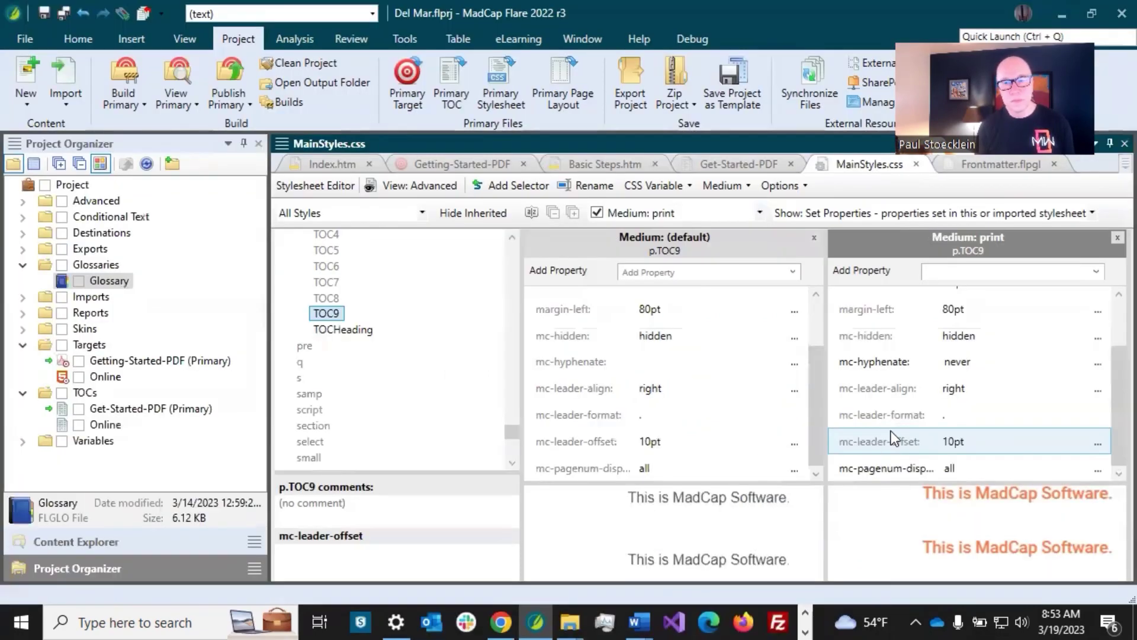
scroll(922, 332, up, 1)
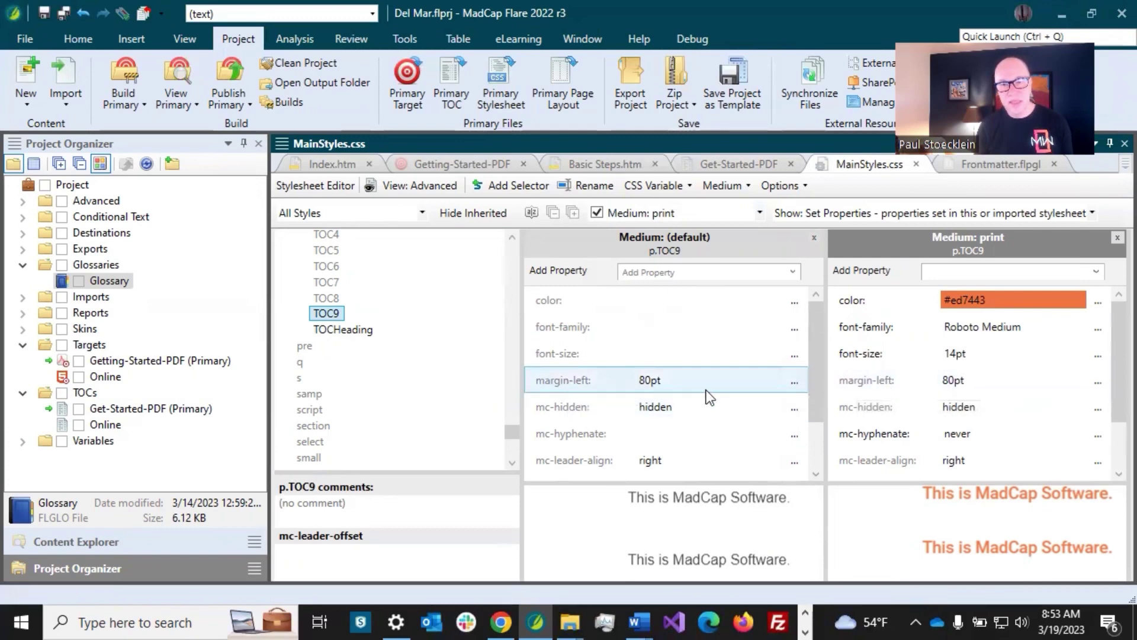
click(983, 380)
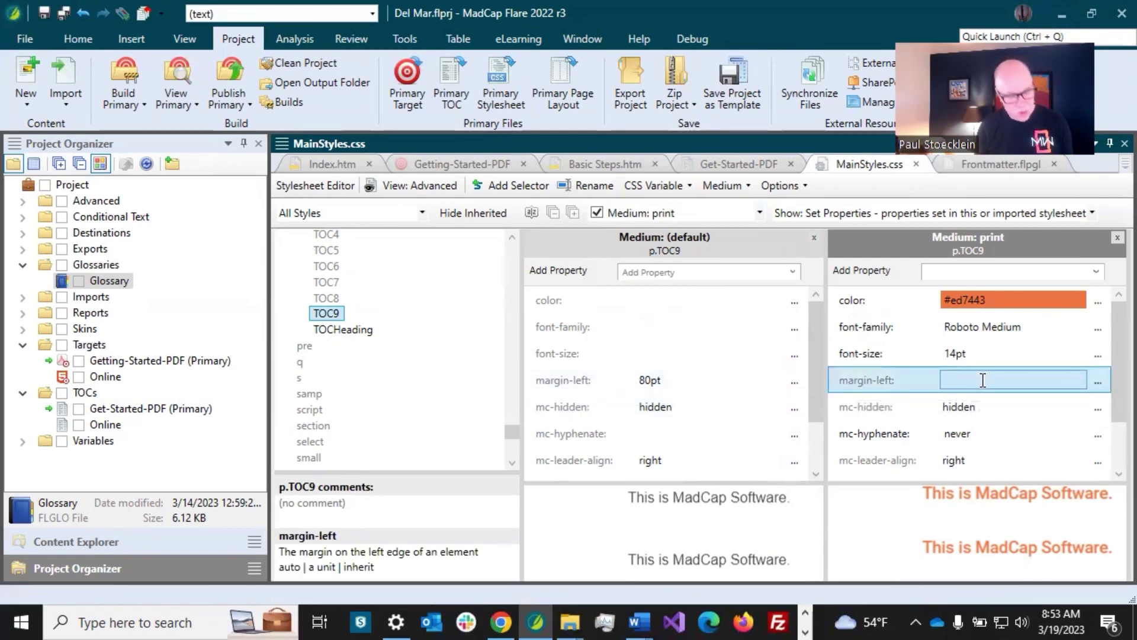
text(0)
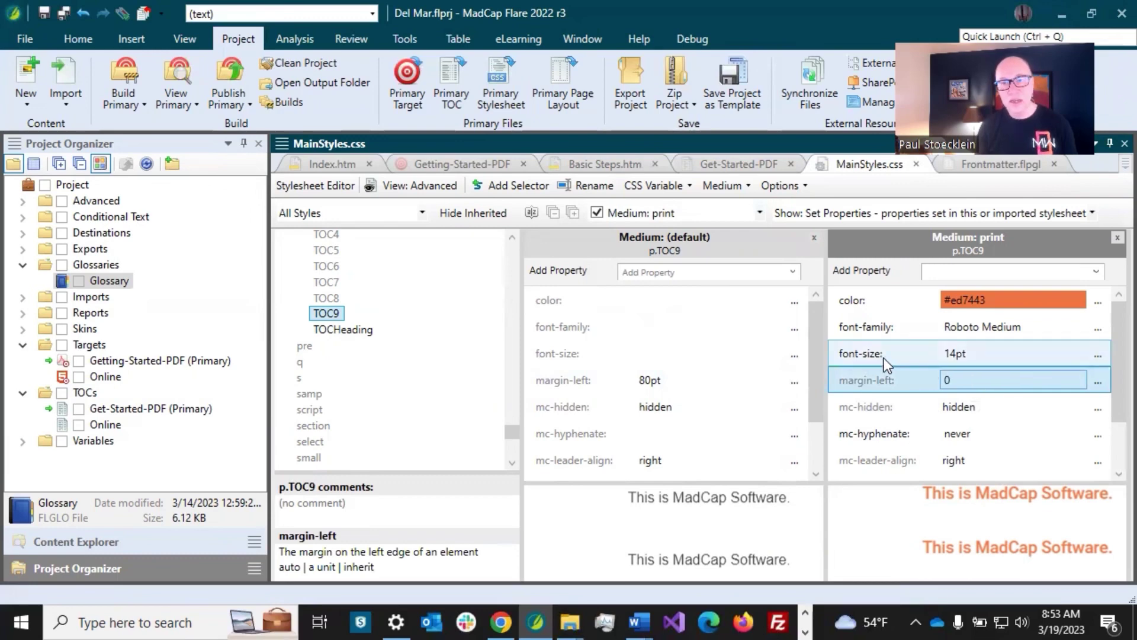
click(883, 358)
click(70, 14)
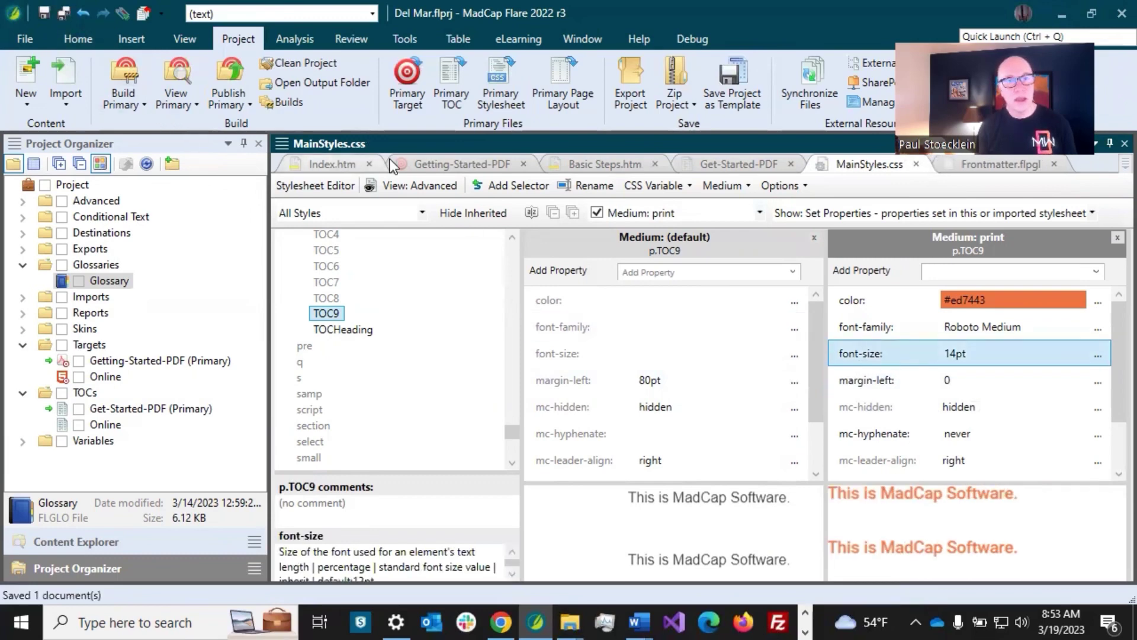
- Build the Getting-Started-PDF target and check the Index entry's alignment in the generated table of contents
click(435, 159)
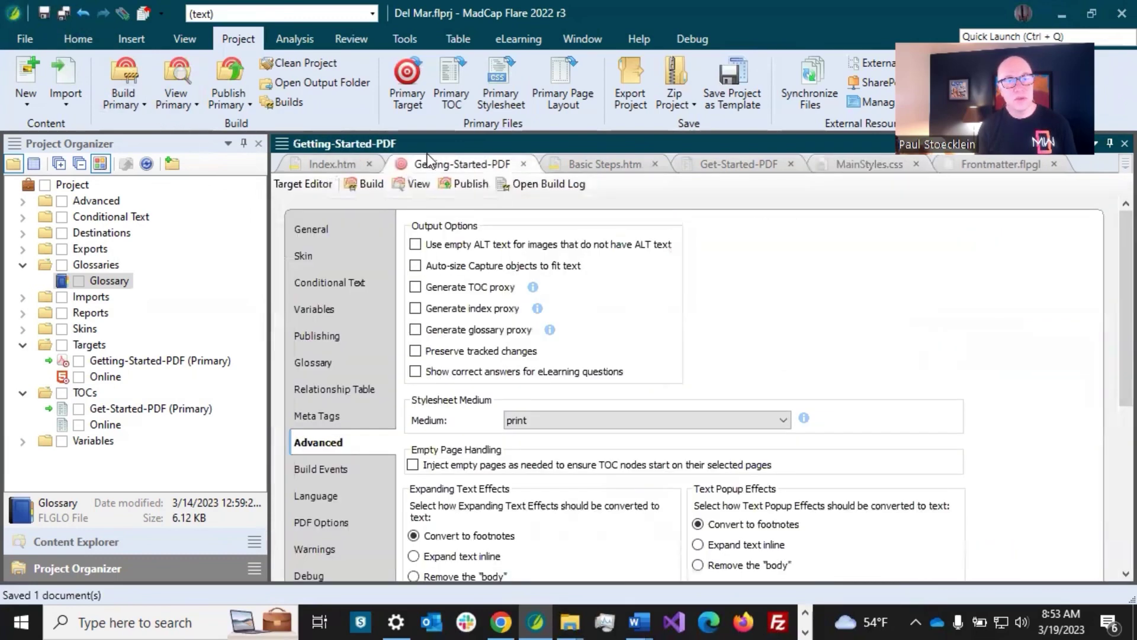
click(364, 184)
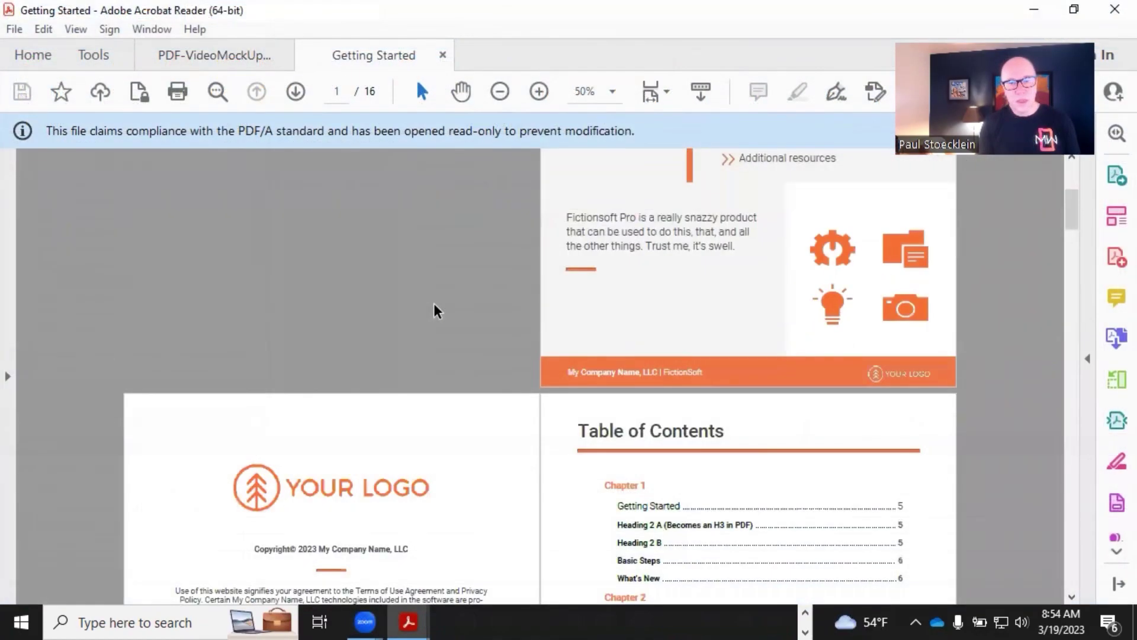
scroll(435, 311, down, 10)
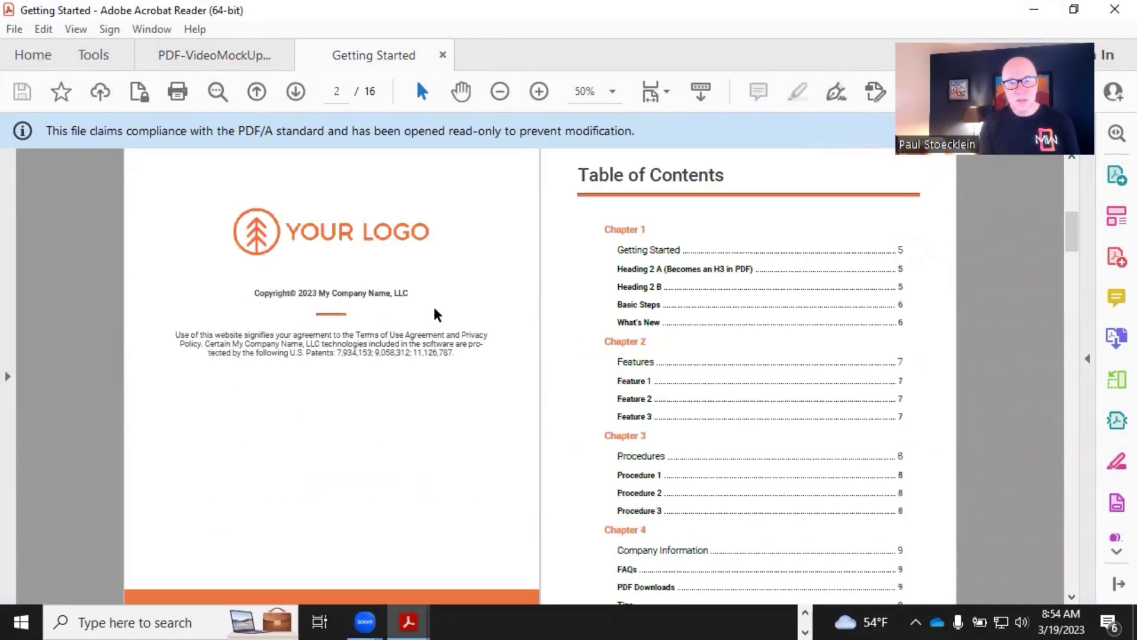
scroll(435, 313, down, 3)
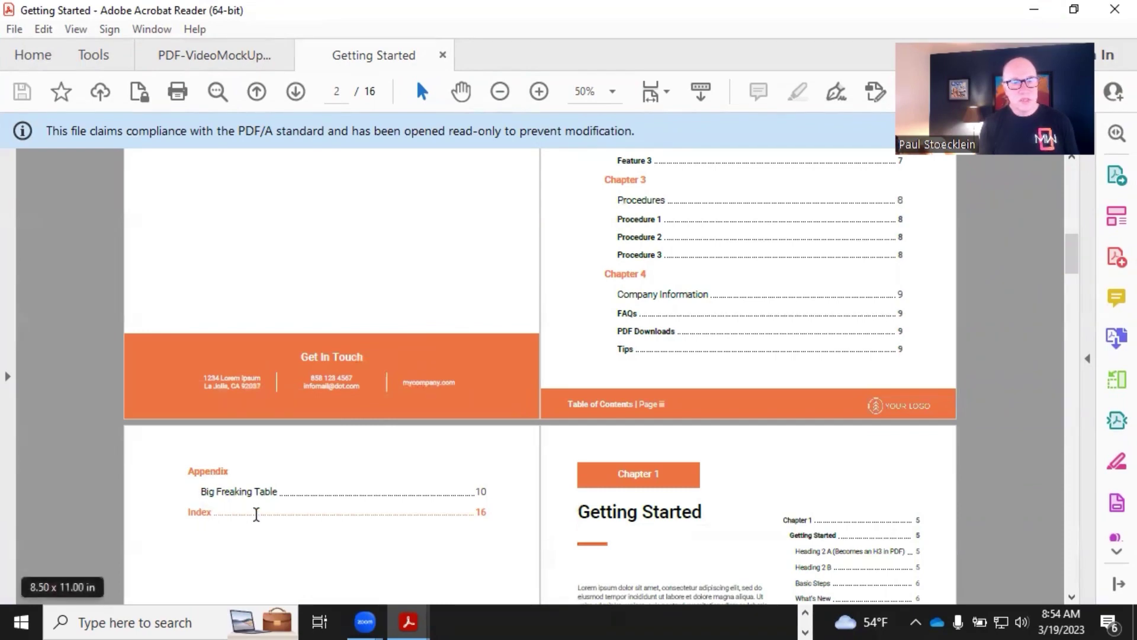
scroll(513, 521, down, 8)
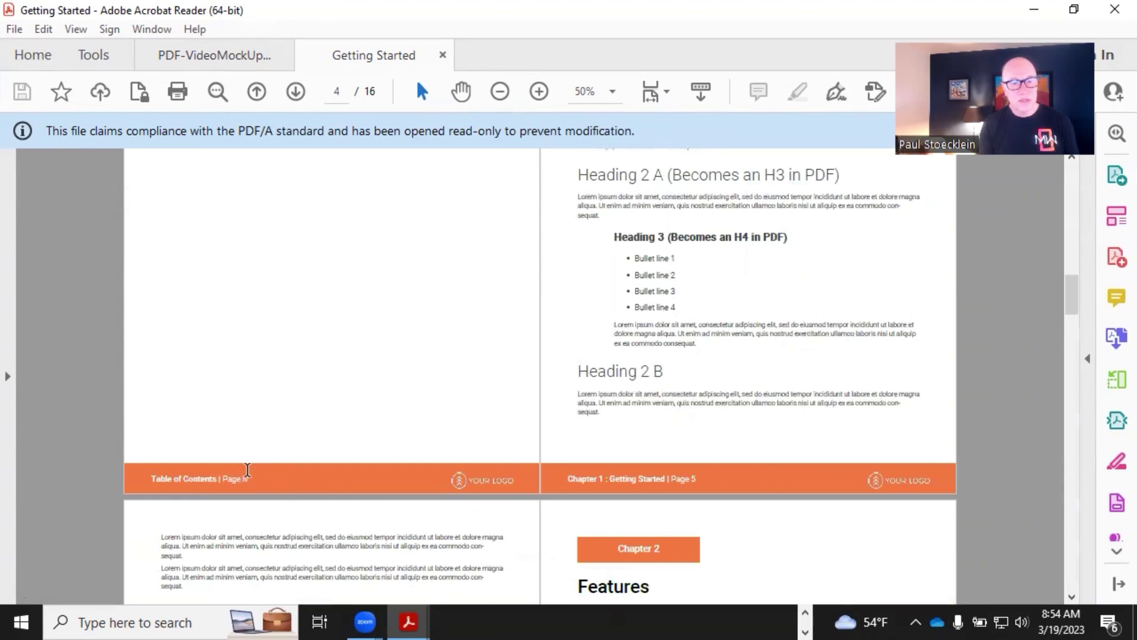
scroll(251, 469, up, 9)
scroll(256, 461, up, 6)
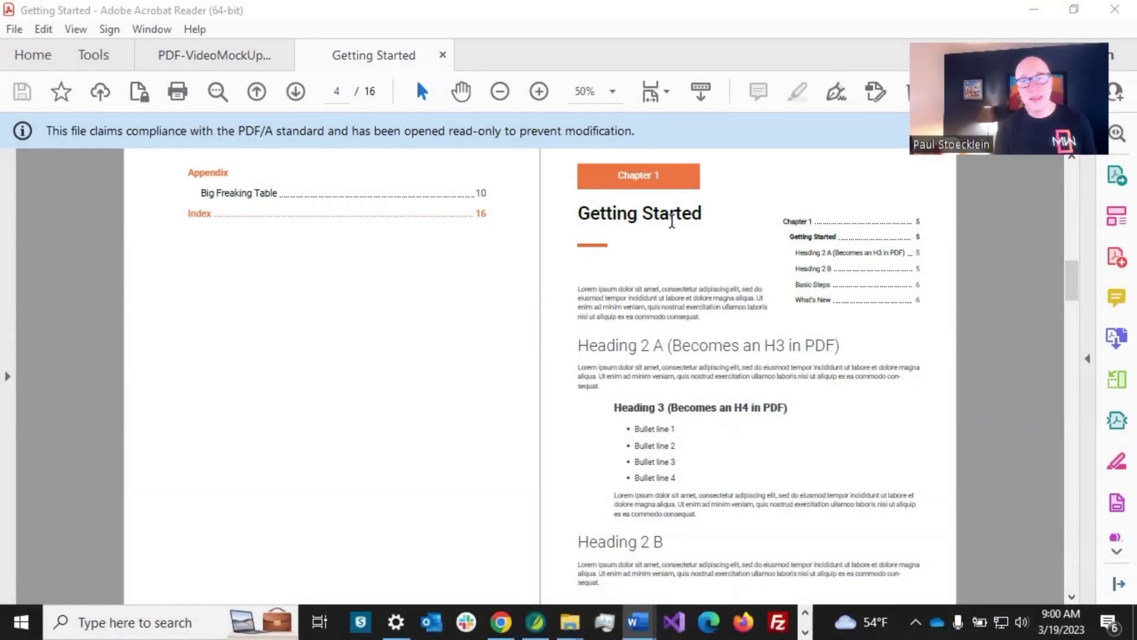
- Examine the Chapter 1 opening page, focusing on the Heading 2 A and Heading 3 lines and their PDF heading levels
scroll(692, 280, up, 1)
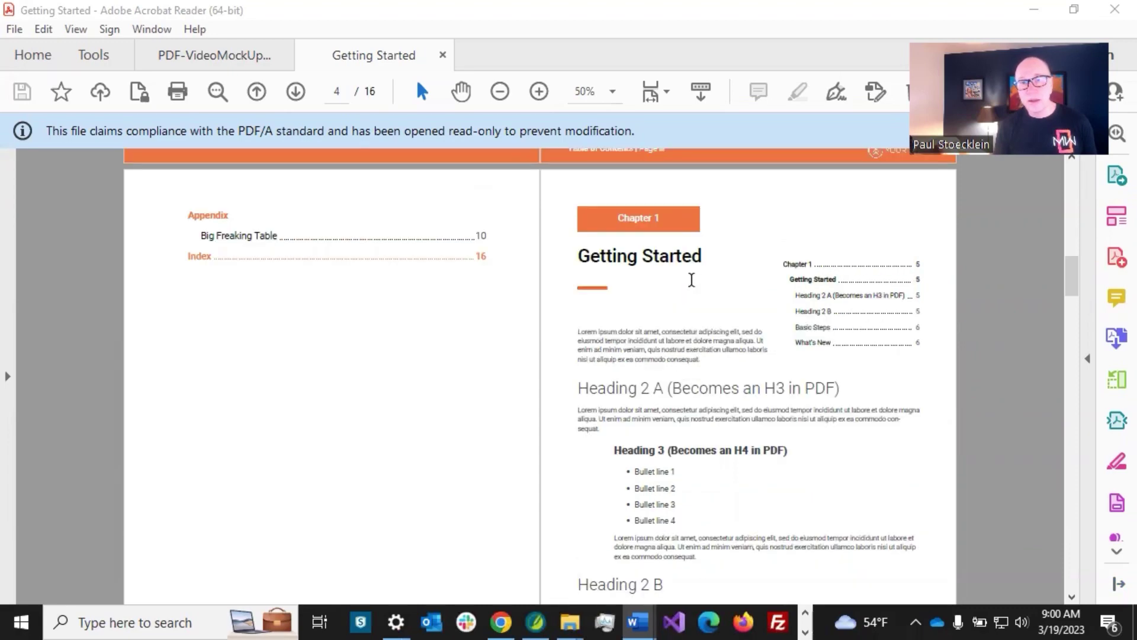
scroll(690, 279, down, 1)
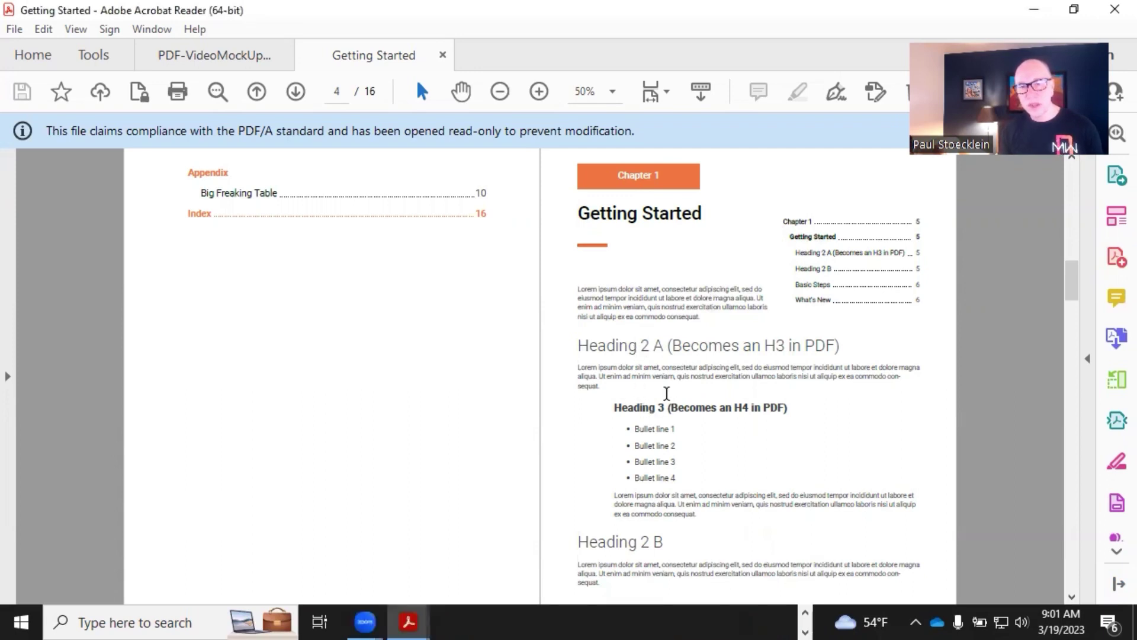
drag(581, 344, 737, 348)
click(709, 349)
drag(668, 343, 840, 345)
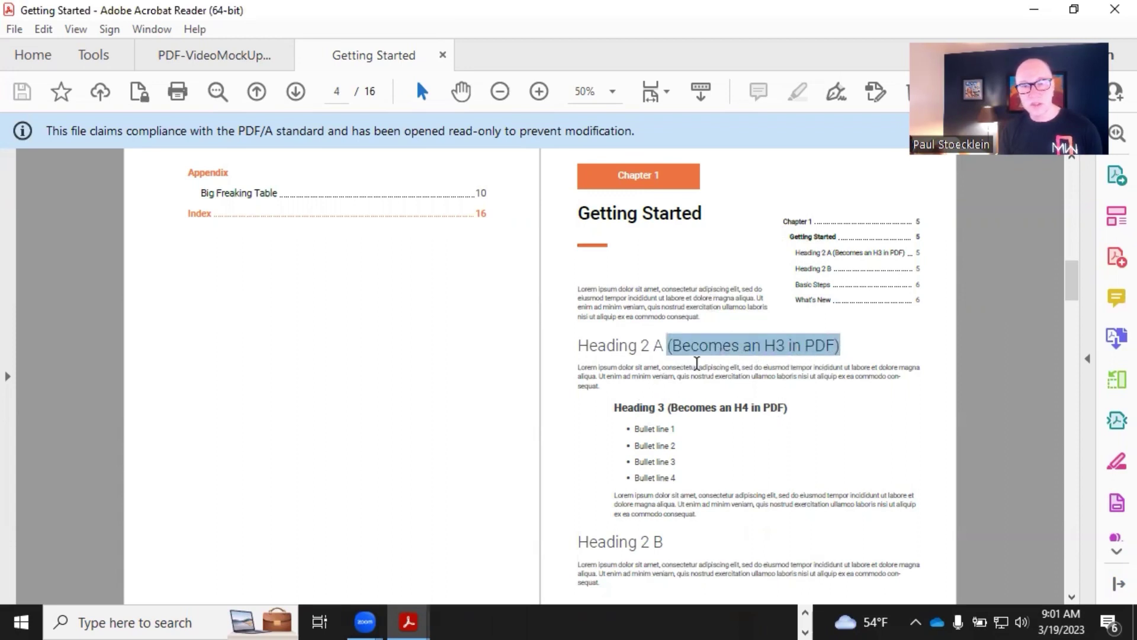
click(632, 347)
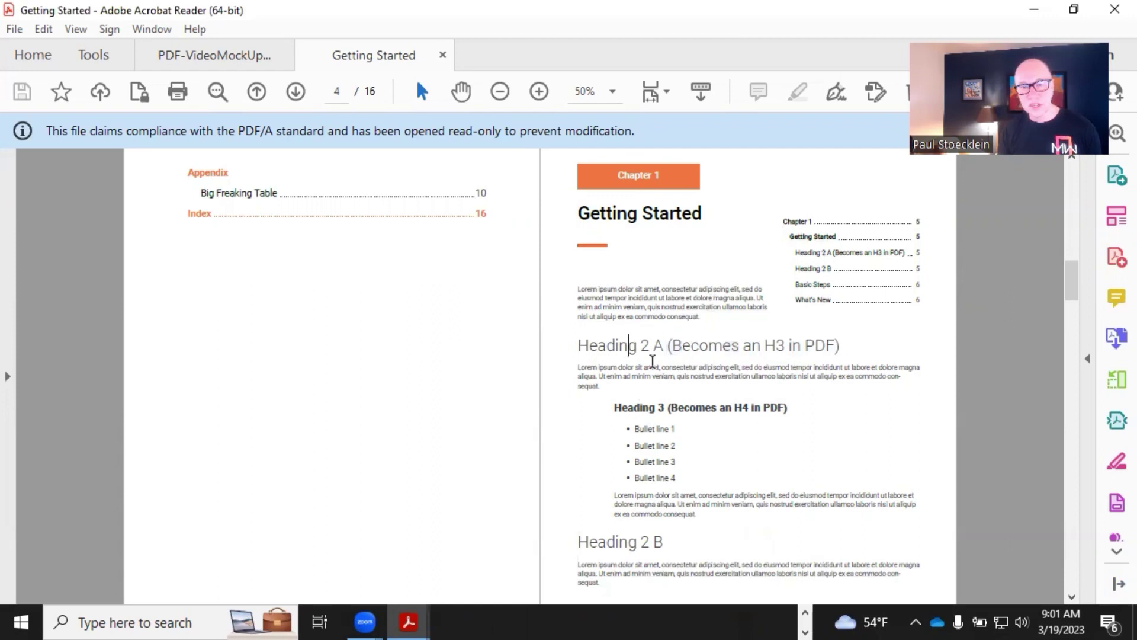
drag(647, 407, 674, 408)
click(674, 408)
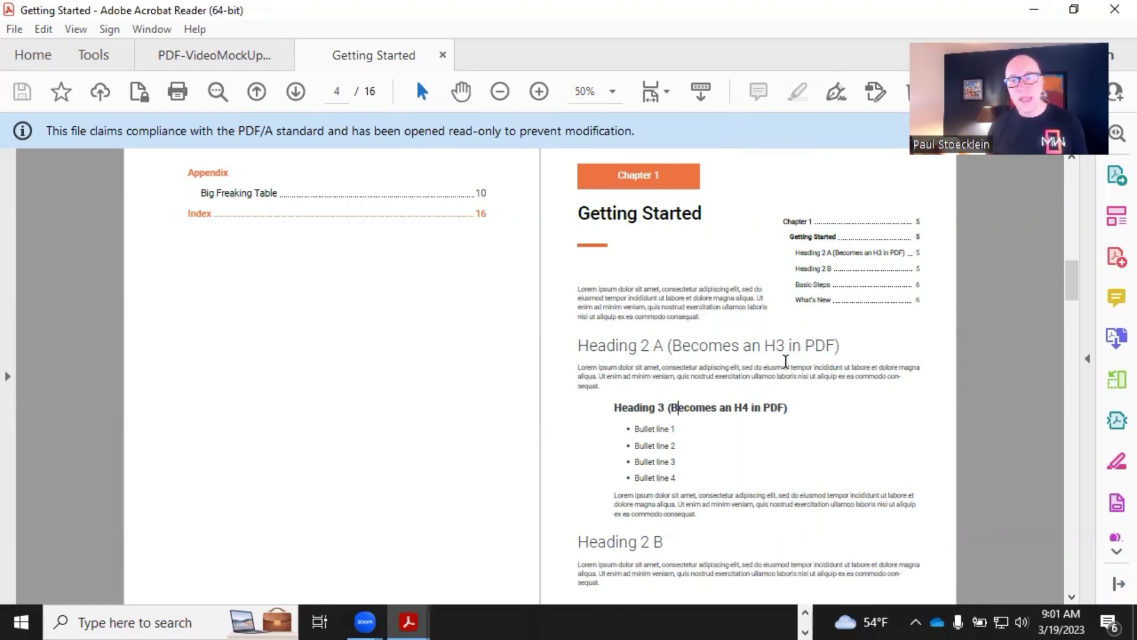
drag(646, 406, 680, 411)
click(675, 401)
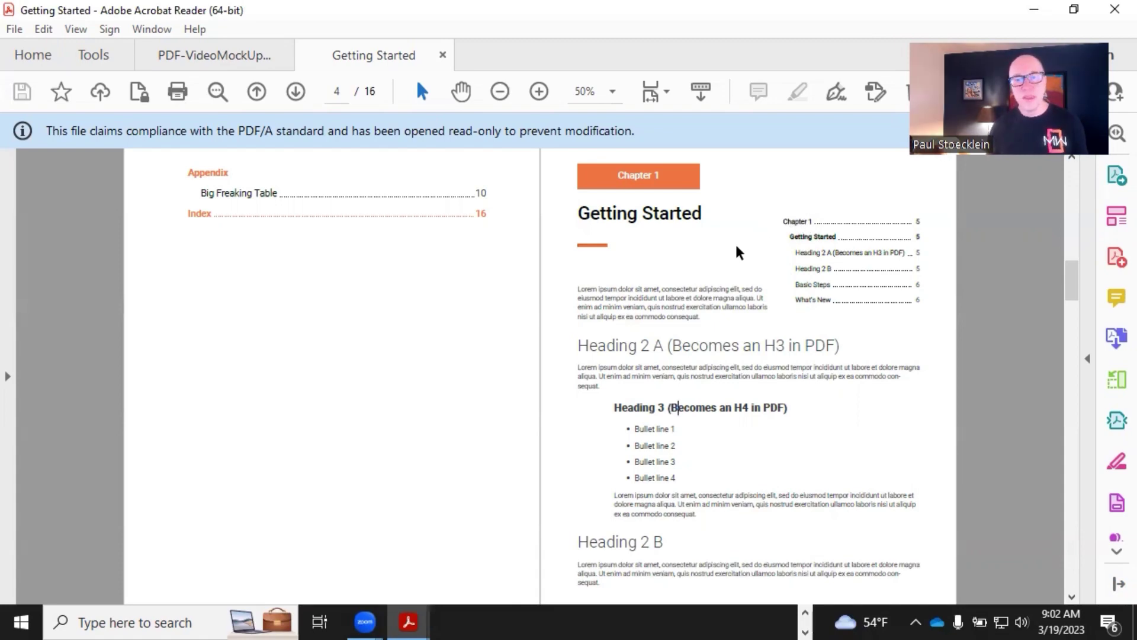
- Examine the chapter pages in the PDF, comparing chapter starts, page footers and the mini table of contents on the Getting Started page
scroll(739, 253, down, 10)
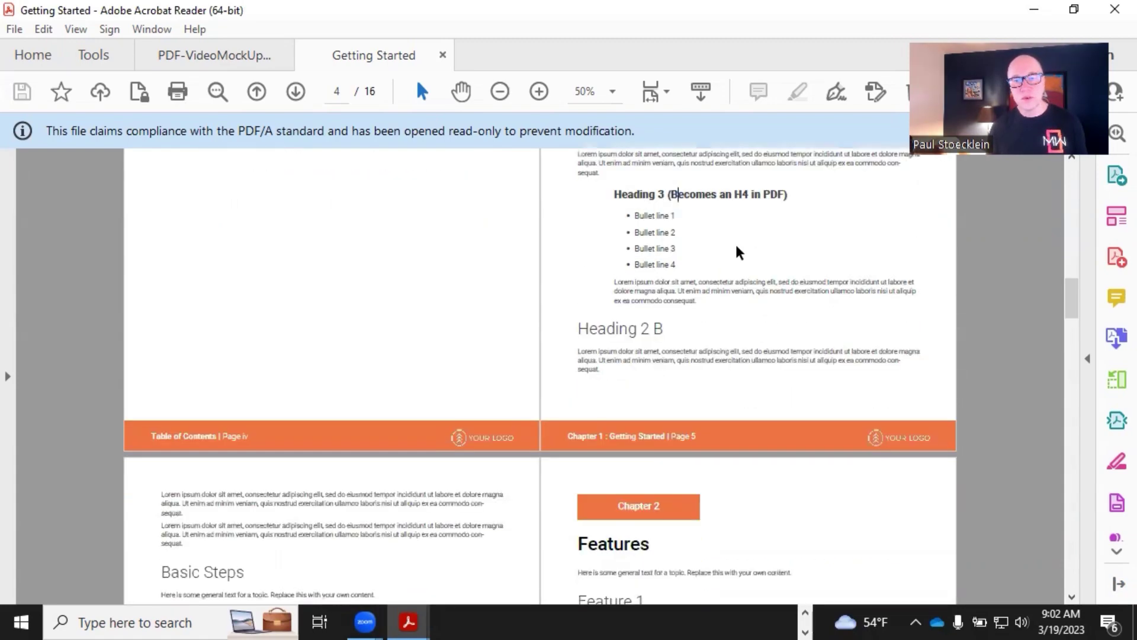
scroll(665, 437, down, 3)
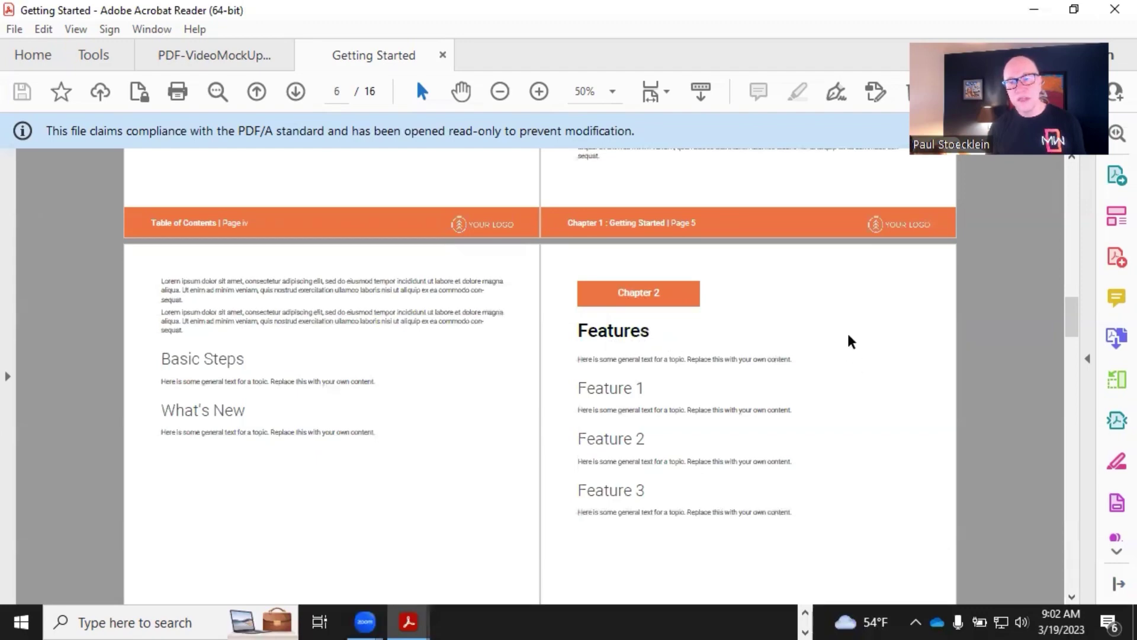
scroll(843, 322, down, 5)
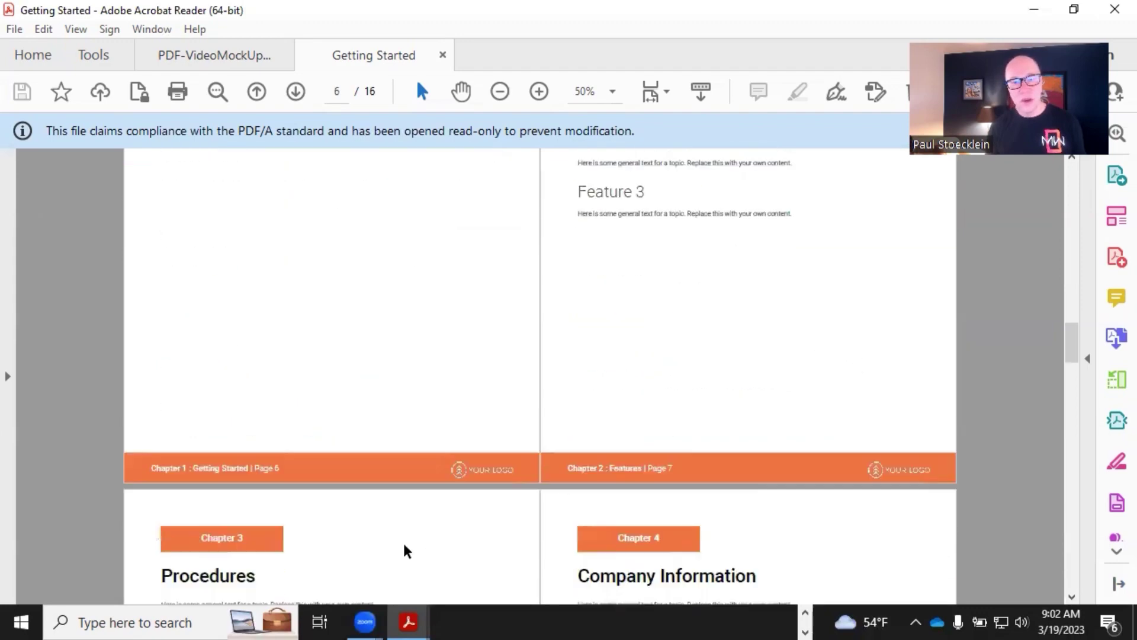
scroll(563, 470, down, 3)
scroll(716, 456, up, 6)
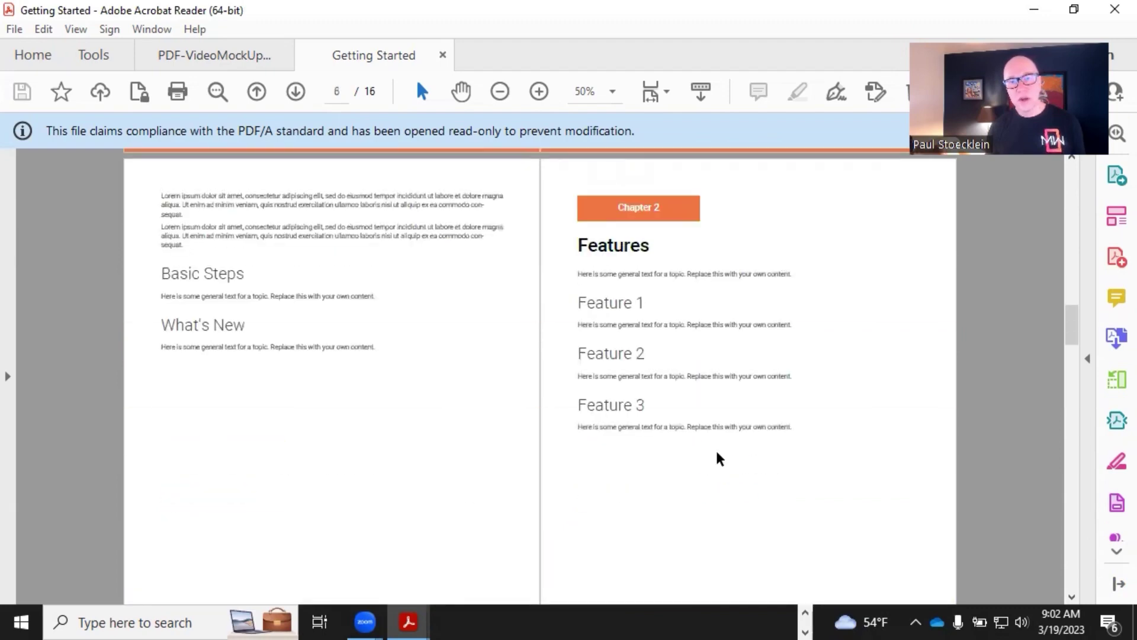
scroll(718, 389, up, 9)
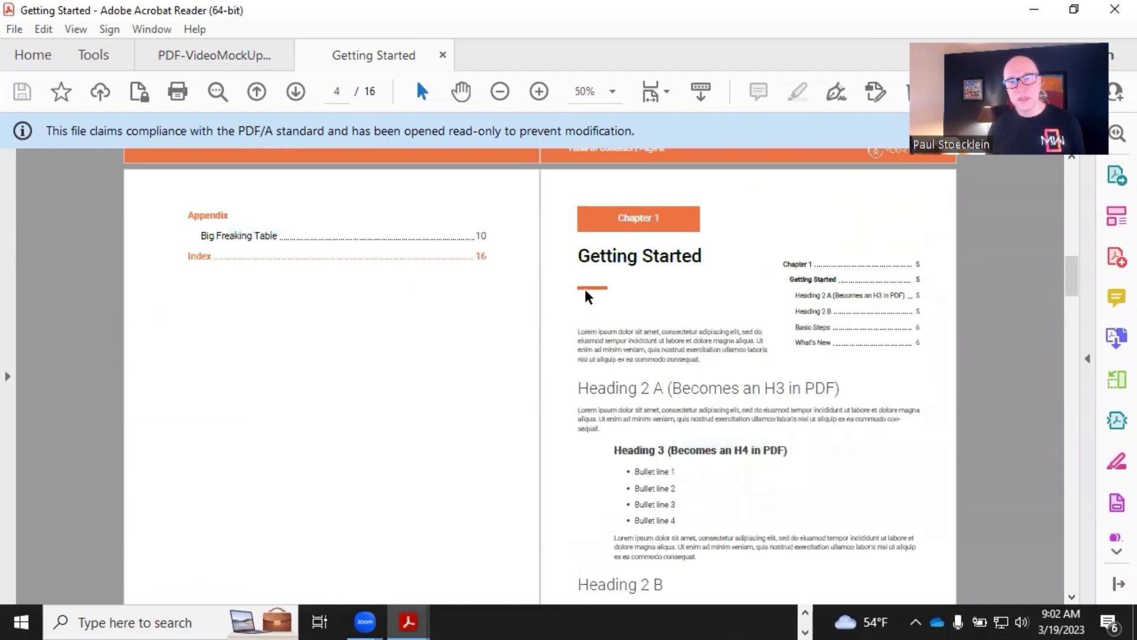
scroll(807, 386, down, 1)
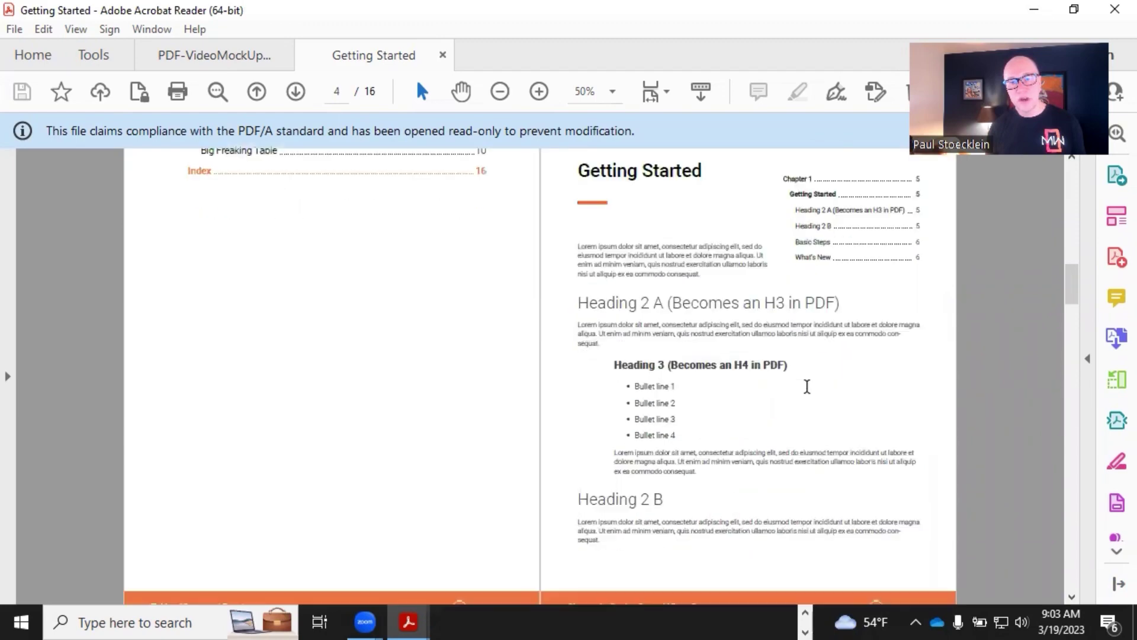
scroll(807, 386, down, 4)
scroll(632, 385, up, 2)
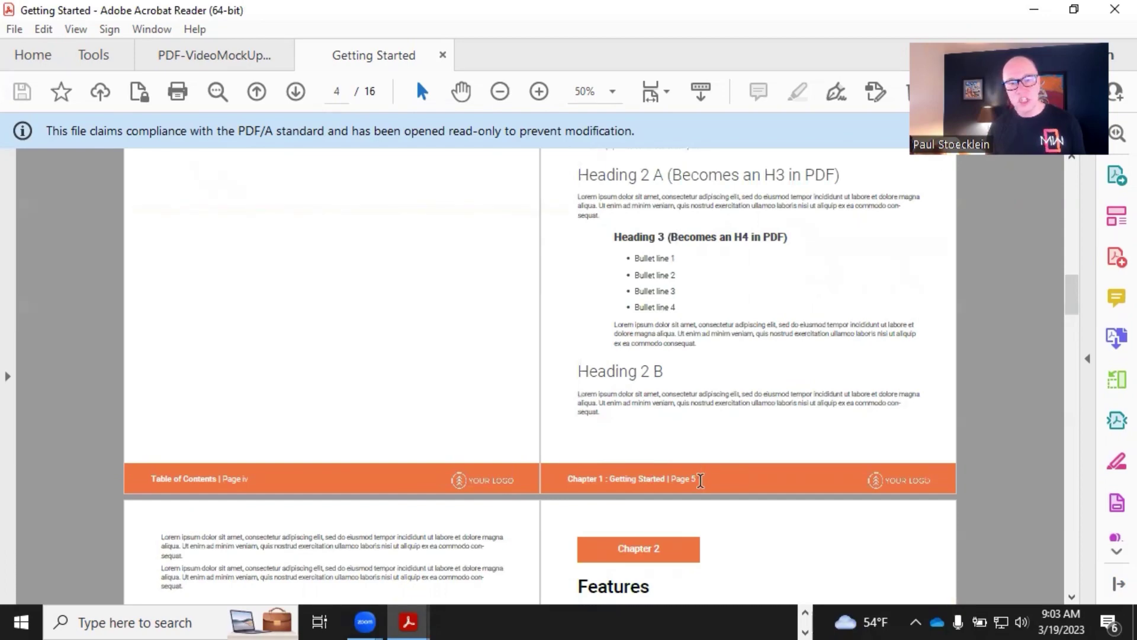
scroll(700, 480, down, 4)
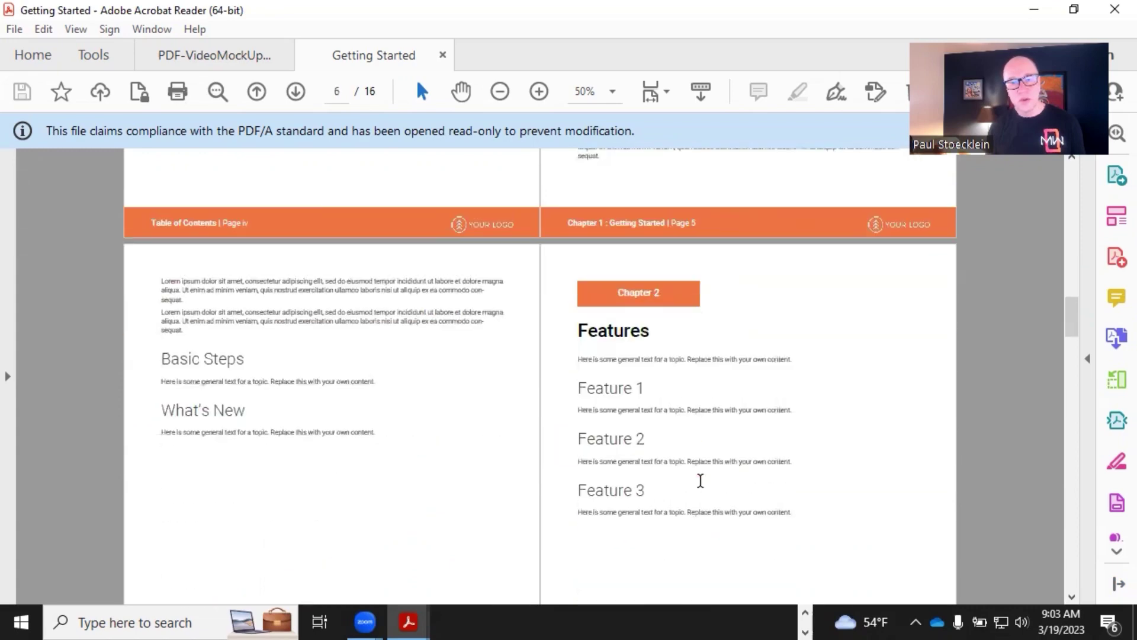
scroll(702, 477, up, 9)
scroll(704, 473, down, 2)
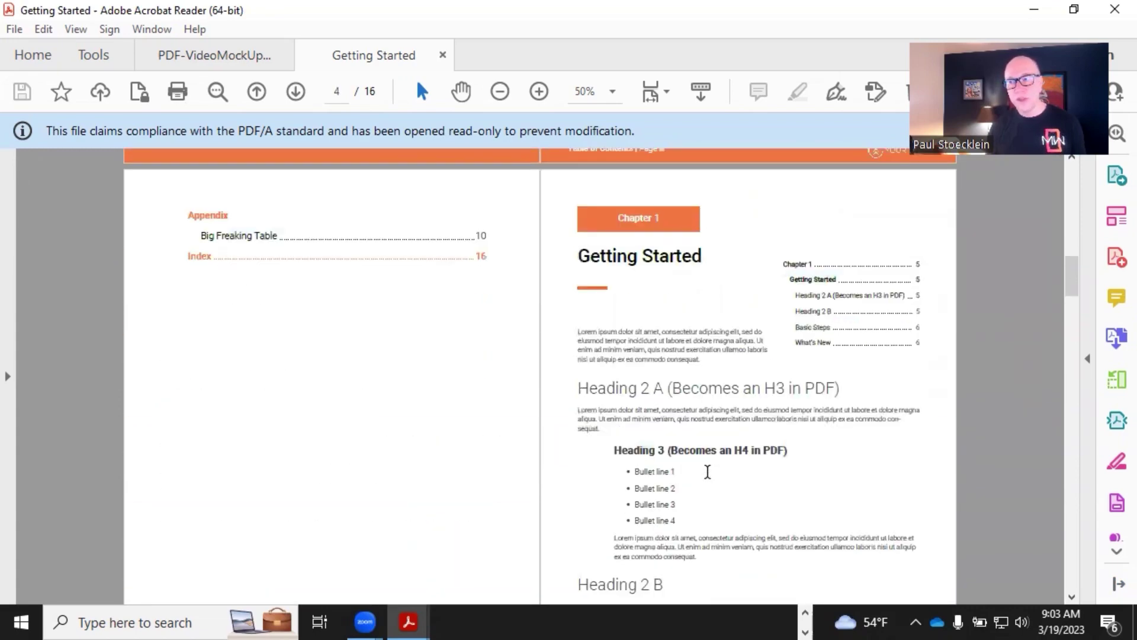
- In Flare, set the print-medium top position of the miniTocProxy ChapterStart style to 80px and save the stylesheet
key(alt+Tab)
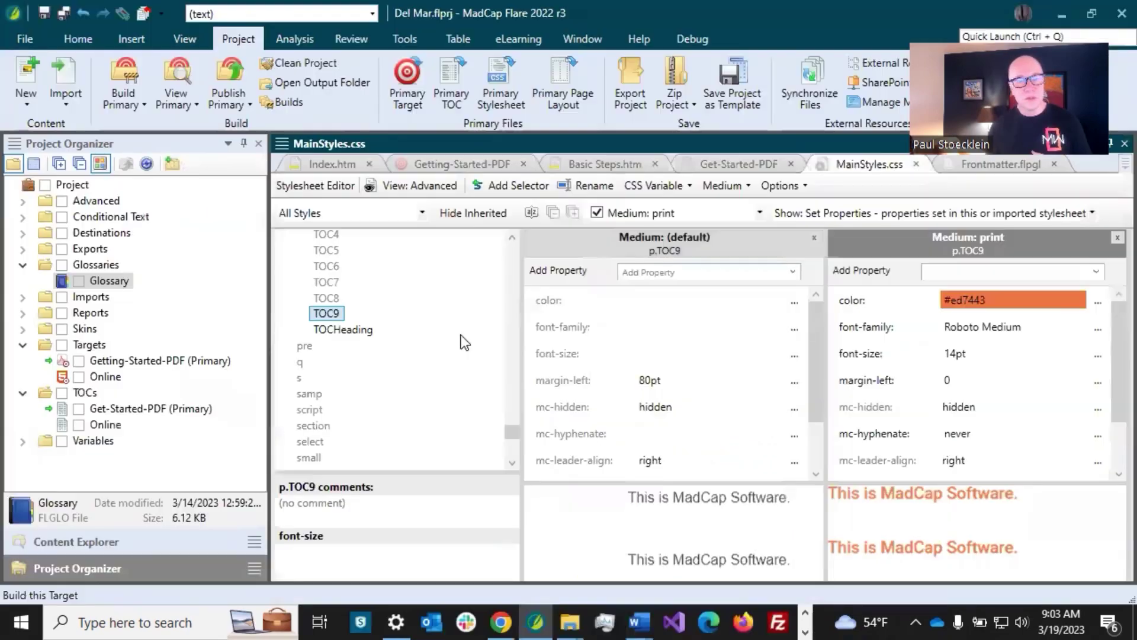
drag(509, 435, 502, 350)
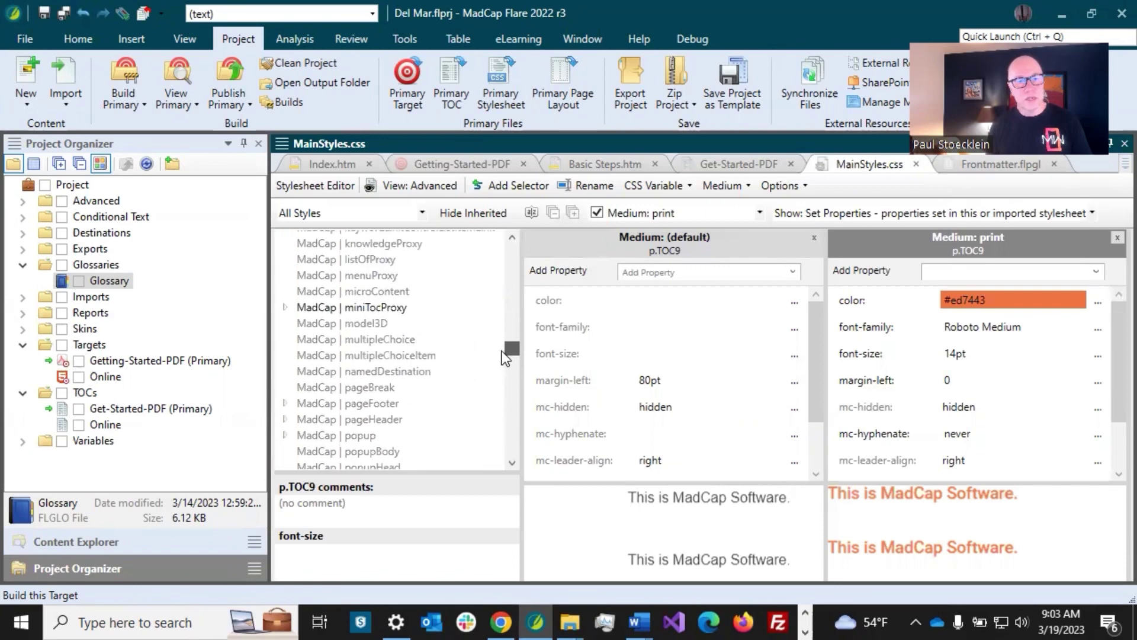
click(284, 307)
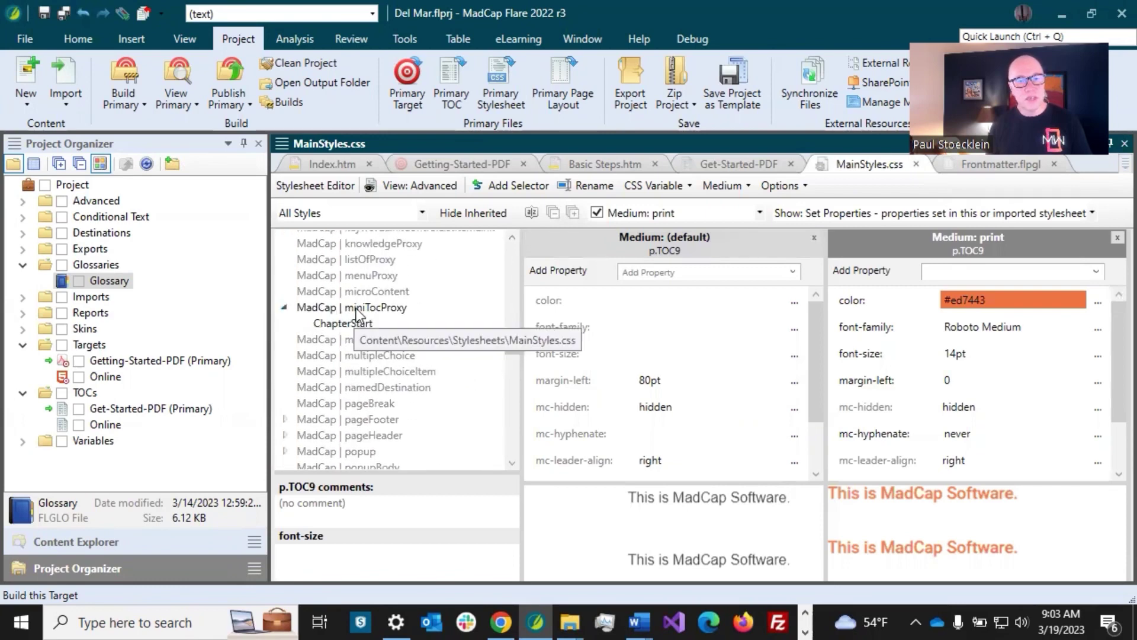
click(359, 323)
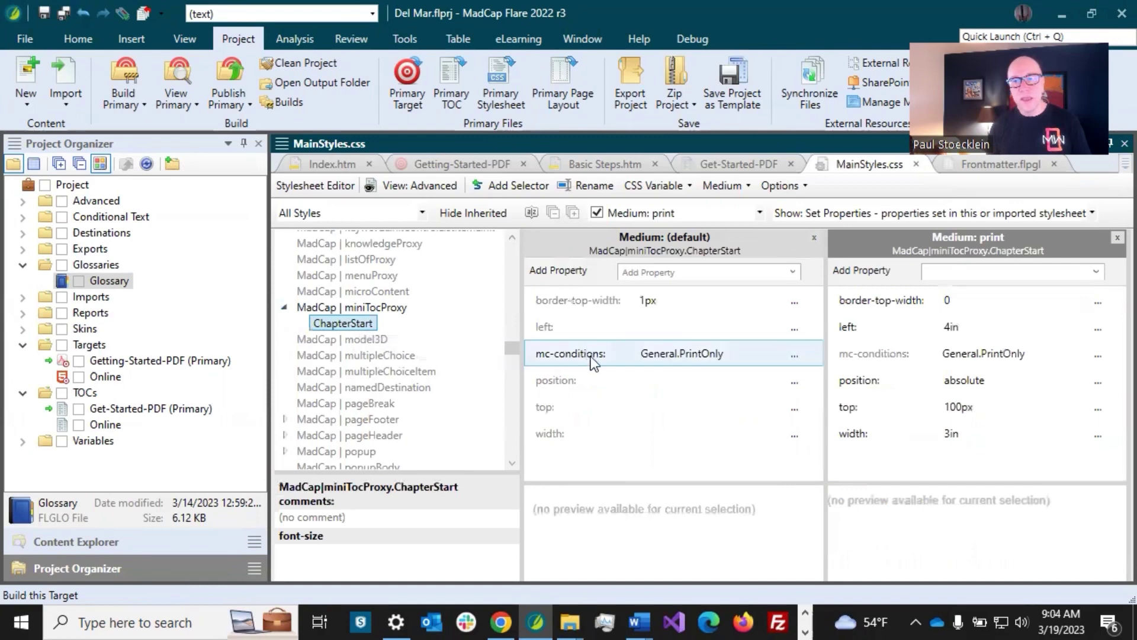
click(952, 408)
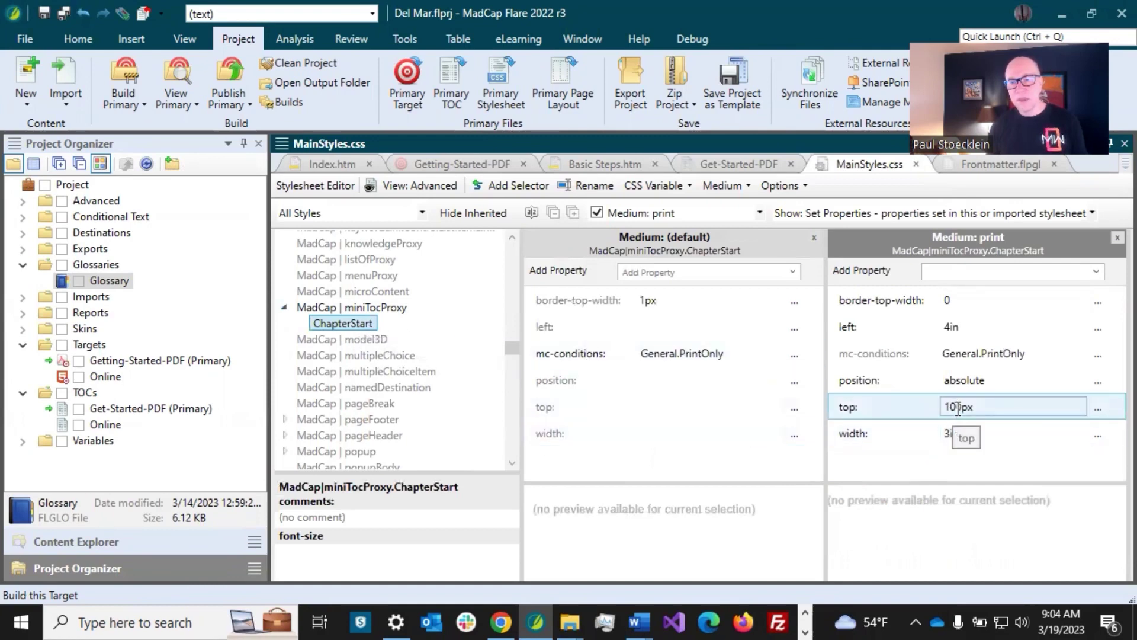
drag(958, 408, 930, 407)
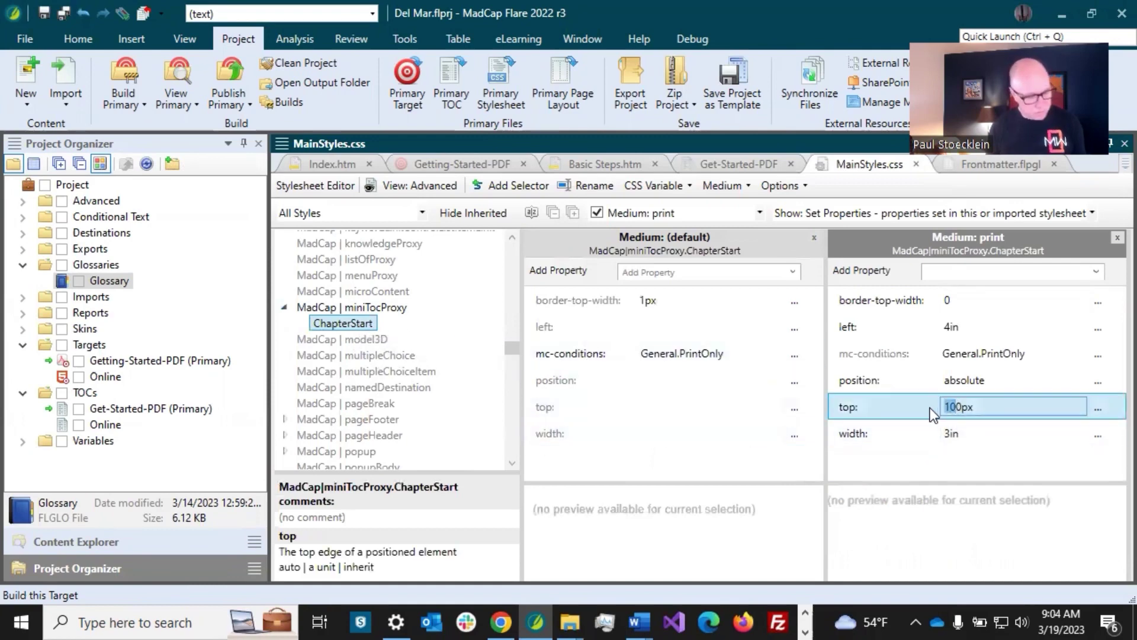
text(8)
click(897, 384)
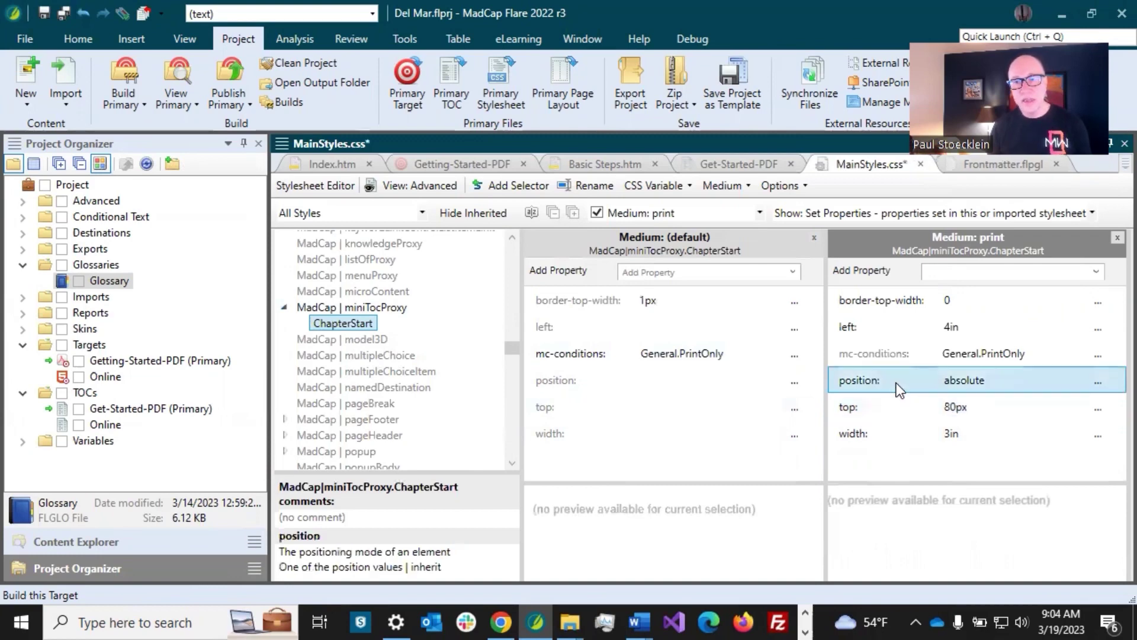
click(64, 13)
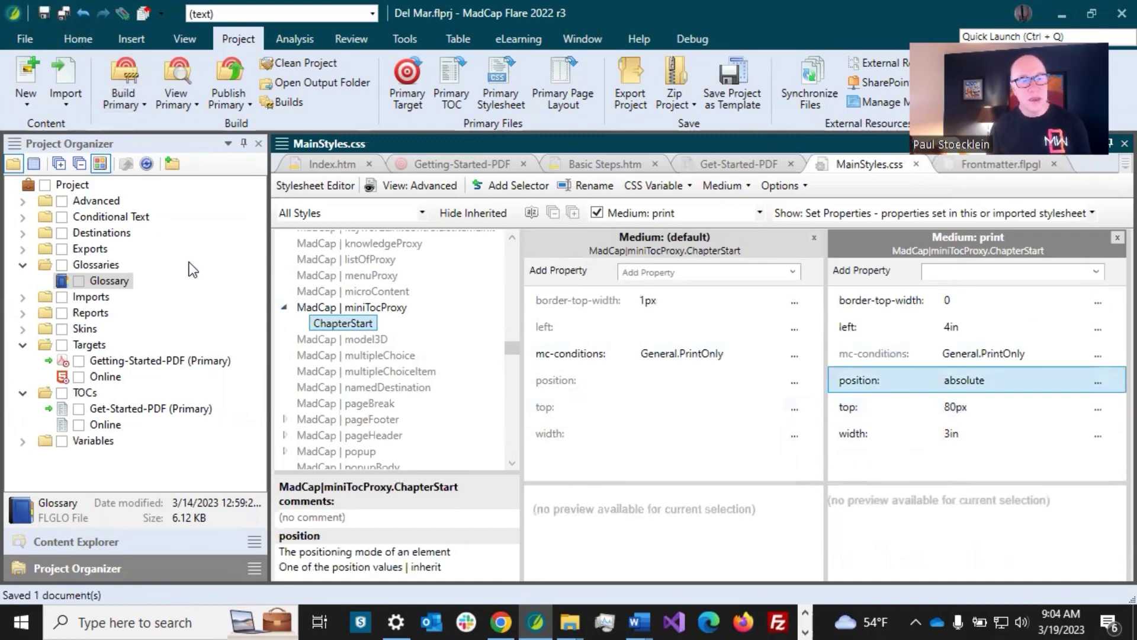
- Open the MainStyles.css stylesheet from the project's Resources/Stylesheets folder in the internal text editor
click(131, 543)
scroll(172, 409, down, 6)
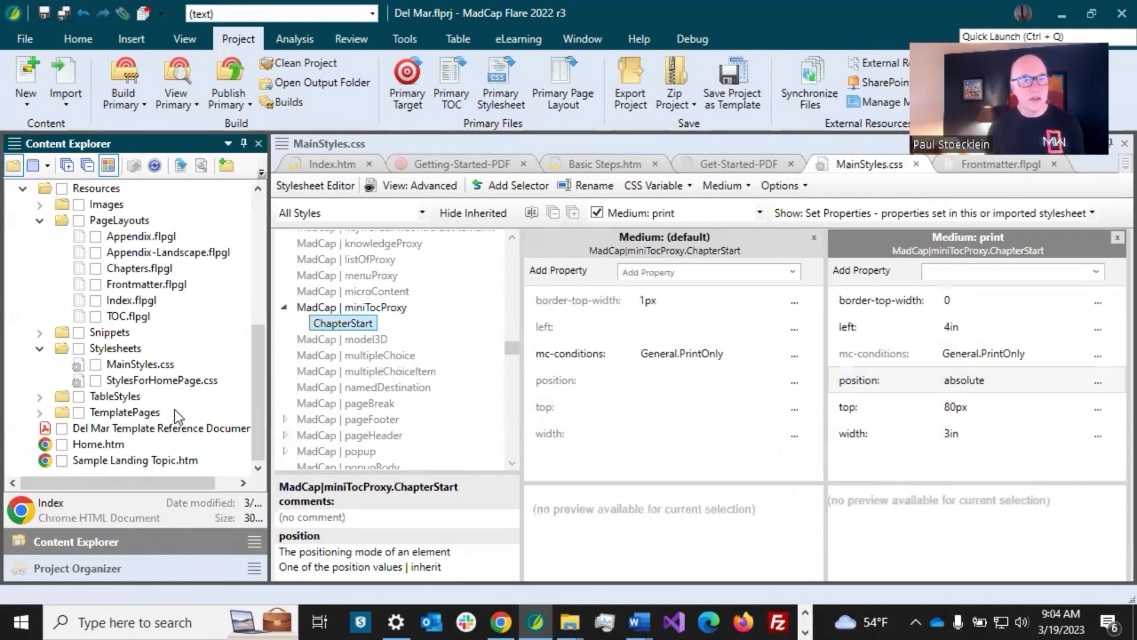
right_click(156, 369)
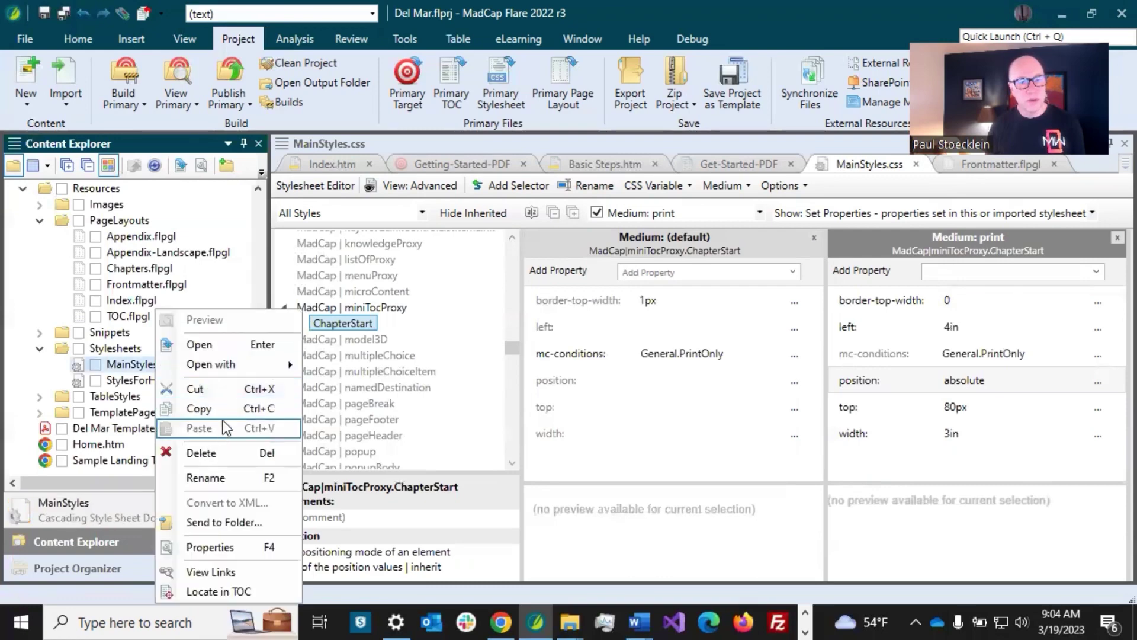
mouse_move(232, 362)
click(333, 365)
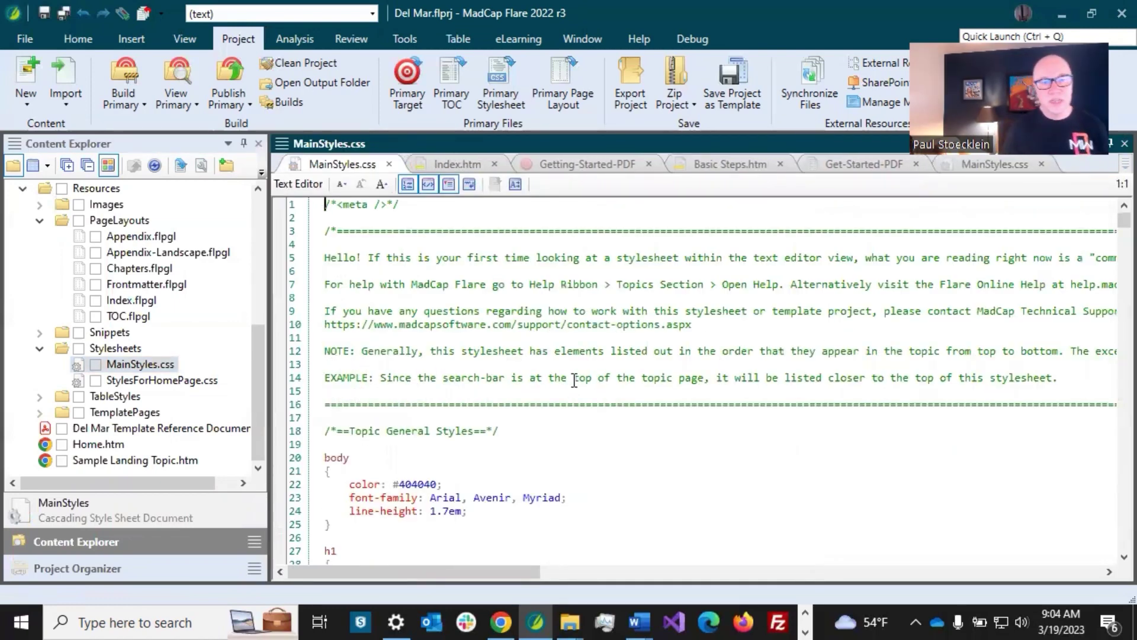
- Examine the body, h1 and h2 rules under Topic General Styles, noting selectors, braces, property names and values
scroll(675, 426, down, 5)
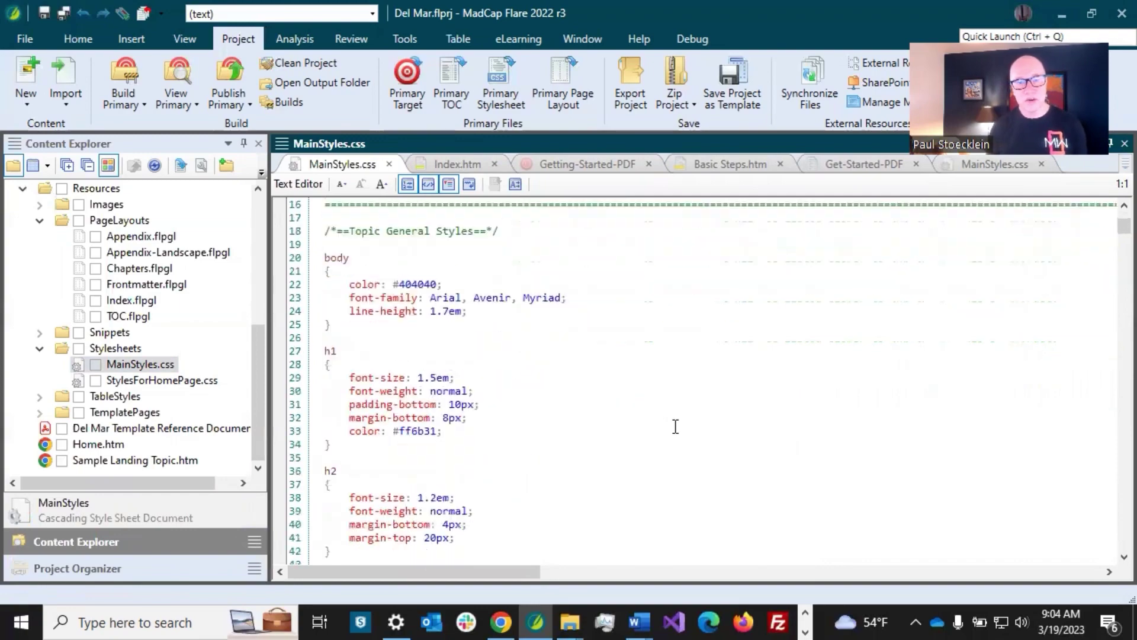
scroll(675, 427, down, 1)
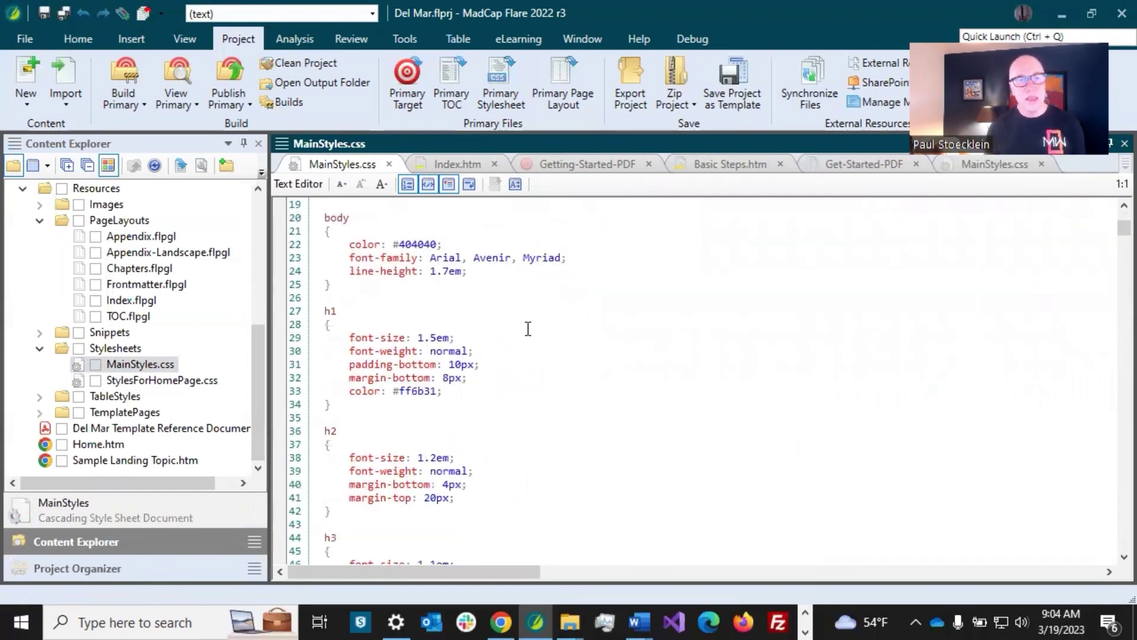
double_click(335, 218)
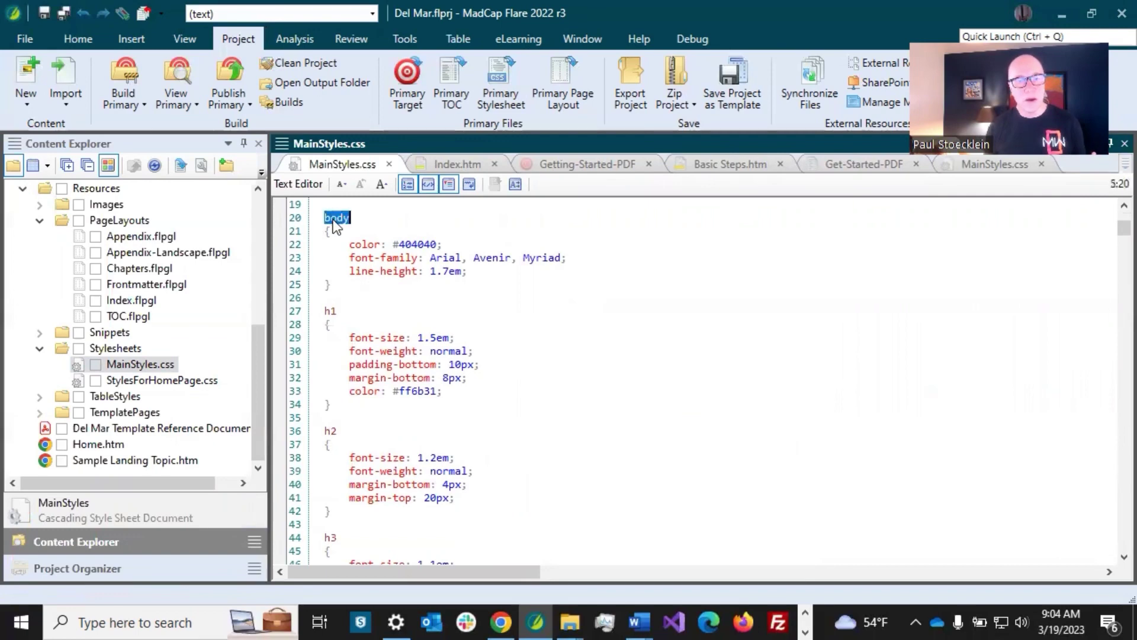
double_click(337, 313)
double_click(330, 431)
drag(335, 232, 316, 234)
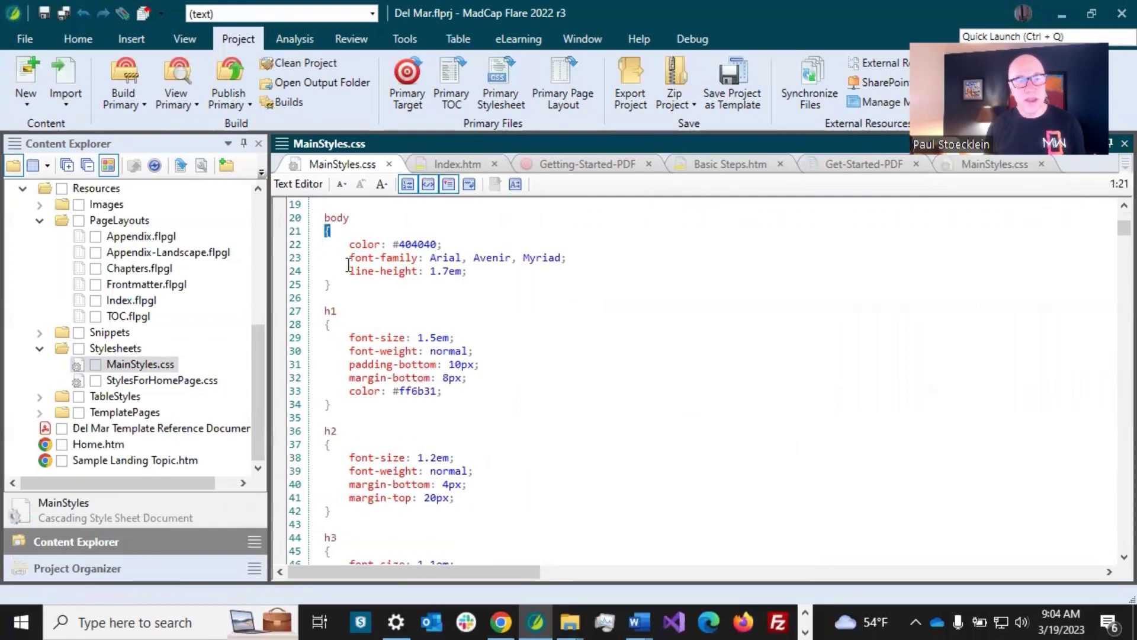
click(368, 245)
double_click(364, 245)
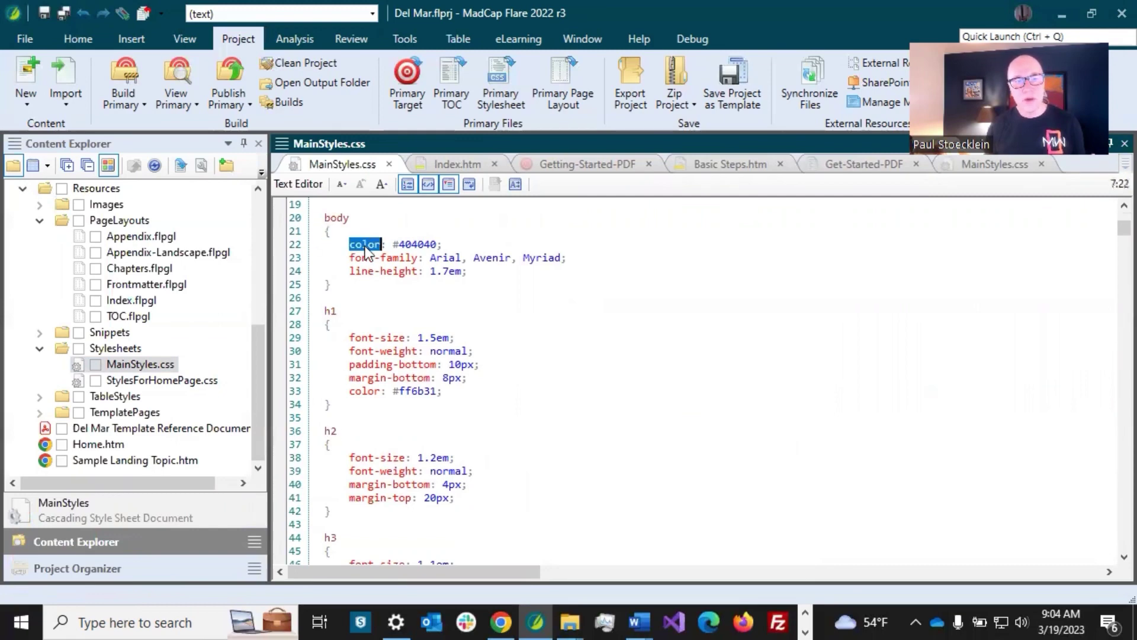
double_click(415, 244)
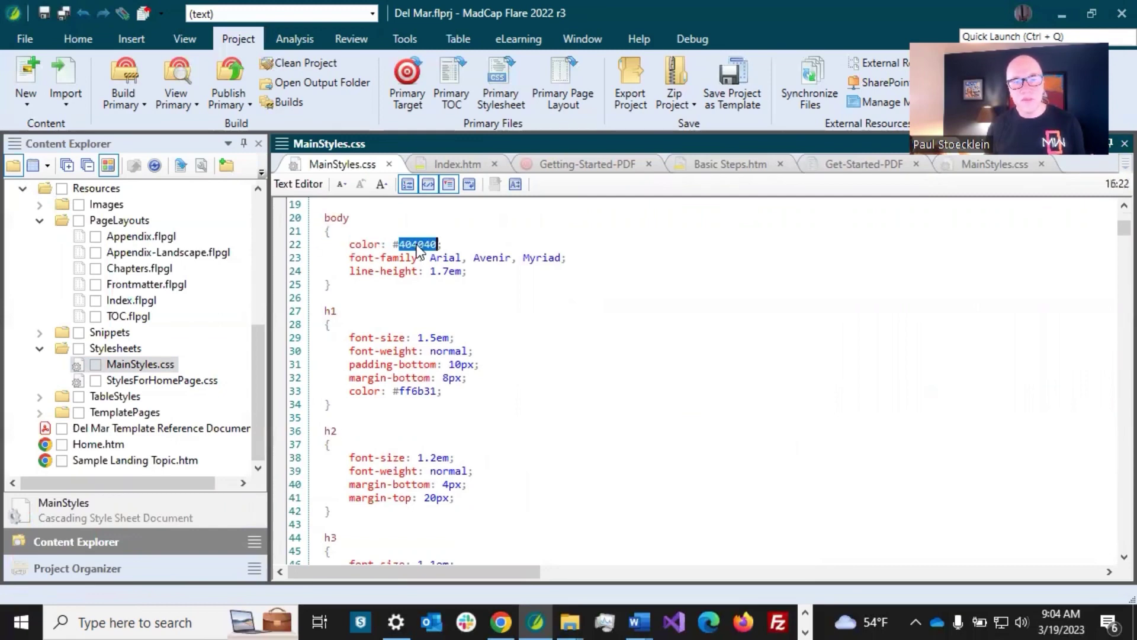
click(453, 243)
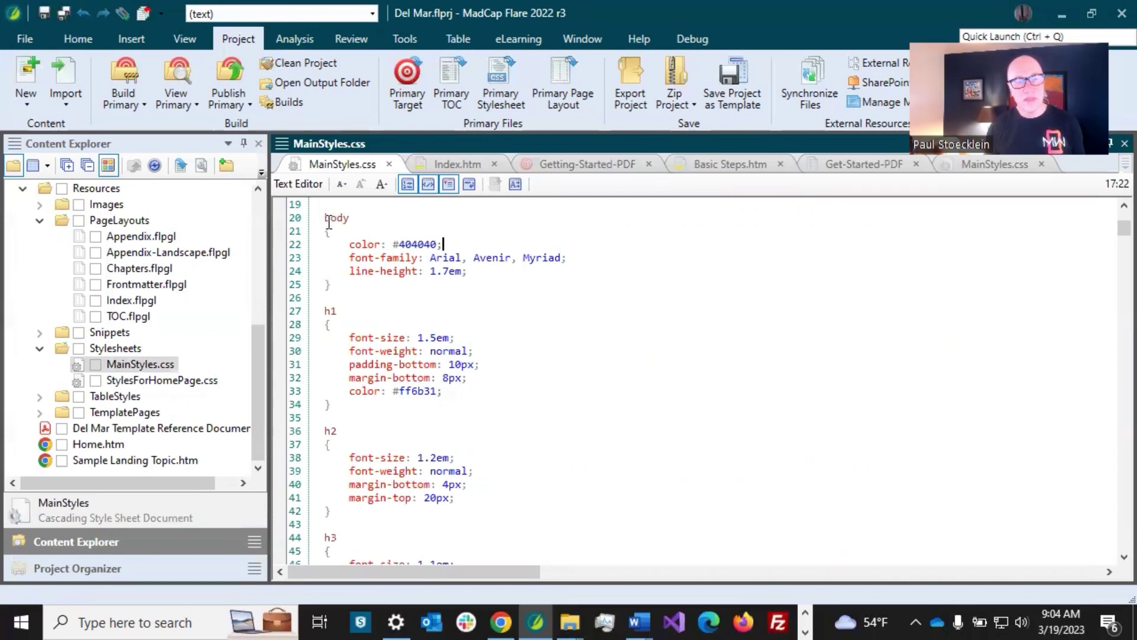
drag(327, 221, 400, 520)
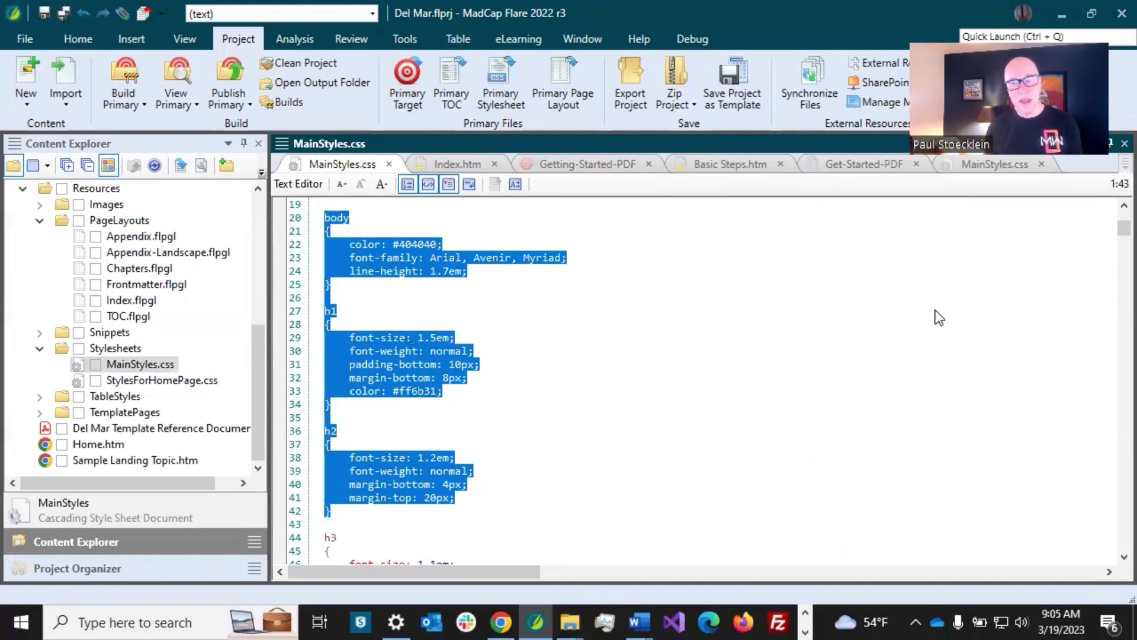
scroll(438, 349, down, 3)
click(513, 354)
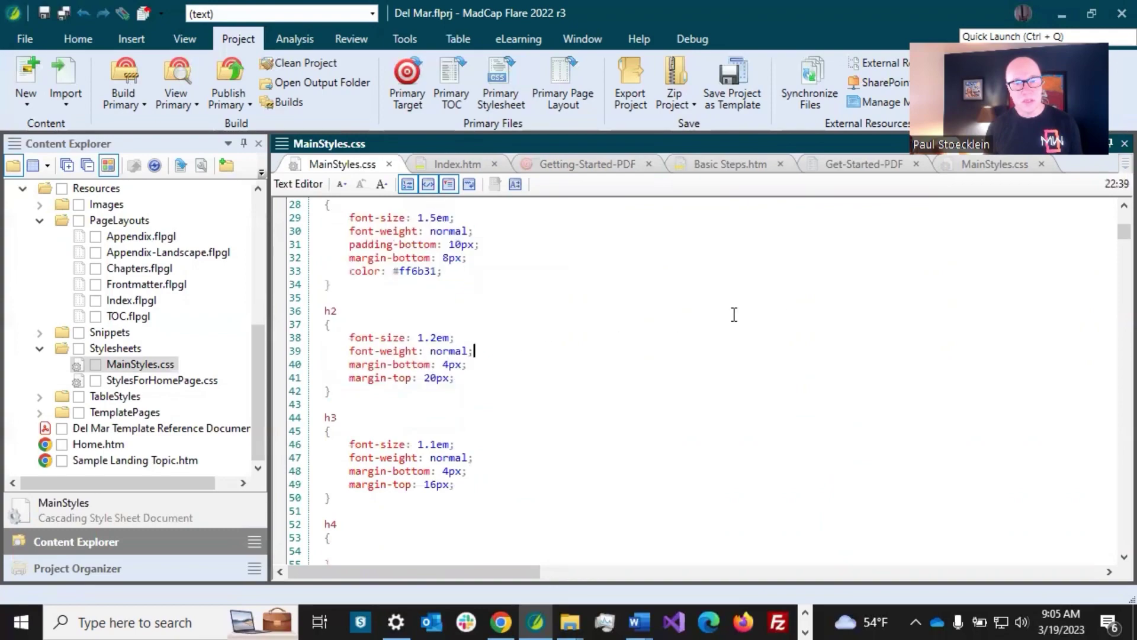
drag(1110, 236, 1110, 329)
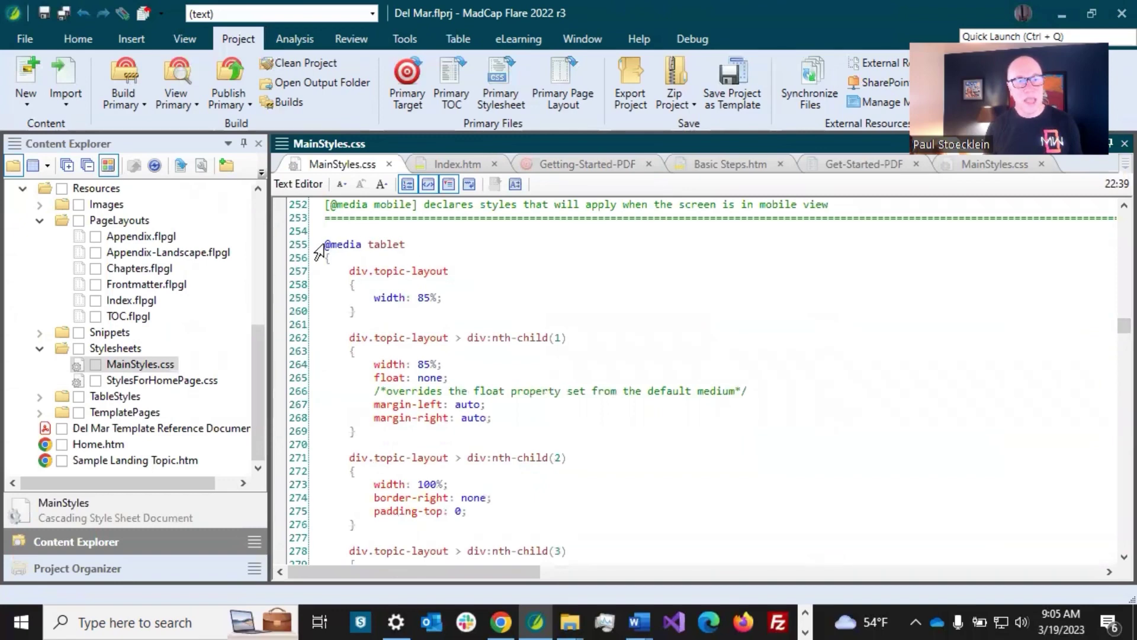
drag(323, 245, 334, 245)
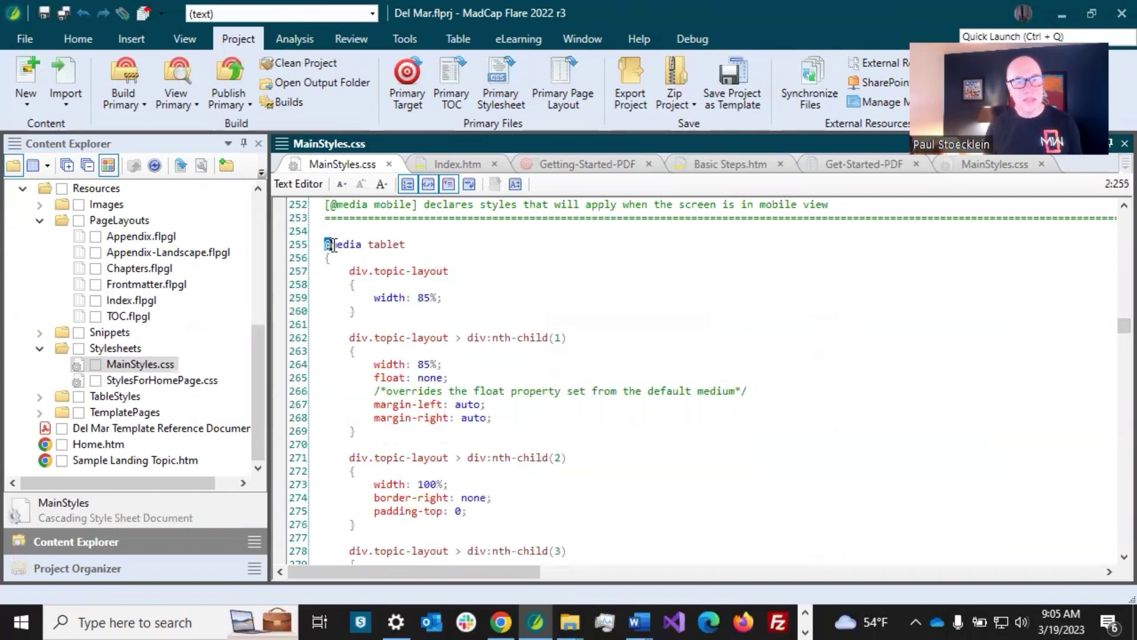
scroll(361, 246, down, 1)
scroll(370, 246, up, 1)
double_click(379, 248)
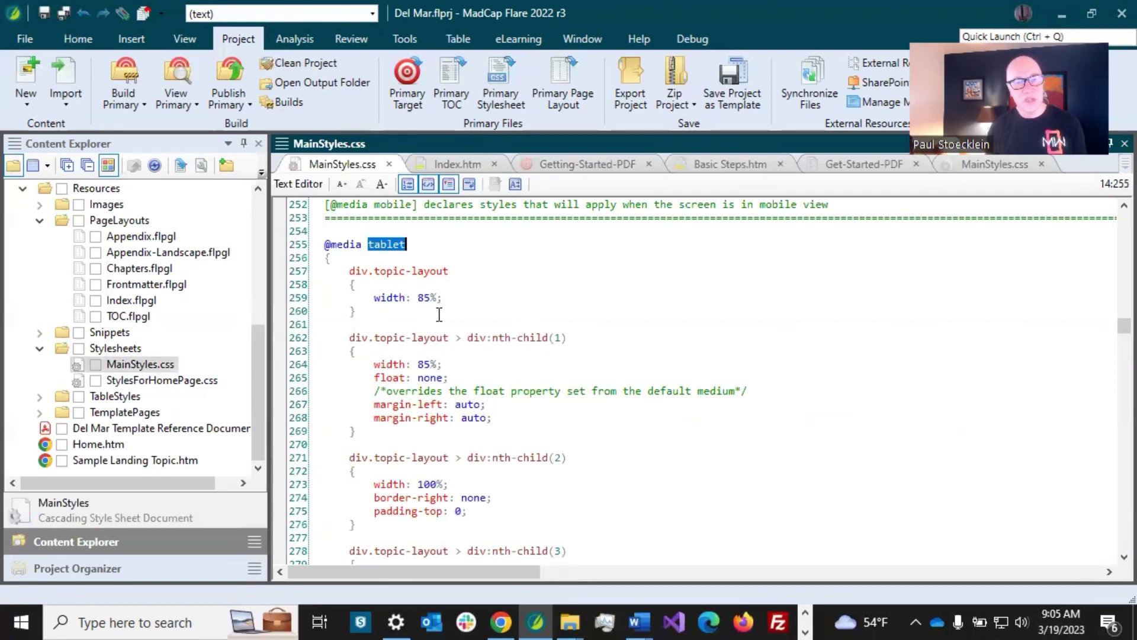
click(400, 246)
double_click(392, 245)
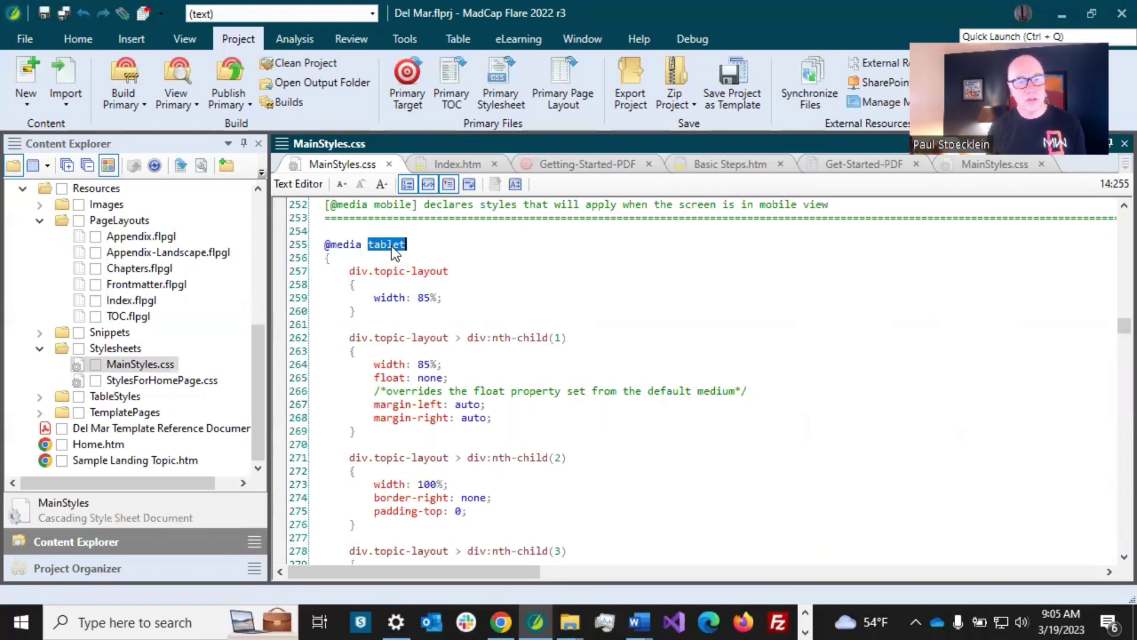
scroll(403, 266, down, 6)
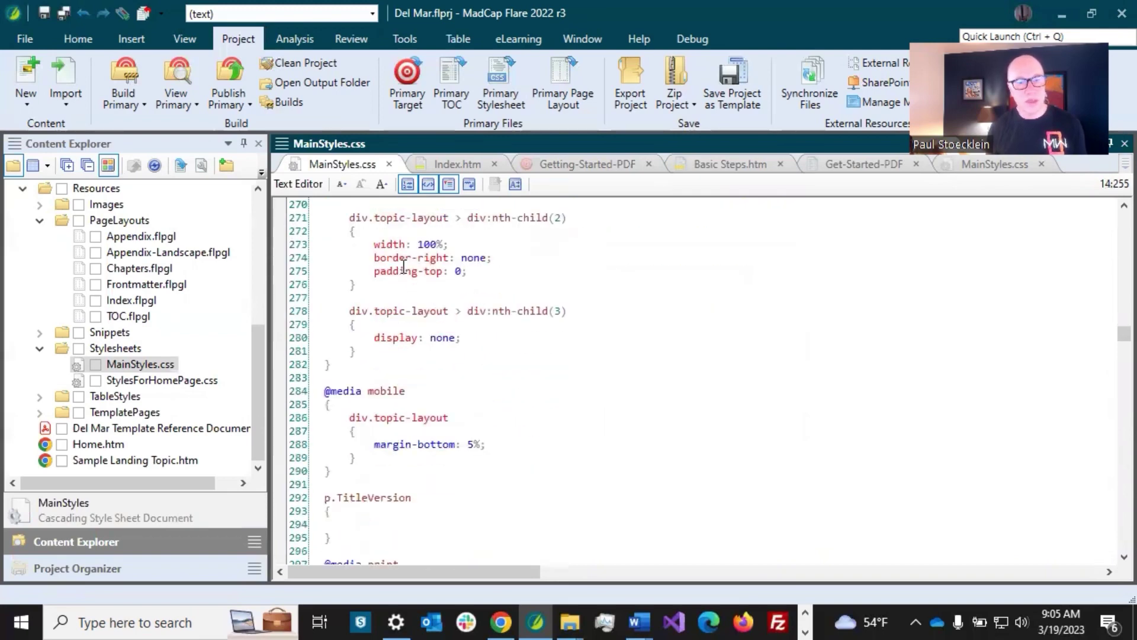
double_click(388, 392)
scroll(409, 415, down, 2)
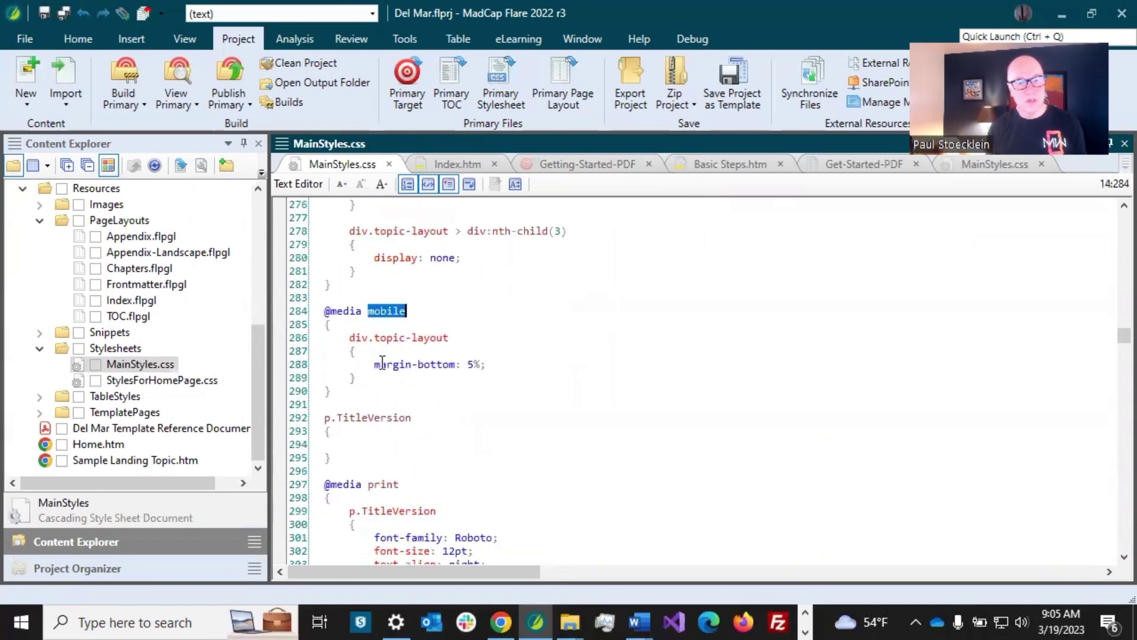
click(326, 324)
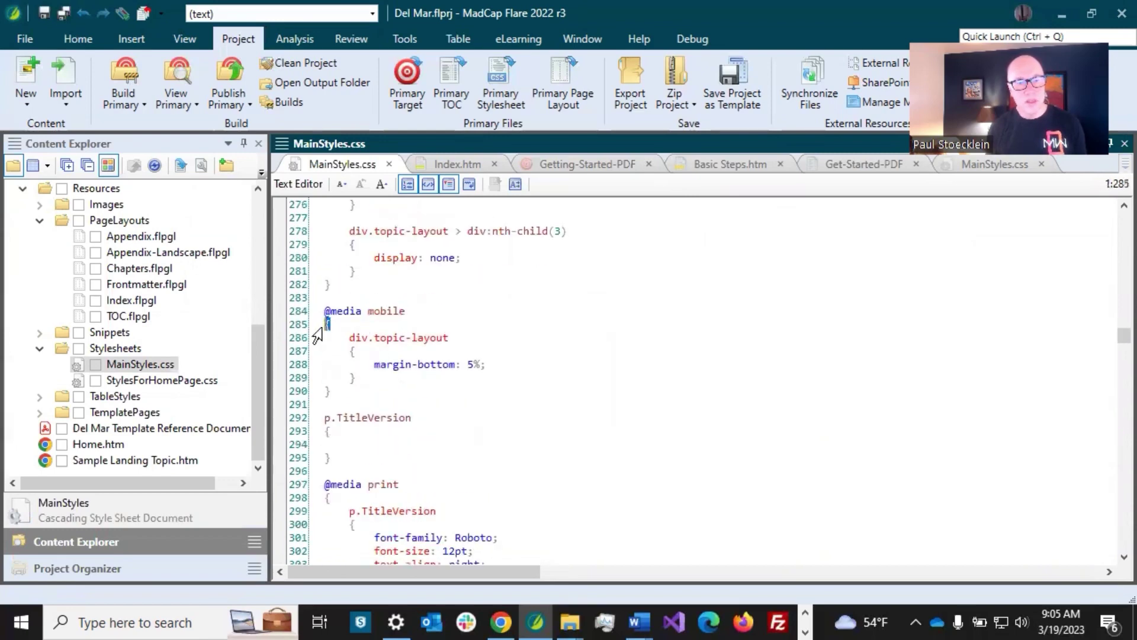
click(327, 391)
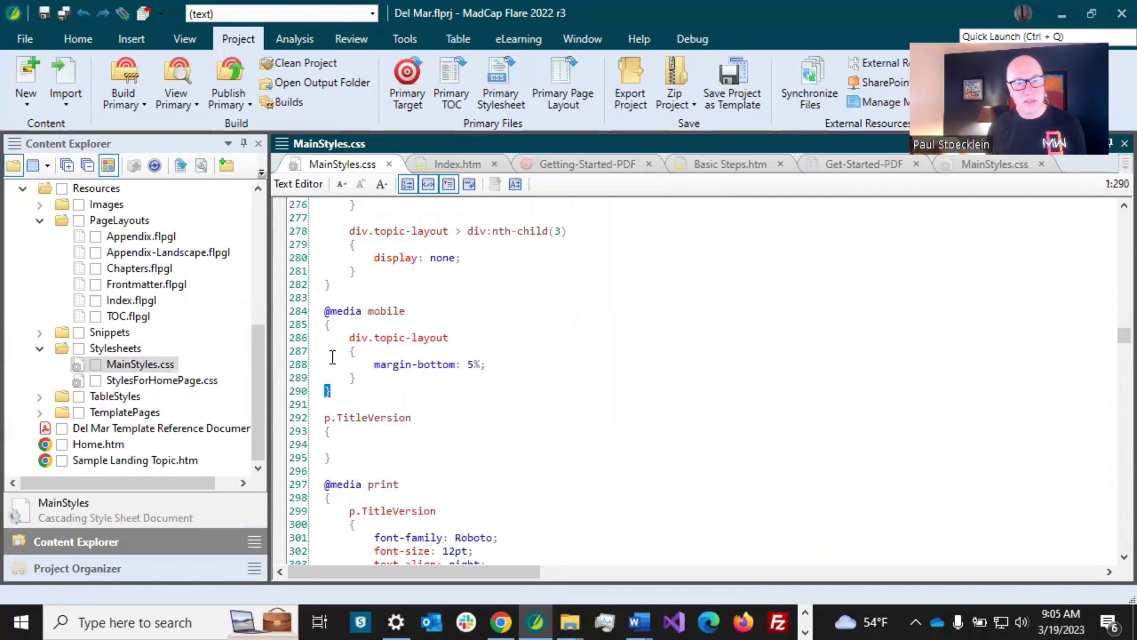
drag(350, 338, 375, 385)
click(370, 382)
click(362, 335)
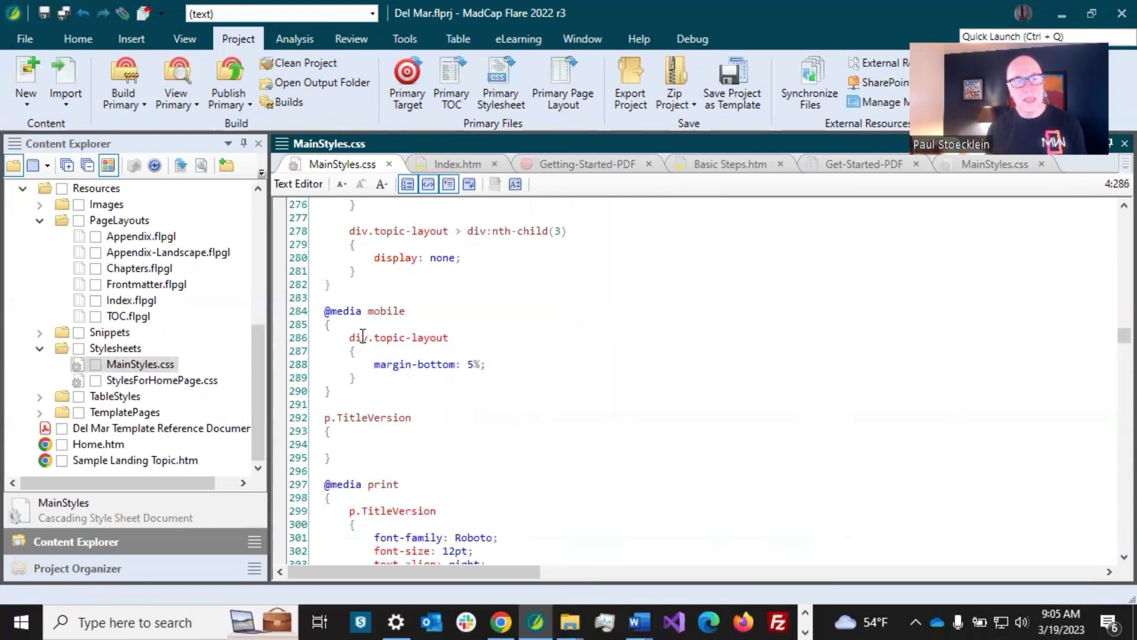
drag(352, 337, 450, 338)
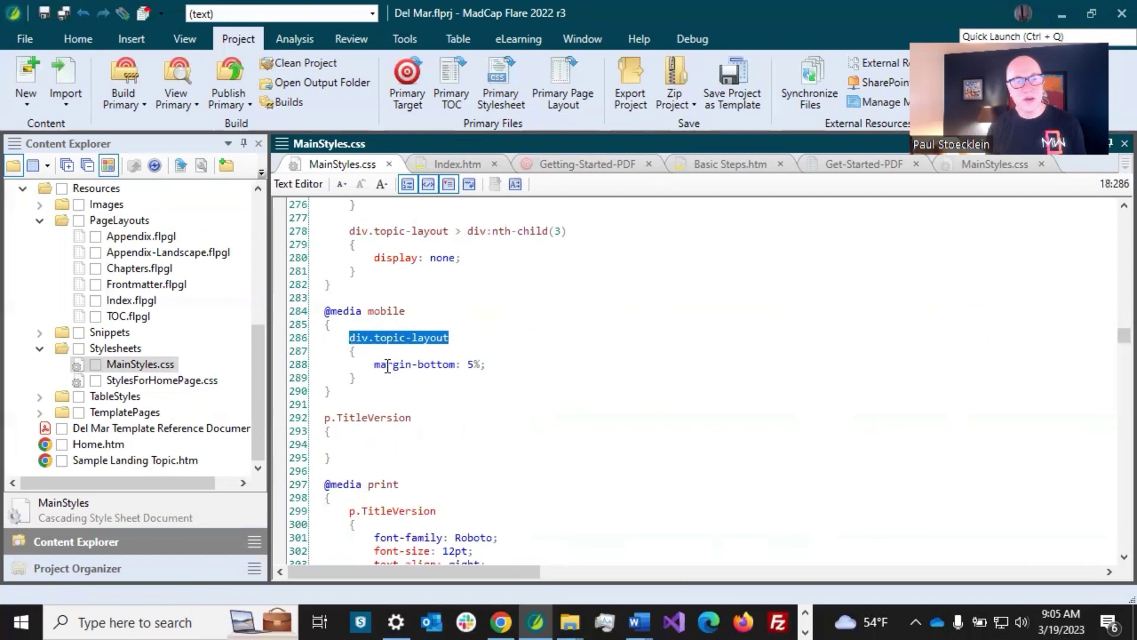
drag(392, 364, 489, 365)
click(431, 375)
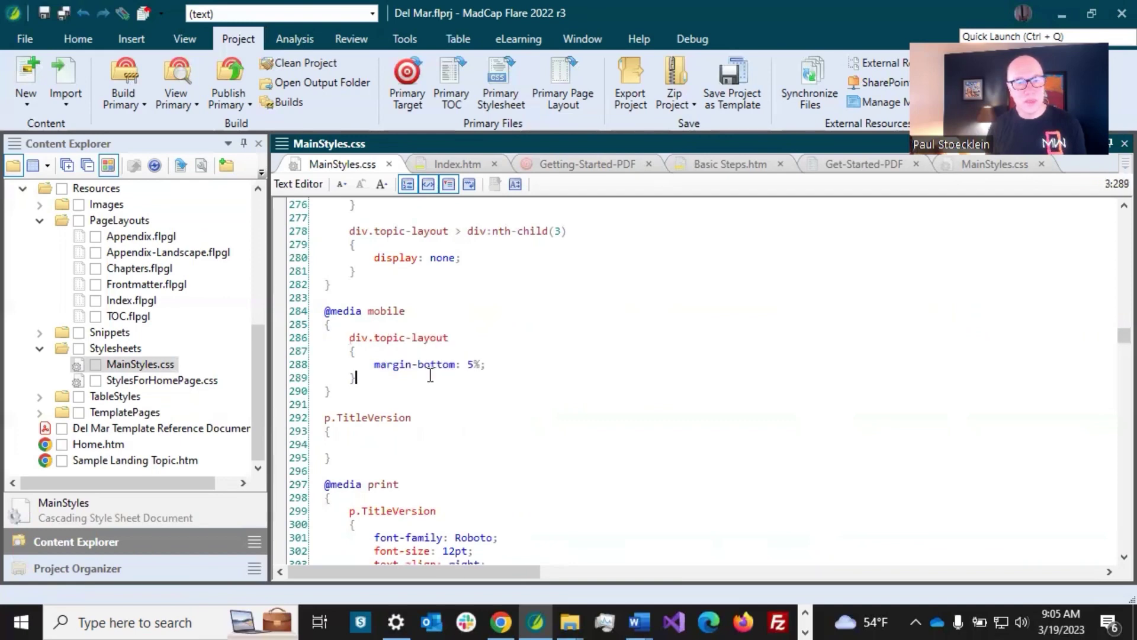
scroll(430, 375, down, 4)
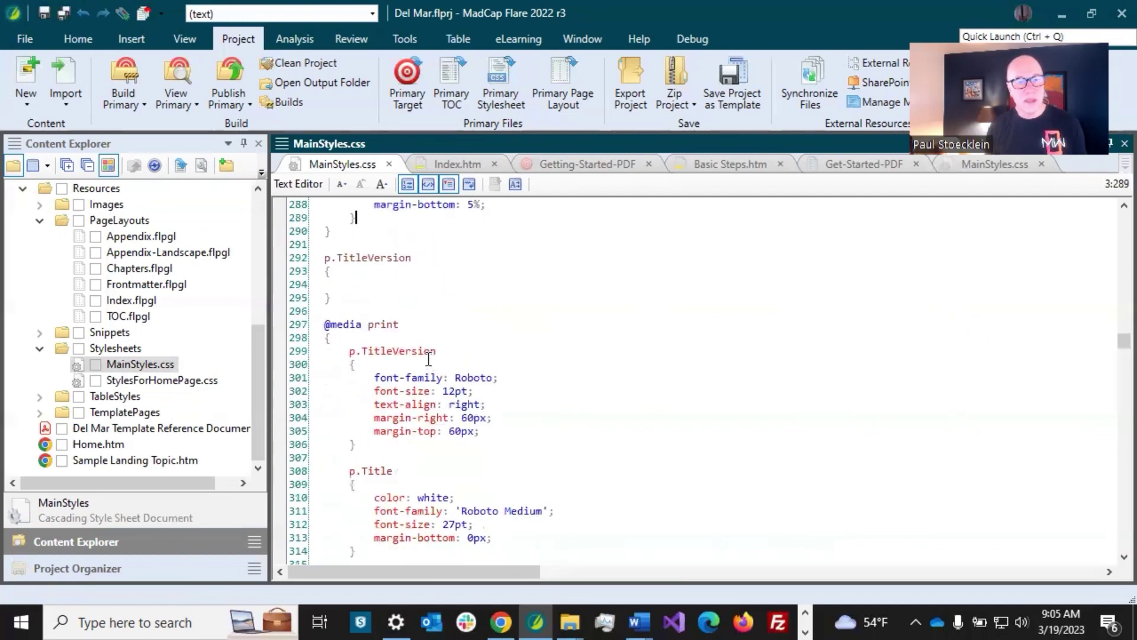
click(394, 325)
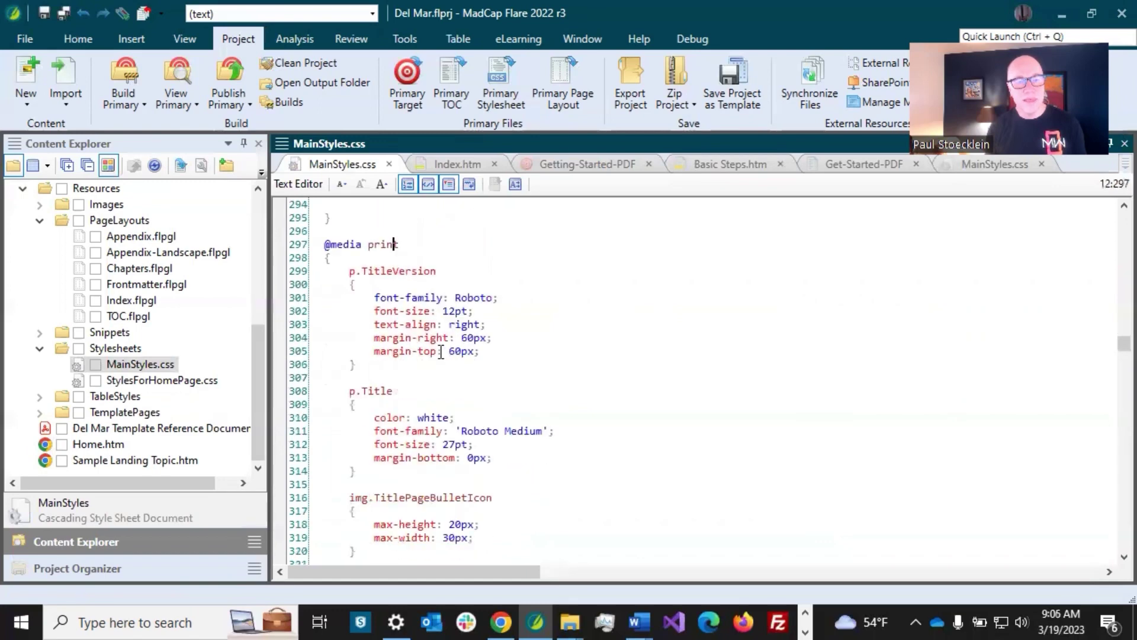
scroll(398, 306, down, 1)
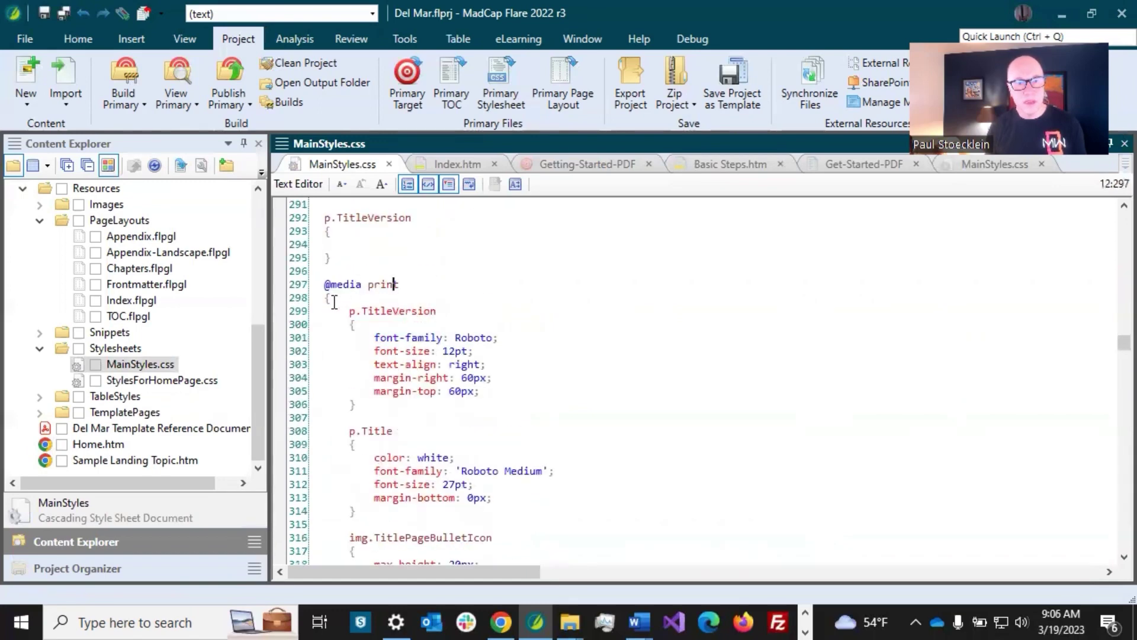
click(325, 298)
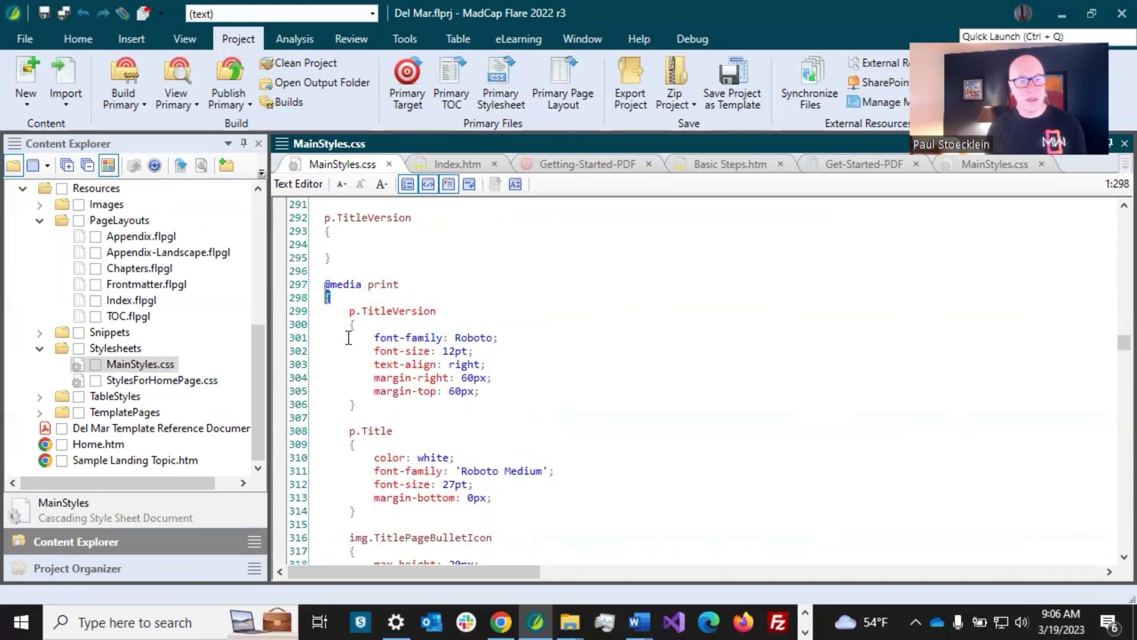
click(381, 316)
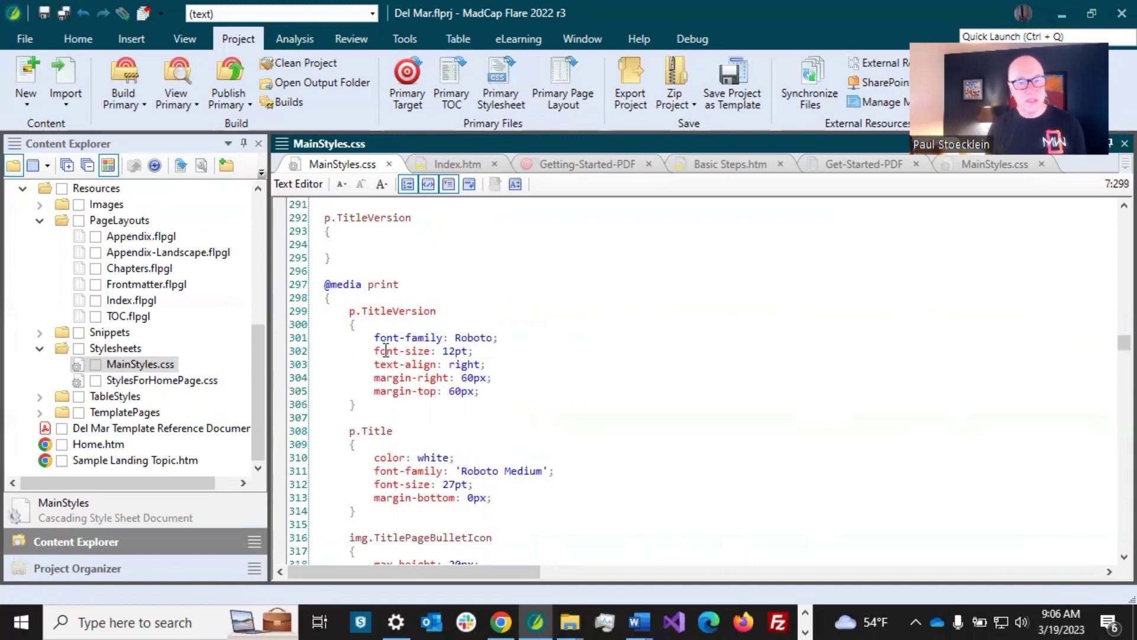
scroll(388, 360, down, 19)
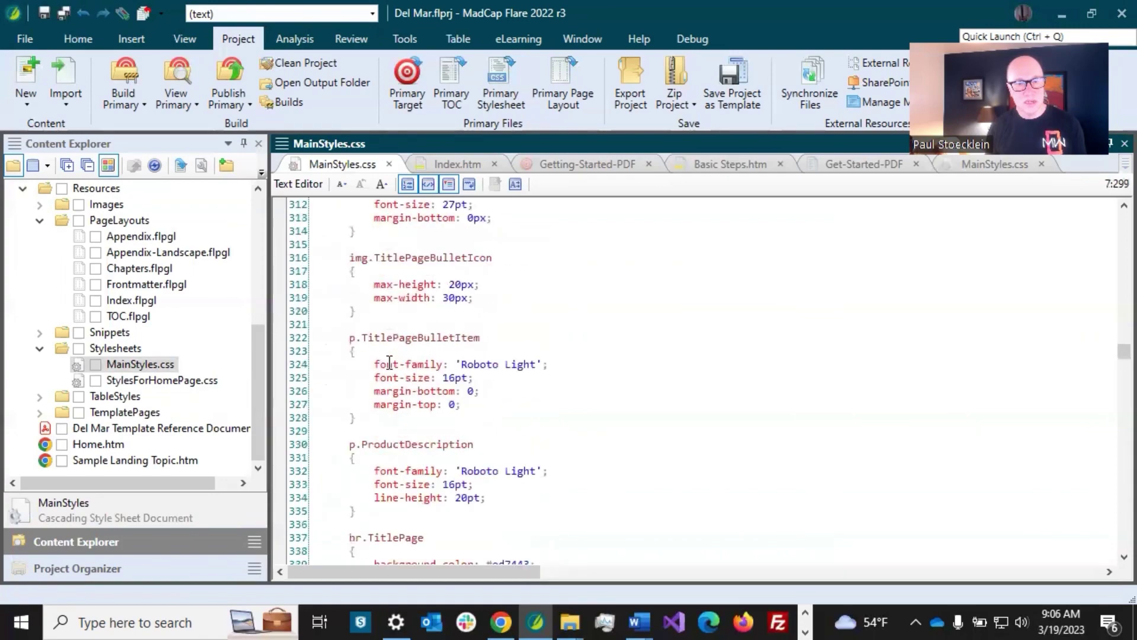
scroll(389, 362, down, 20)
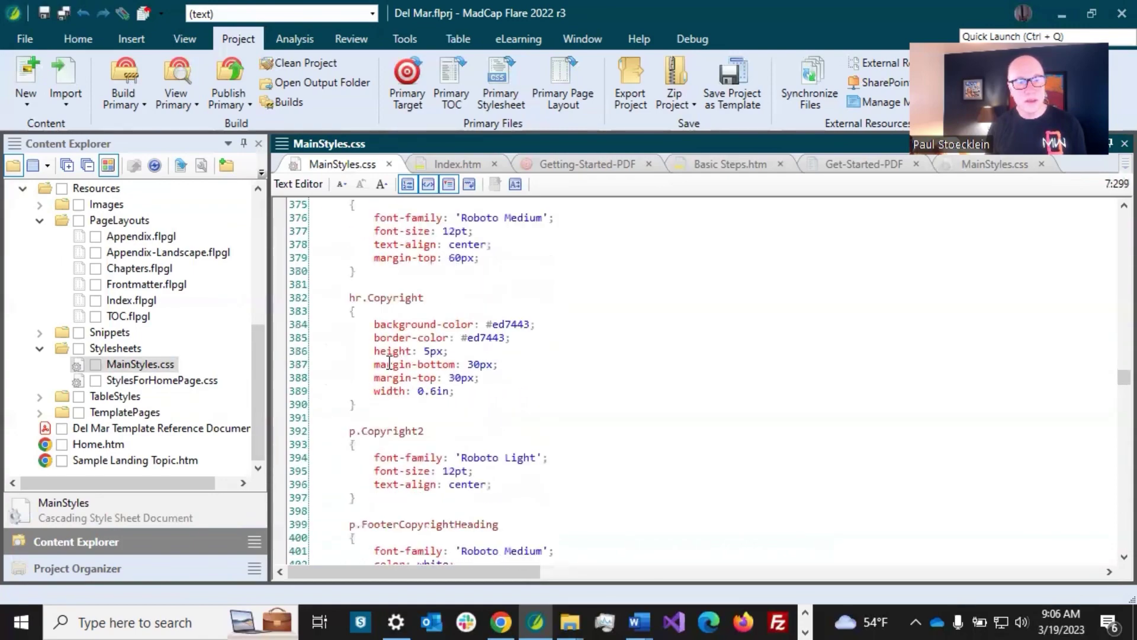
scroll(389, 363, down, 20)
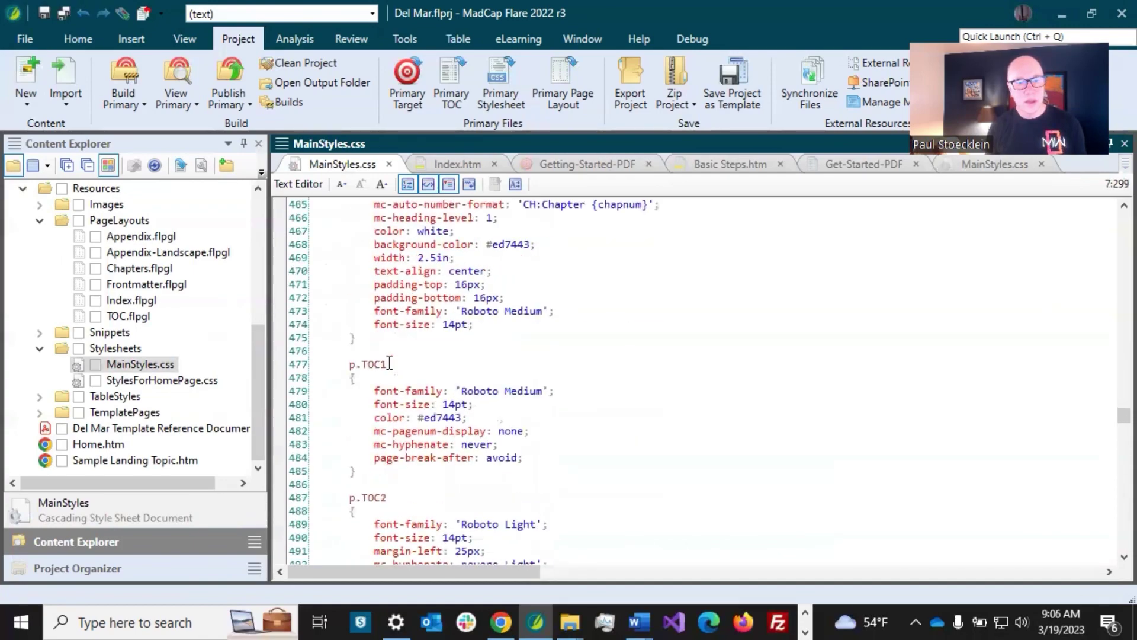
scroll(389, 362, down, 20)
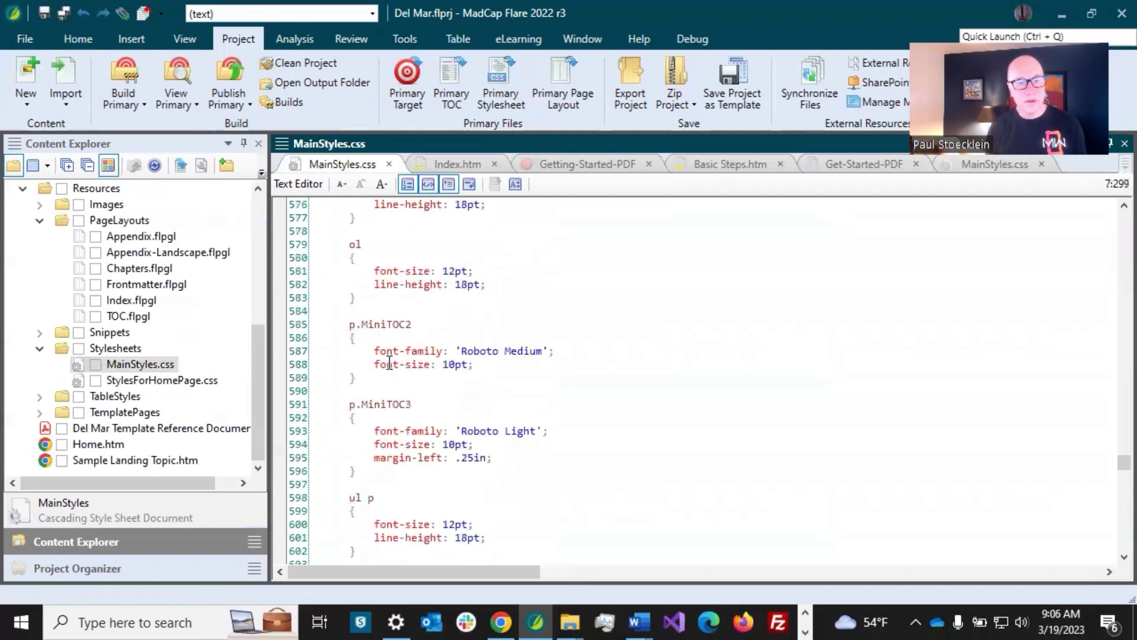
scroll(509, 441, down, 2)
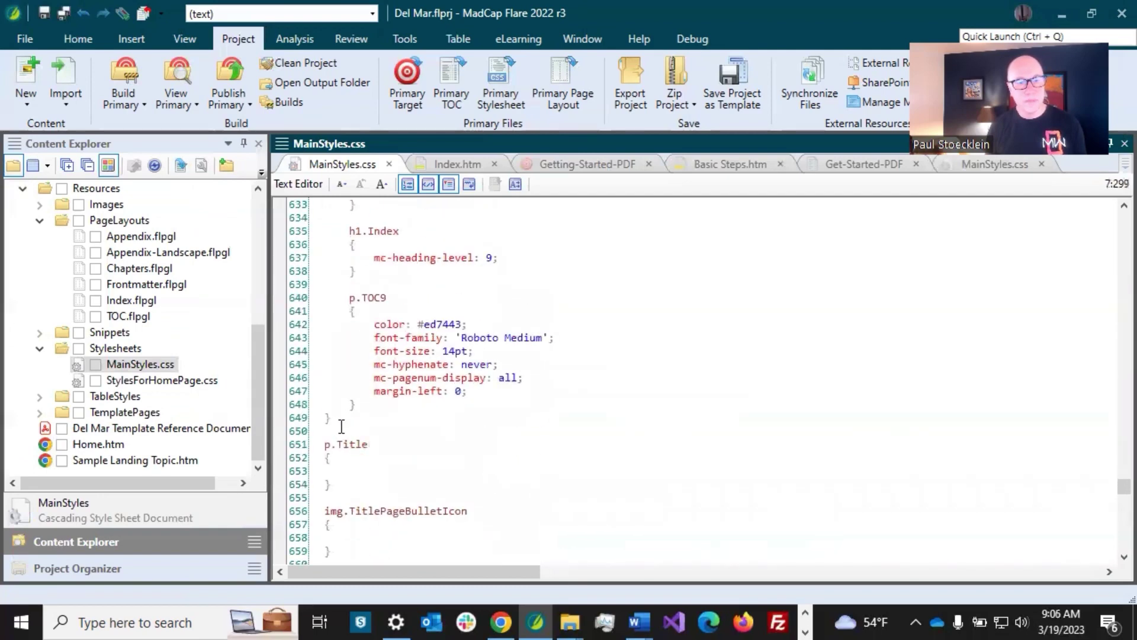
click(326, 418)
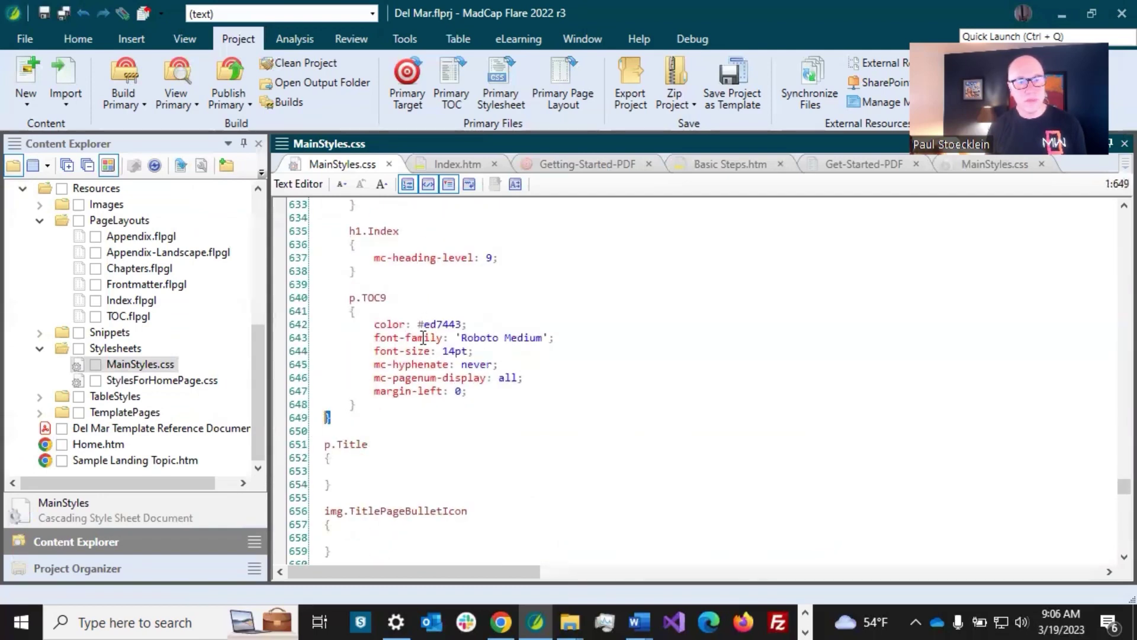
click(379, 443)
scroll(379, 443, down, 2)
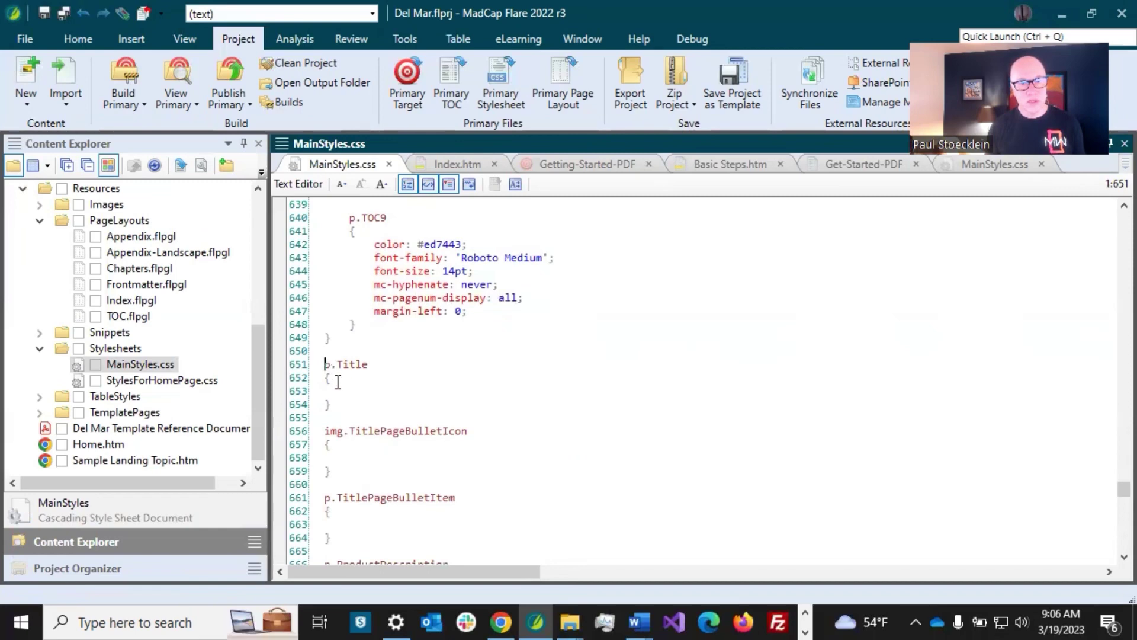
click(329, 338)
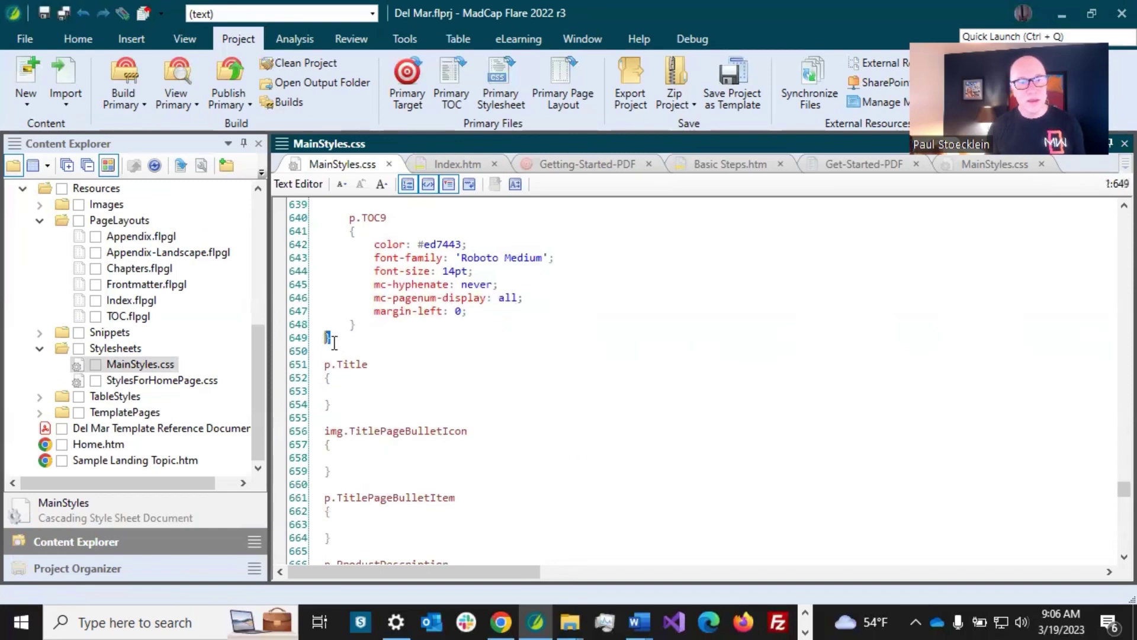
click(350, 364)
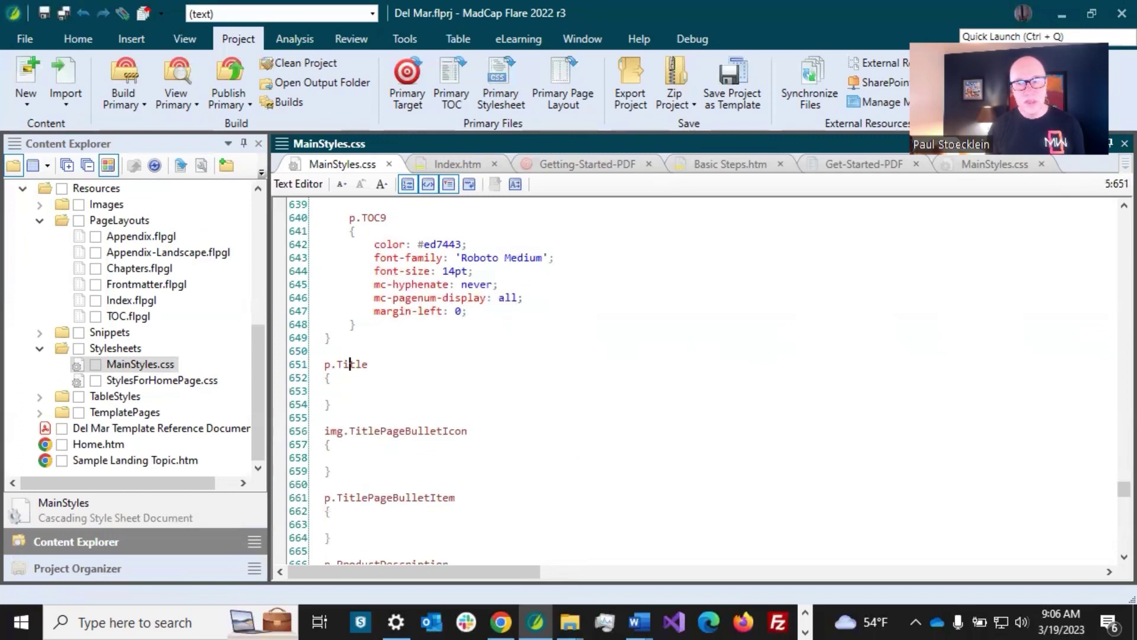
drag(1122, 490, 1112, 558)
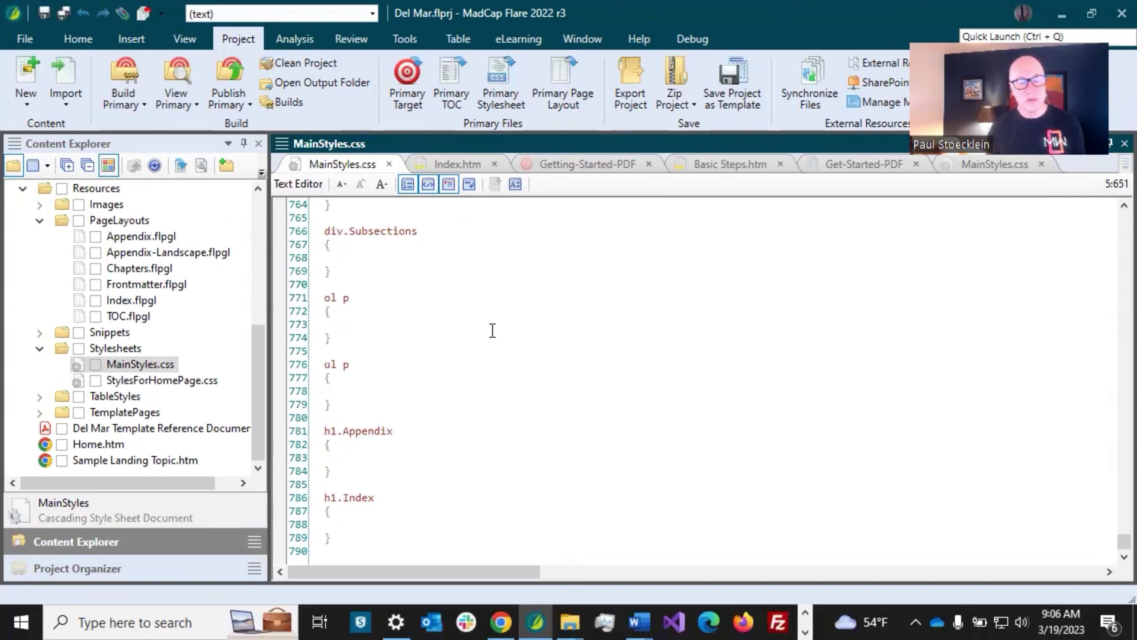
text(u)
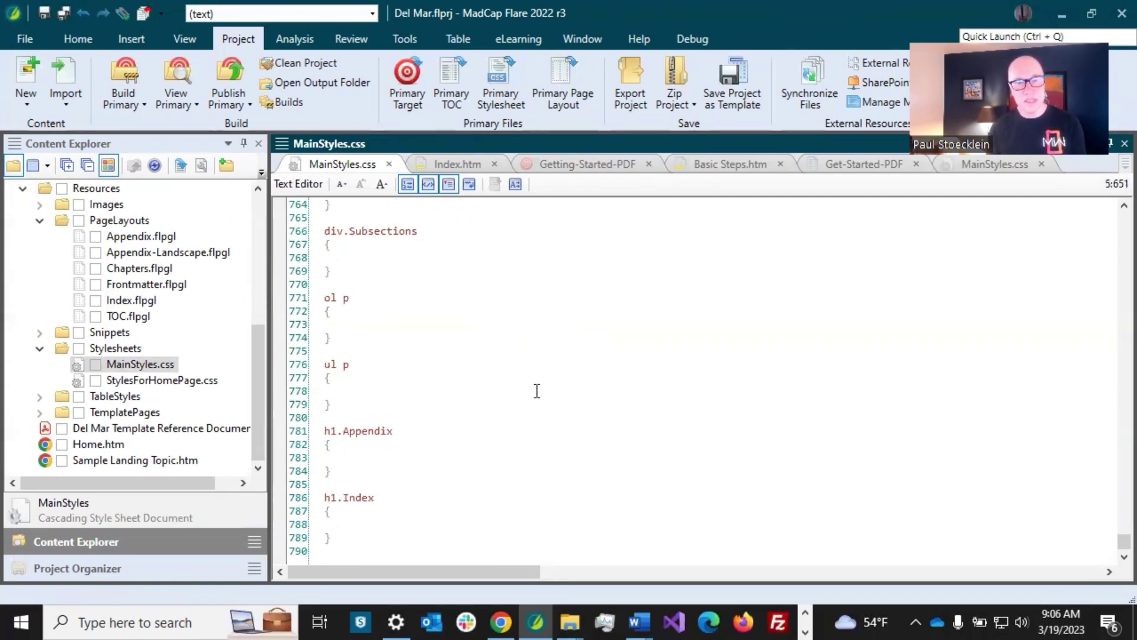
click(358, 536)
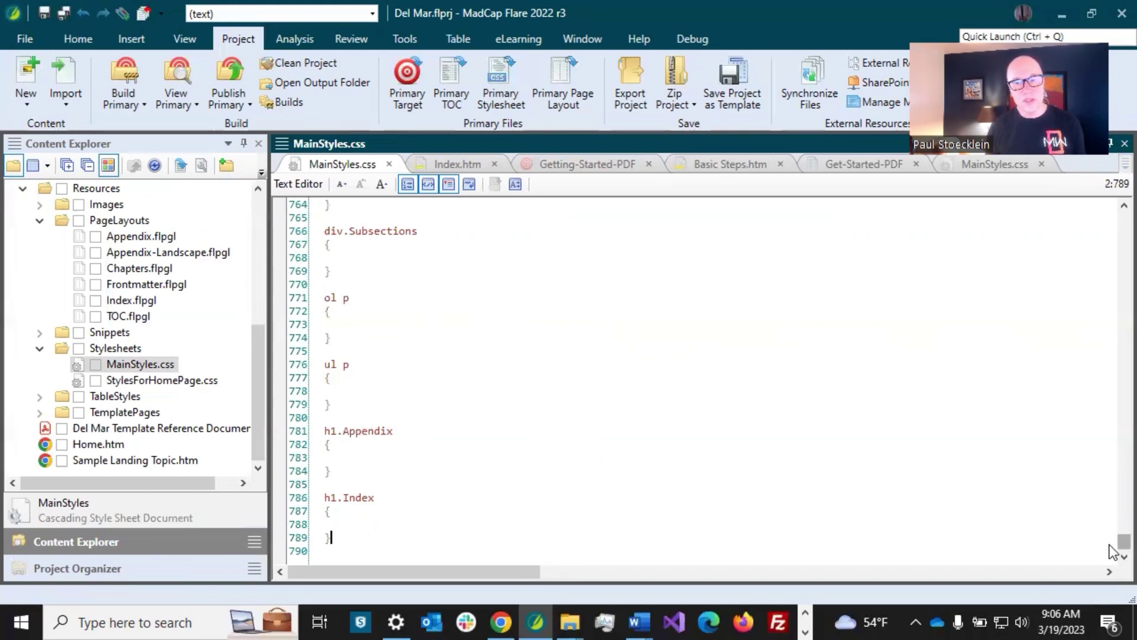
drag(1123, 541, 1111, 228)
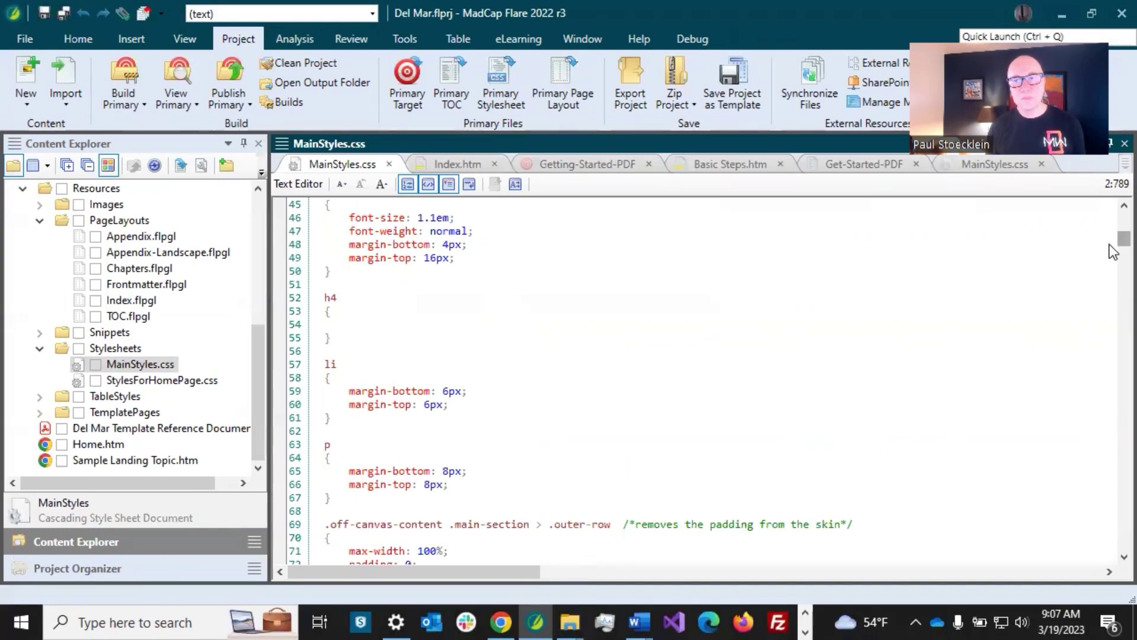
drag(1110, 244, 1101, 464)
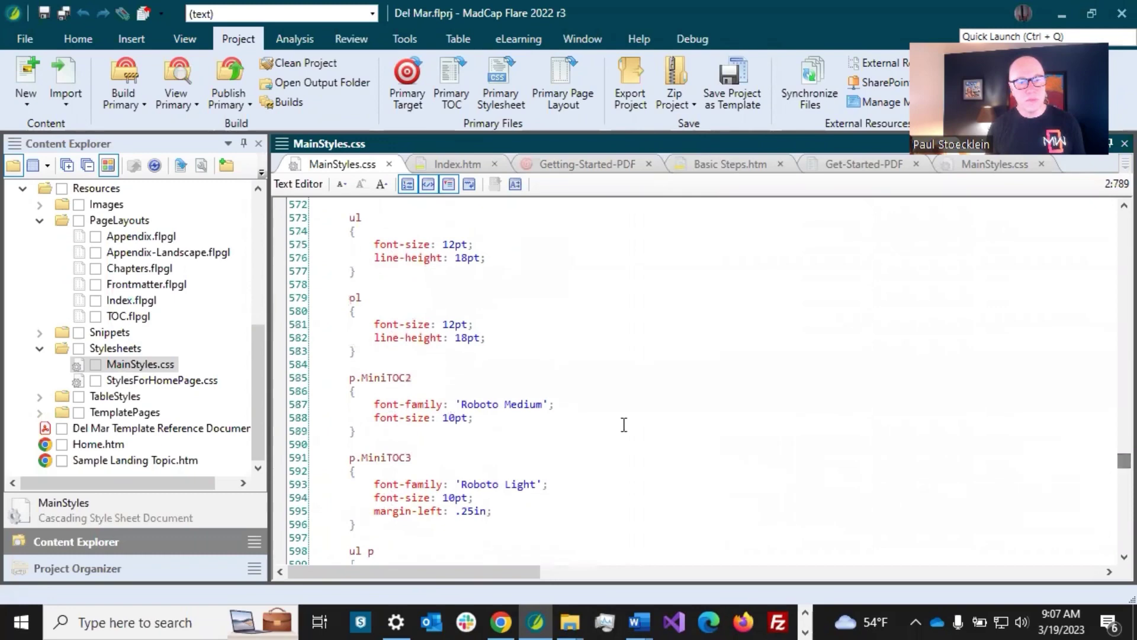
scroll(350, 375, down, 1)
click(382, 337)
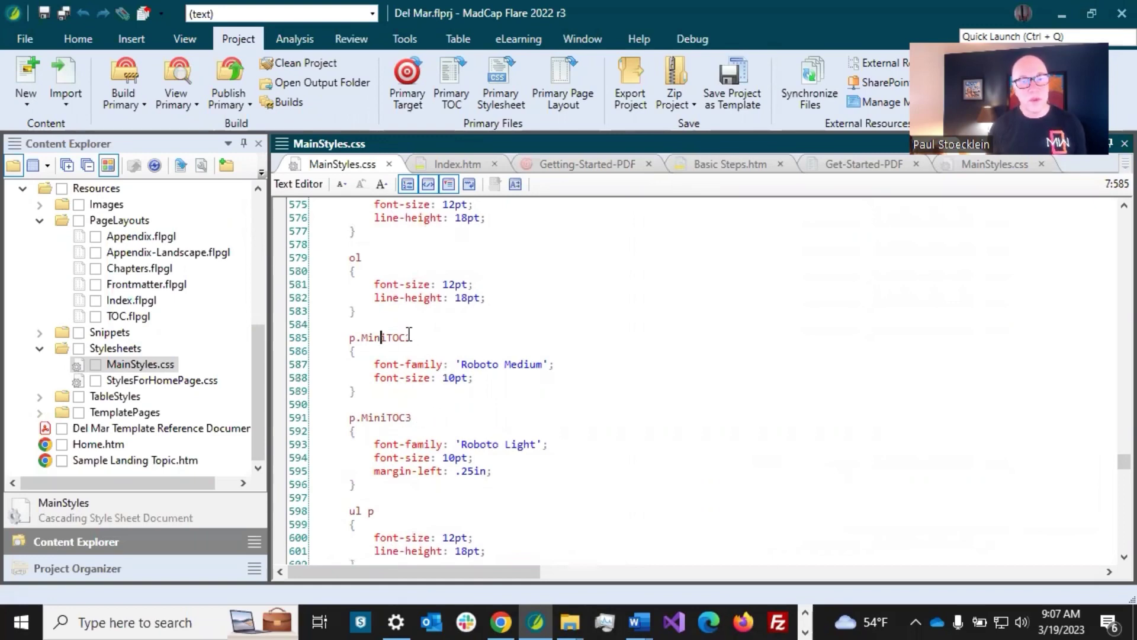
drag(406, 336, 414, 337)
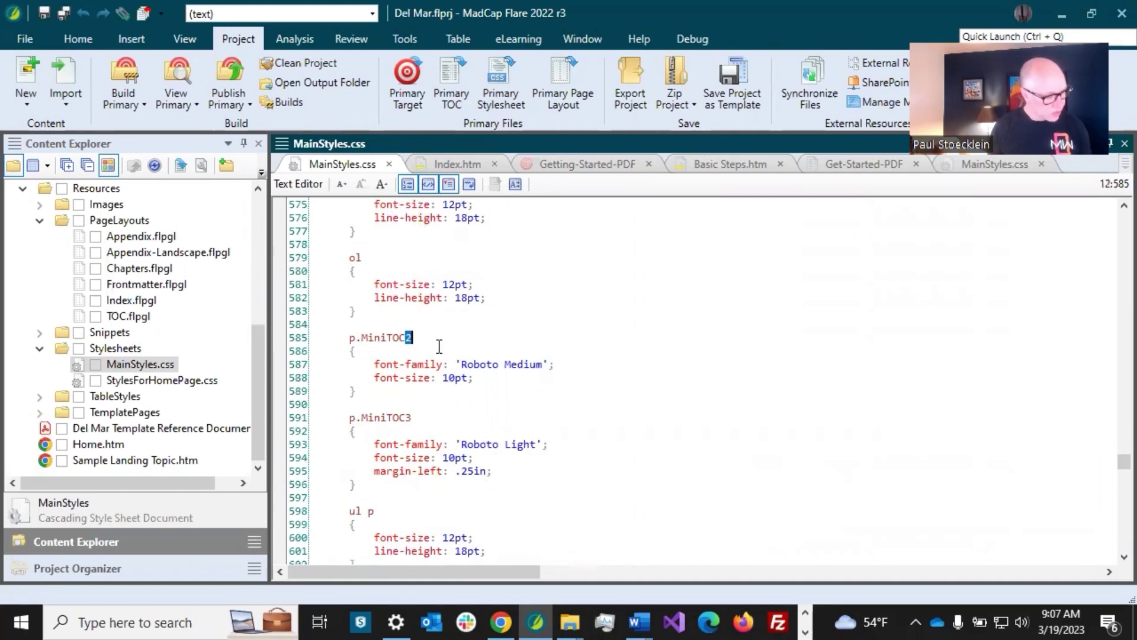
text(1)
click(408, 417)
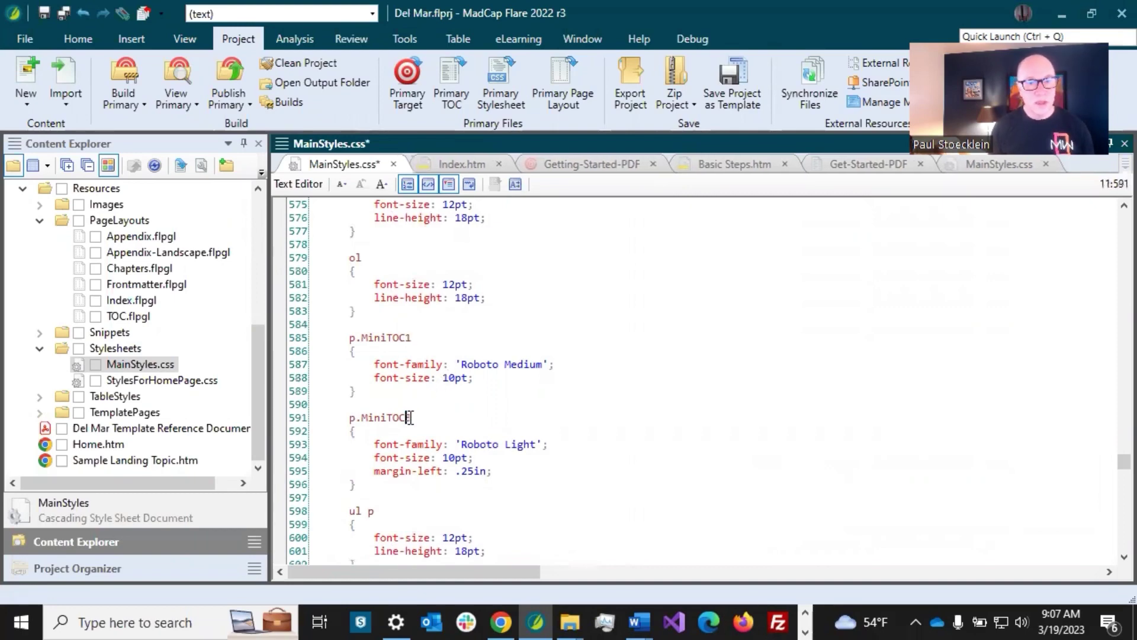
text(2)
- Duplicate the p.MiniTOC2 rule directly below itself, align its indentation and rename the copy's selector to p.MiniTOC3
drag(370, 482, 308, 423)
key(ctrl+c)
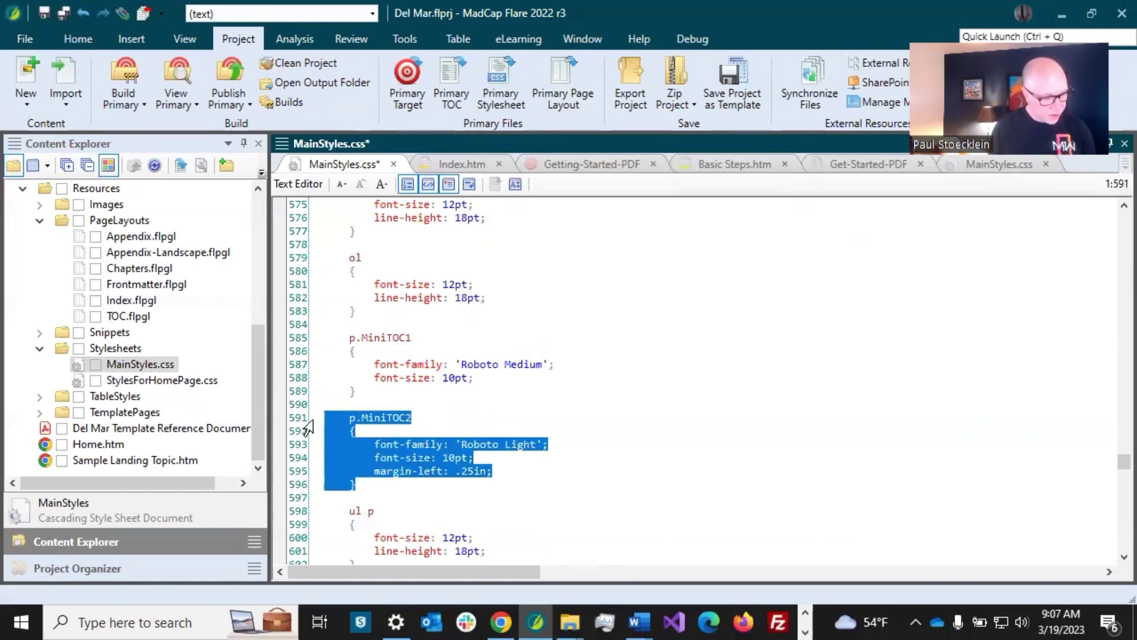
click(371, 483)
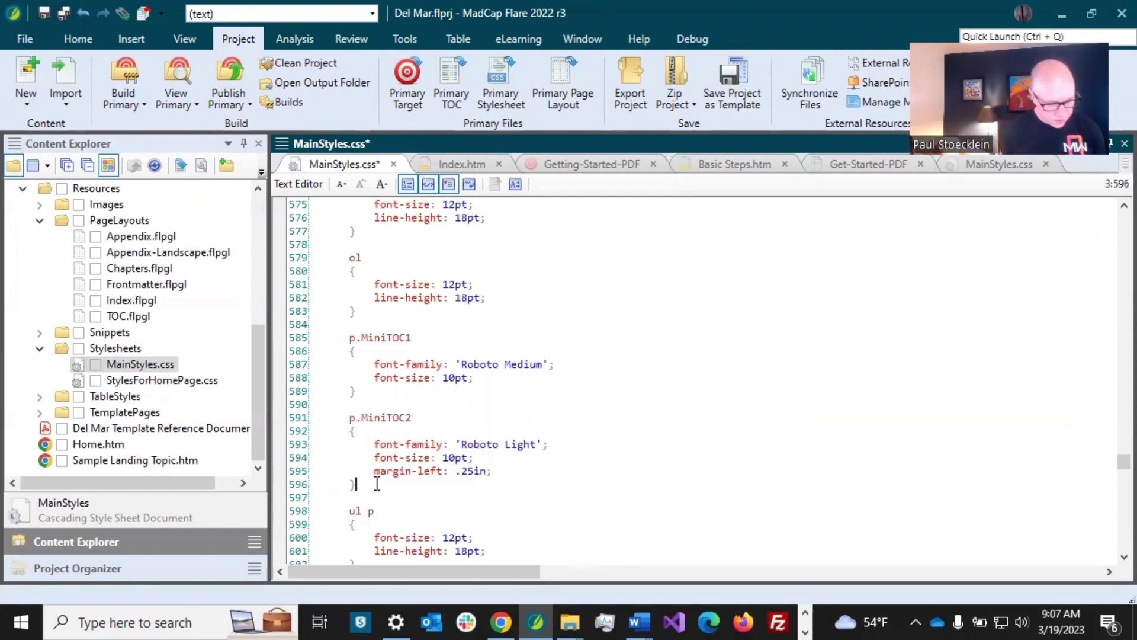
key(Return)
key(Return)
key(ctrl+v)
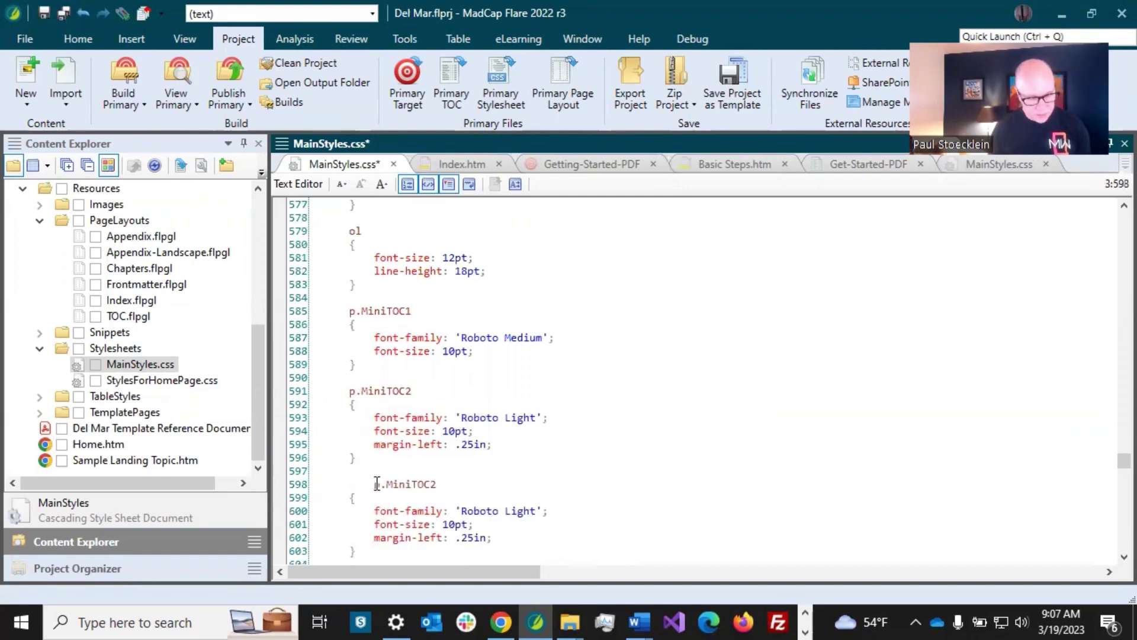
key(BackSpace)
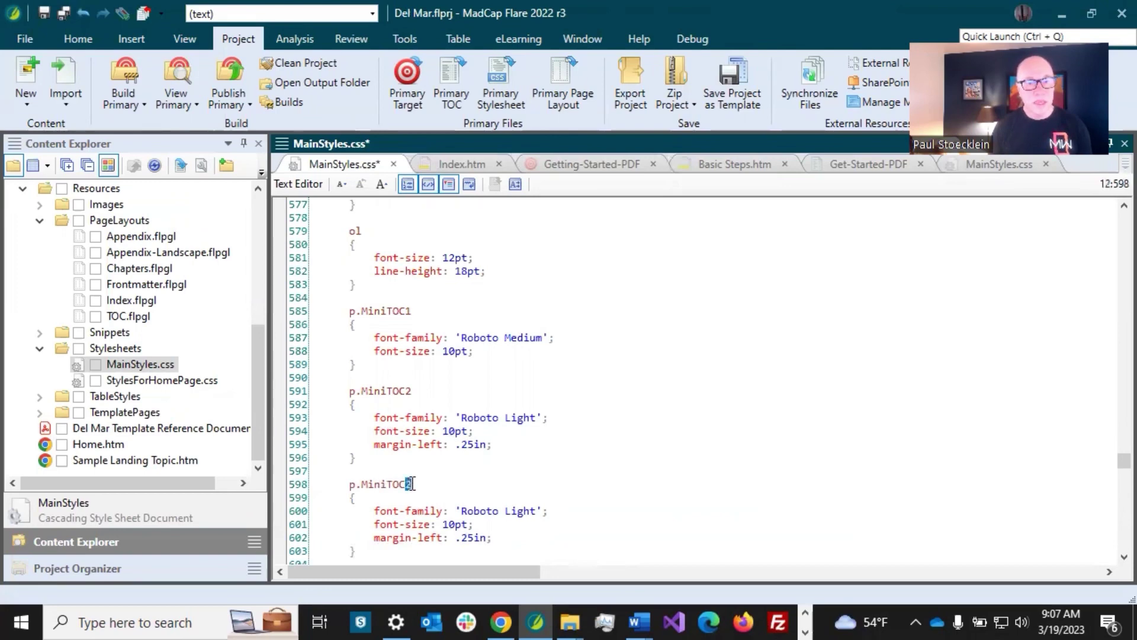
text(3)
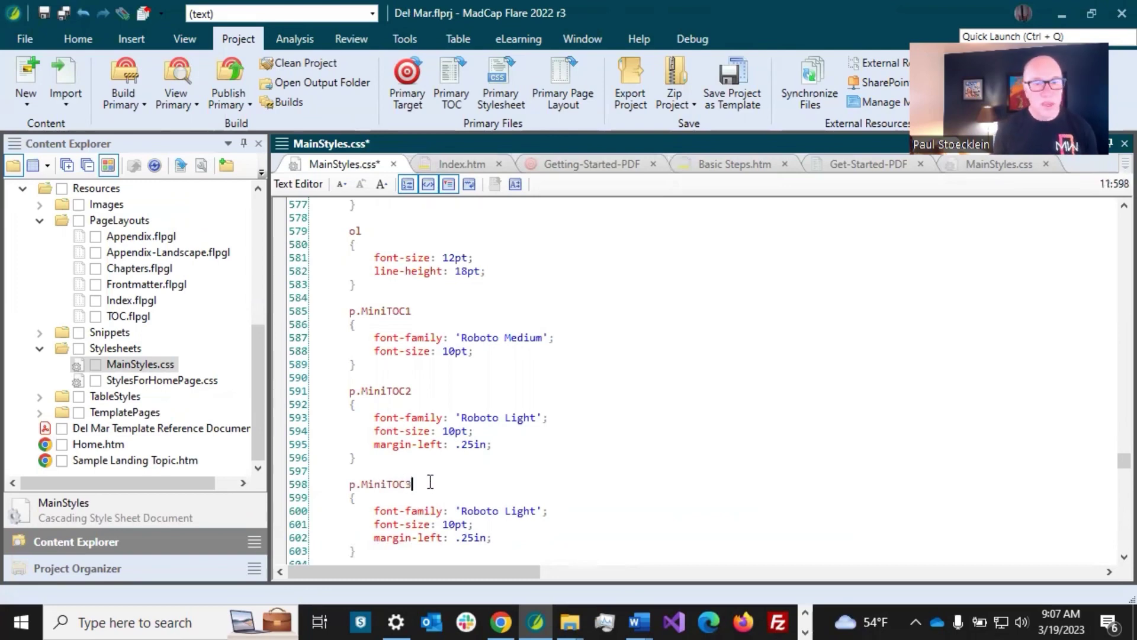
- Set the margin-left of the new p.MiniTOC3 rule to .35in
scroll(426, 480, down, 2)
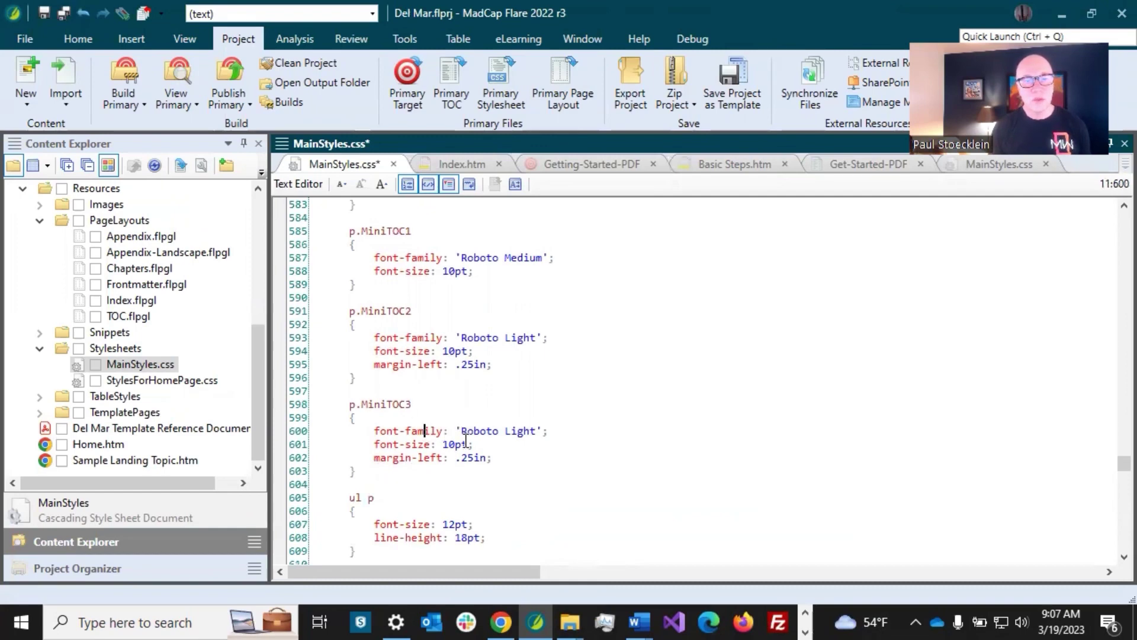
click(394, 310)
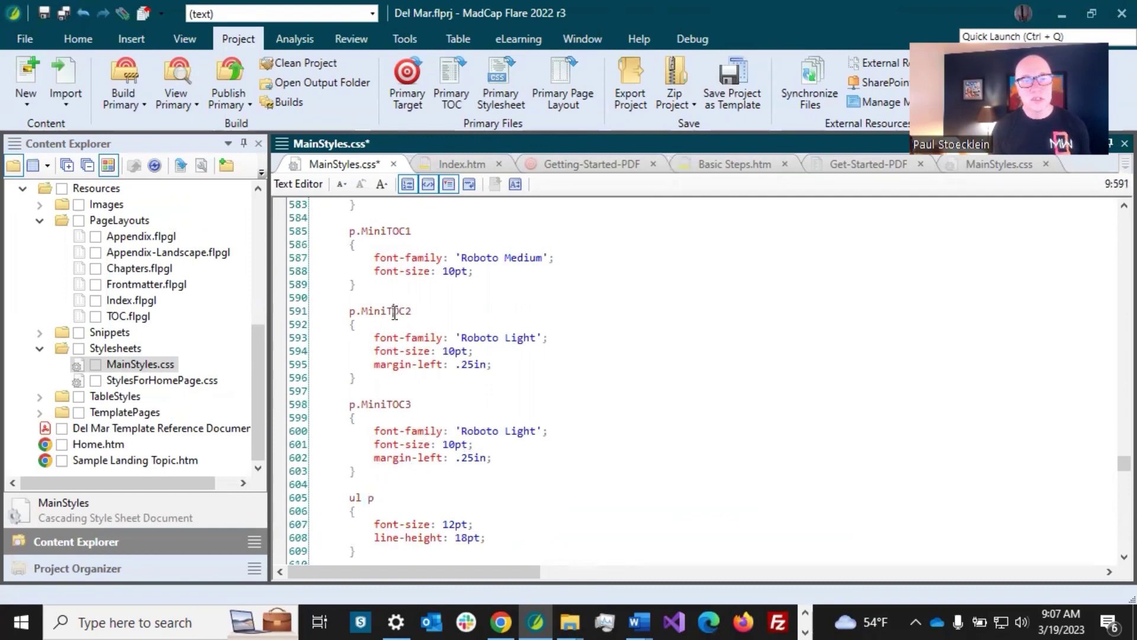
click(460, 351)
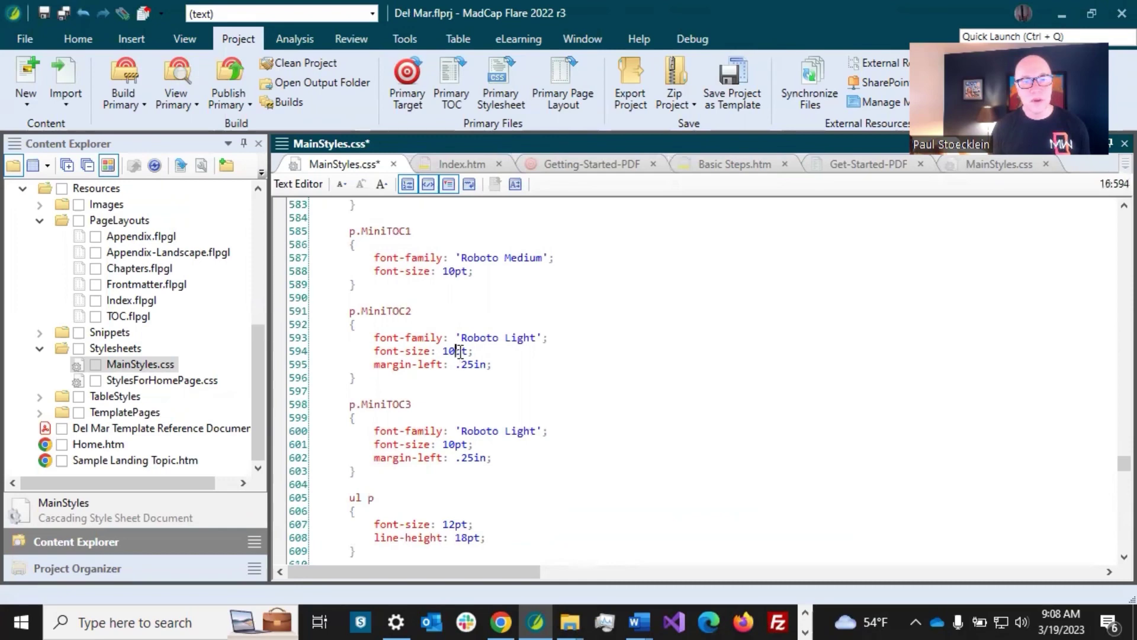
click(466, 458)
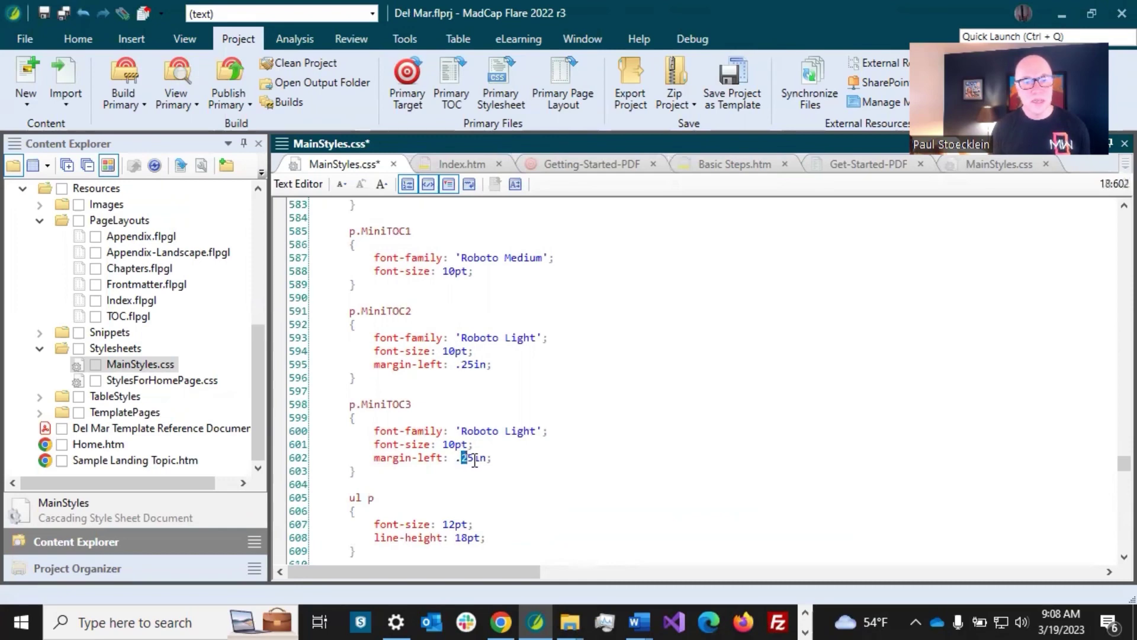
text(3)
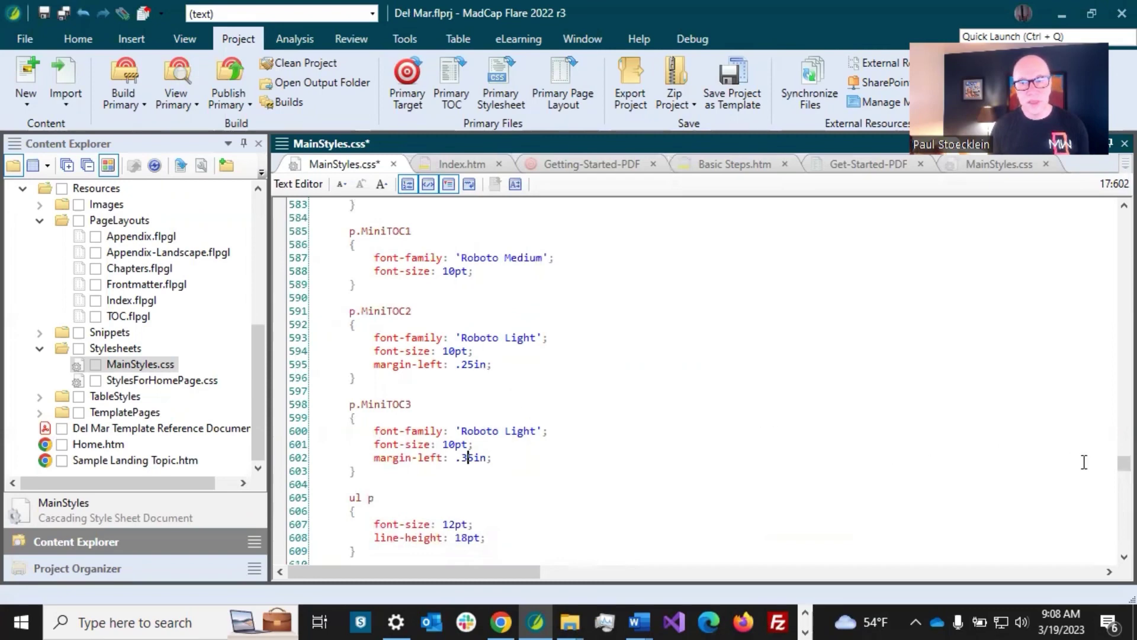
- Save all changes to MainStyles.css and close its code view
scroll(778, 413, up, 3)
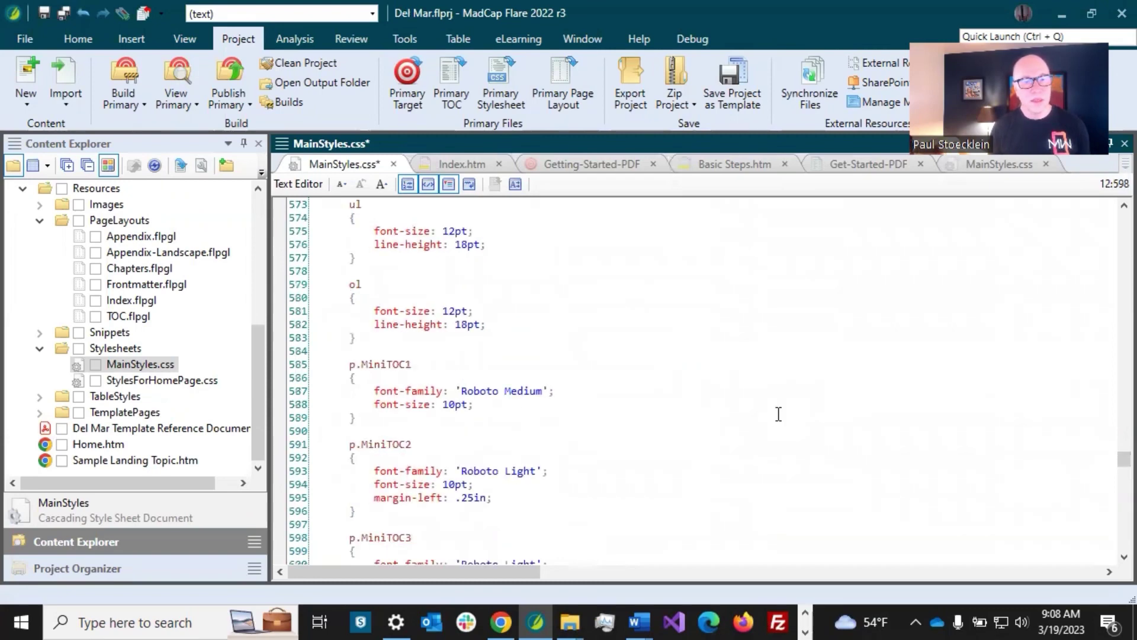
click(66, 19)
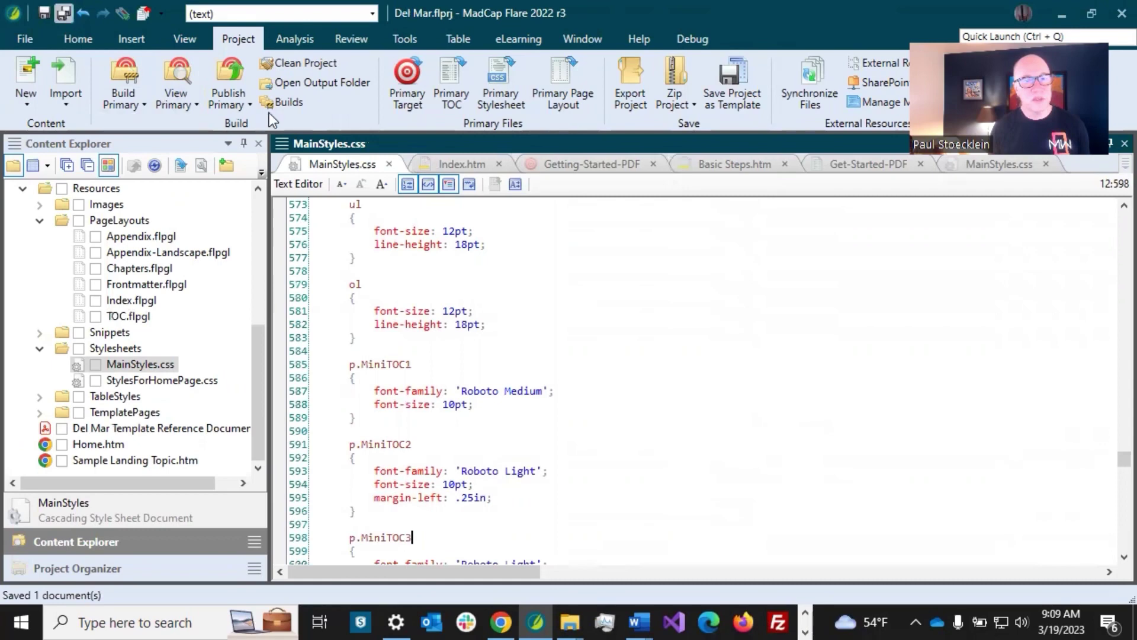
click(389, 164)
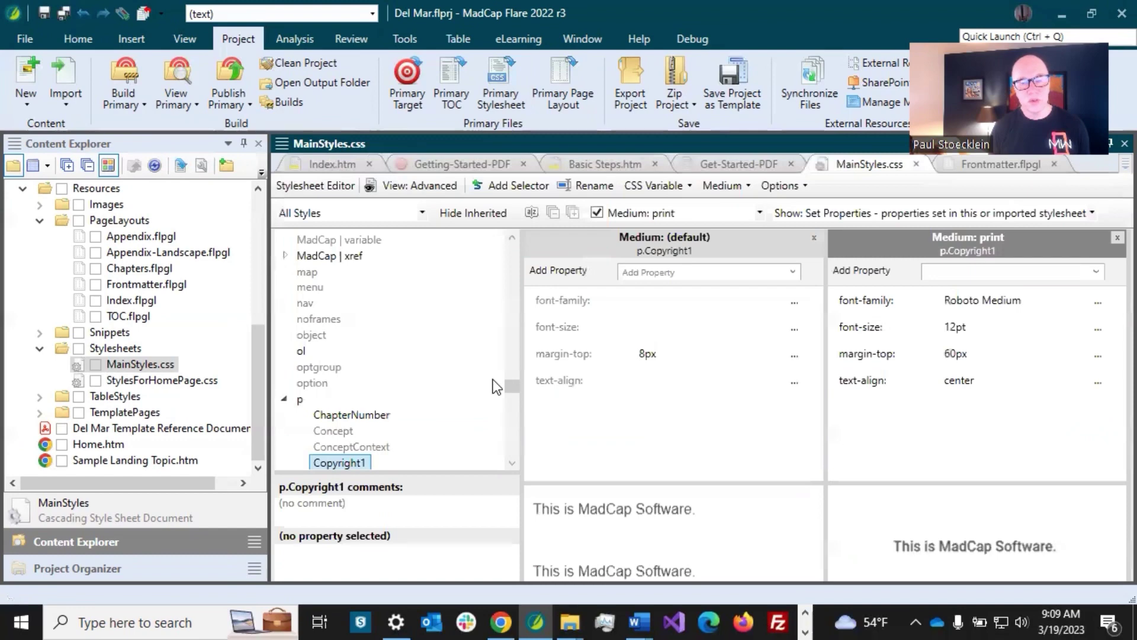
- Compare the print medium properties of the MiniTOC1, MiniTOC2 and MiniTOC3 paragraph styles in the Stylesheet Editor
drag(511, 386, 515, 414)
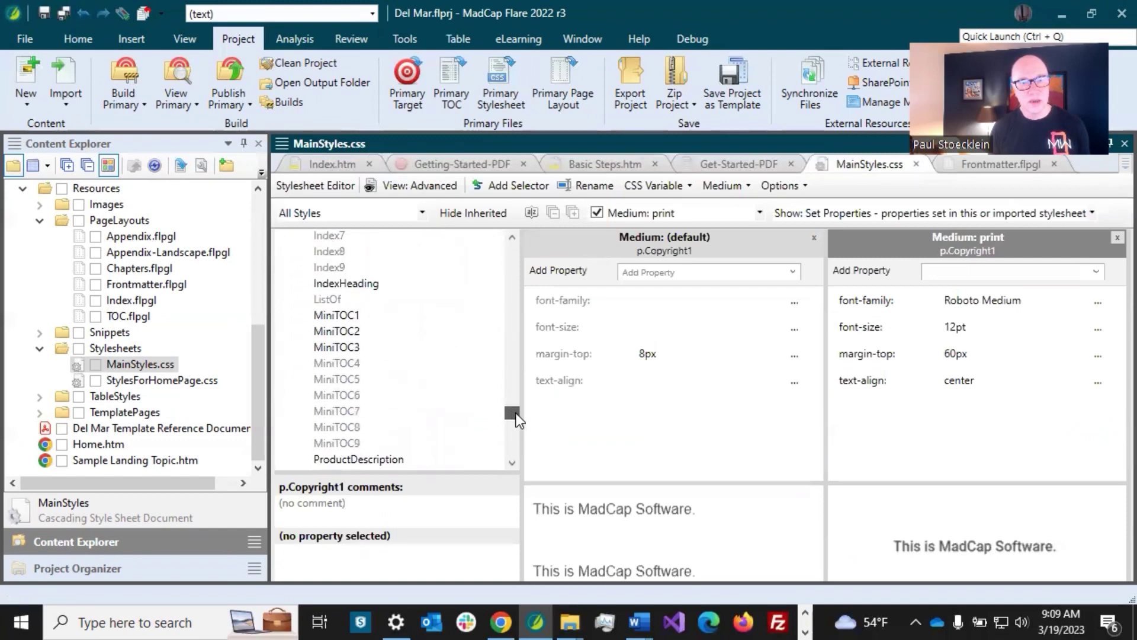
click(347, 330)
click(355, 350)
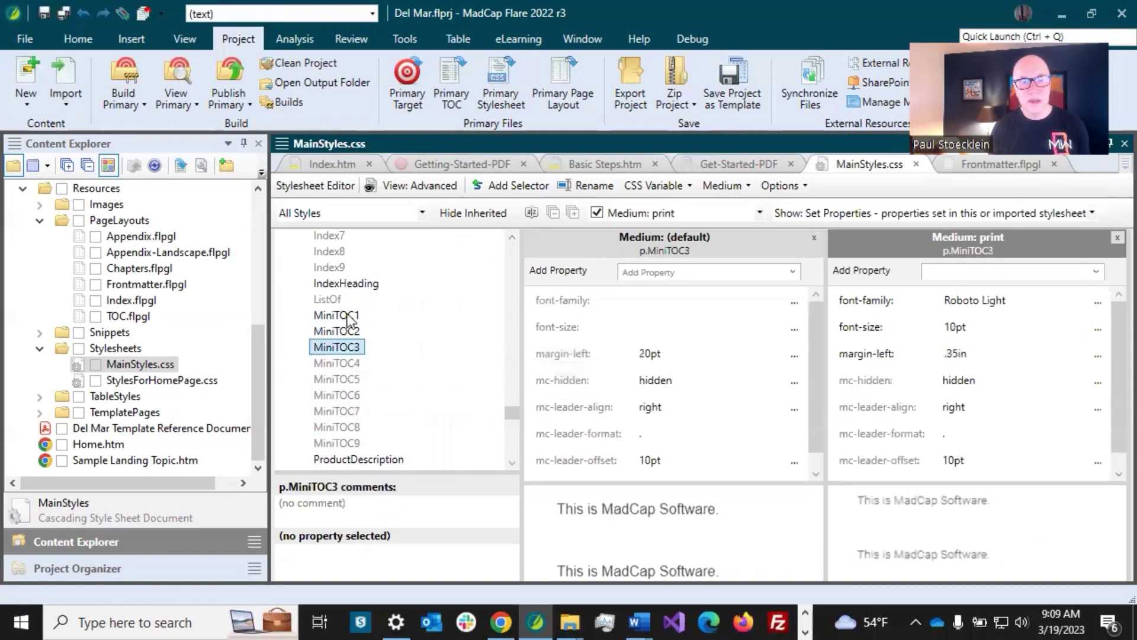
click(359, 318)
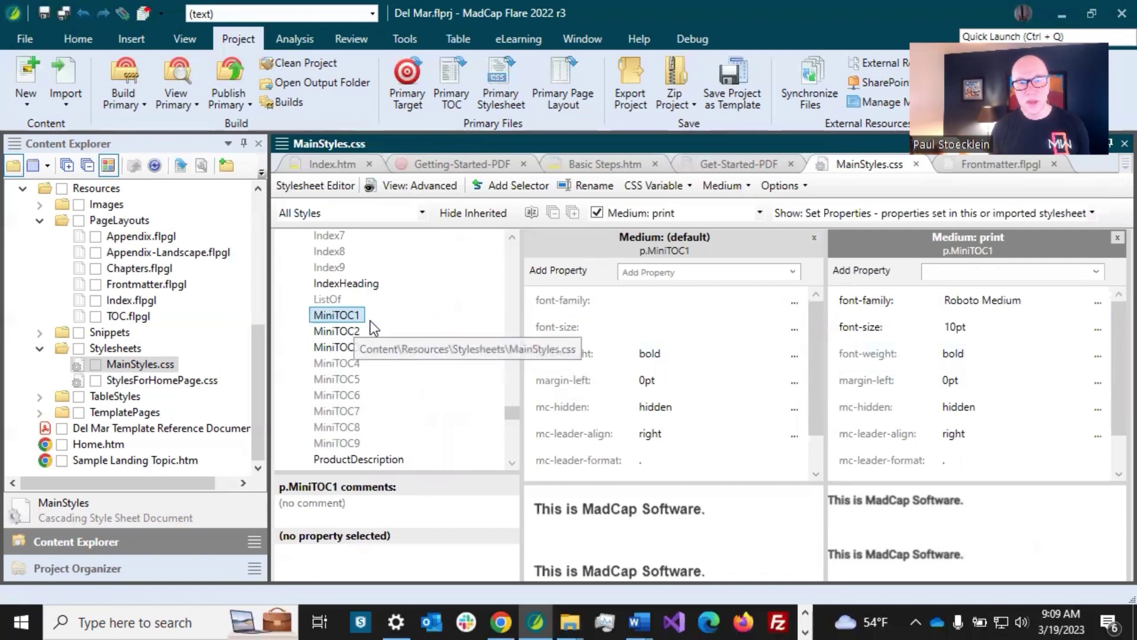
click(354, 337)
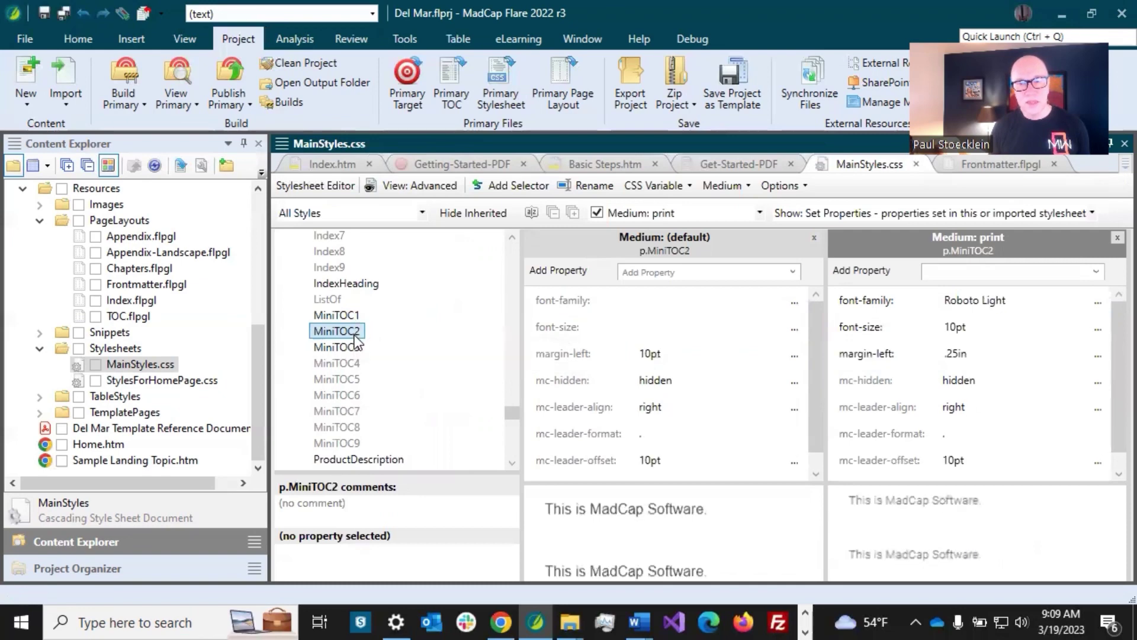
click(354, 347)
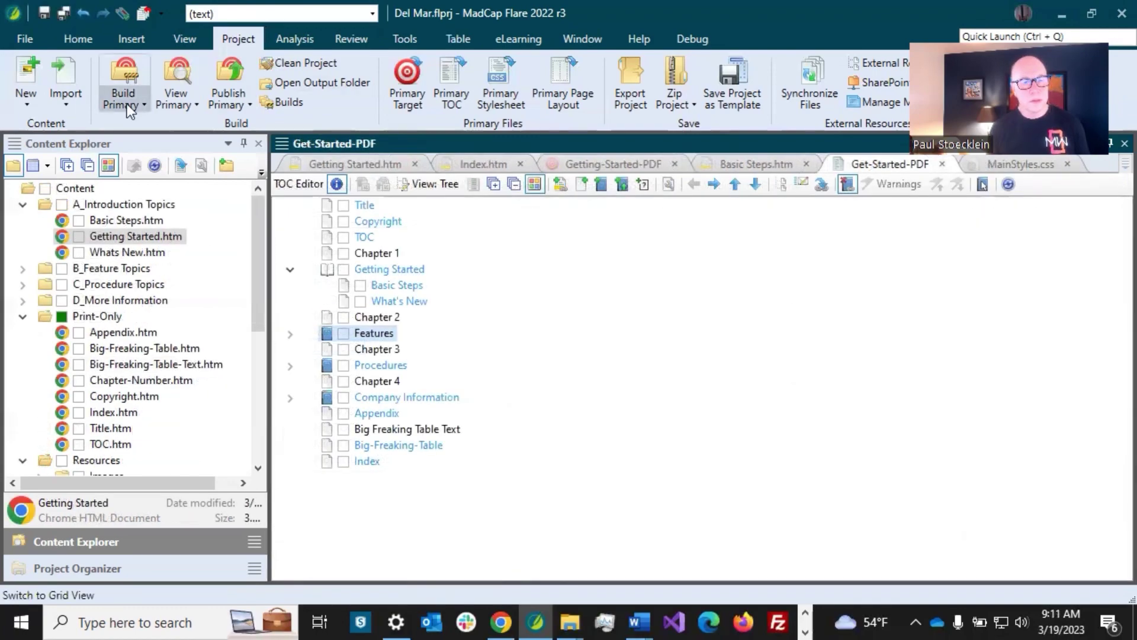
- Build the primary target and review the cover, copyright, table of contents and Chapter 1 pages of the PDF in Adobe Acrobat Reader
click(127, 104)
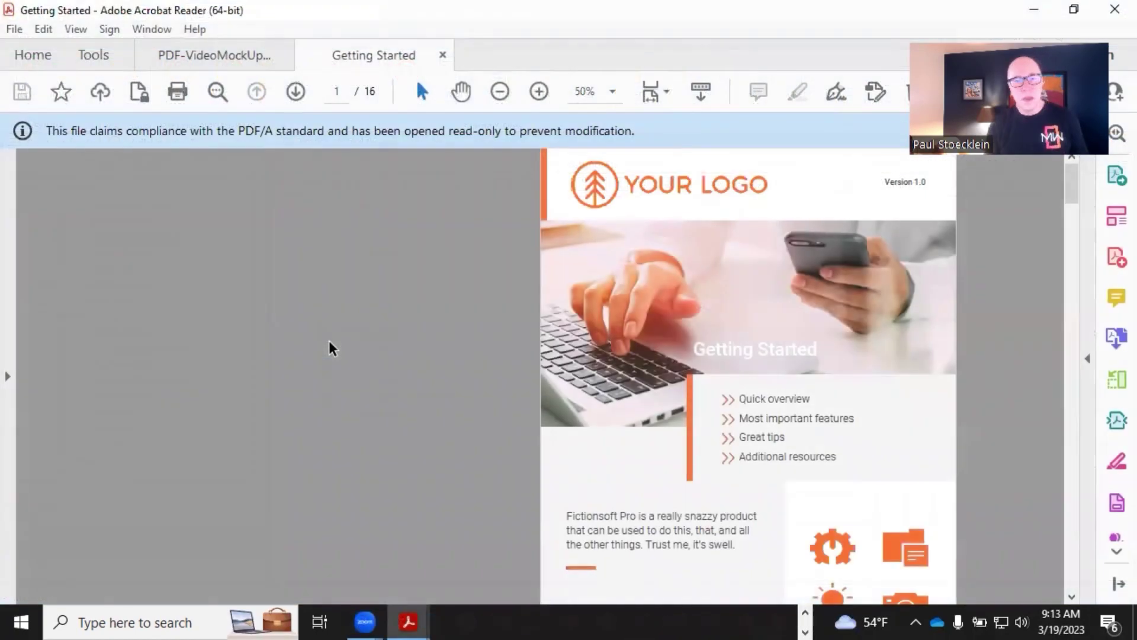
scroll(329, 340, down, 10)
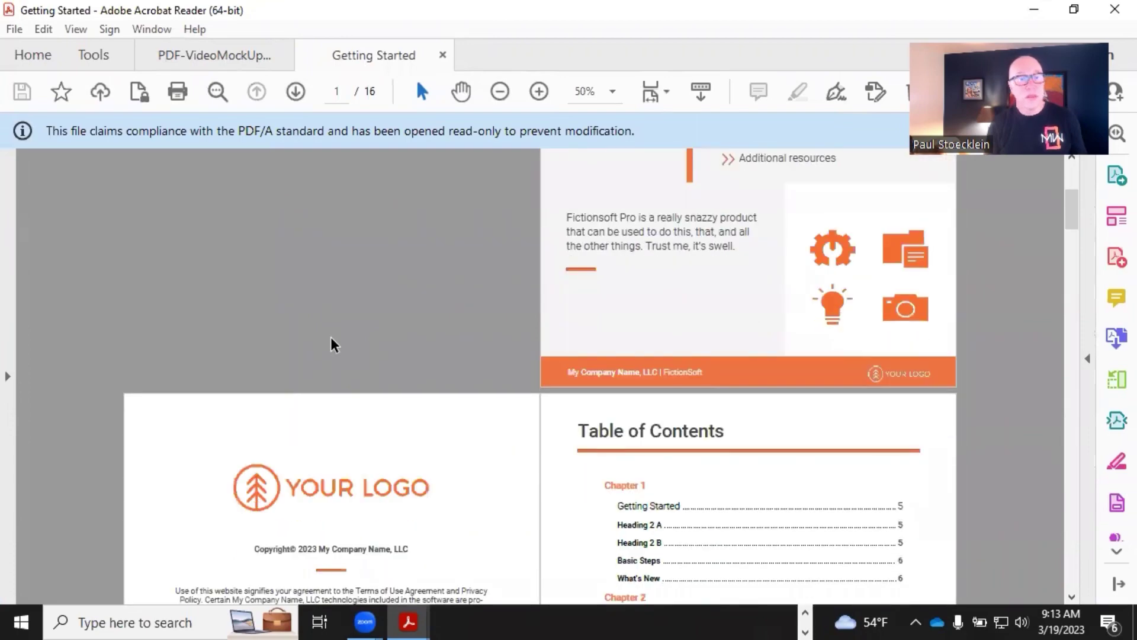
scroll(330, 338, down, 1)
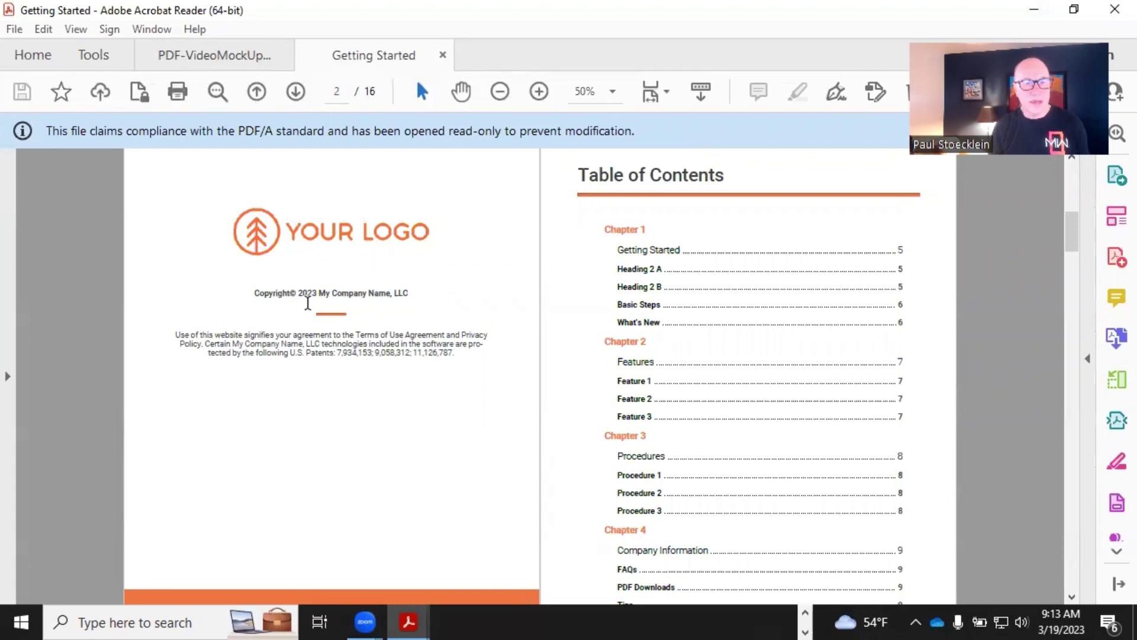
scroll(308, 301, down, 3)
scroll(308, 305, up, 2)
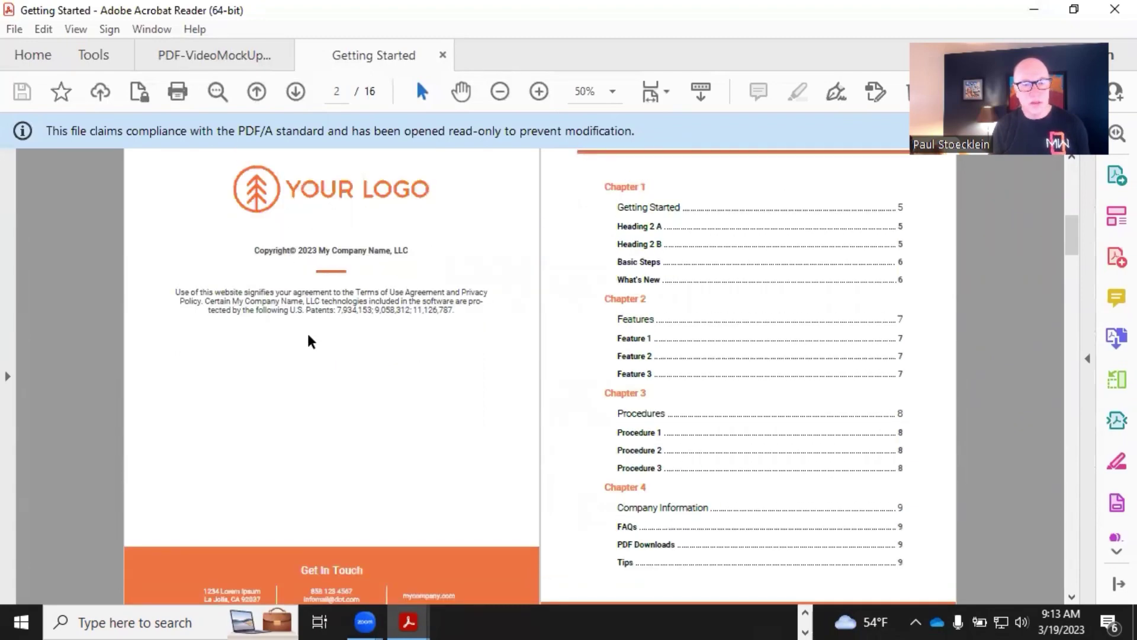
scroll(308, 340, down, 6)
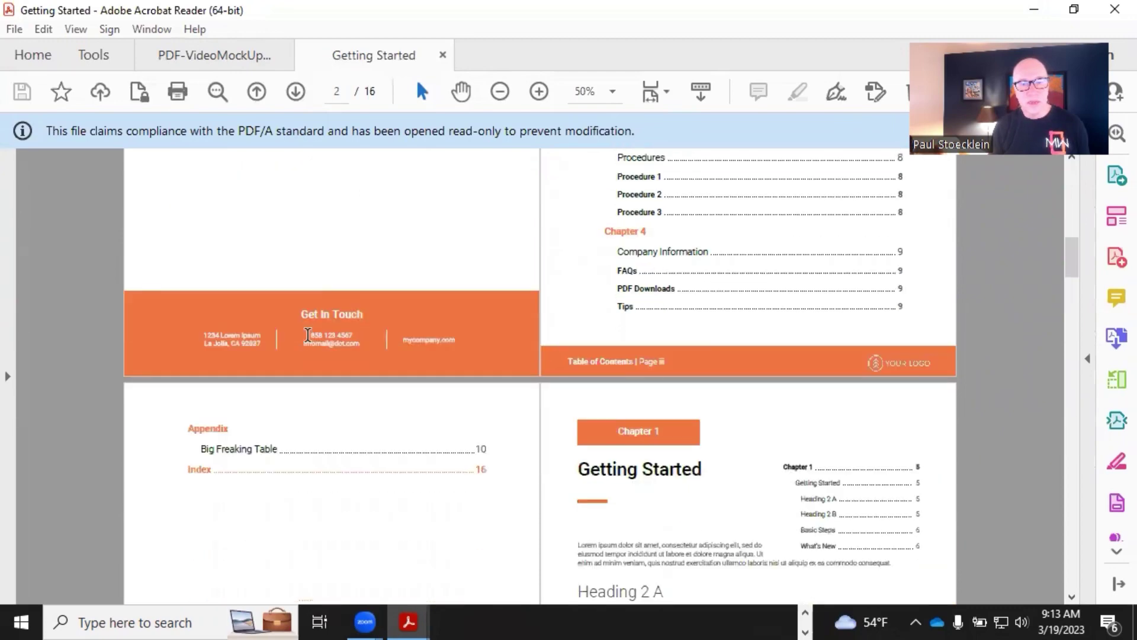
scroll(307, 335, down, 5)
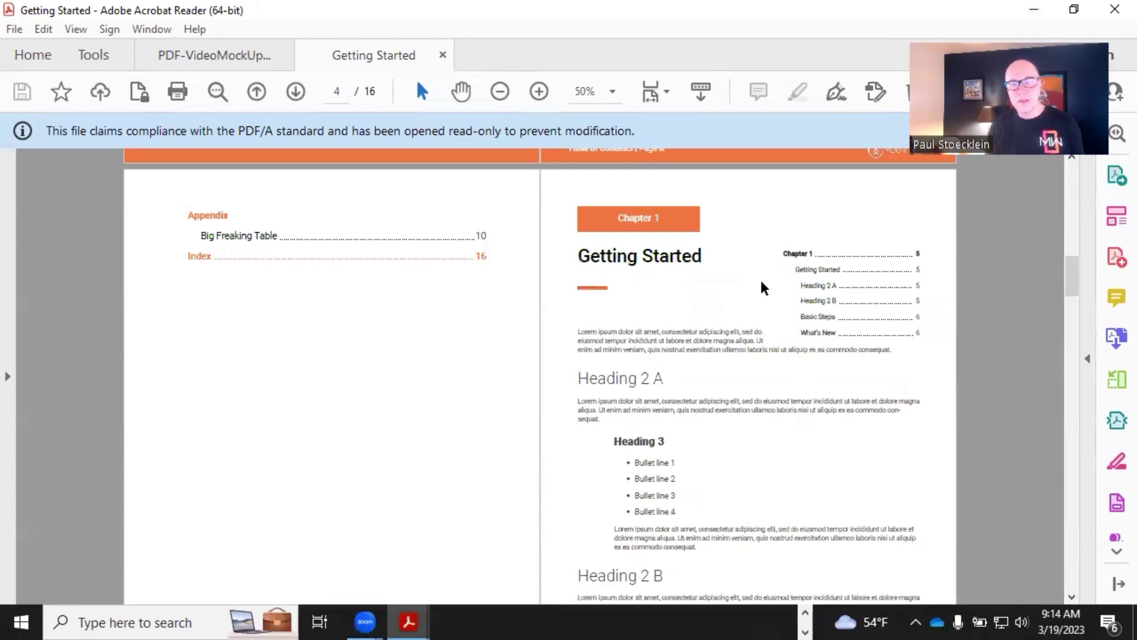
scroll(761, 283, down, 4)
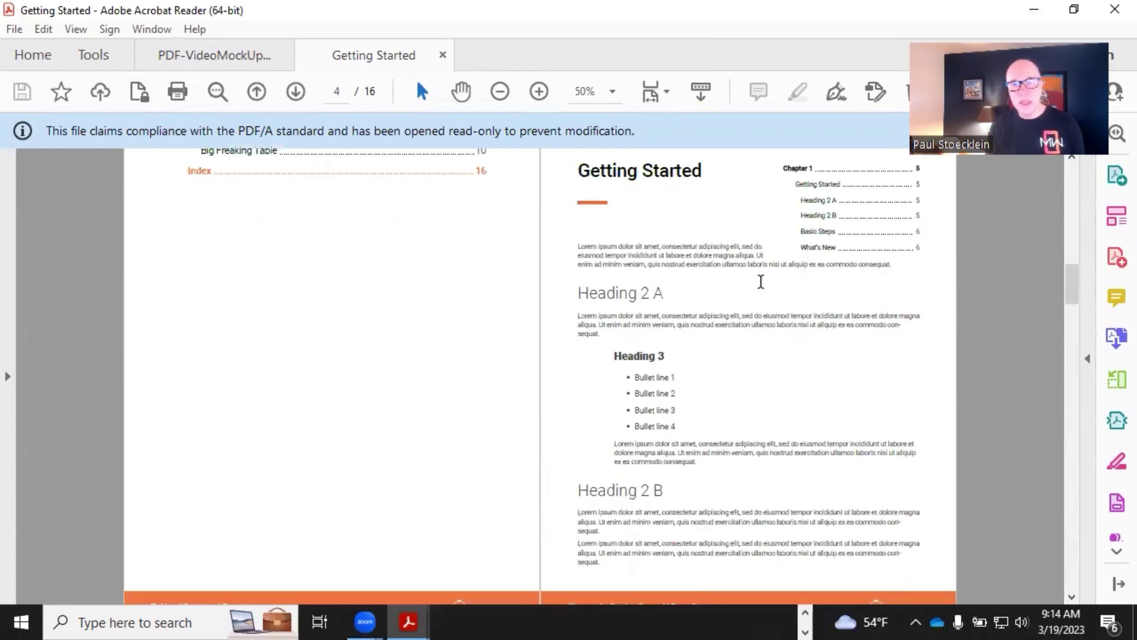
- Review the Chapter 2, 3 and 4 pages and the Appendix start, comparing the mini-TOC entries of each chapter
scroll(761, 283, down, 9)
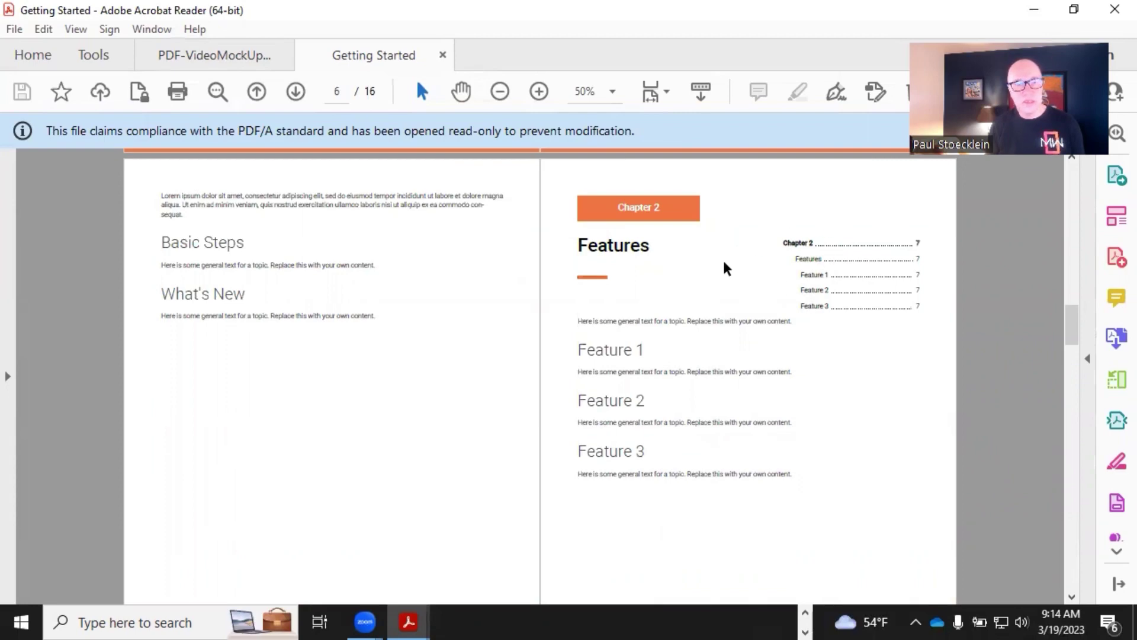
scroll(724, 265, down, 4)
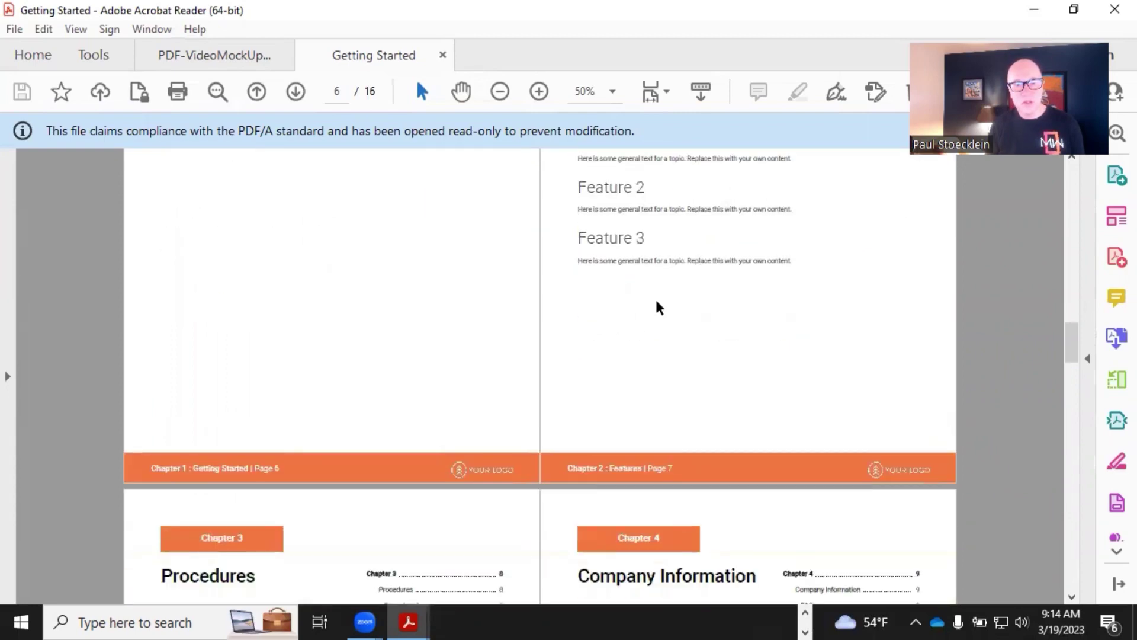
scroll(621, 328, down, 6)
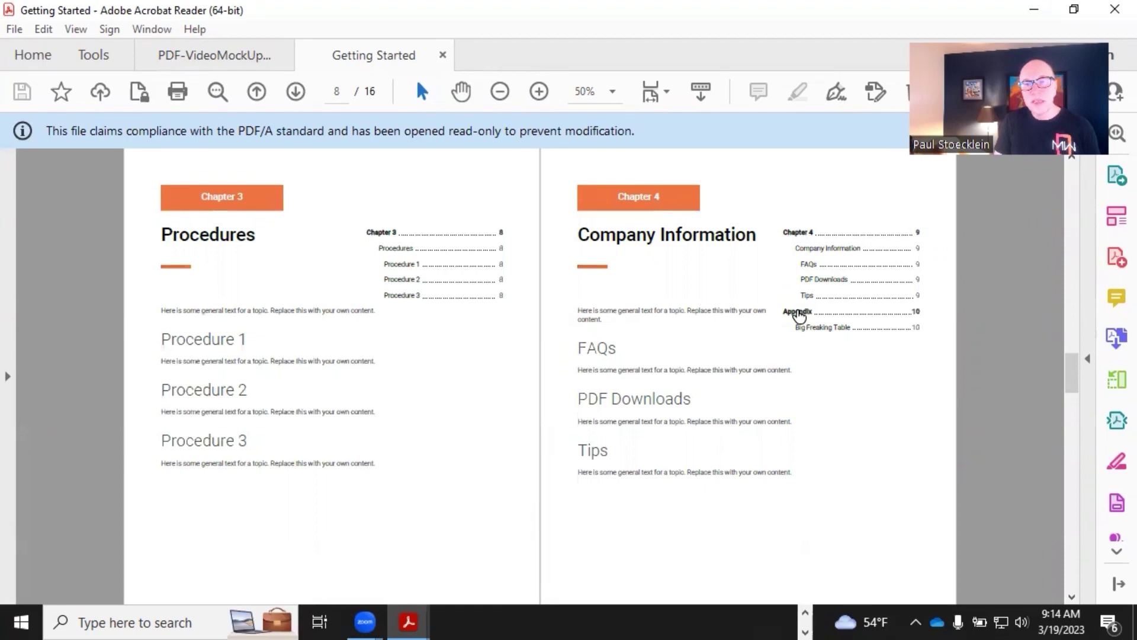
scroll(710, 329, down, 5)
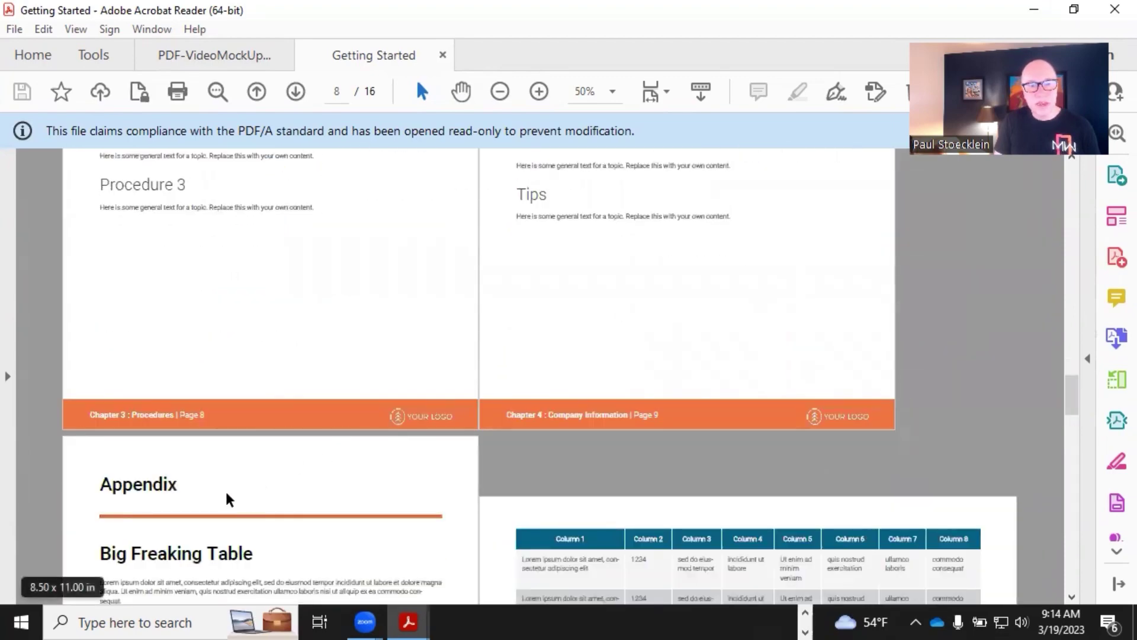
scroll(227, 494, up, 3)
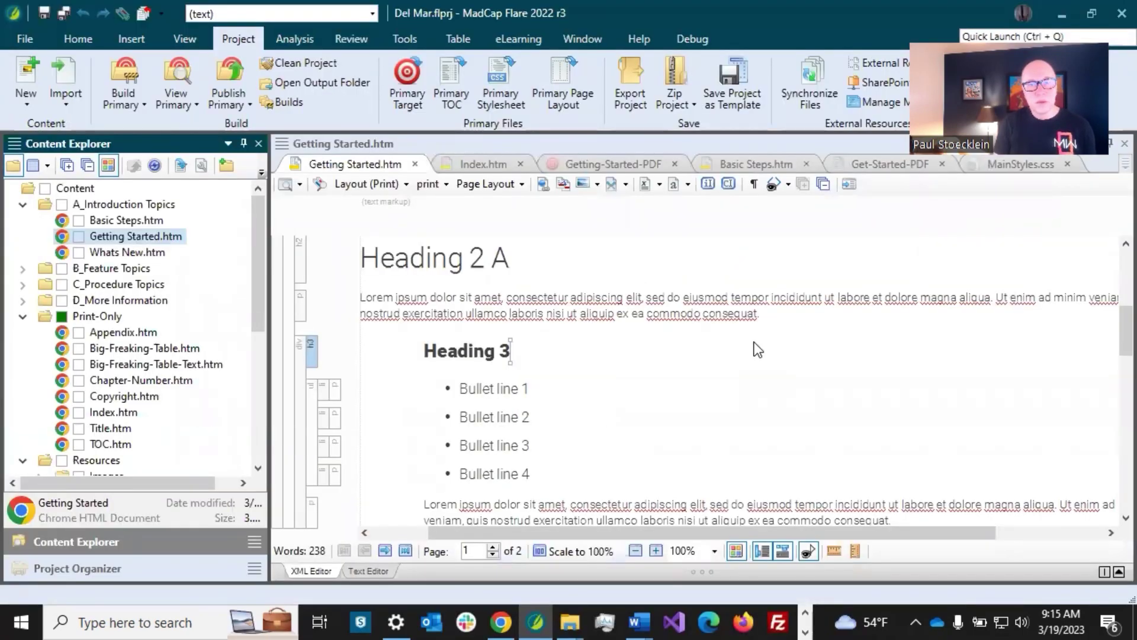
- In the Get-Started-PDF TOC in MadCap Flare, set the Appendix entry's break type to Chapter Break and save all files
click(851, 161)
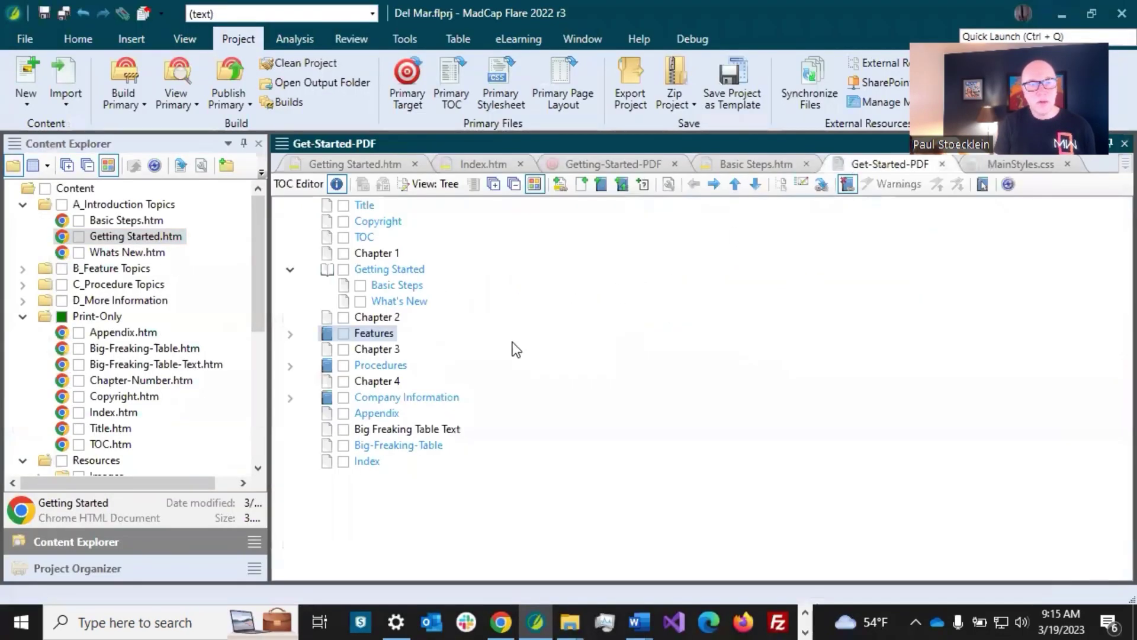
click(395, 414)
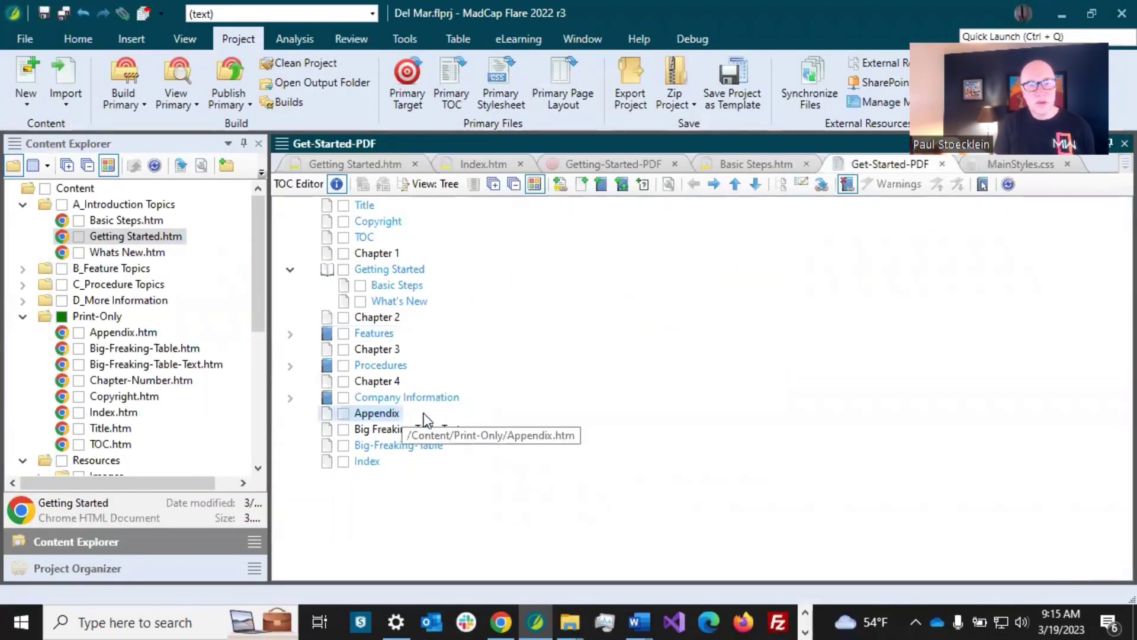
double_click(394, 424)
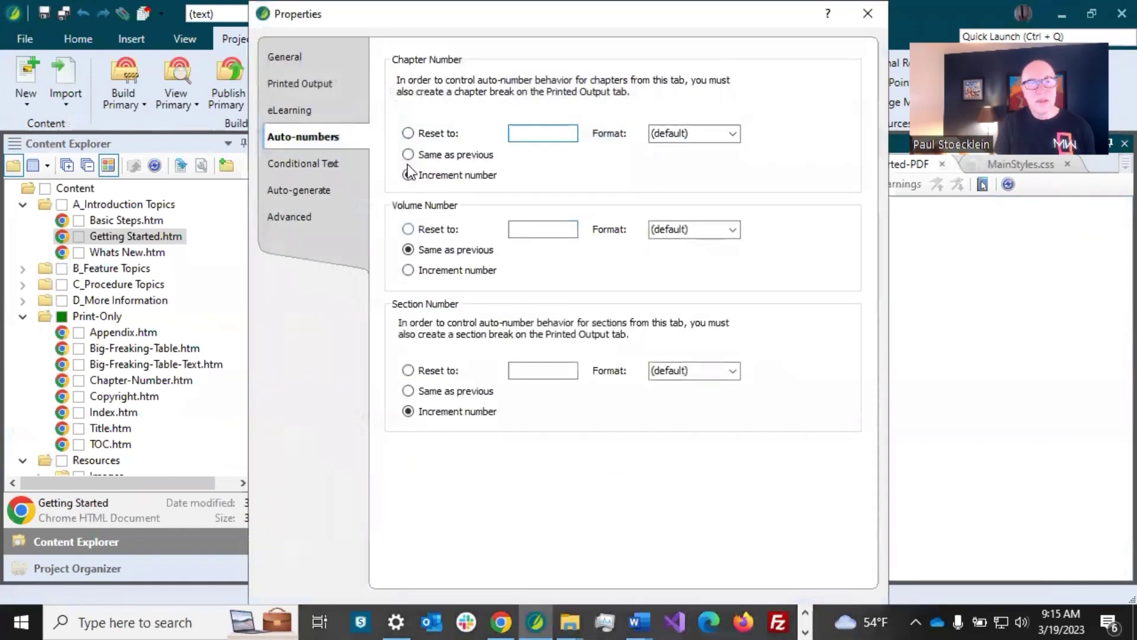
click(329, 83)
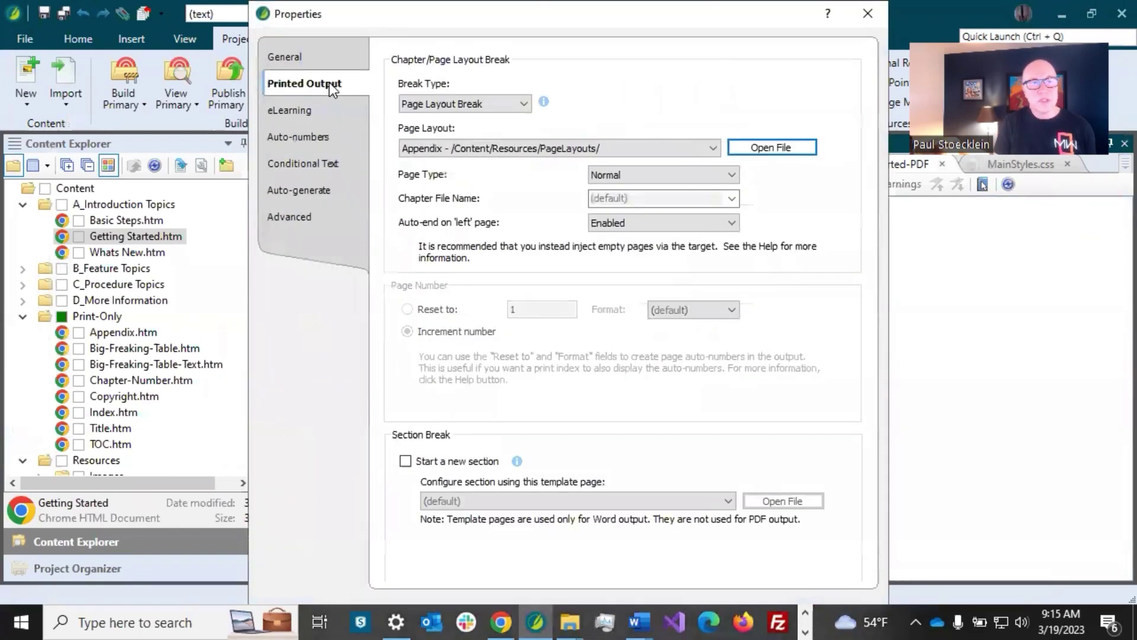
click(428, 104)
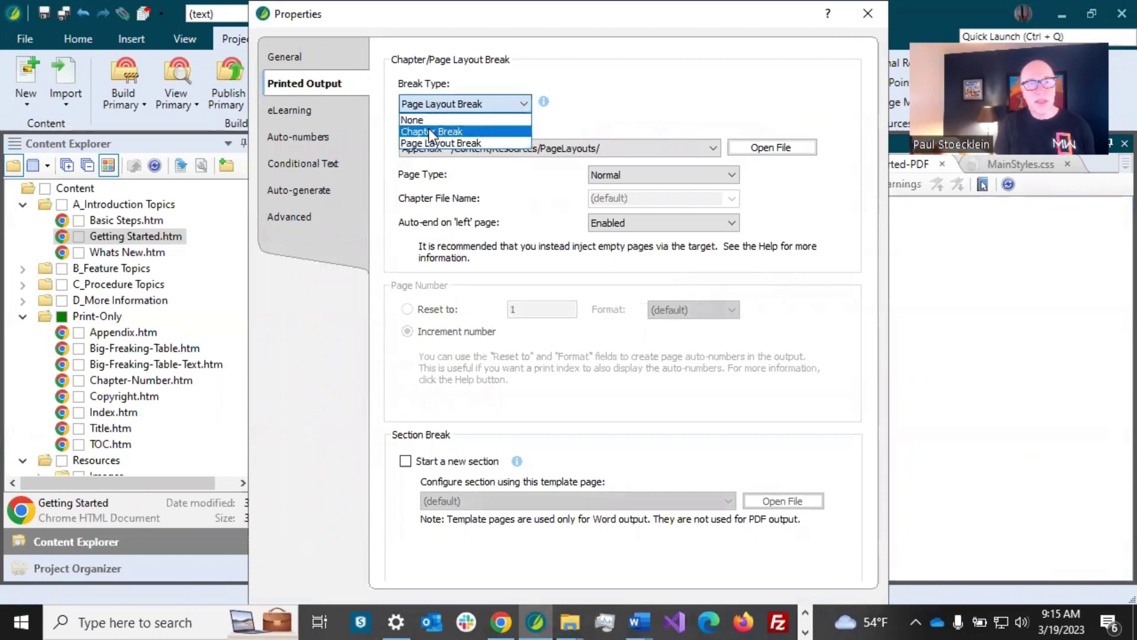
click(428, 131)
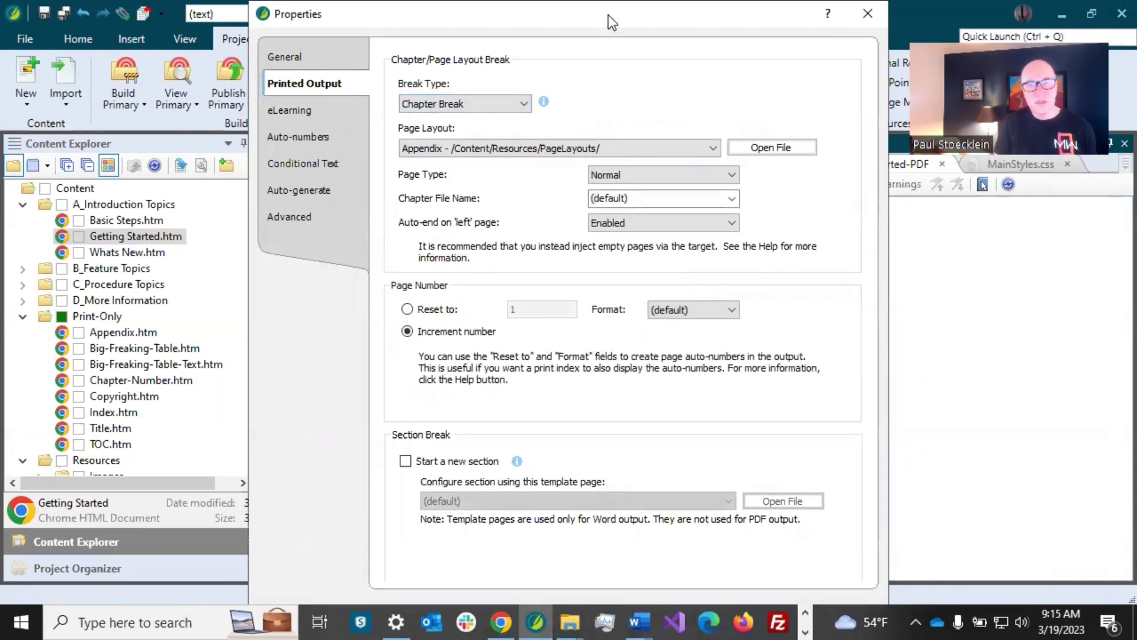
drag(609, 15, 1136, 15)
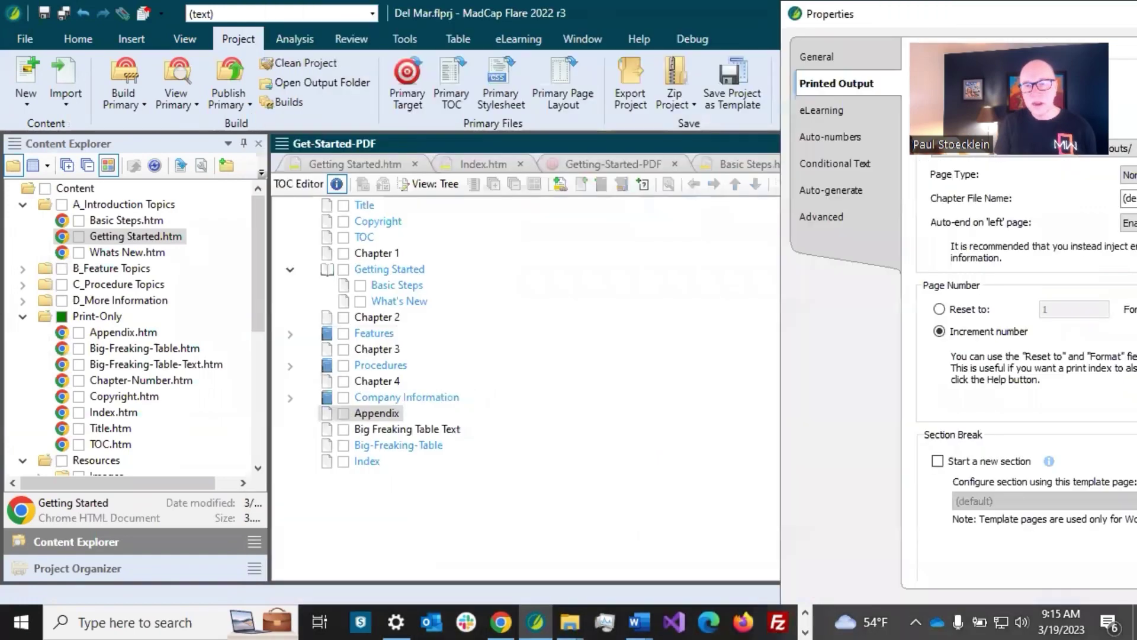
key(Return)
click(66, 15)
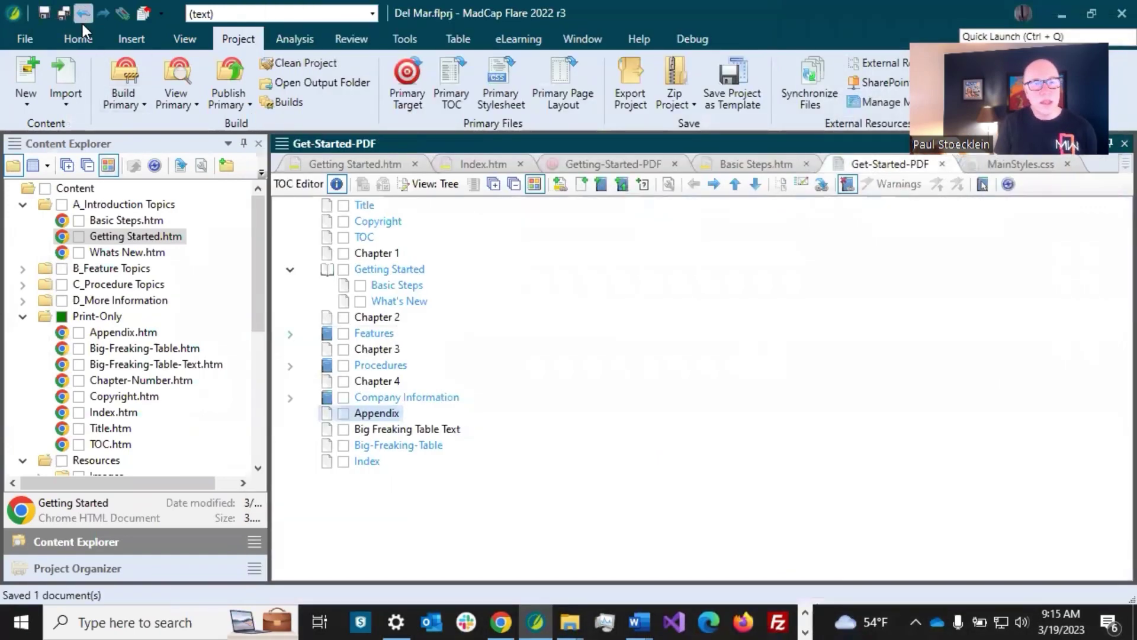
- Build the primary target and check the Chapter 4 mini-TOC on the Company Information page of the PDF
click(124, 95)
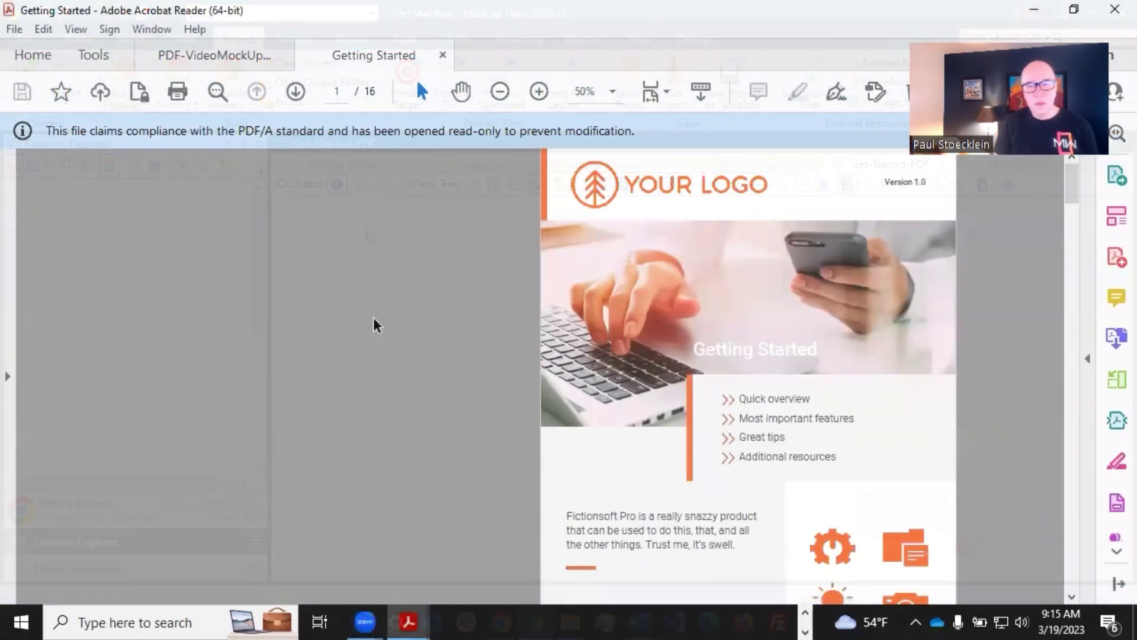
scroll(373, 324, down, 10)
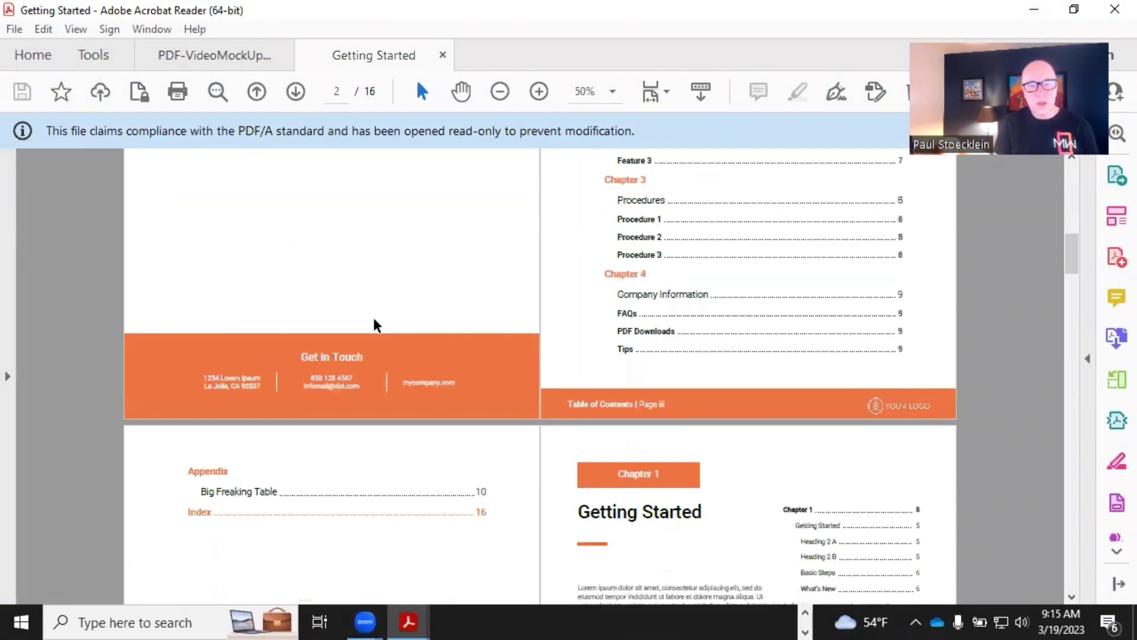
click(629, 276)
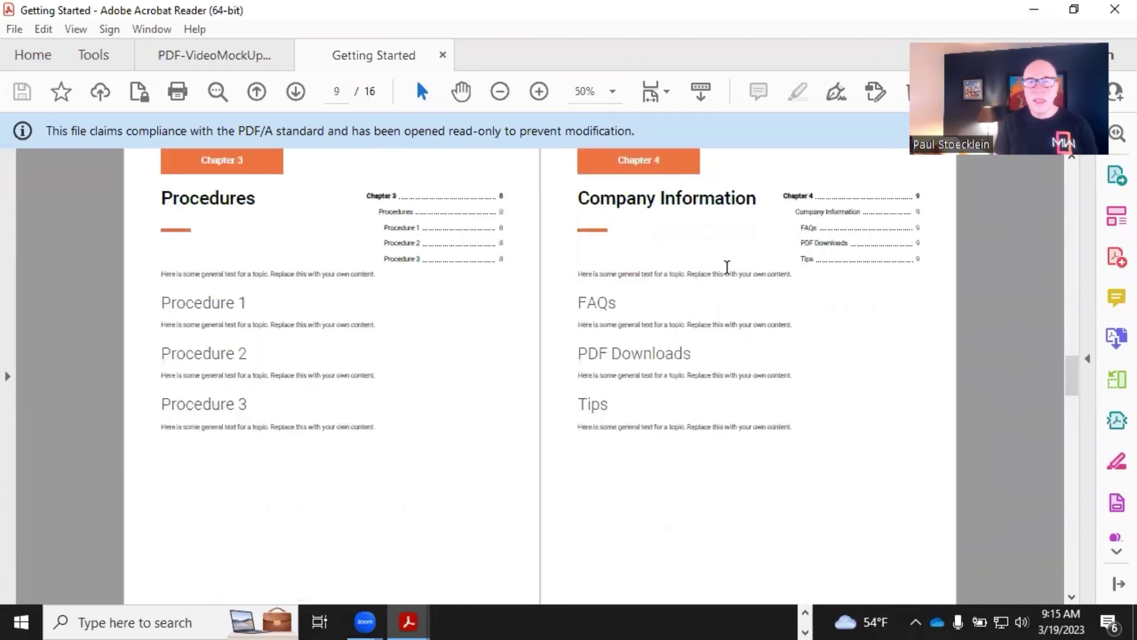
scroll(729, 260, up, 1)
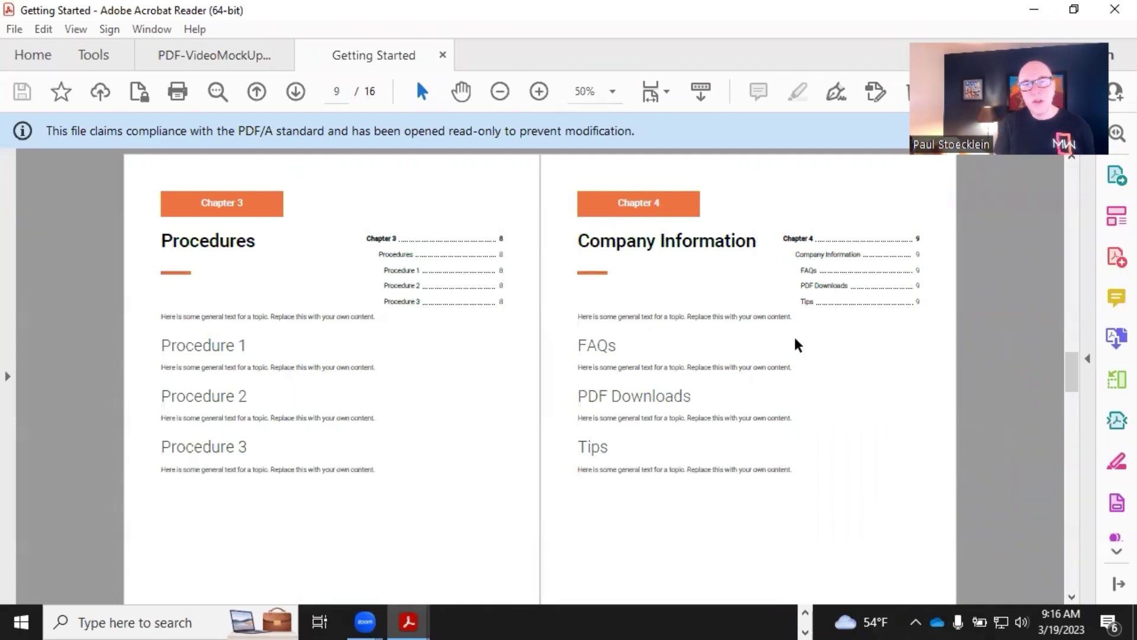
- Review the Appendix and Big Freaking Table pages, and return to the Chapter 3 and Chapter 4 pages
scroll(795, 343, down, 3)
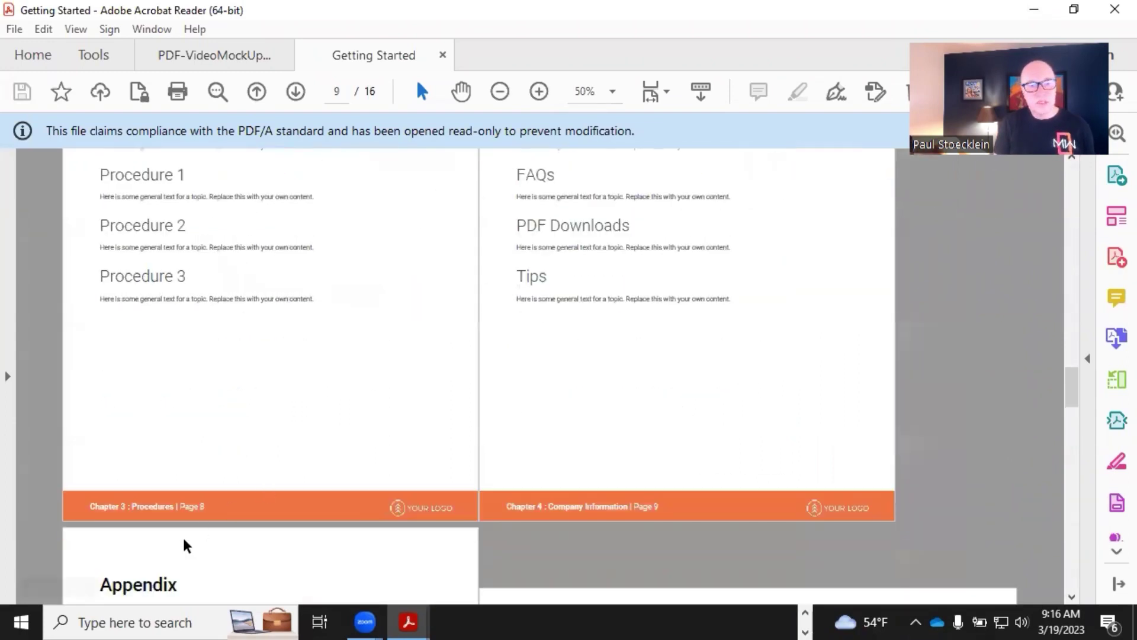
scroll(183, 540, down, 2)
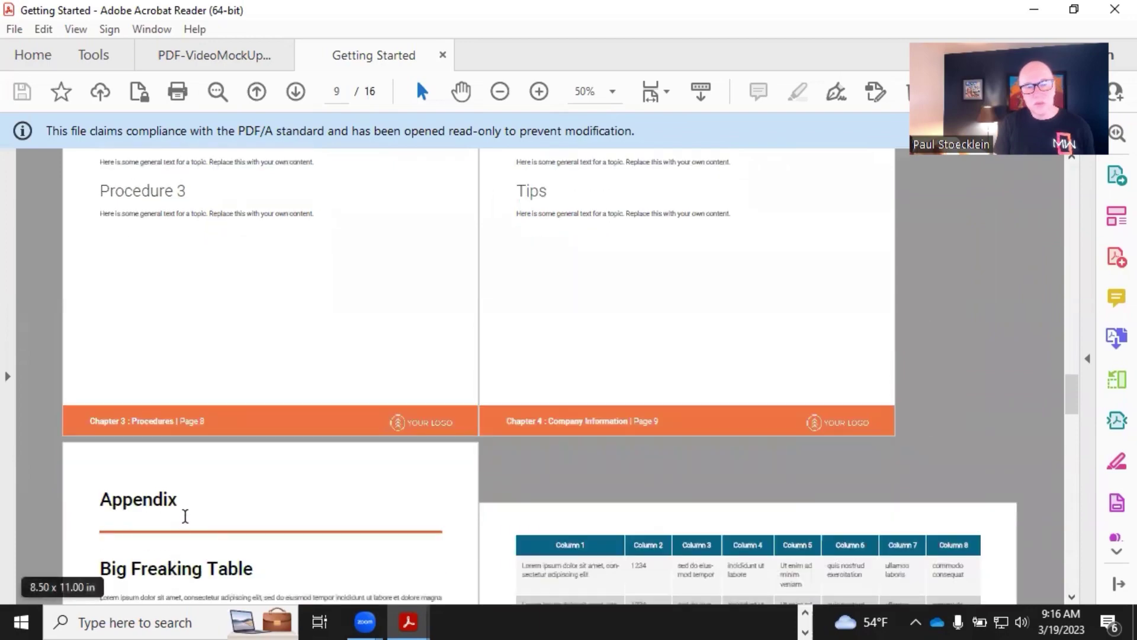
scroll(185, 513, down, 10)
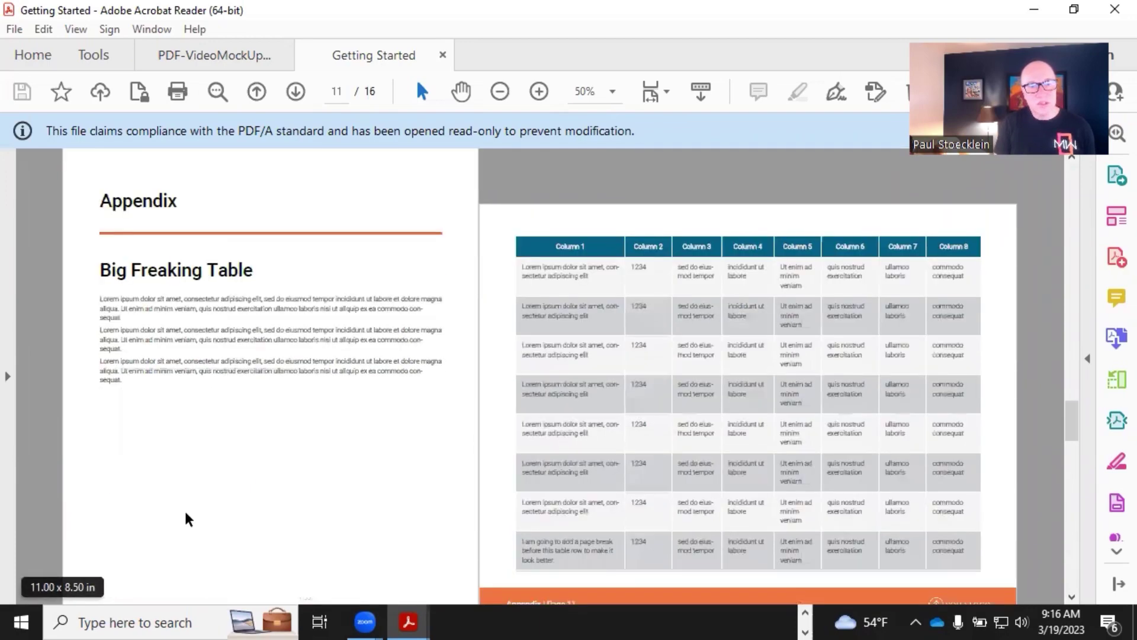
scroll(204, 433, up, 7)
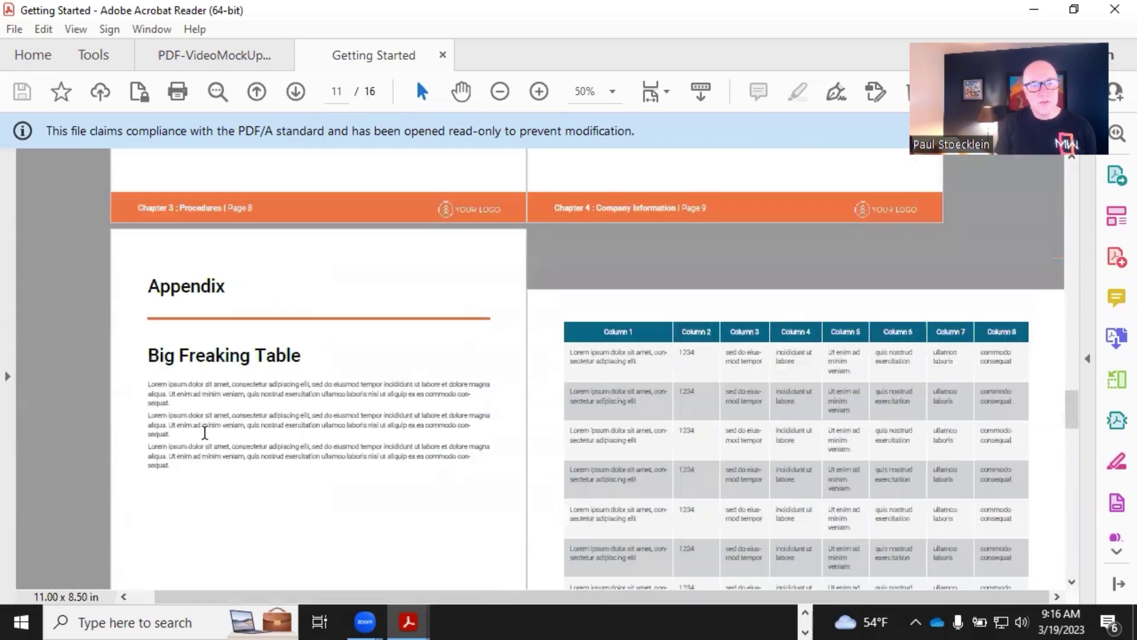
scroll(204, 433, up, 9)
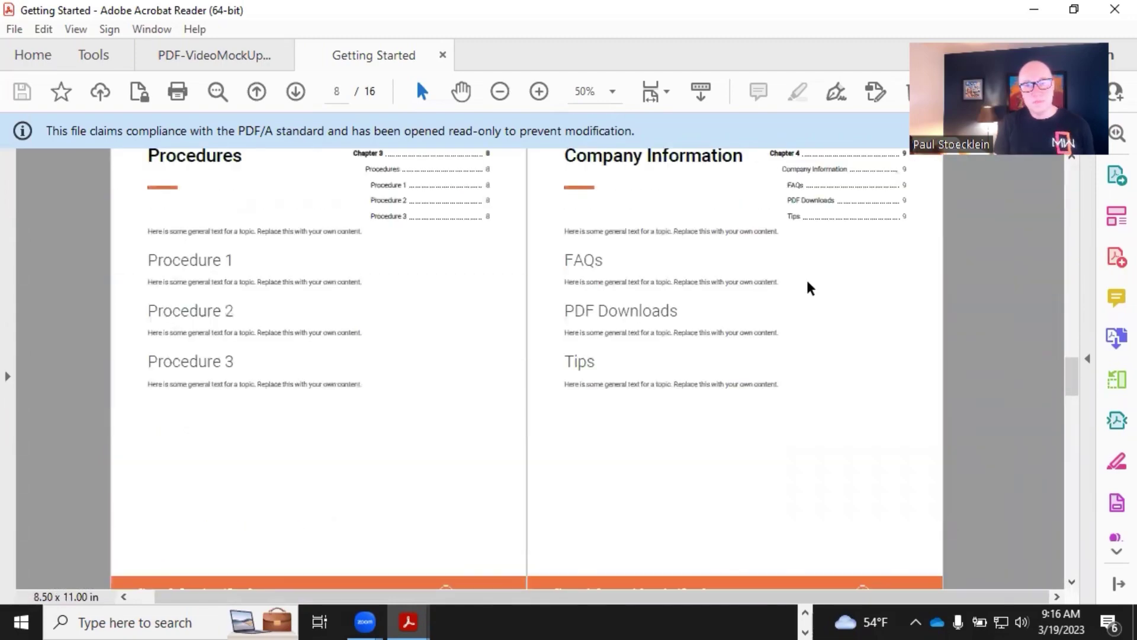
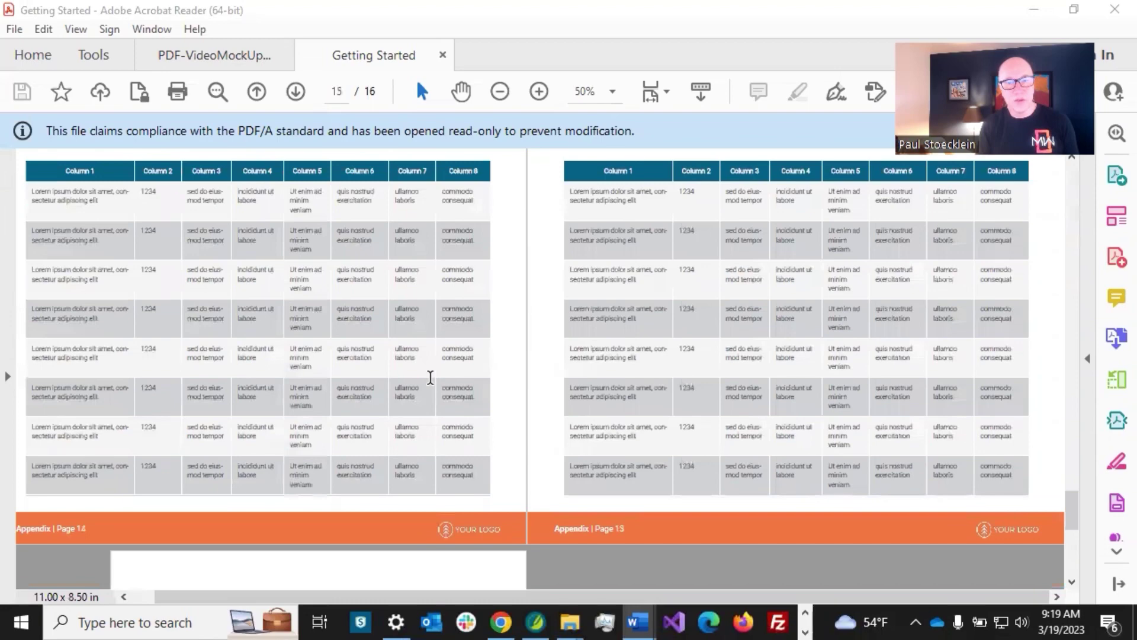
- Examine the last appendix table pages and the headings, columns and borders of the Index page
scroll(430, 377, up, 1)
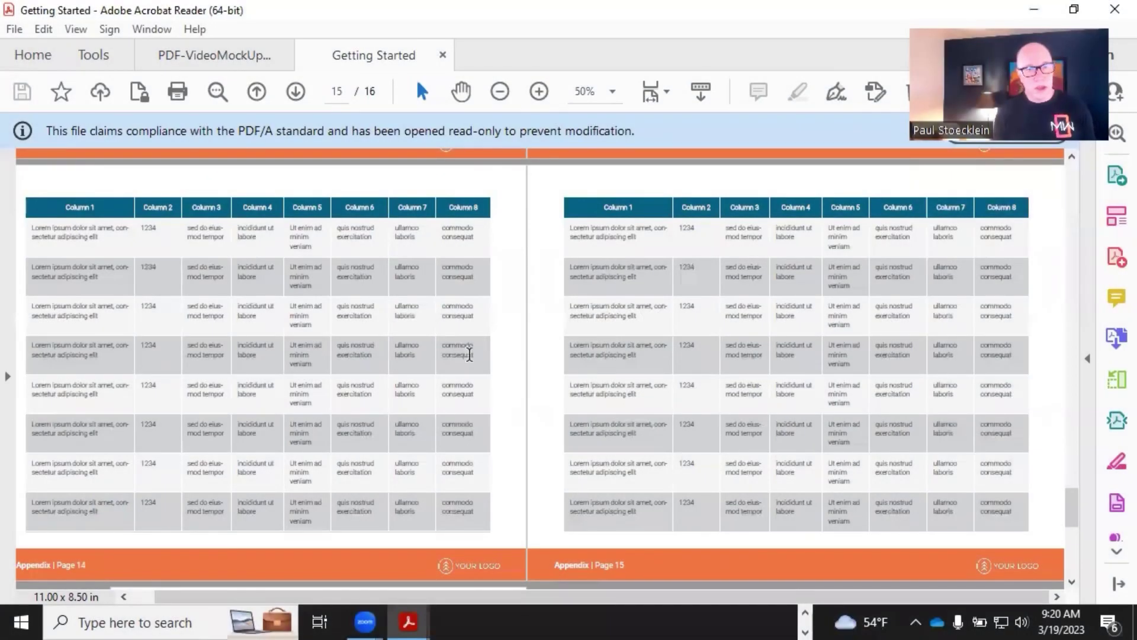
scroll(457, 356, down, 5)
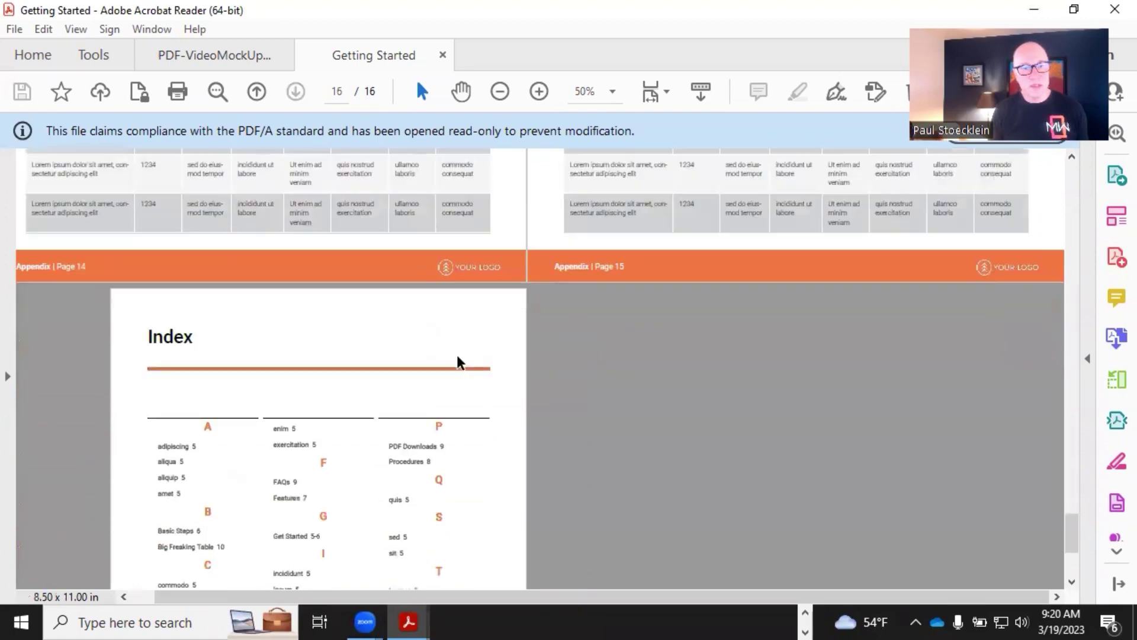
scroll(461, 354, down, 1)
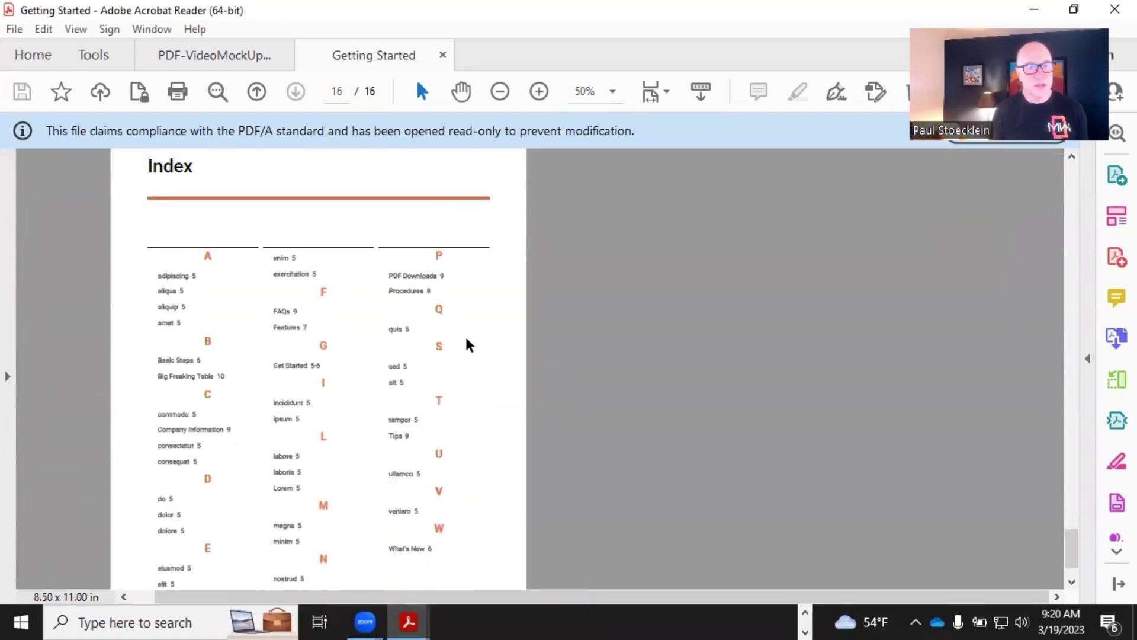
scroll(467, 343, up, 1)
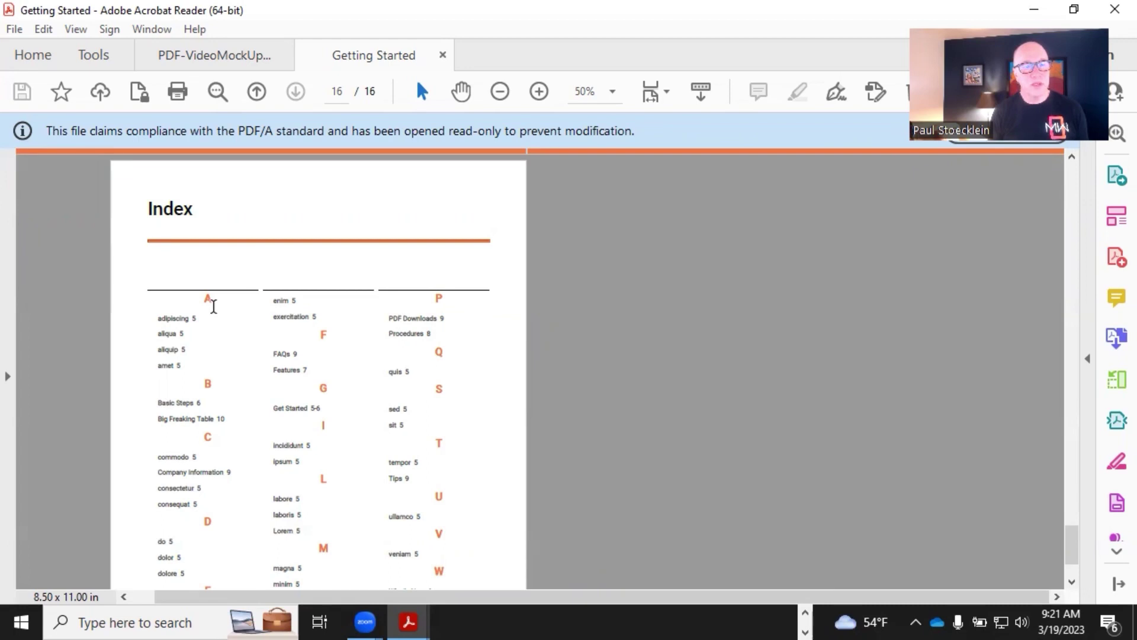
- Compare the index letter headings in the PDF-VideoMockUpTemplates specs with those in the Getting Started PDF
click(216, 68)
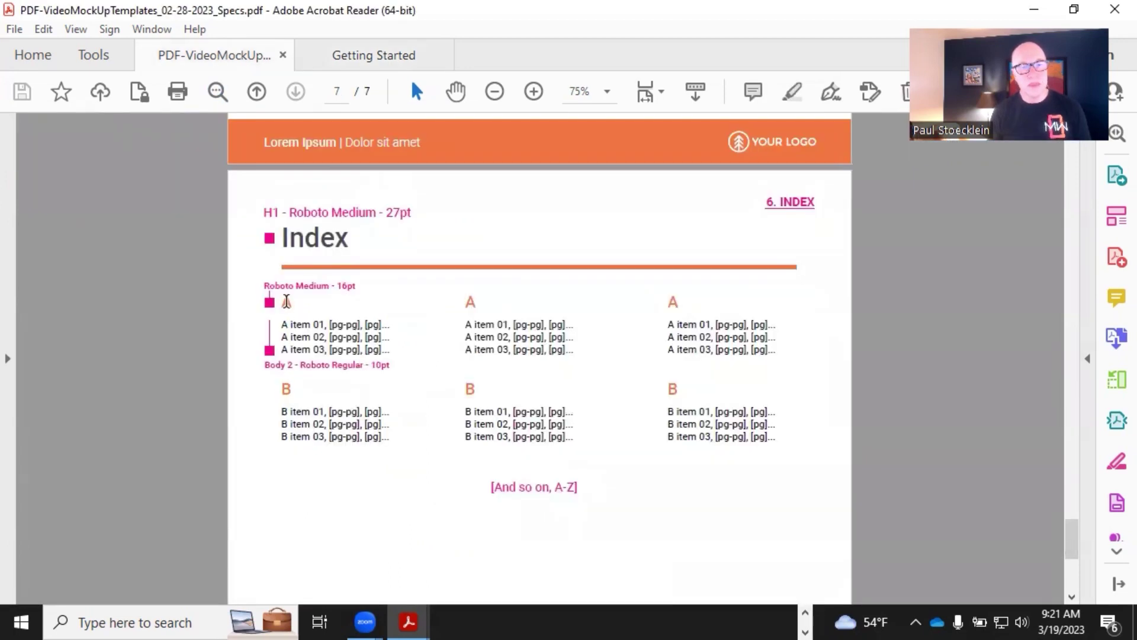
double_click(287, 302)
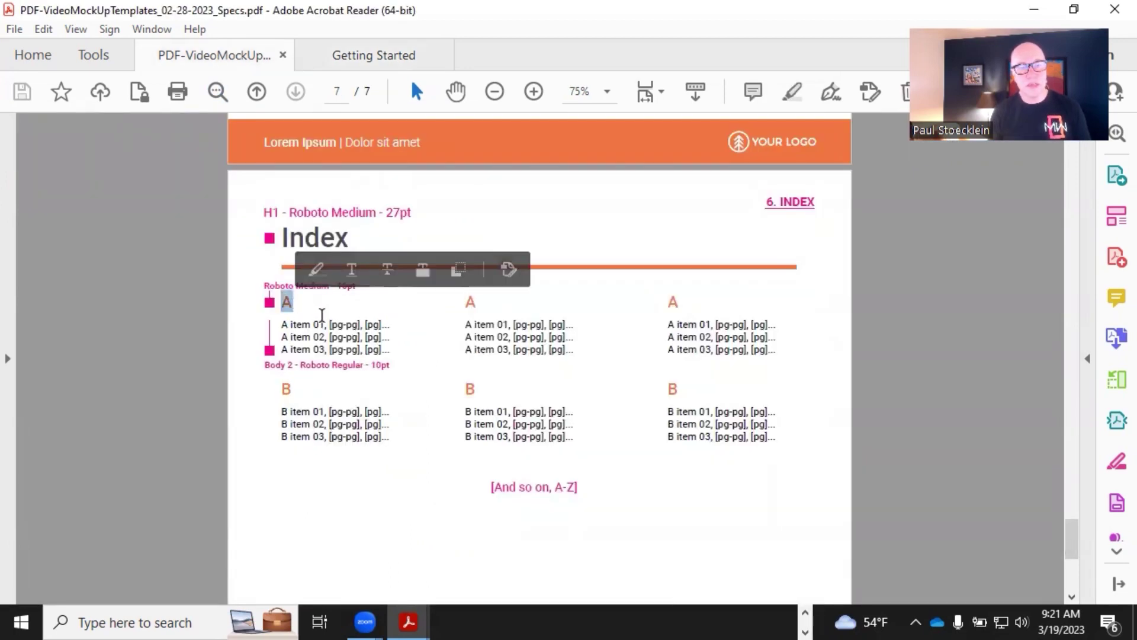
click(299, 305)
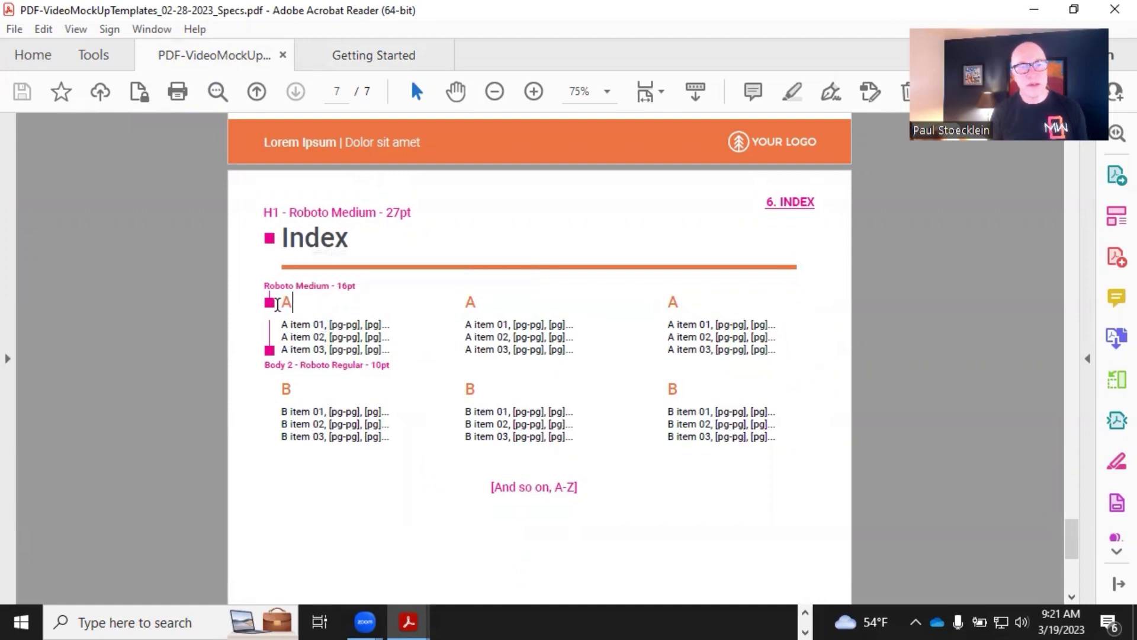
click(350, 67)
double_click(207, 382)
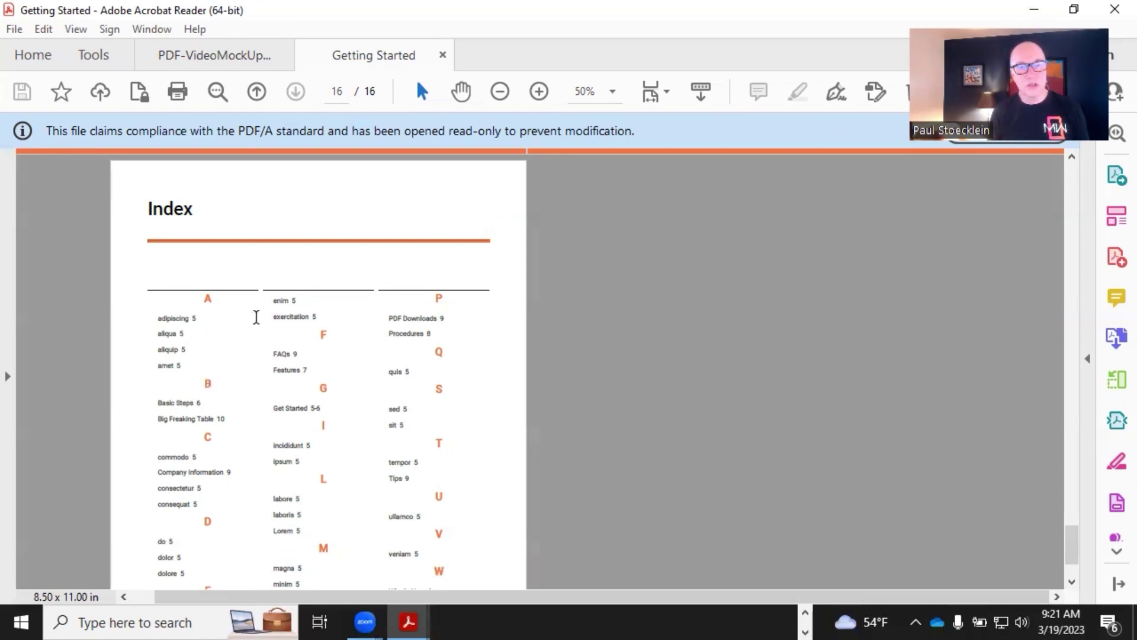
- Close the Getting Started PDF, set the MadCap|indexProxy style's border-top-width to 0 for the print medium in MadCap Flare, and save
click(442, 55)
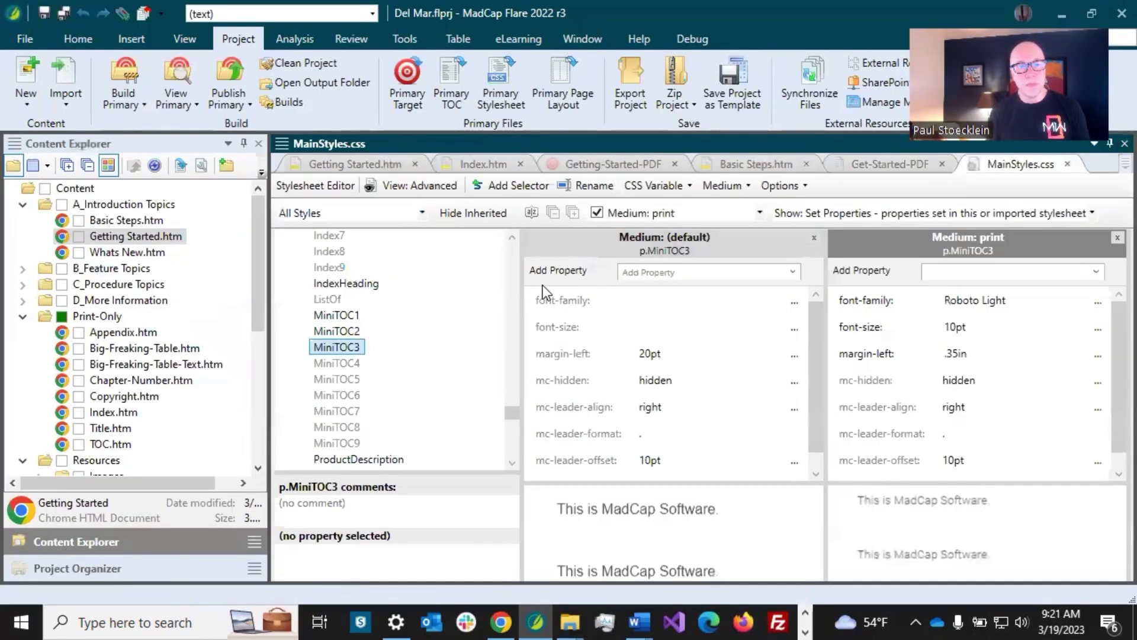
drag(510, 411, 496, 342)
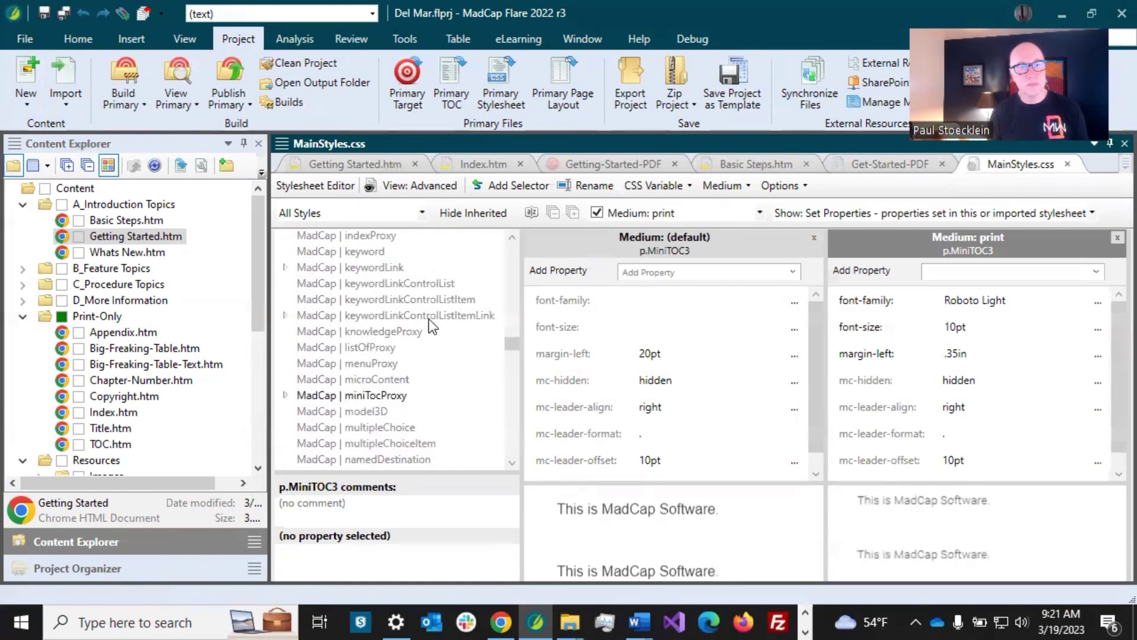
scroll(425, 315, up, 2)
click(389, 322)
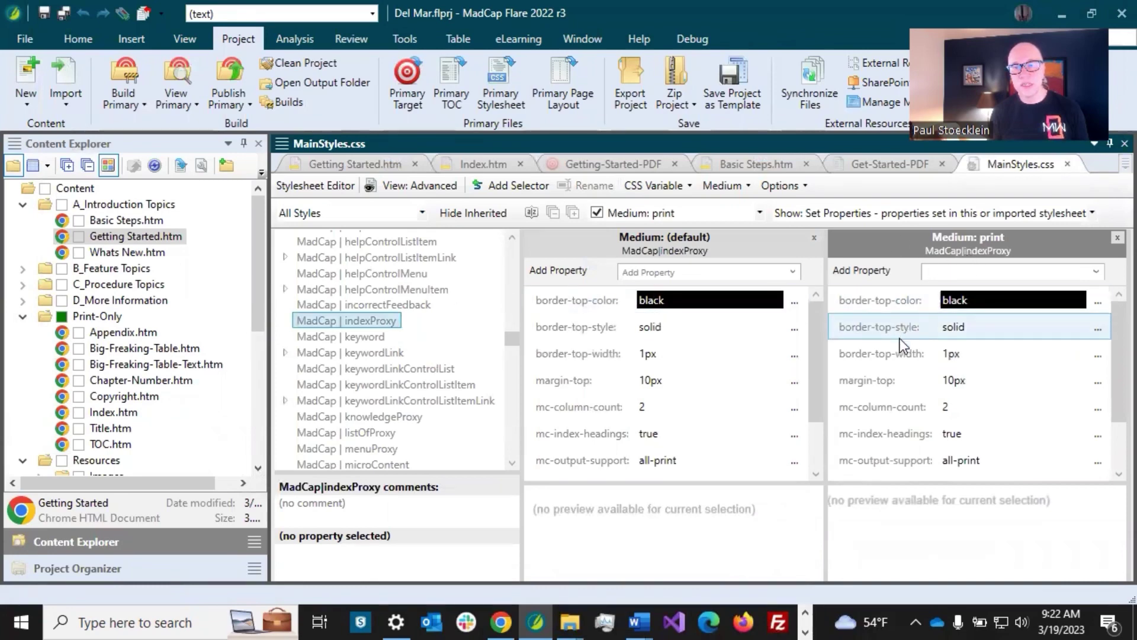
click(968, 353)
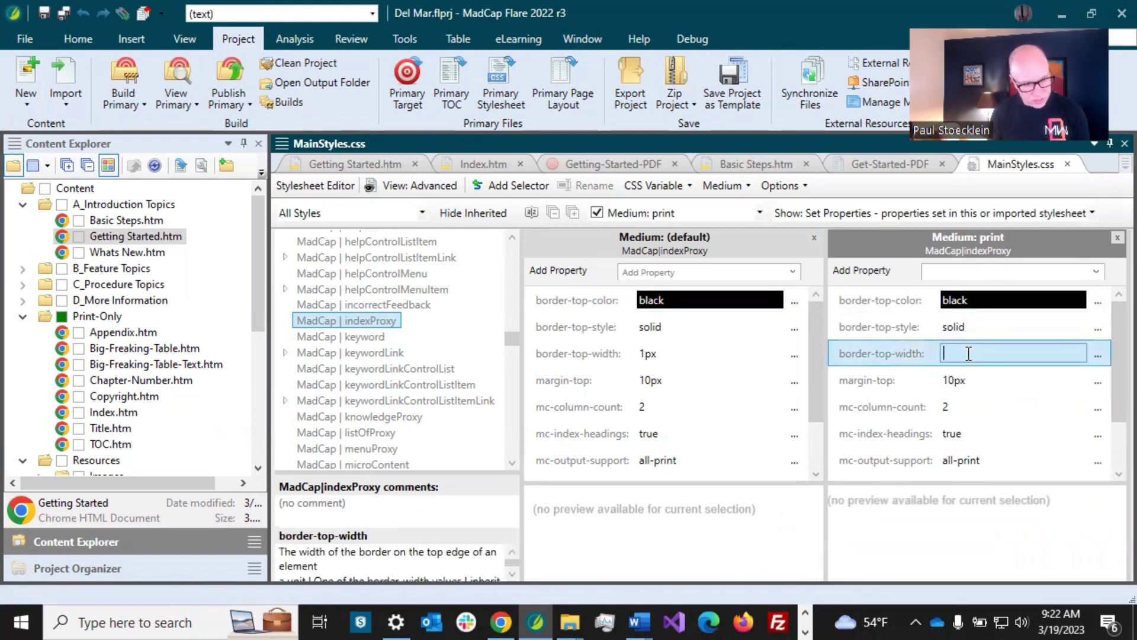
text(0)
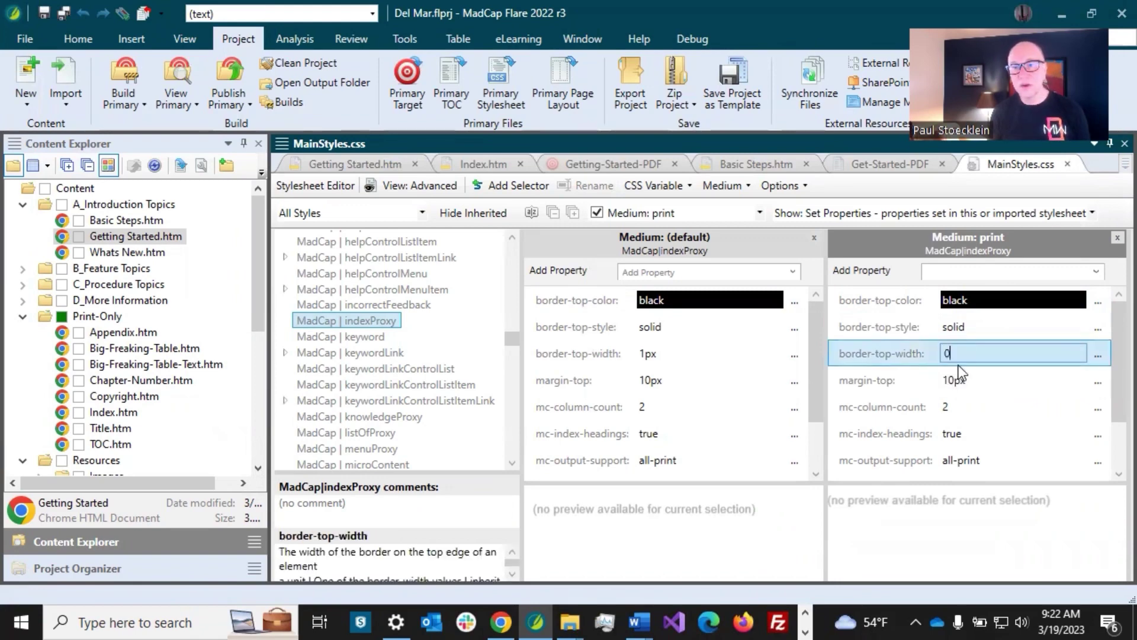
click(894, 403)
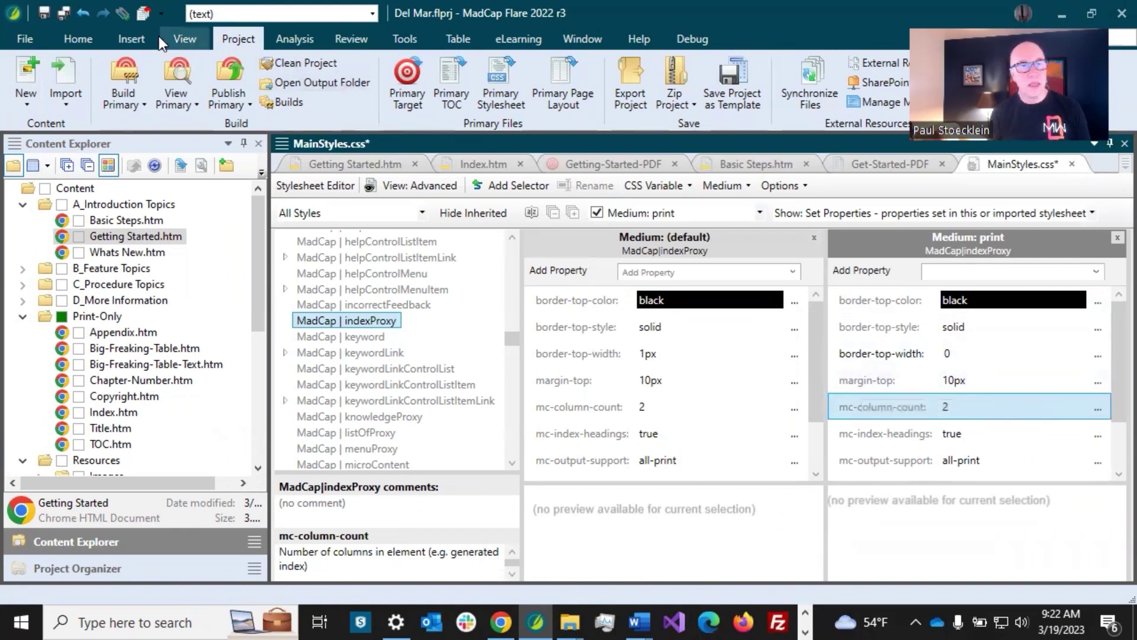
click(63, 21)
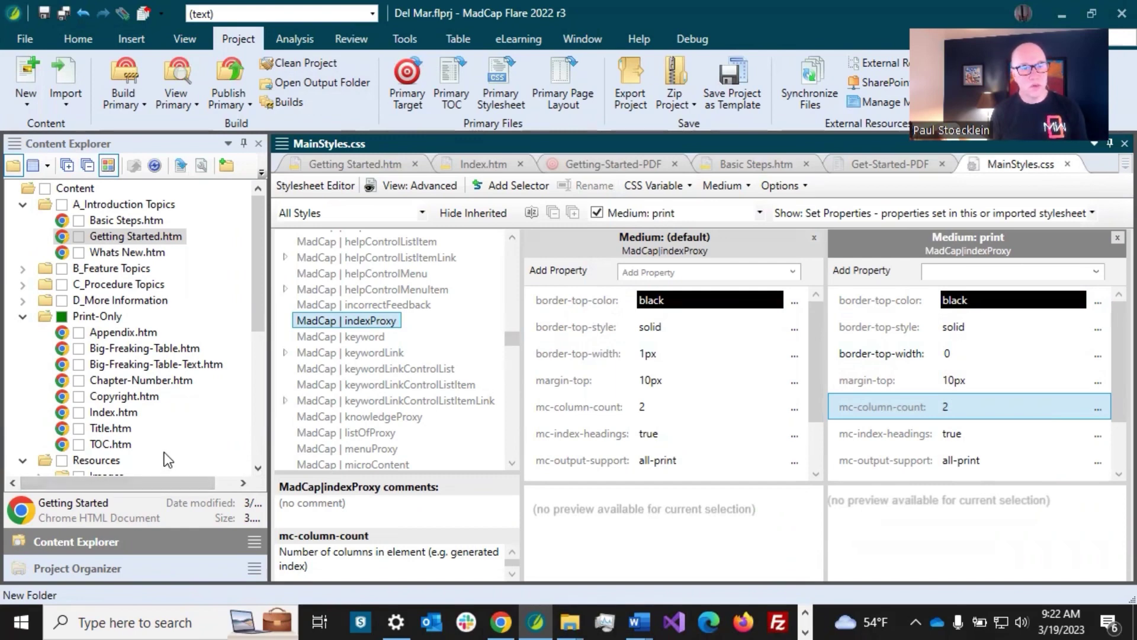
- Examine the first body frame in the Index.flpgl page layout and open the print-only Index.htm topic
scroll(164, 453, down, 5)
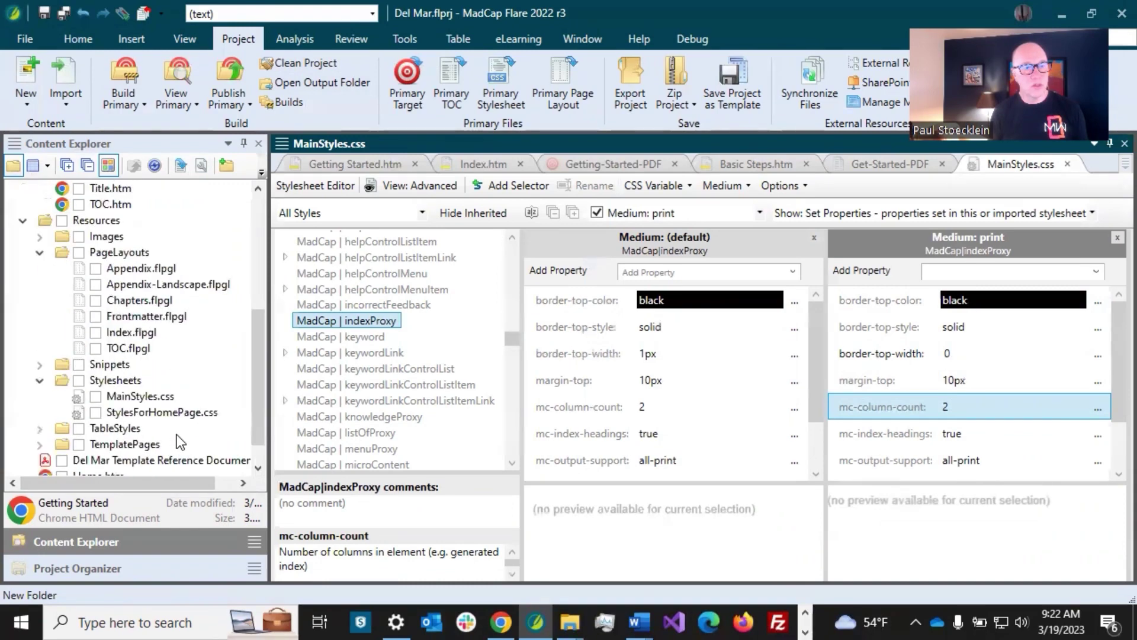
double_click(129, 335)
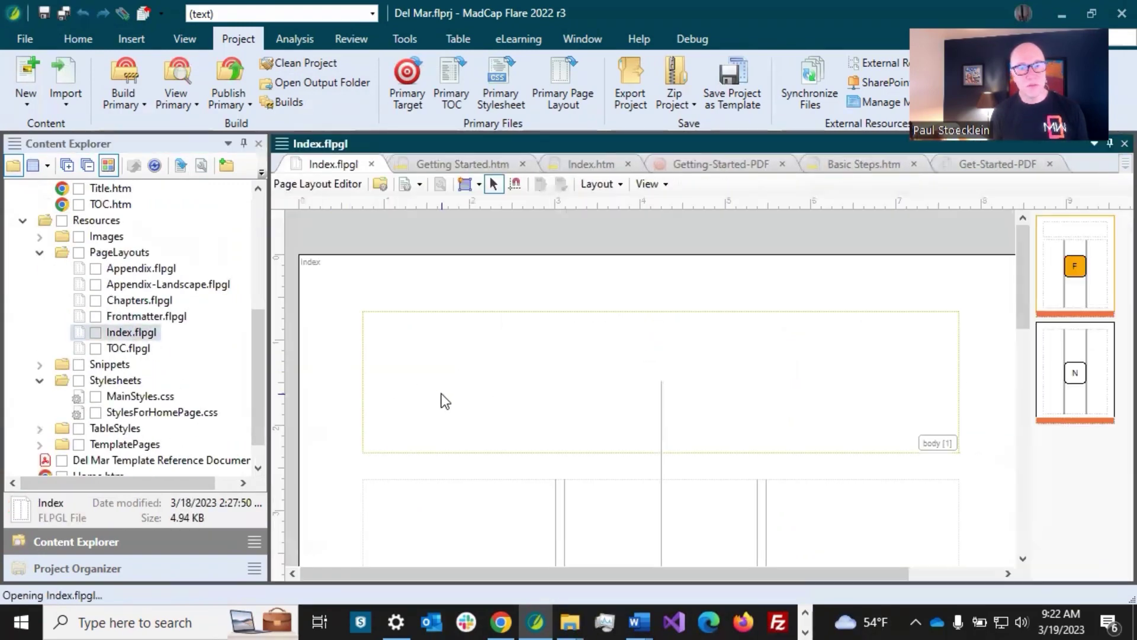
click(442, 393)
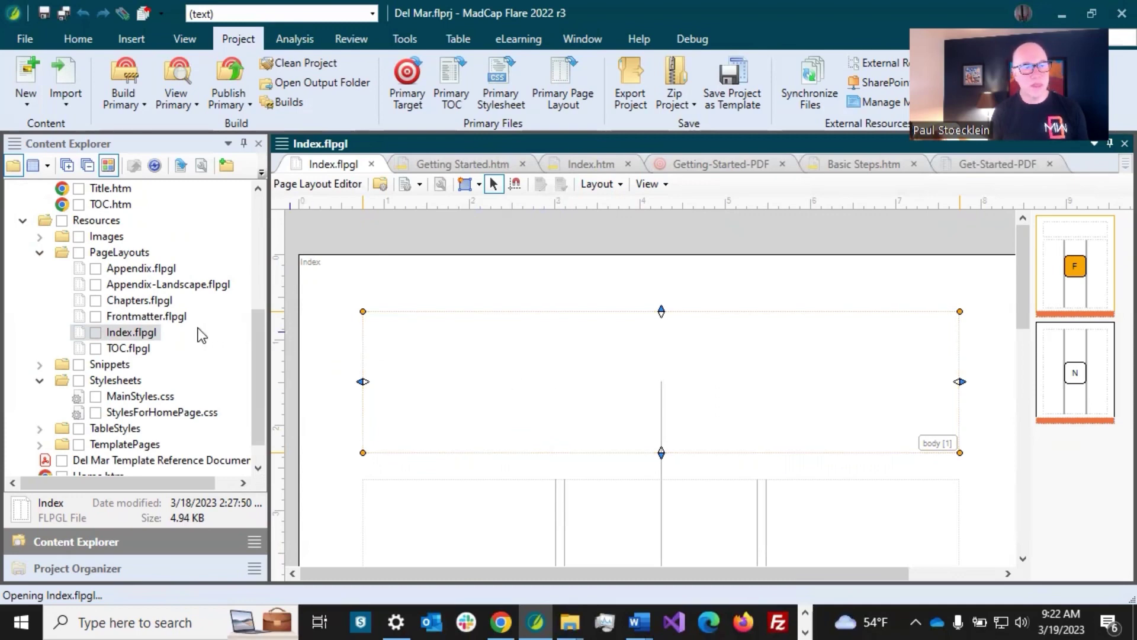
scroll(197, 328, up, 3)
double_click(115, 314)
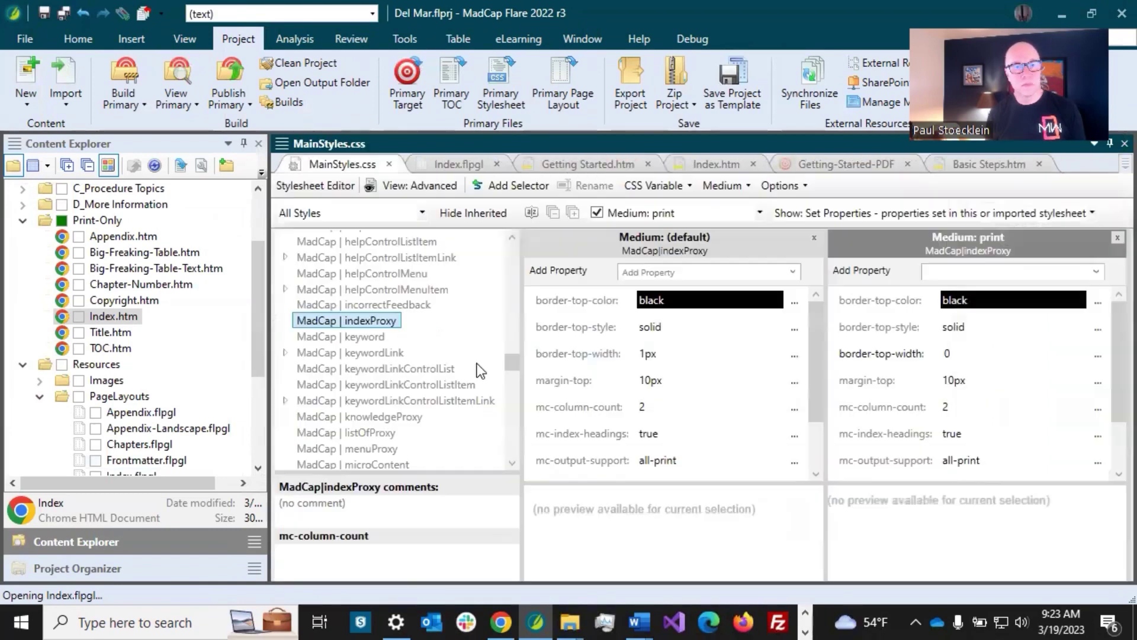
- Locate the hr.FullWidth class in MainStyles.css and compare its default and print medium properties
drag(513, 363, 492, 310)
click(285, 329)
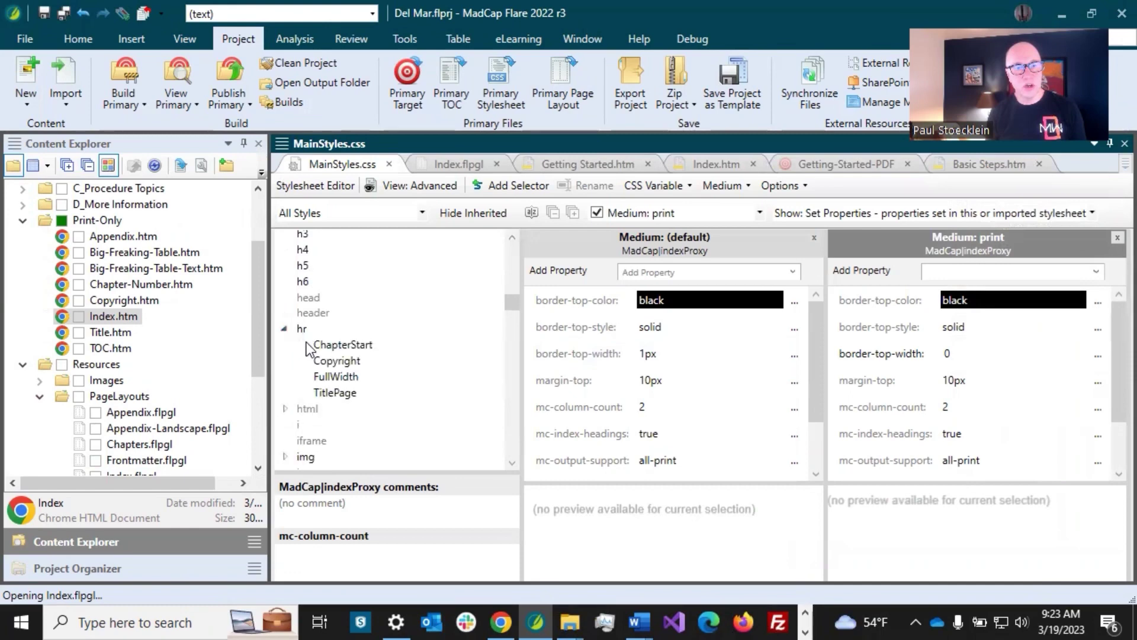
click(329, 377)
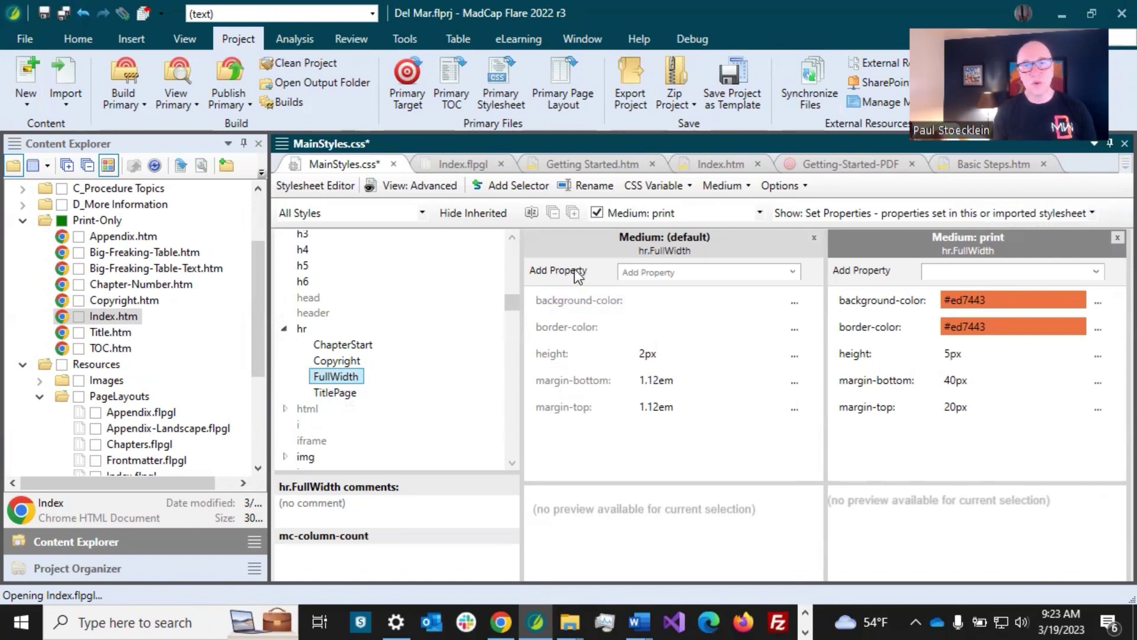
click(598, 246)
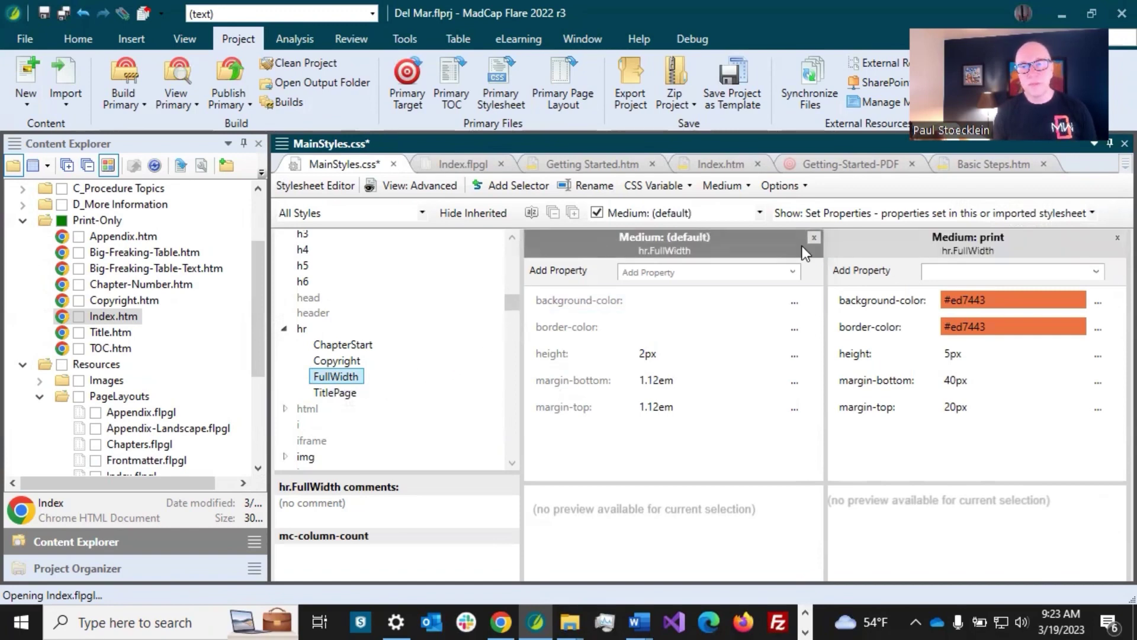
click(879, 246)
- Try duplicating the hr.FullWidth class while the default medium is active, and delete the copy
click(585, 250)
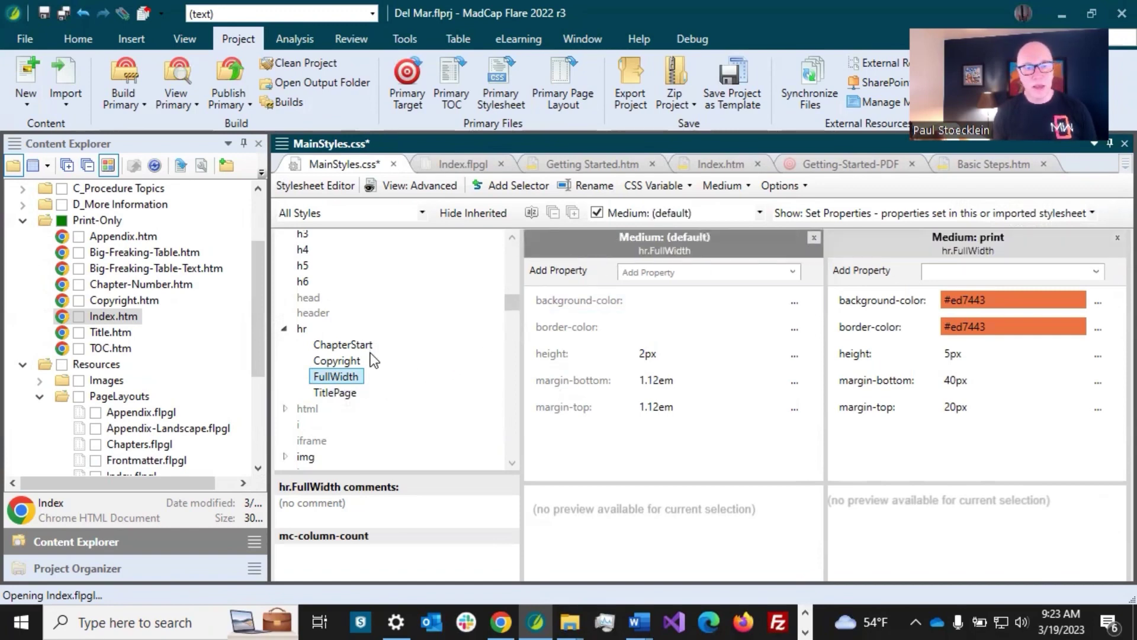
right_click(346, 377)
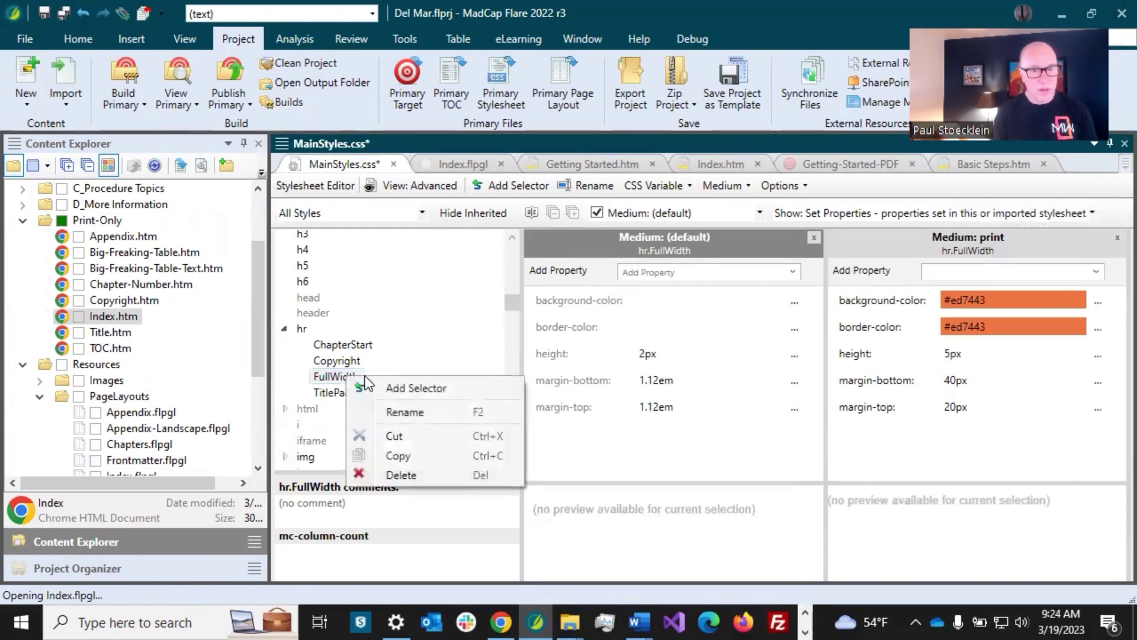
click(399, 455)
key(ctrl+v)
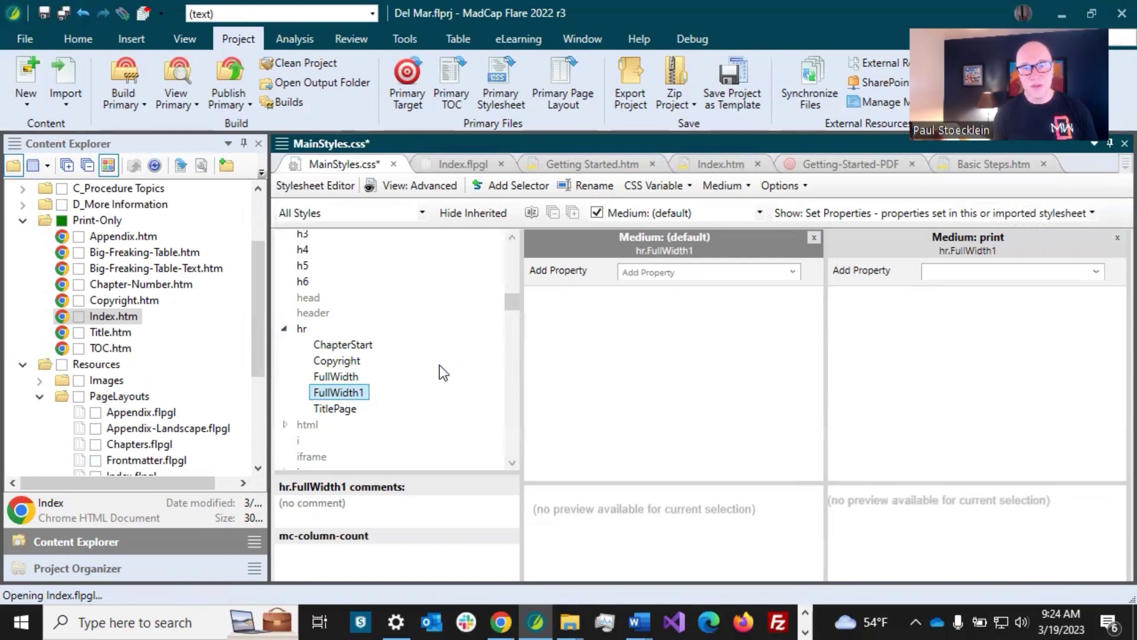
right_click(352, 396)
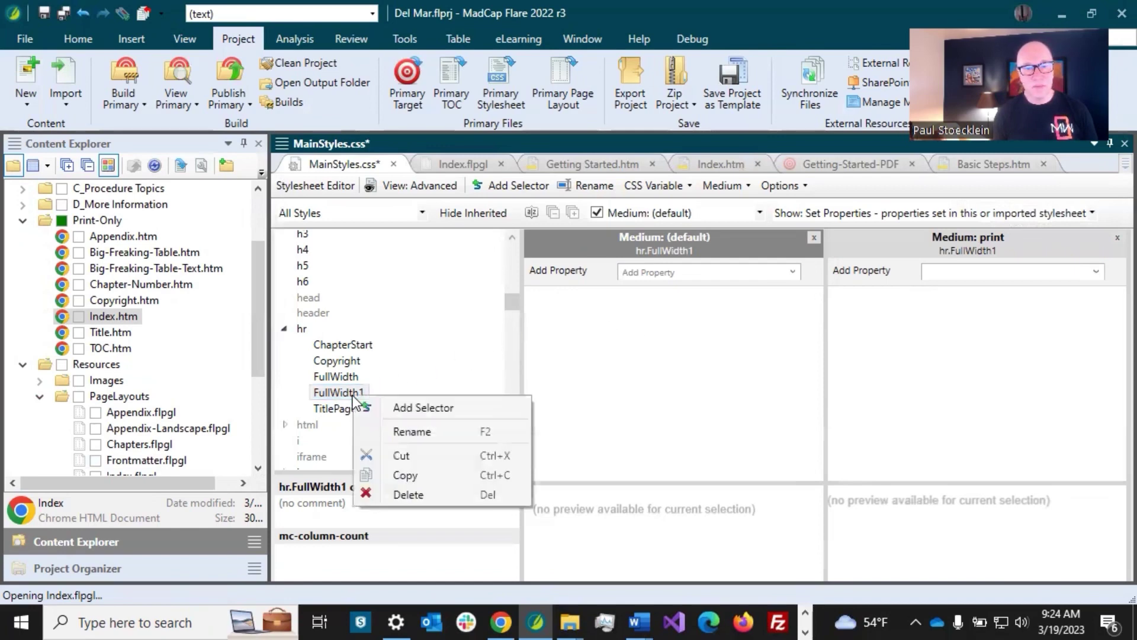
click(406, 494)
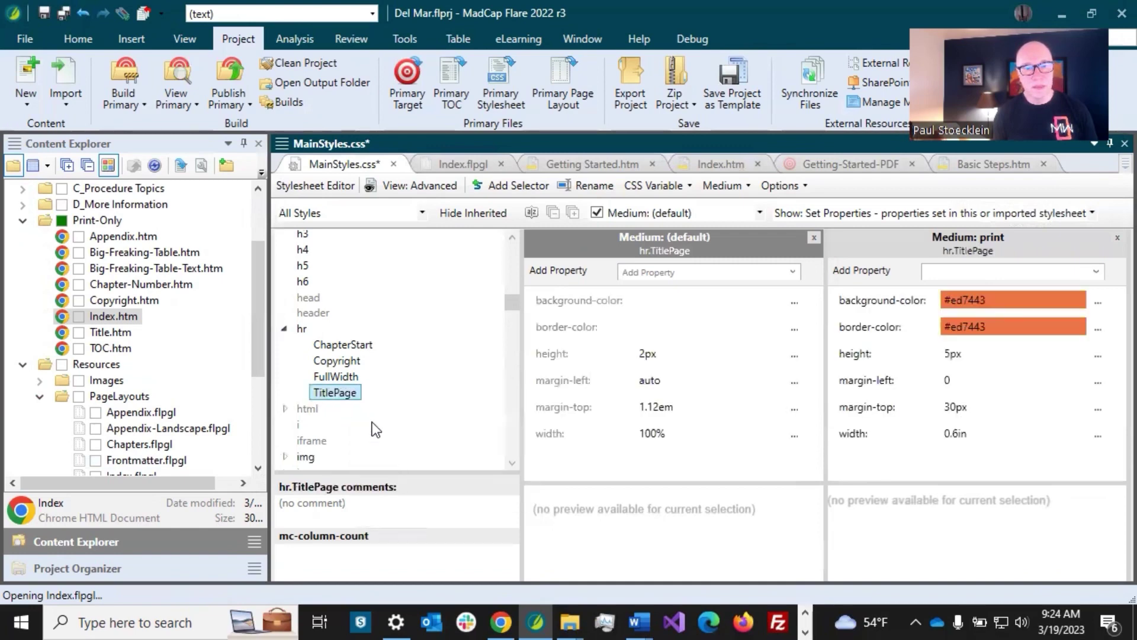
- Duplicate the hr.FullWidth class with the print medium active and rename the copy FullWidthIndex
click(374, 377)
click(894, 237)
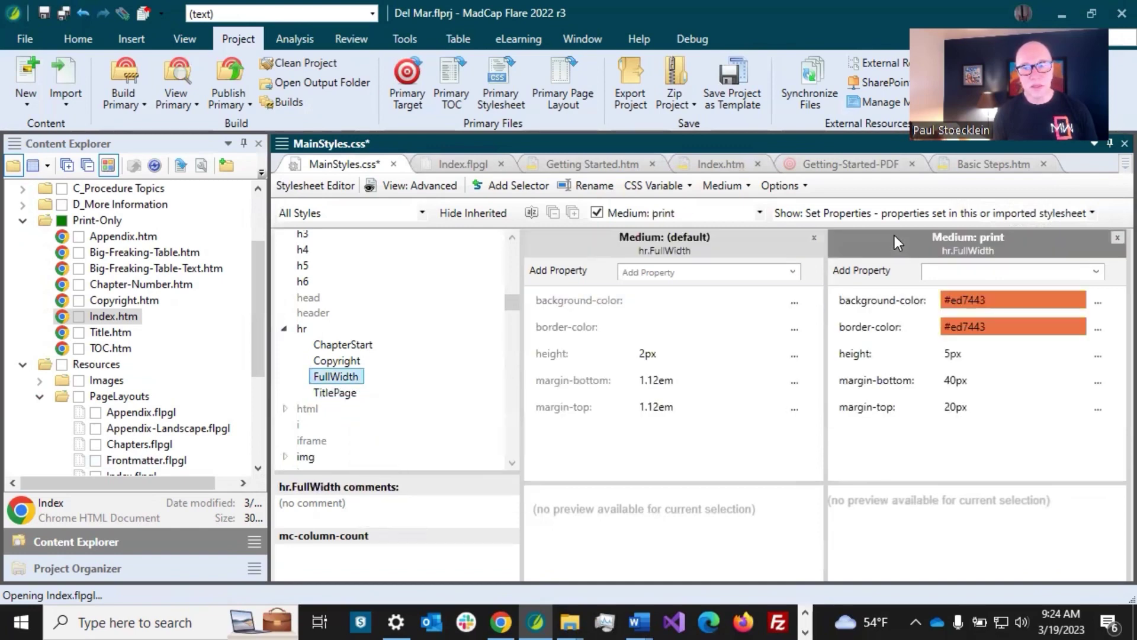
right_click(355, 379)
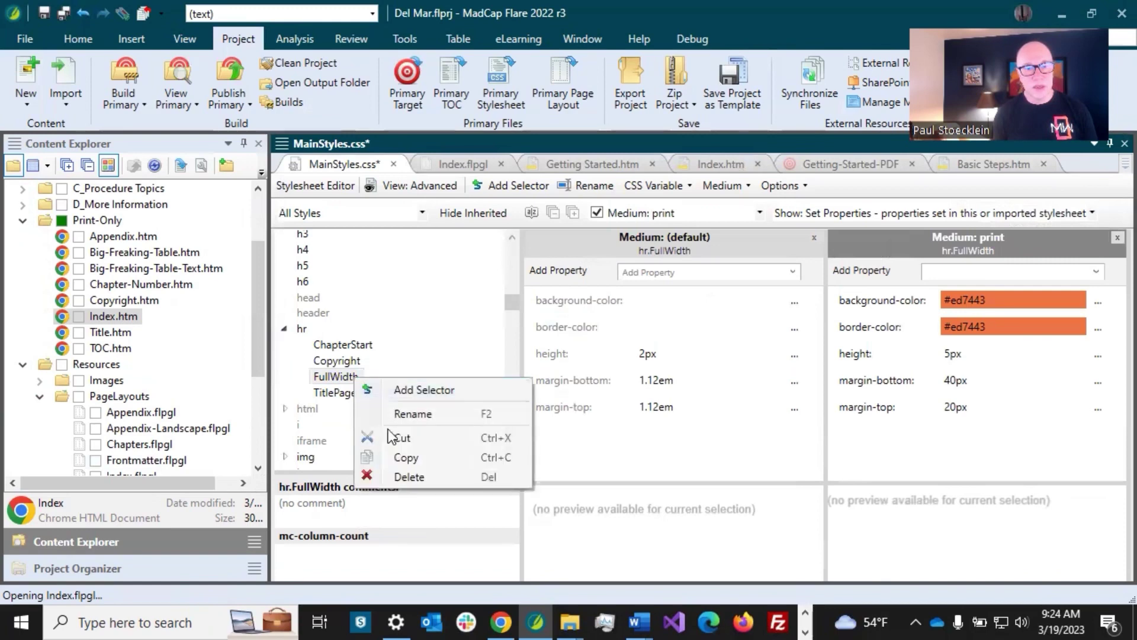
click(398, 456)
key(ctrl+v)
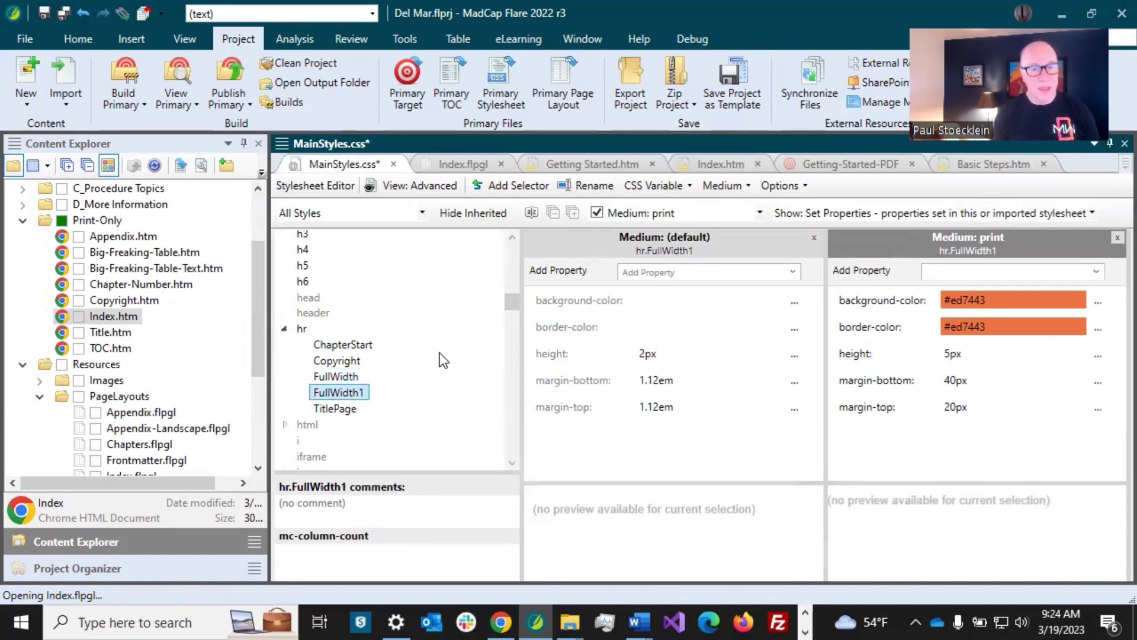
right_click(351, 393)
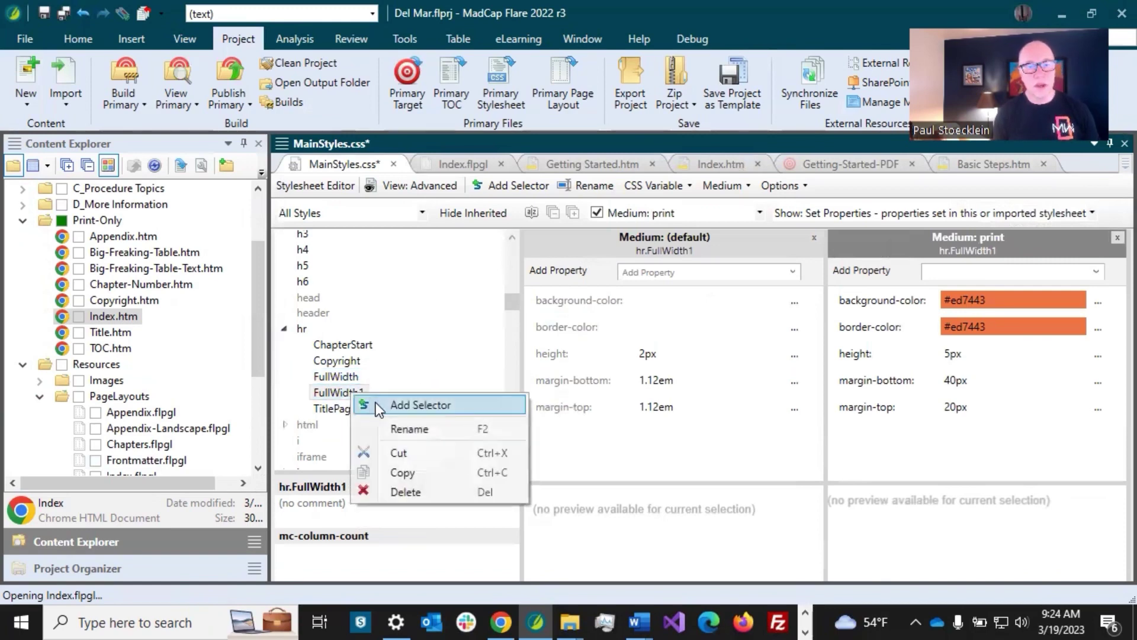
click(400, 425)
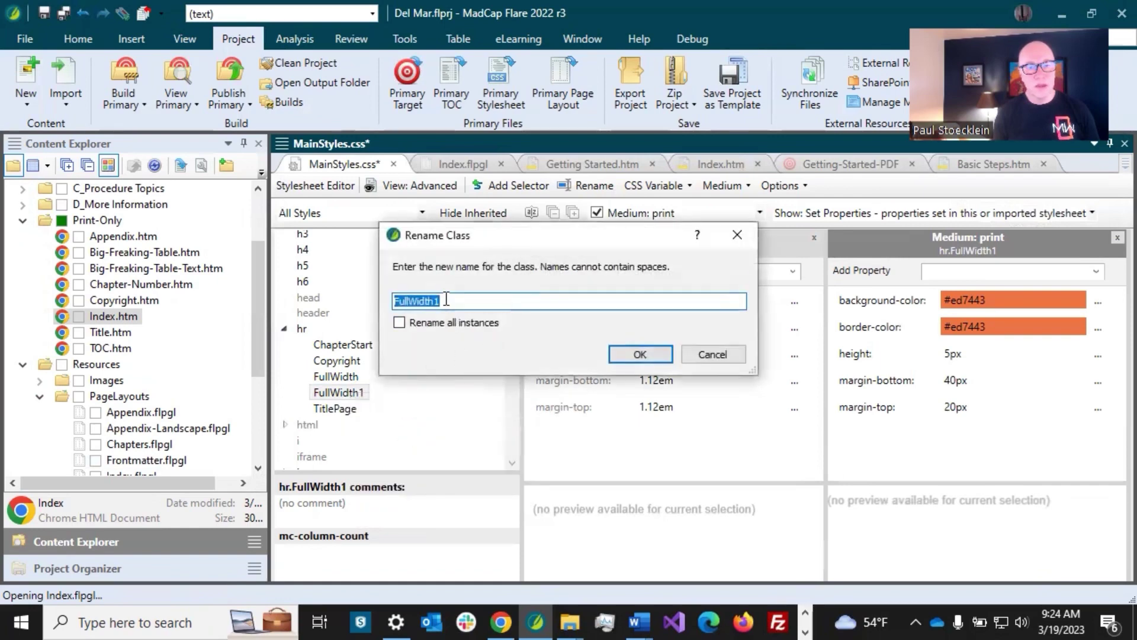
drag(433, 301, 445, 301)
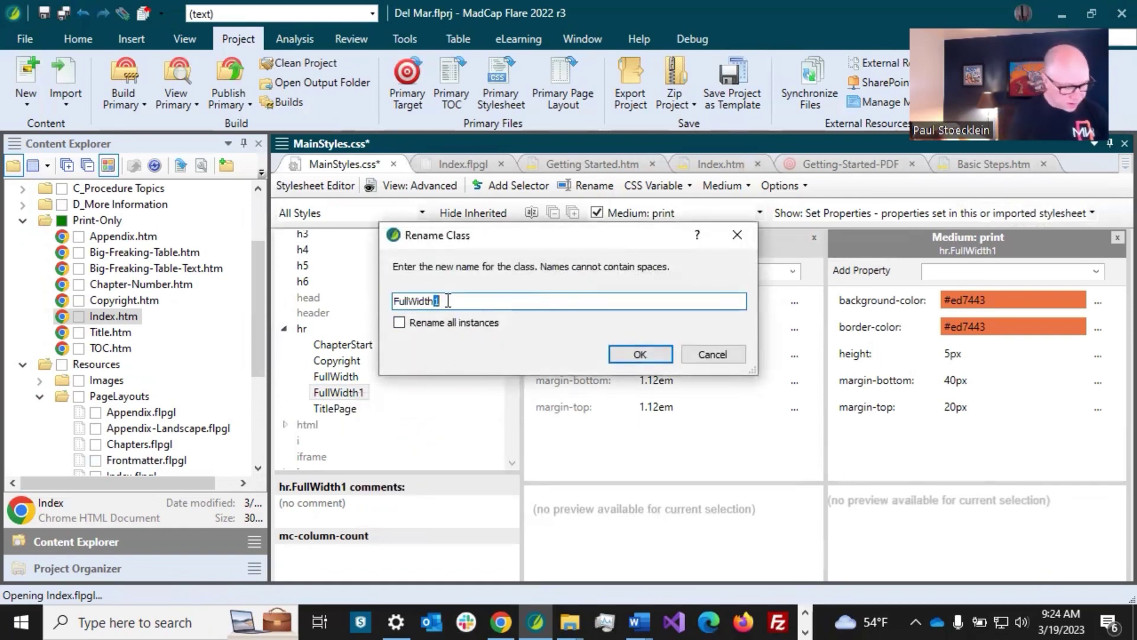
text(Index)
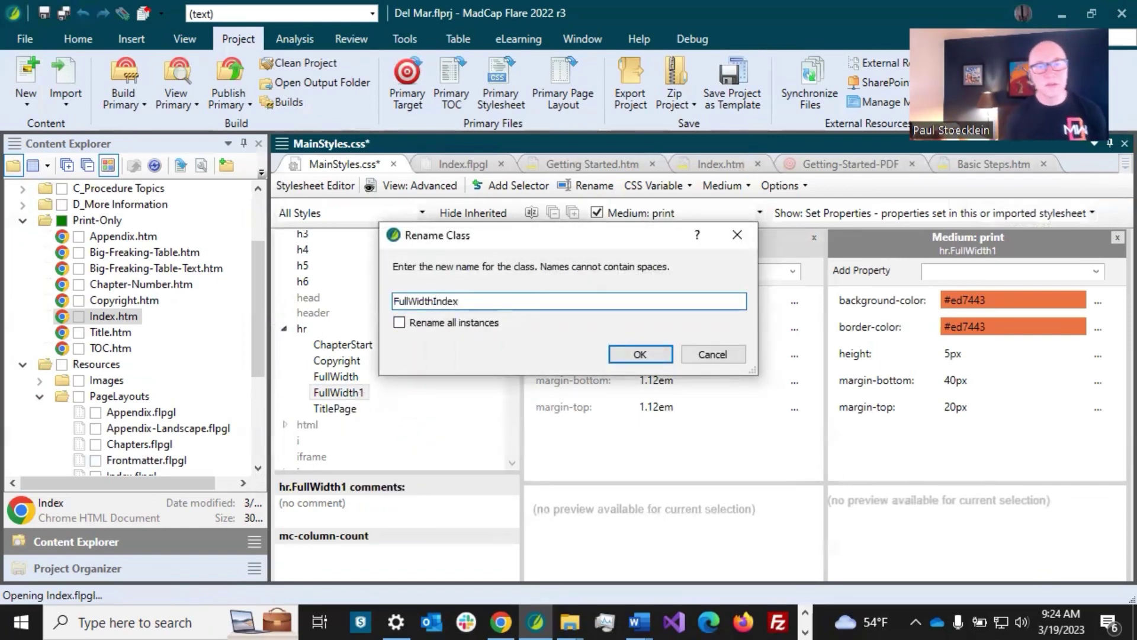
click(631, 357)
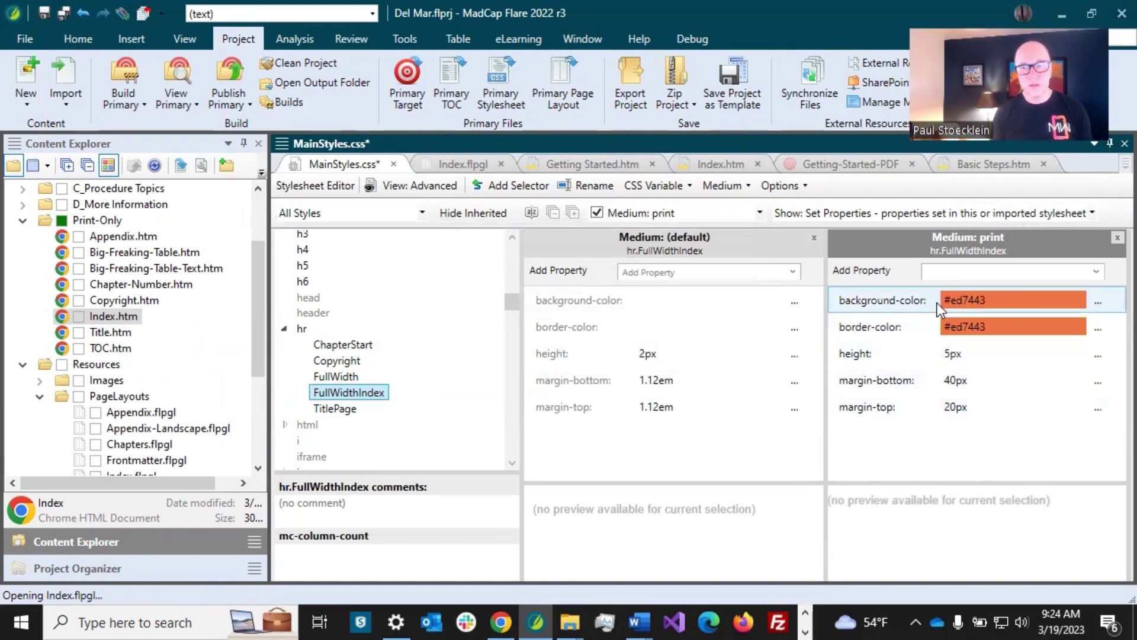
- Set the print-medium margin-bottom of hr.FullWidthIndex to 0 and save the stylesheet
click(977, 381)
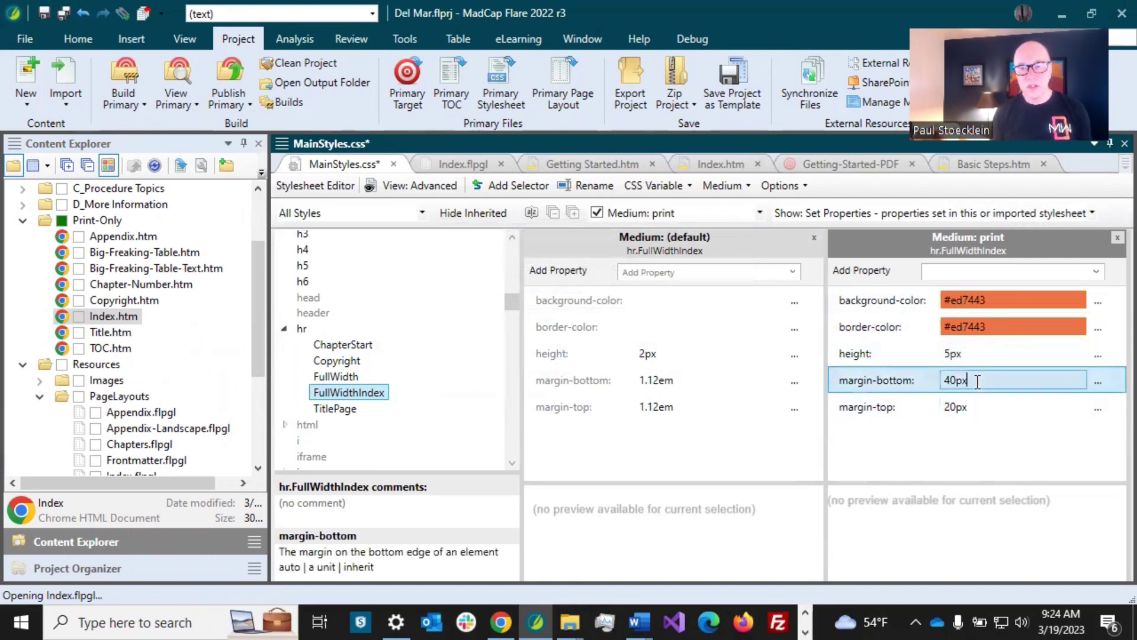
text(0)
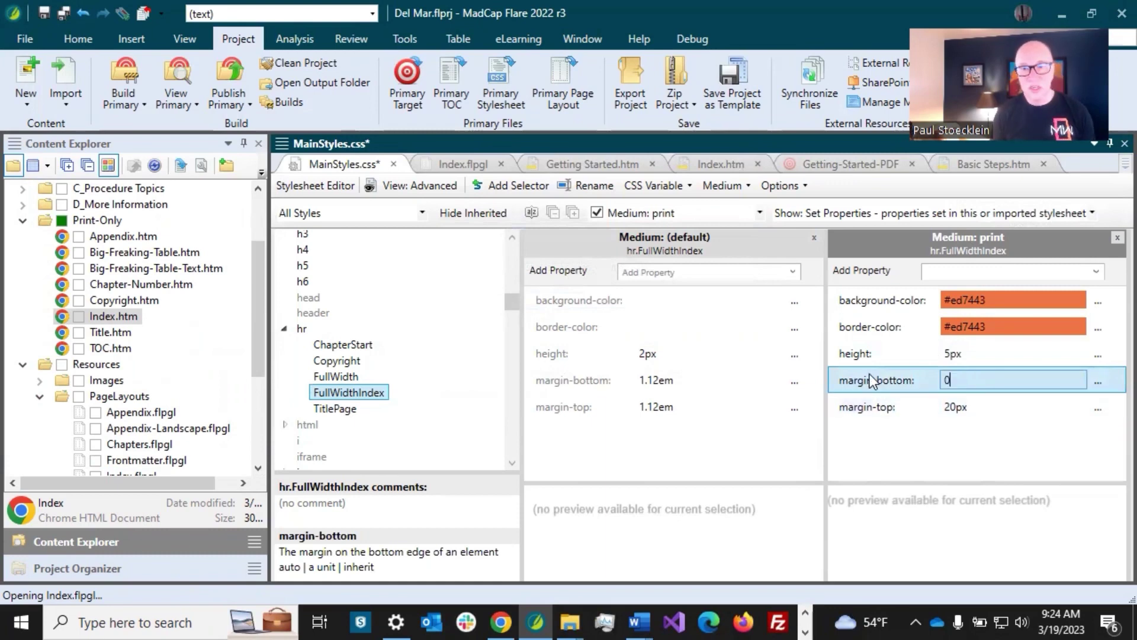
click(869, 356)
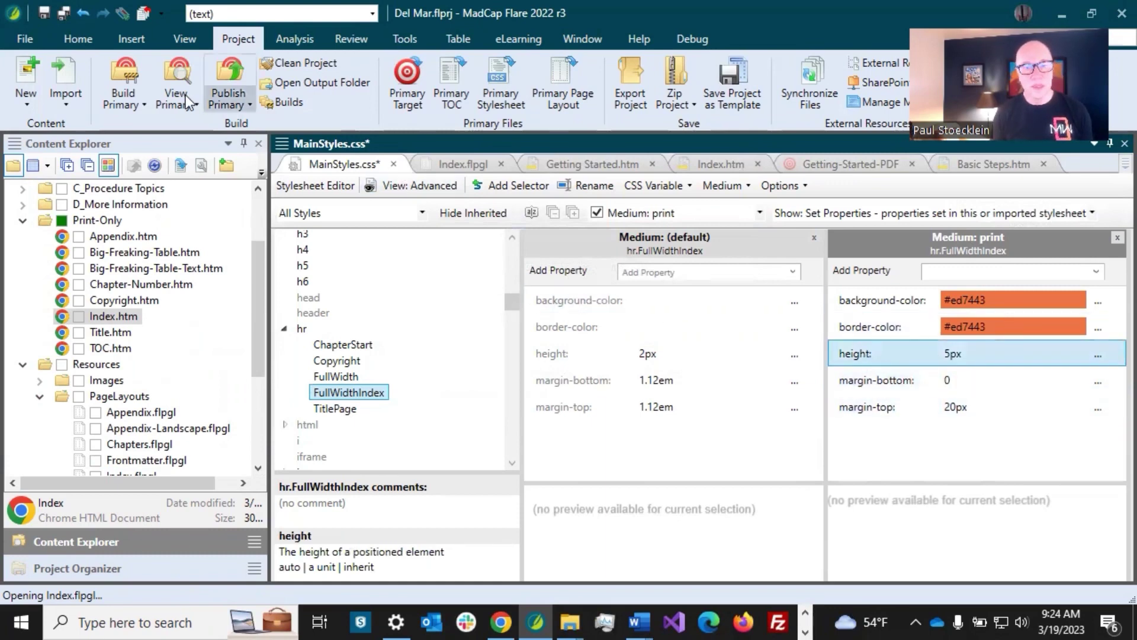
click(63, 13)
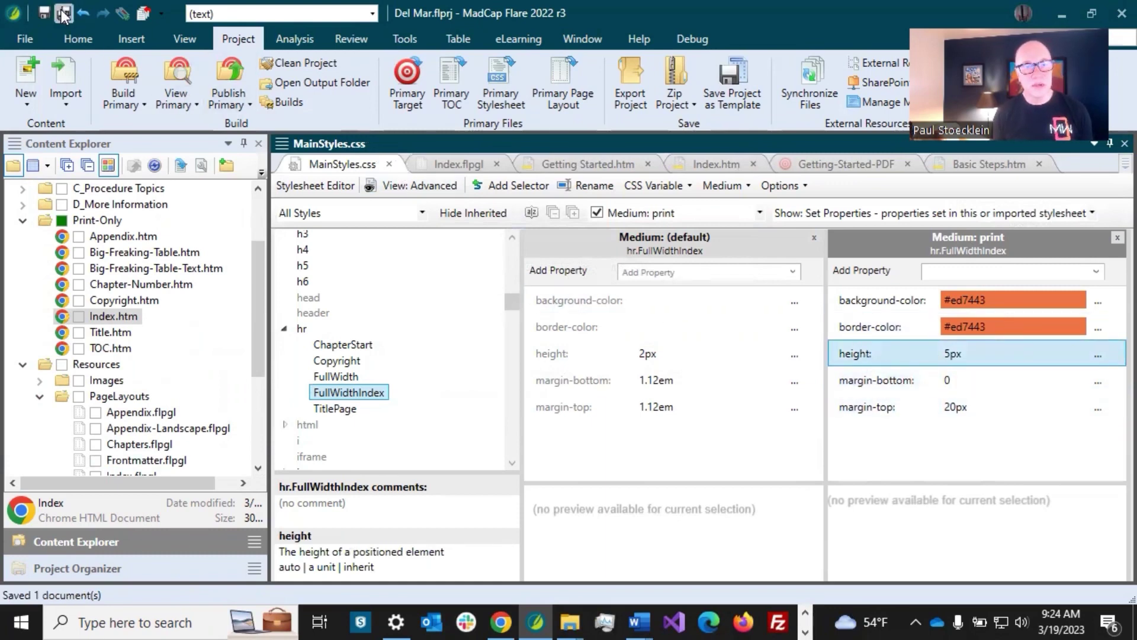
- Apply the hr.FullWidthIndex style class to the horizontal rule under the Index heading in Index.htm and save the topic
click(717, 164)
right_click(495, 405)
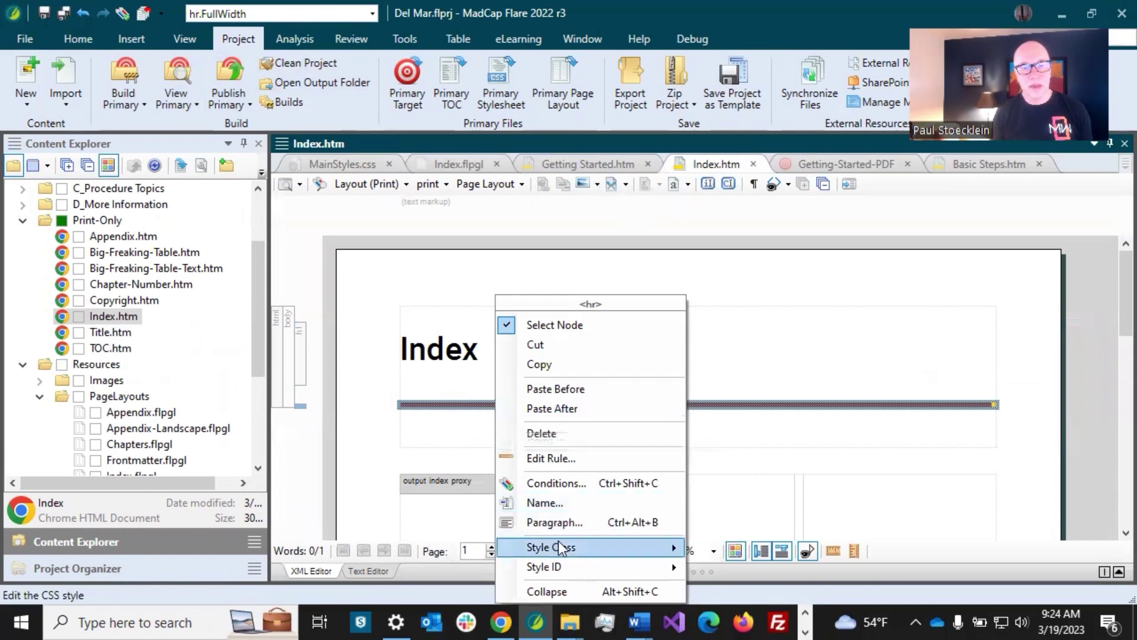
mouse_move(583, 546)
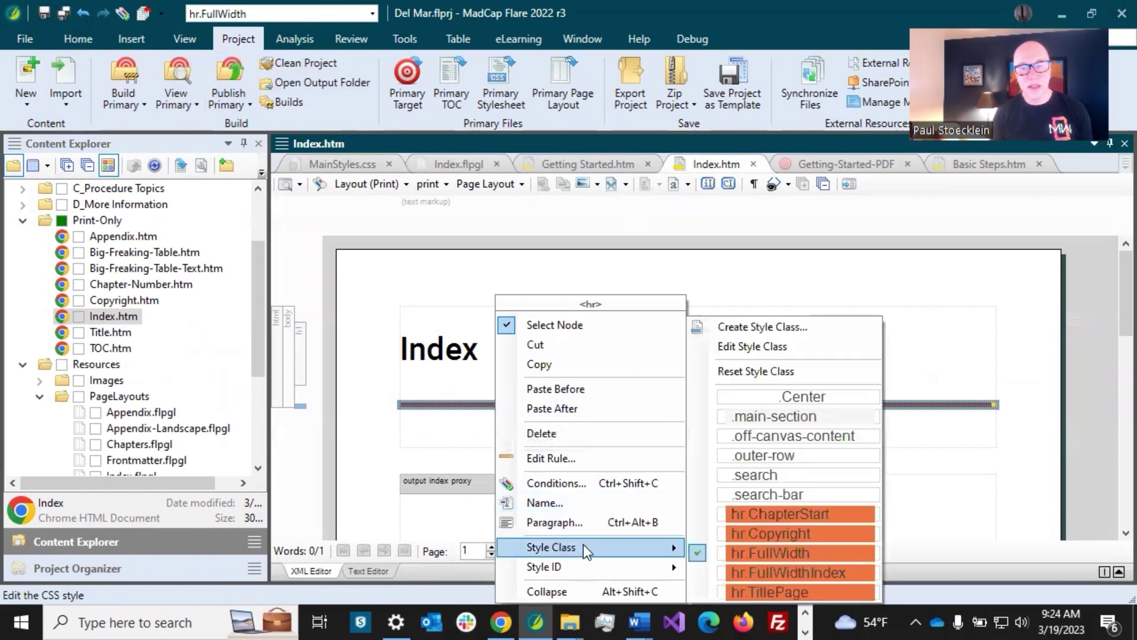
click(752, 571)
click(479, 351)
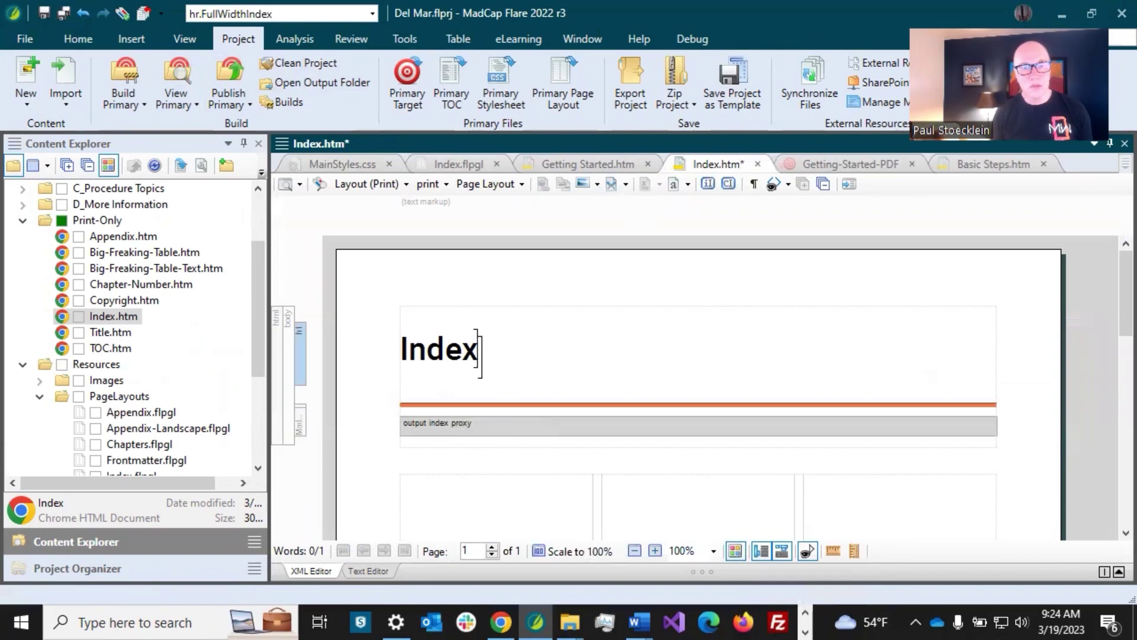
click(64, 13)
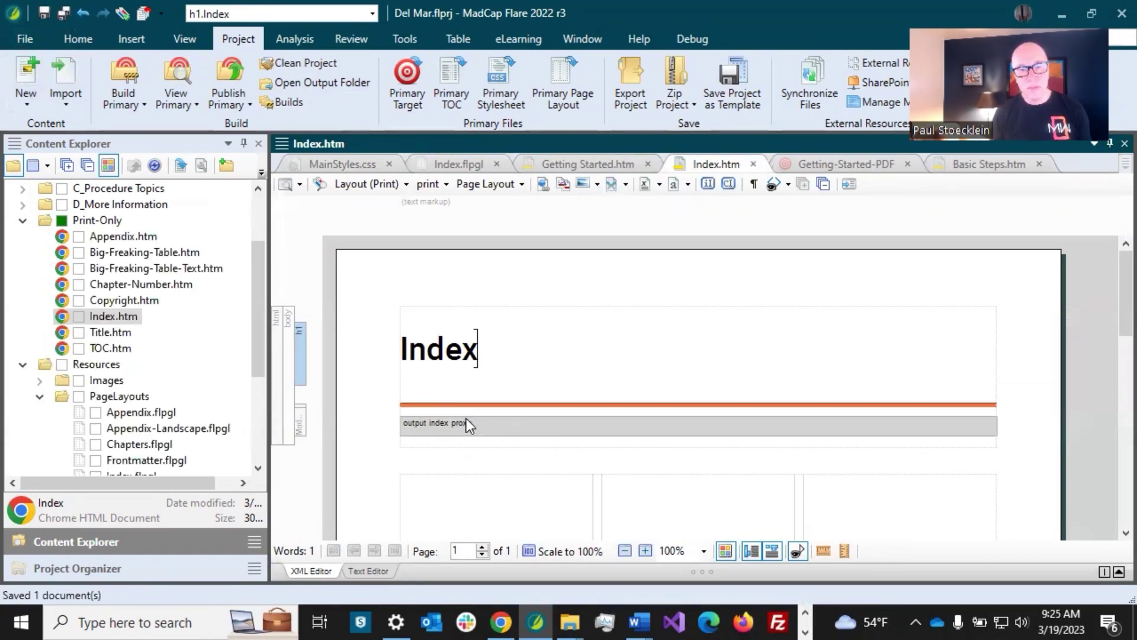
- Shorten the upper body frame on the first page of the Index.flpgl page layout to about 1.2 inches tall
click(459, 170)
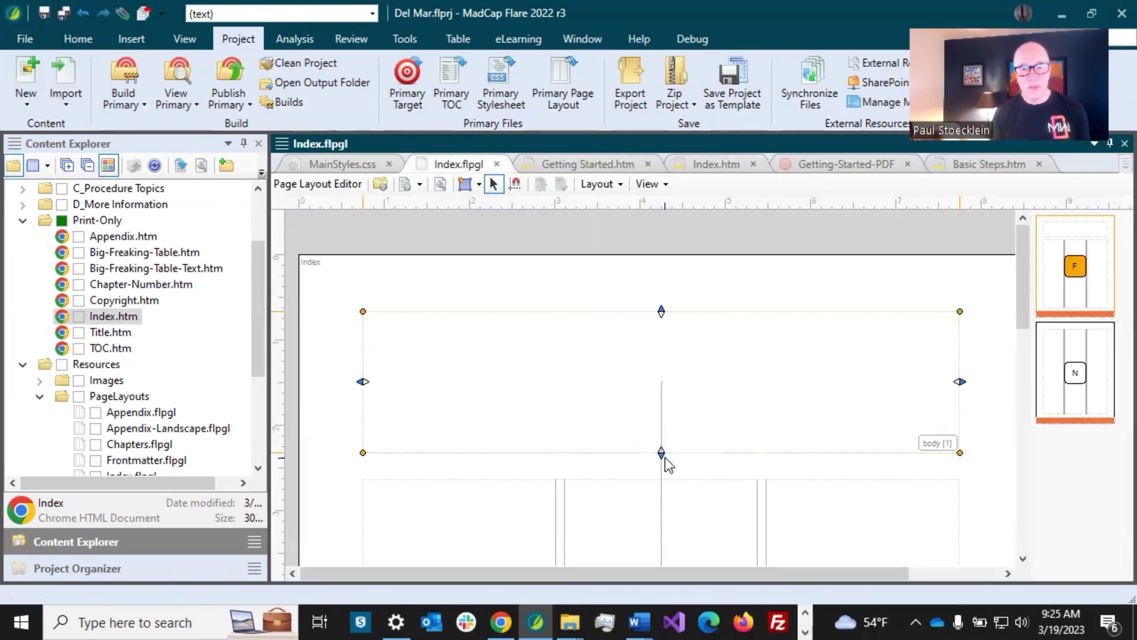
drag(662, 453, 651, 404)
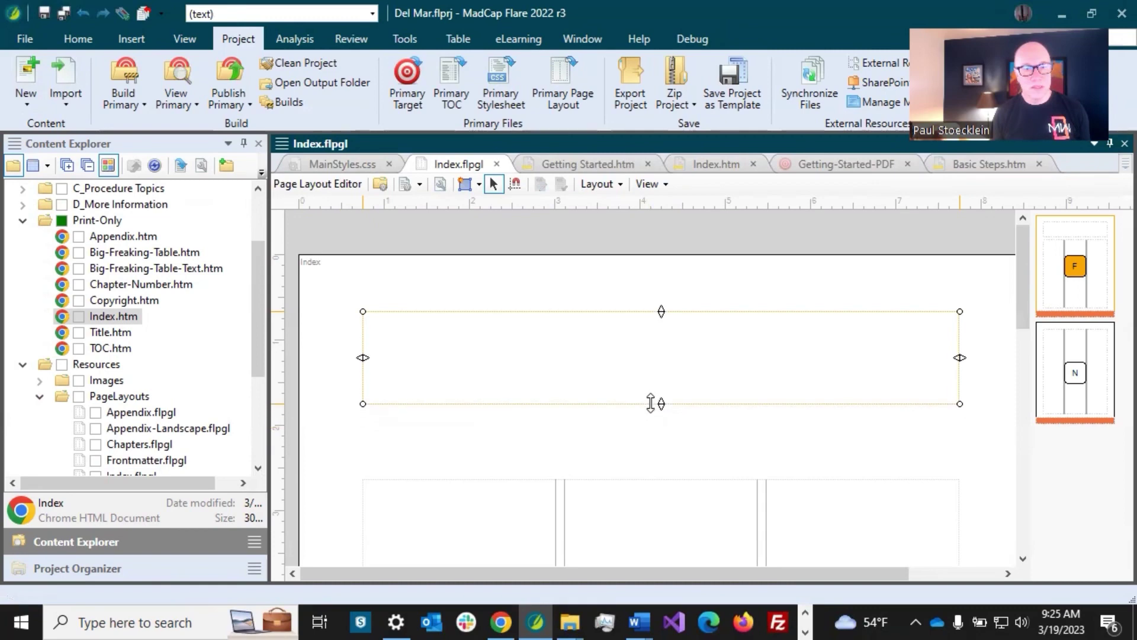
drag(651, 403, 649, 413)
- Extend the three-column body frame upward to start about 2.1 inches down the page, save the layout, and view Index.htm
click(659, 477)
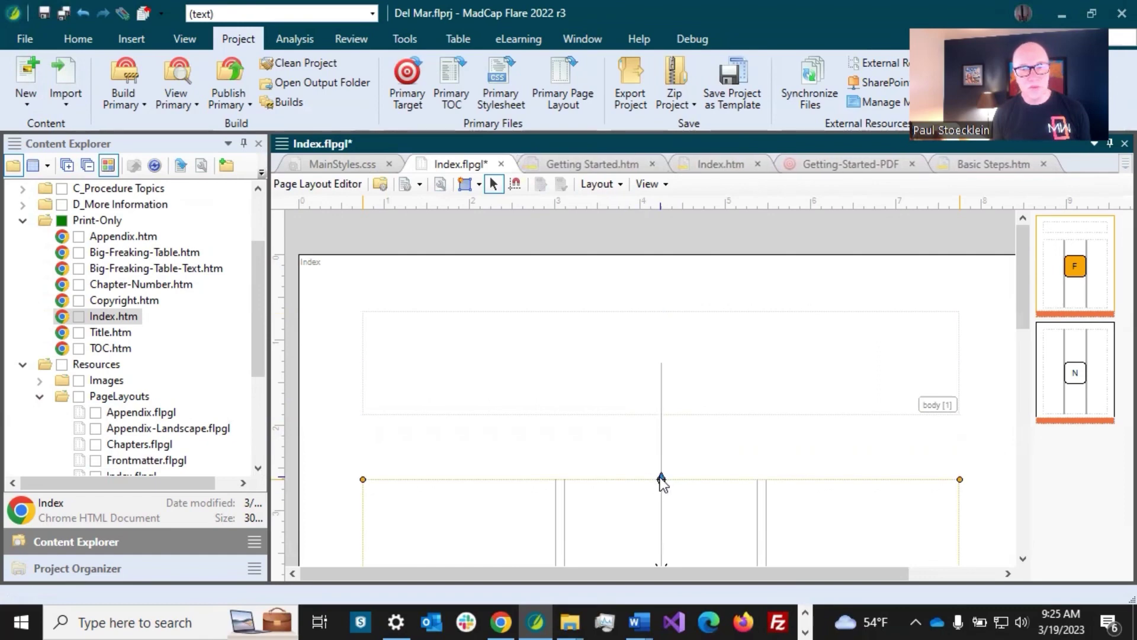
drag(661, 477, 649, 438)
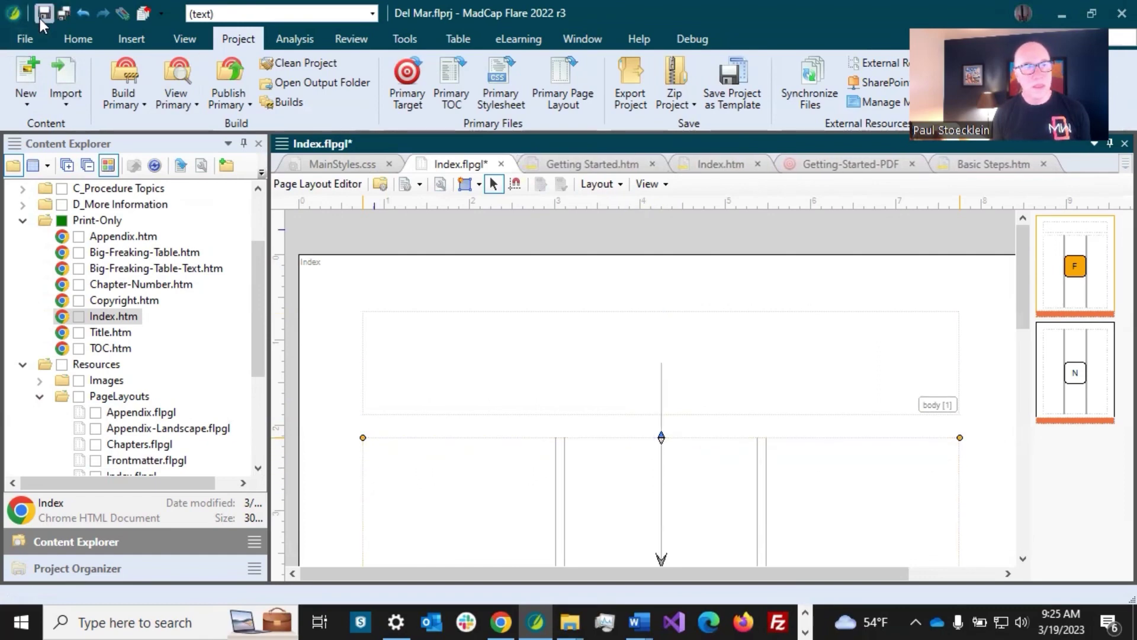
click(44, 13)
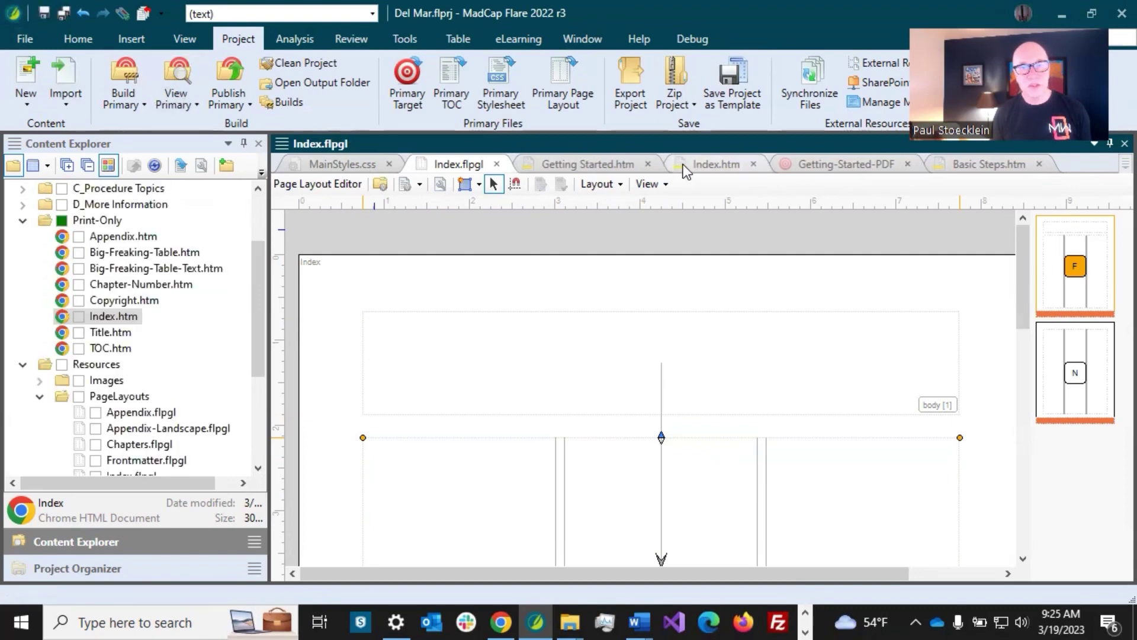
click(705, 164)
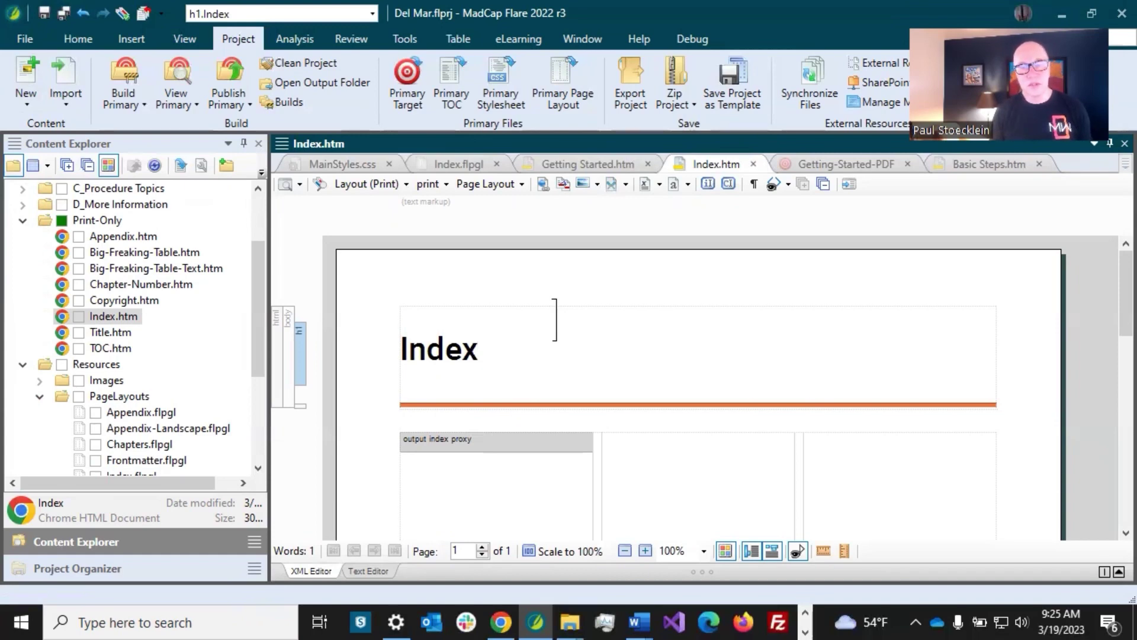
- In MainStyles.css, add the text-align property to p.IndexHeading for the print medium and set it to left
click(332, 164)
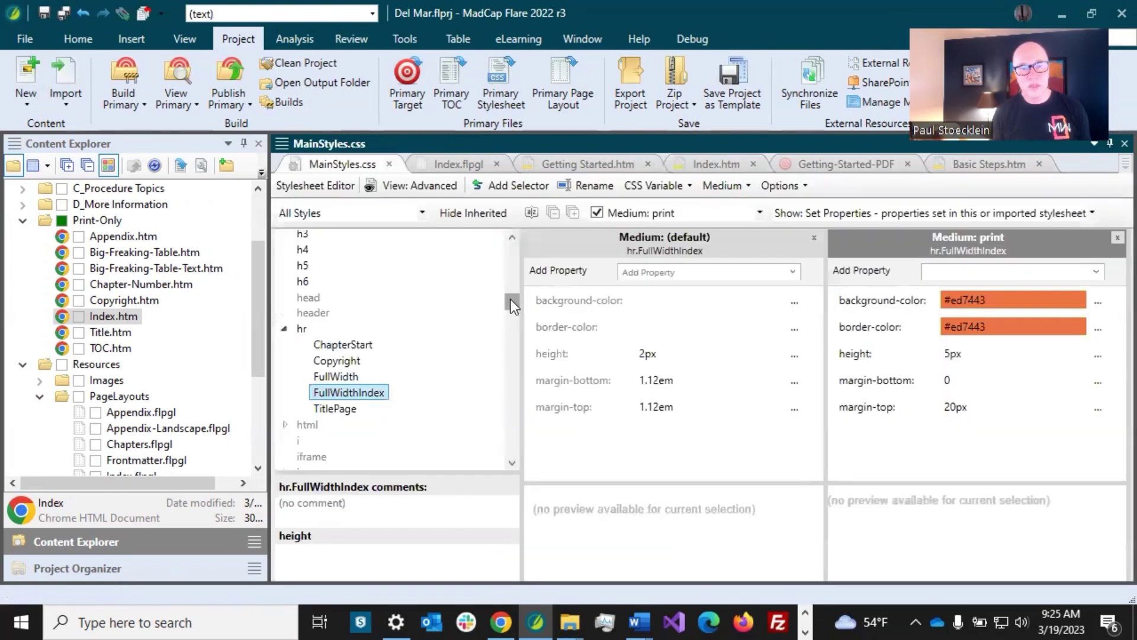
drag(511, 302, 500, 424)
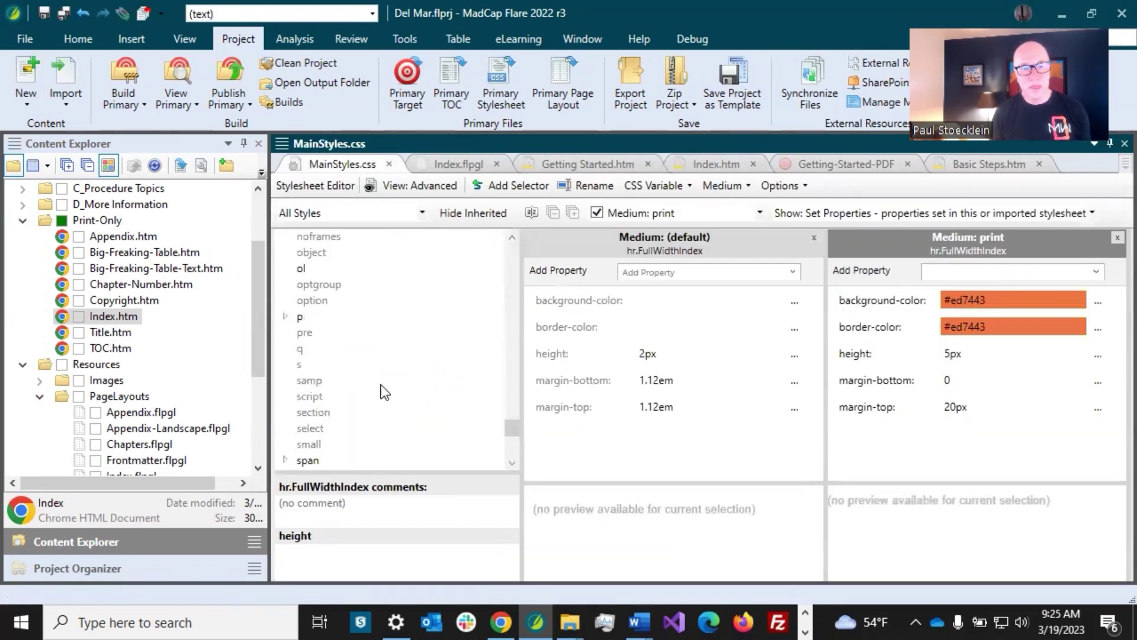
click(285, 317)
scroll(317, 330, down, 8)
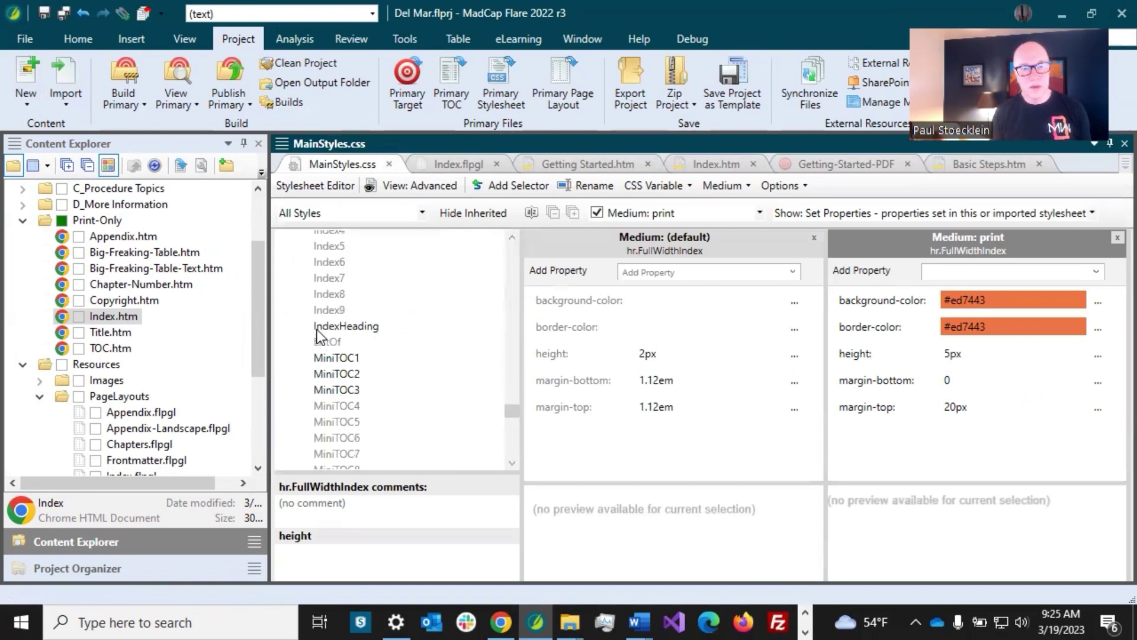
click(348, 327)
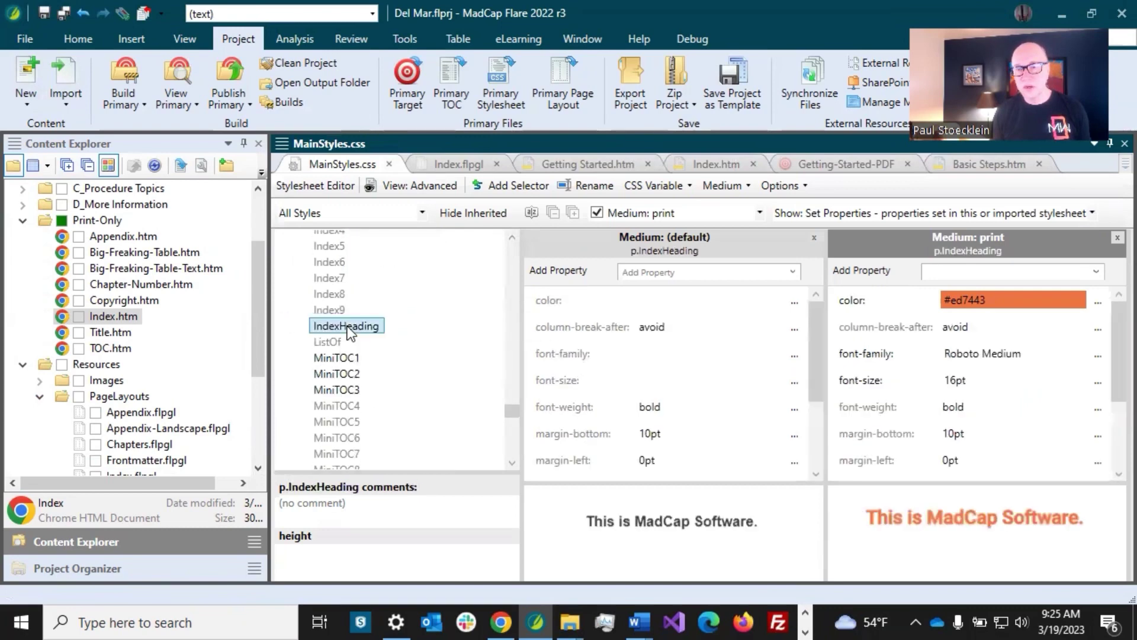
scroll(349, 332, up, 1)
click(1007, 271)
text(text-a)
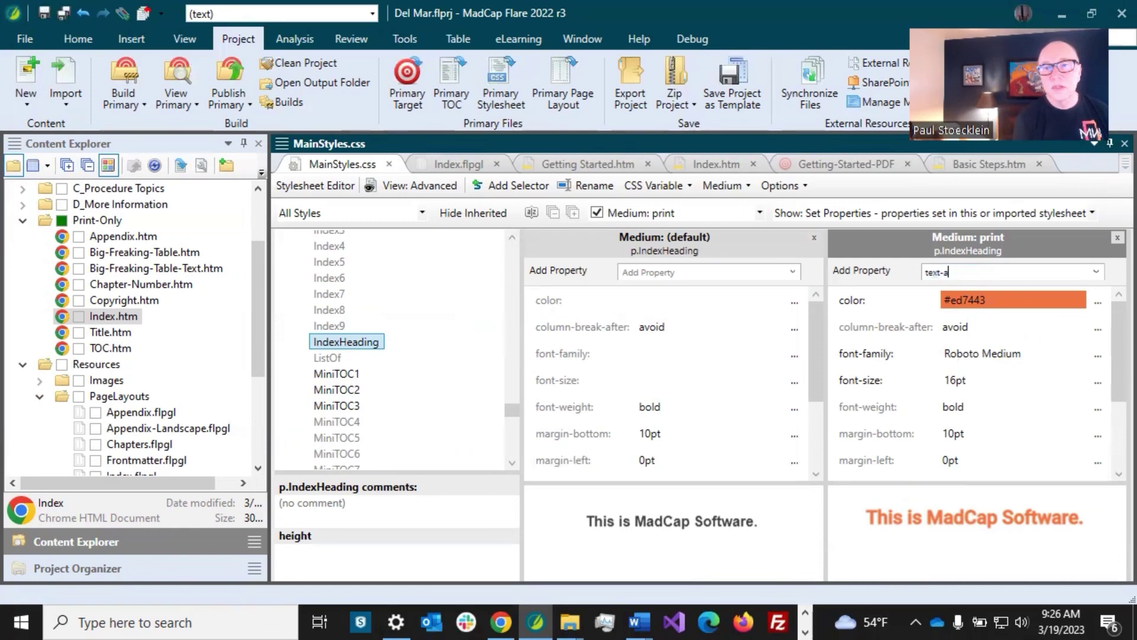
text(lign)
key(Return)
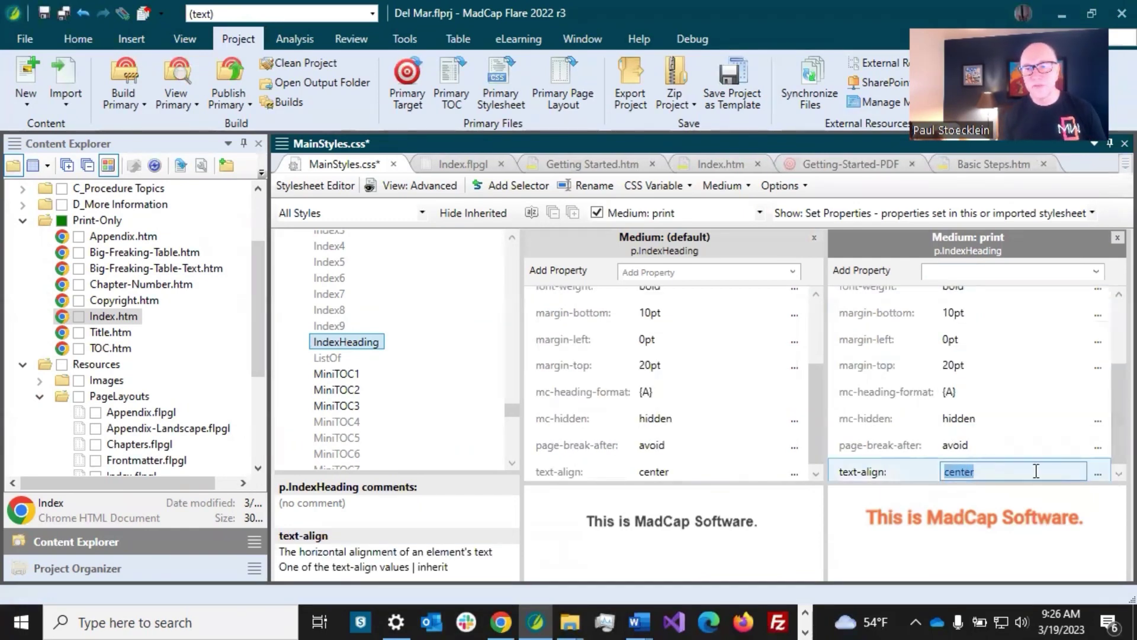
click(1097, 477)
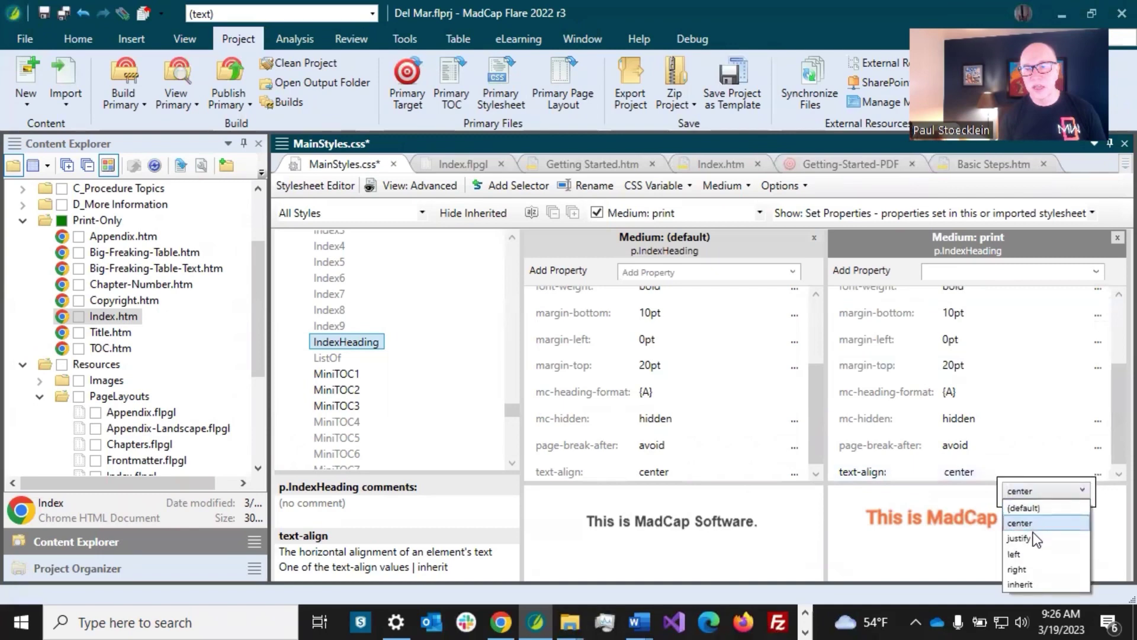
click(1028, 552)
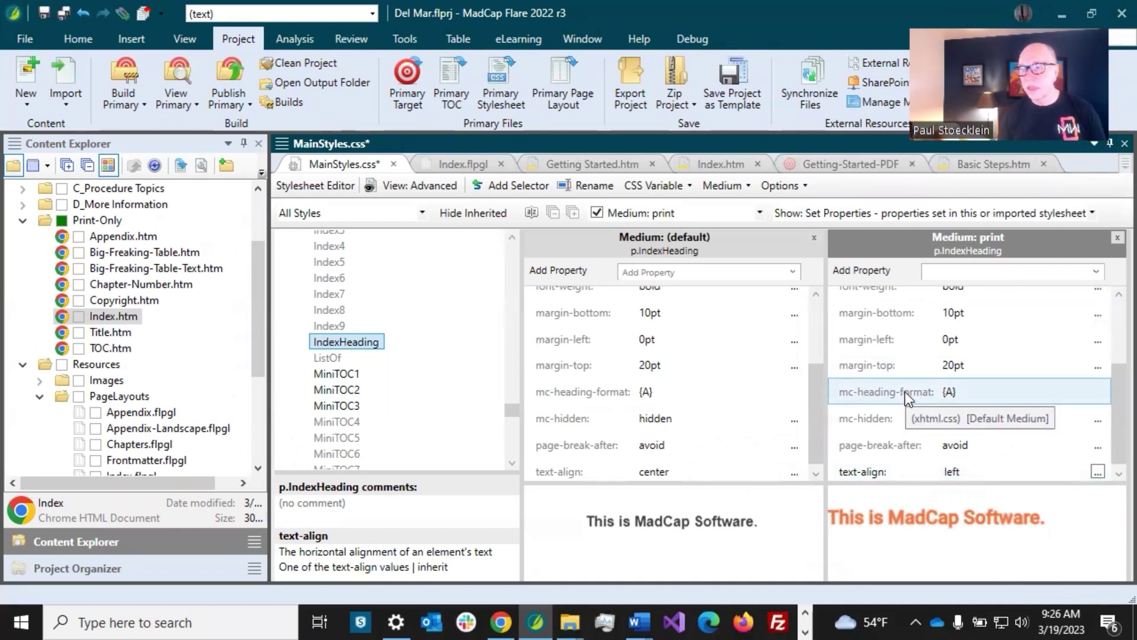
- Add a padding-top of 30px to p.IndexHeading for the print medium and save all files
click(945, 272)
text(padding-top)
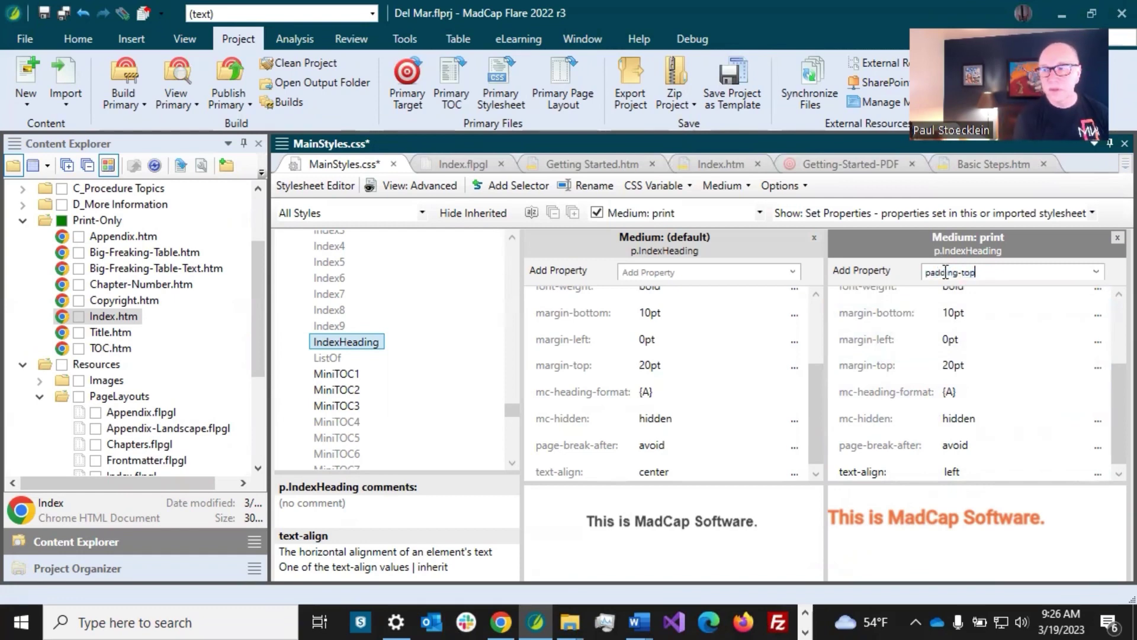
key(Return)
text(30px)
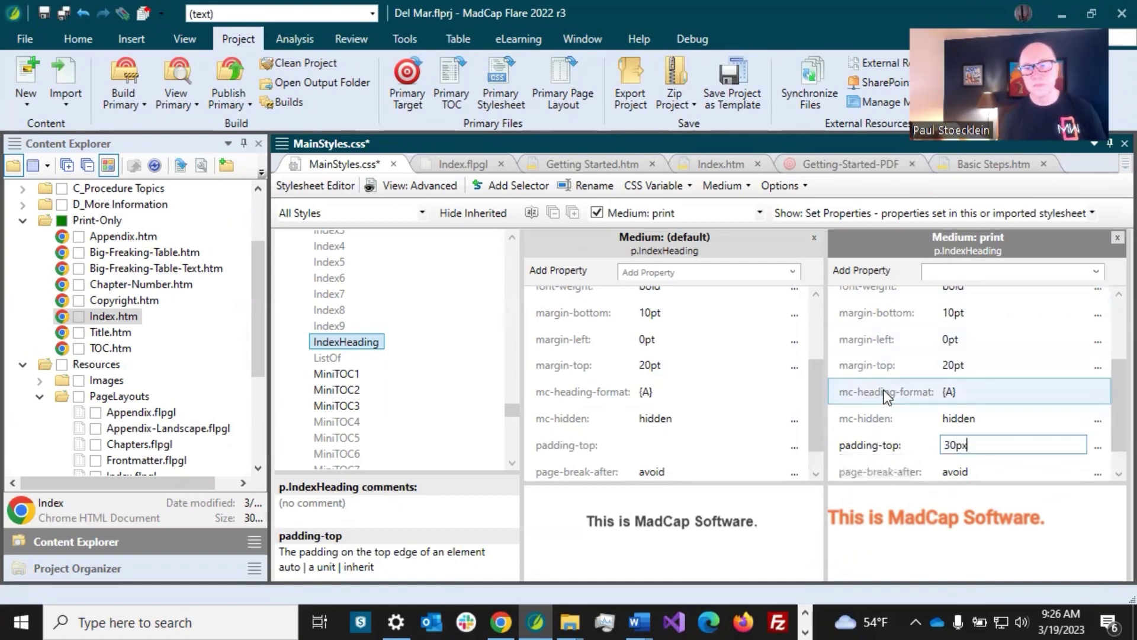
click(876, 411)
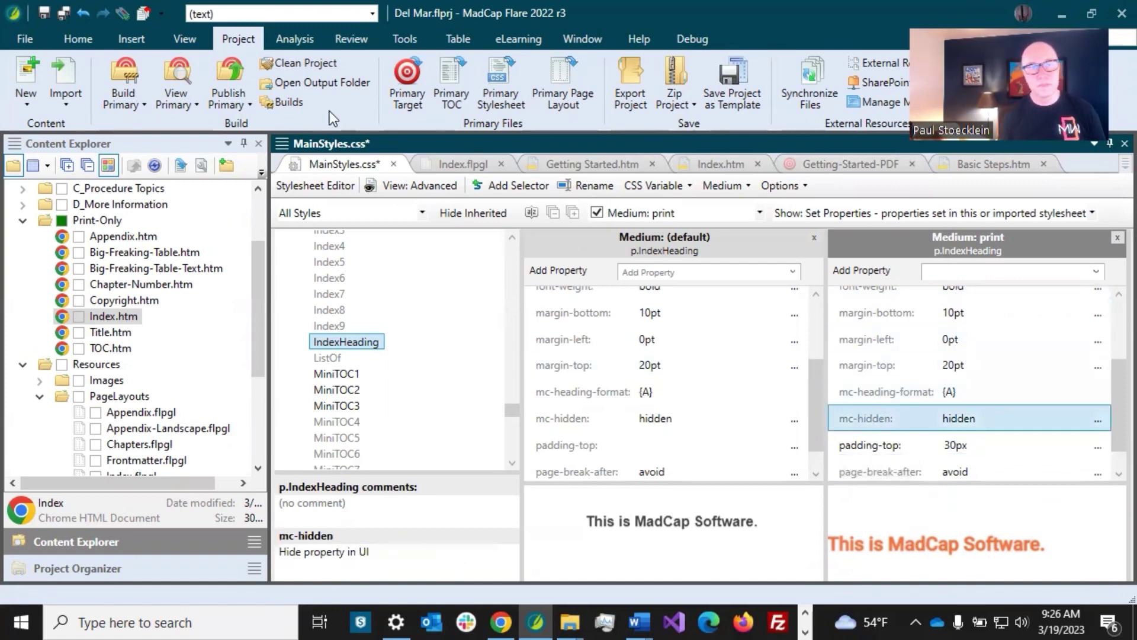
click(64, 13)
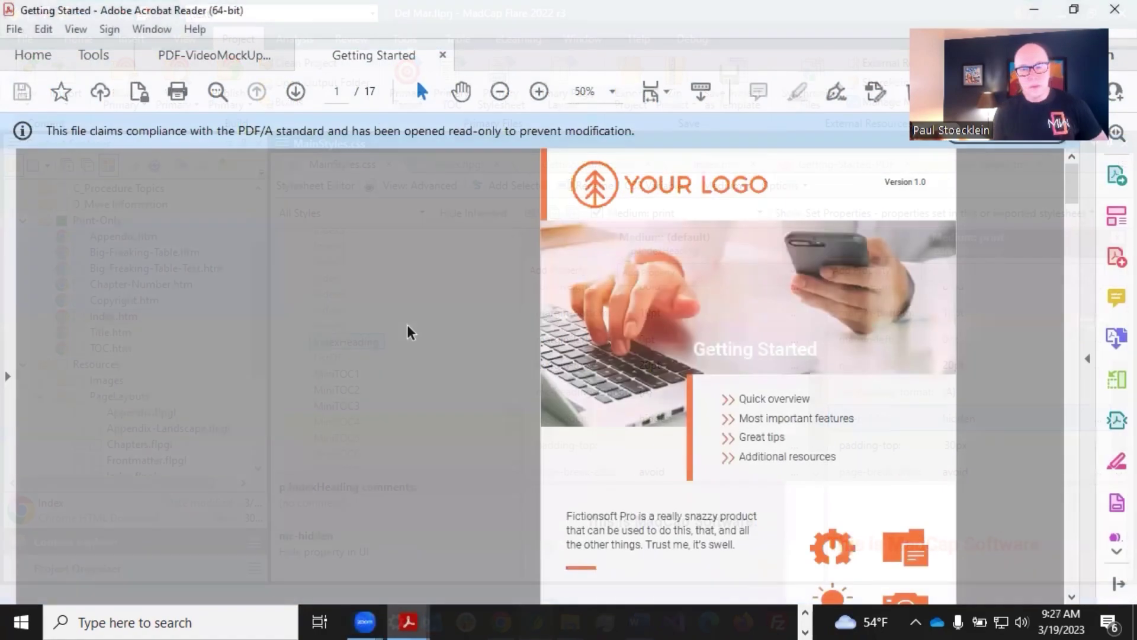
- In the Getting Started PDF in Acrobat Reader, go to the Index through its contents entry and examine the rule, columns and letter headings
scroll(406, 330, down, 10)
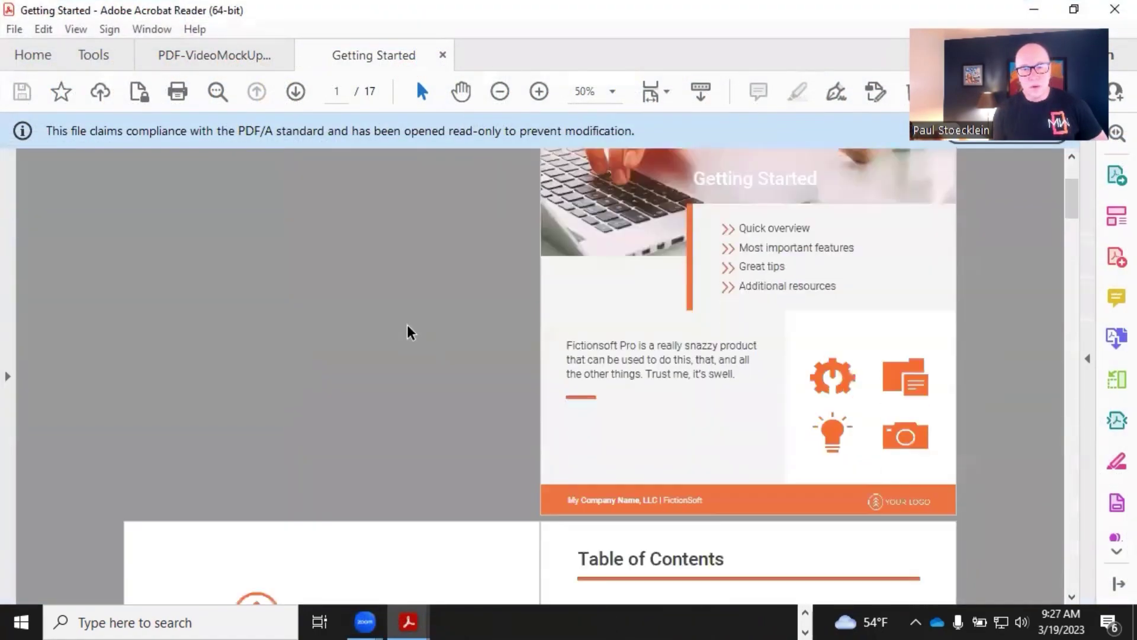
scroll(419, 319, down, 5)
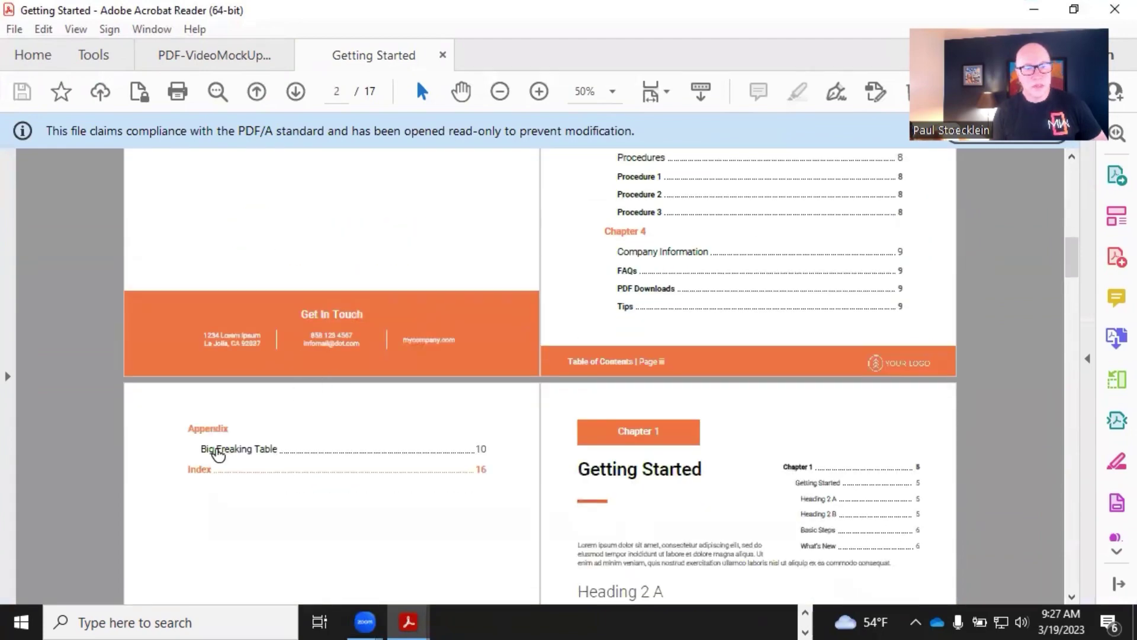
click(200, 472)
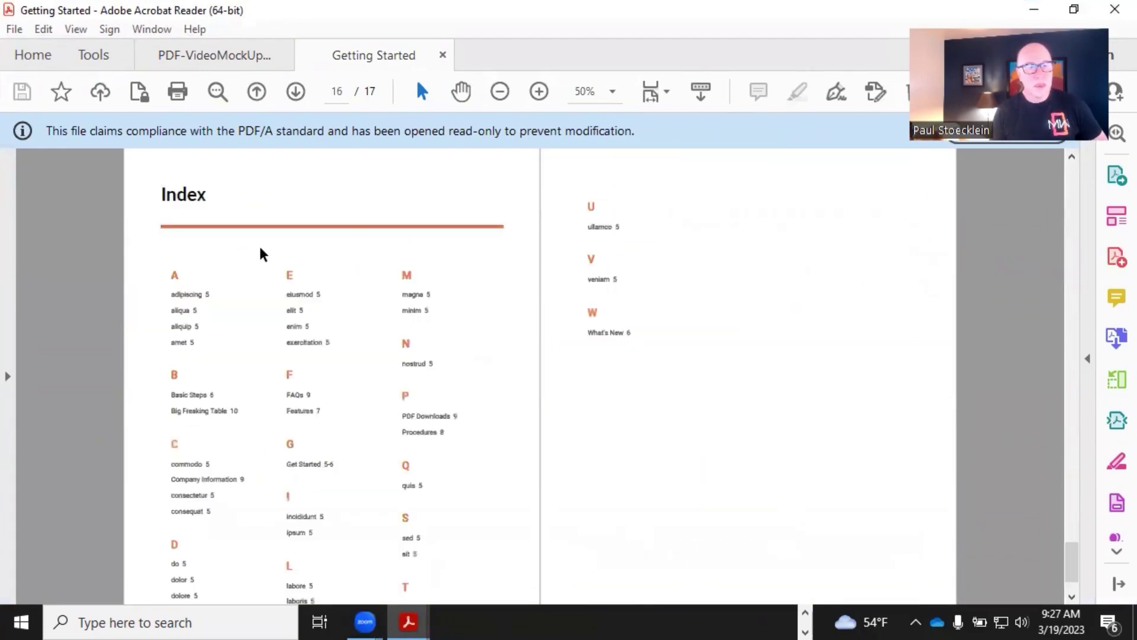
scroll(265, 275, up, 1)
scroll(264, 276, down, 1)
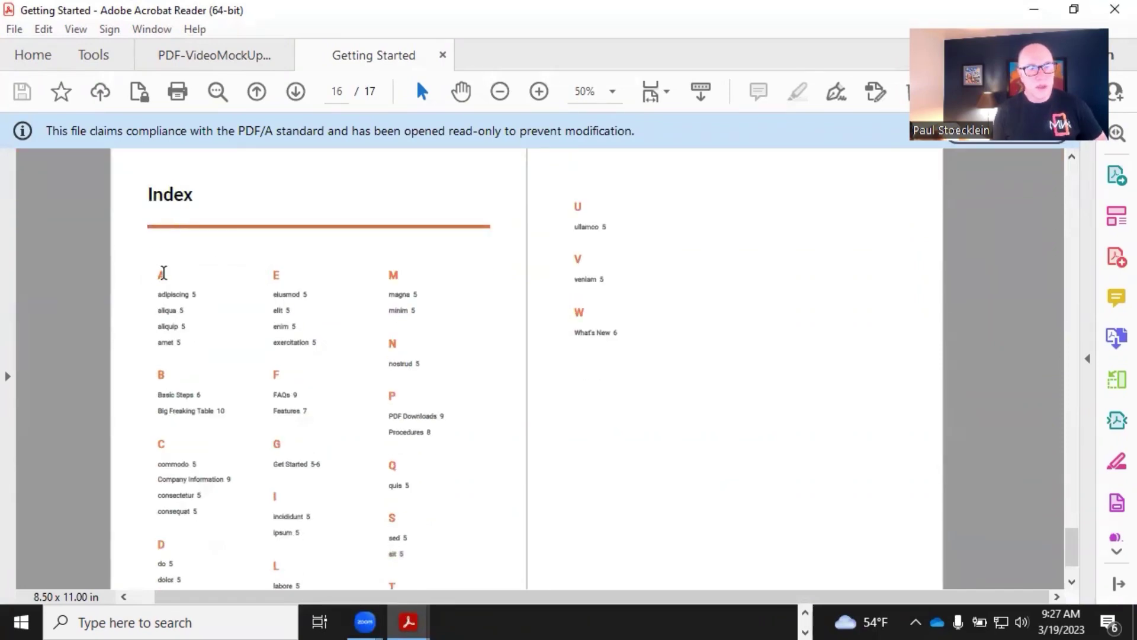
scroll(176, 272, down, 2)
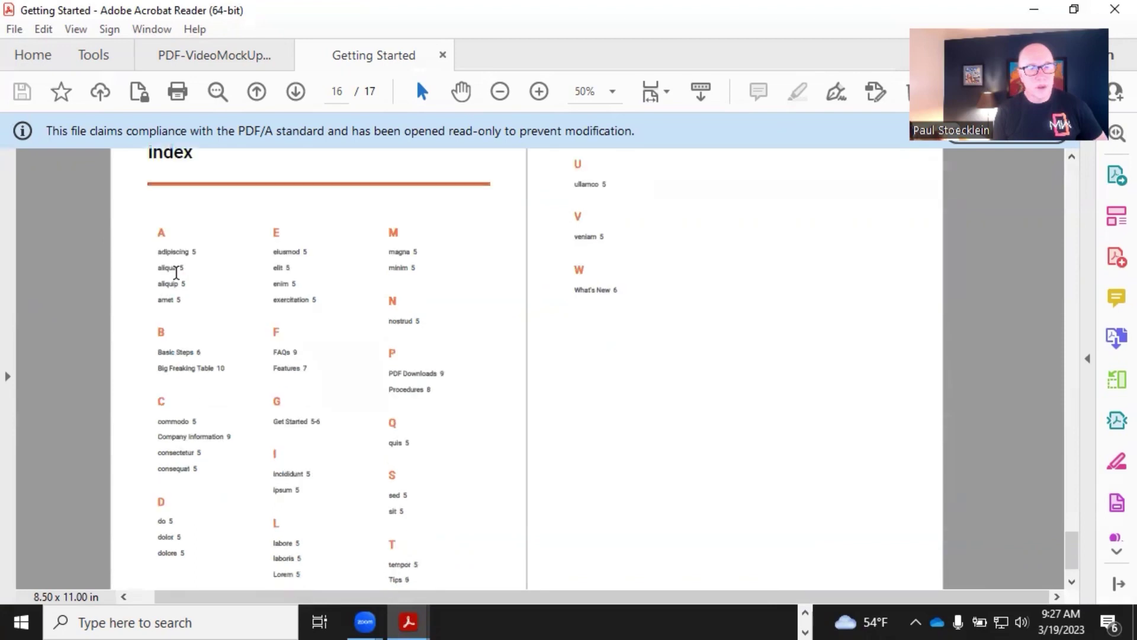
scroll(218, 223, up, 3)
scroll(219, 228, down, 3)
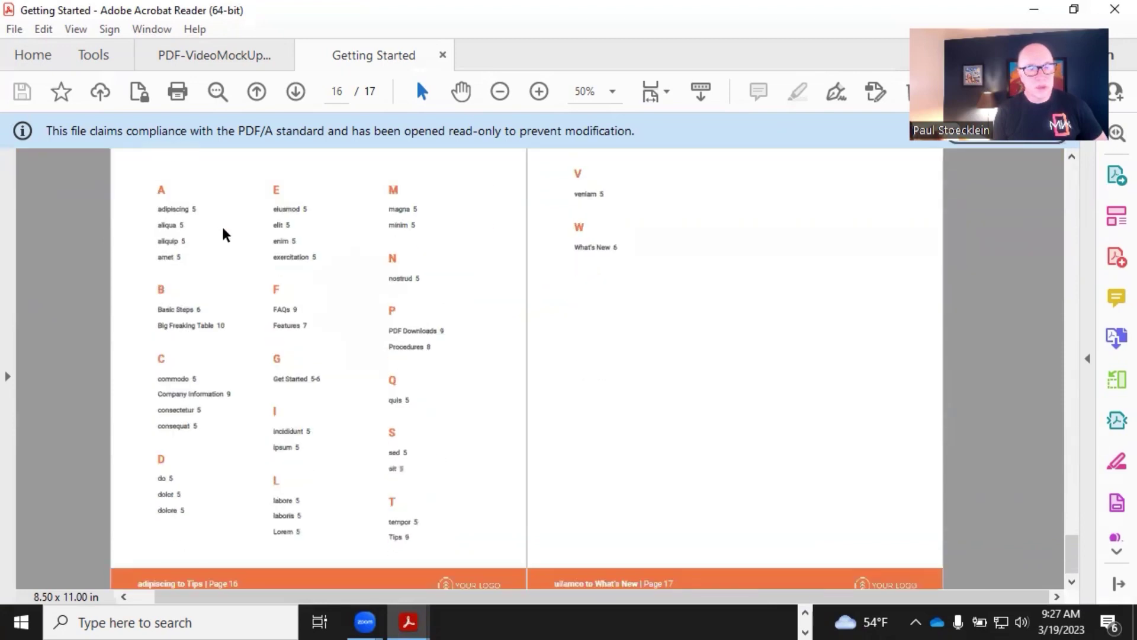
scroll(225, 235, down, 1)
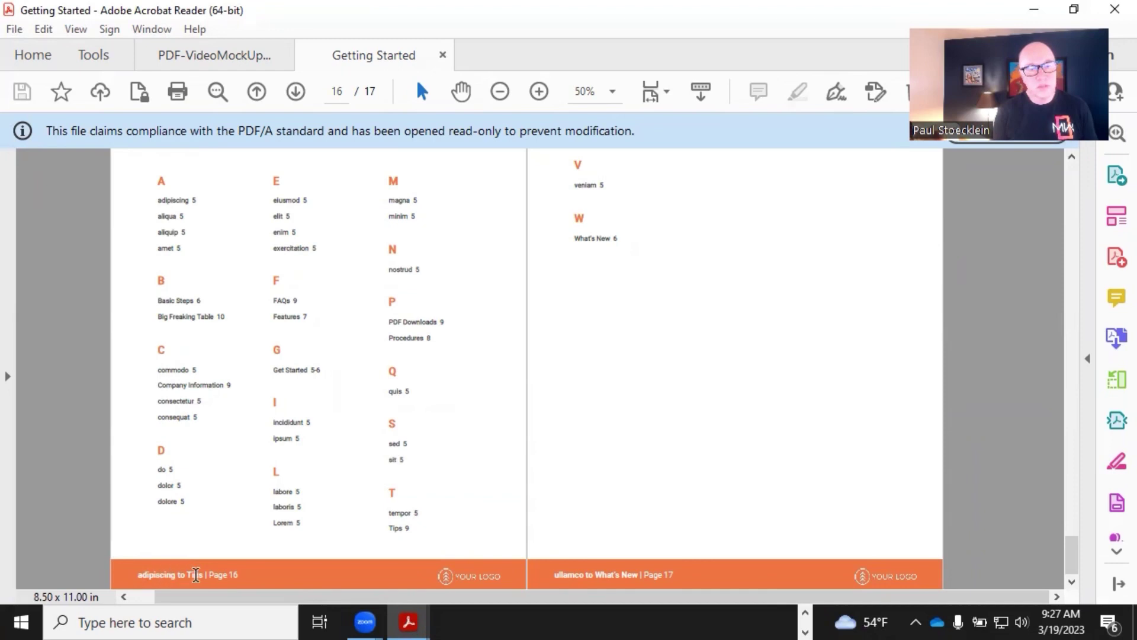
- Compare the index term ranges in the footers of pages 16 and 17 with the first and last entries on each page
double_click(167, 202)
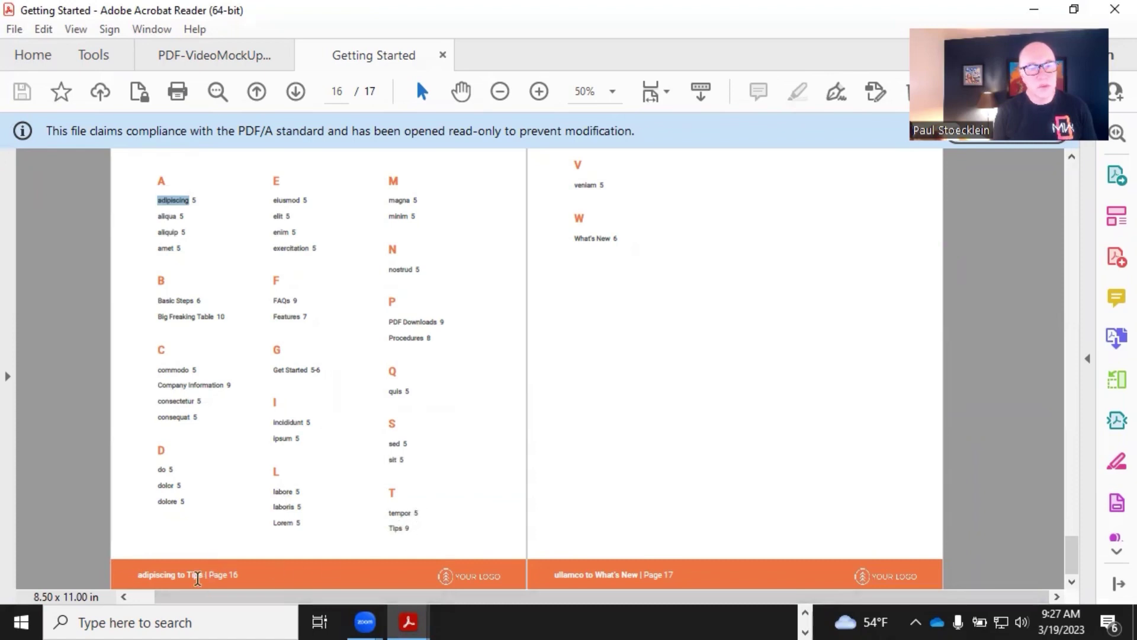
double_click(195, 574)
scroll(627, 269, up, 1)
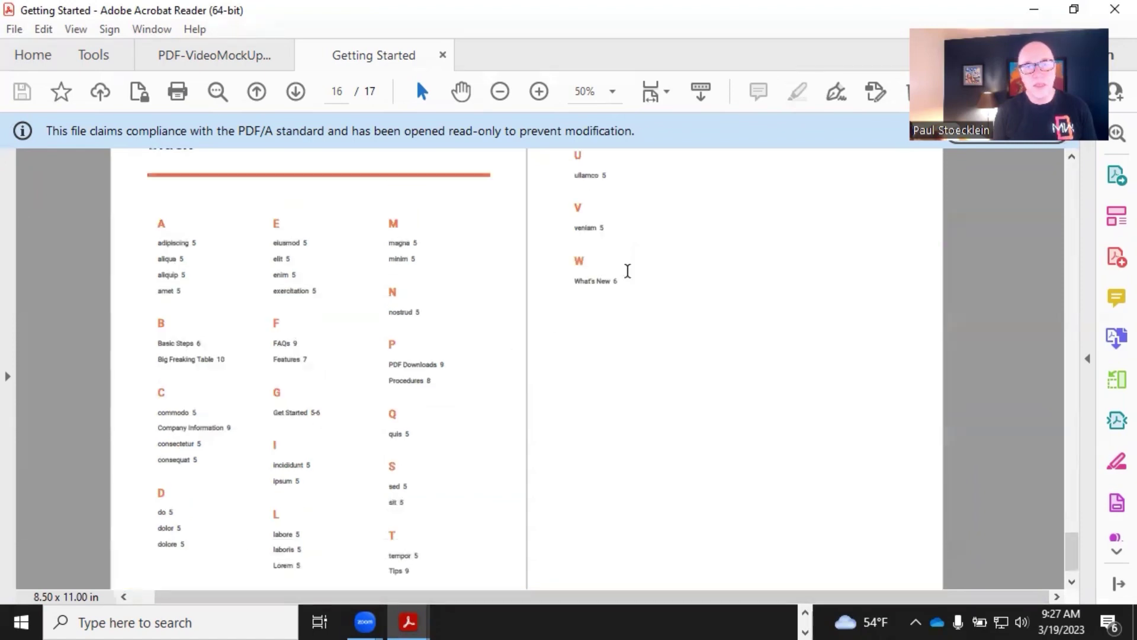
scroll(625, 256, up, 1)
double_click(586, 217)
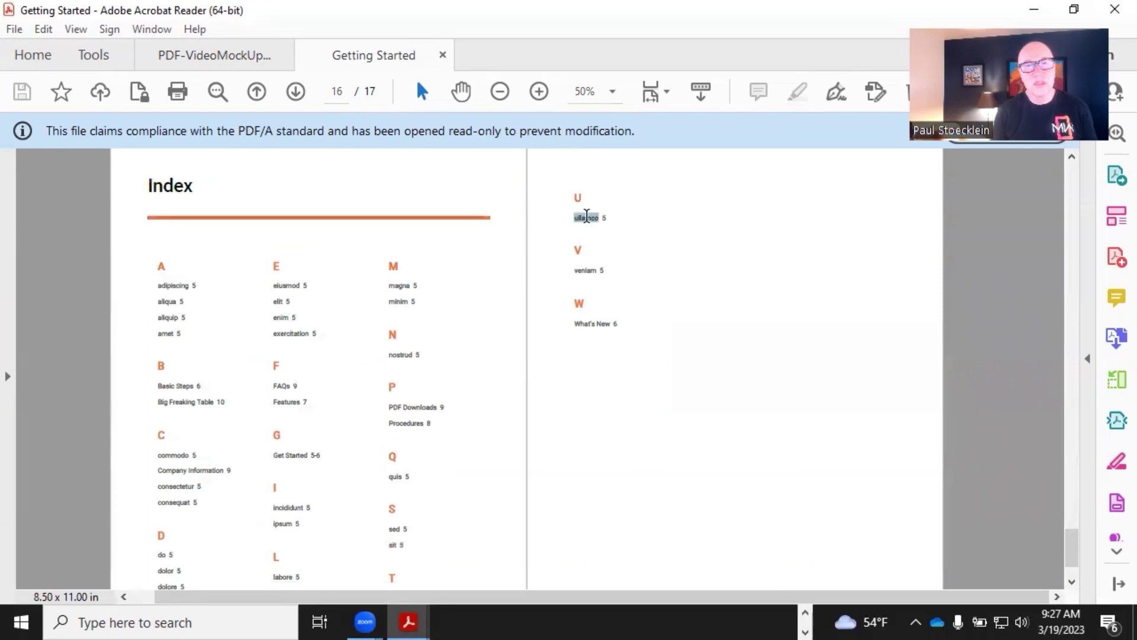
scroll(654, 274, down, 2)
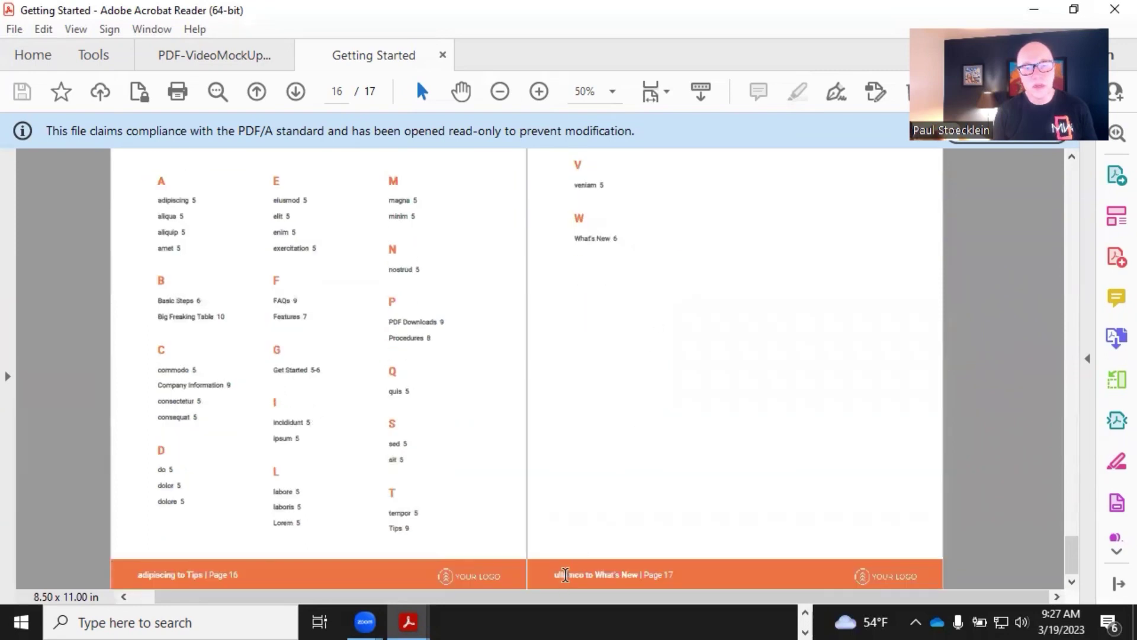
double_click(569, 574)
double_click(606, 574)
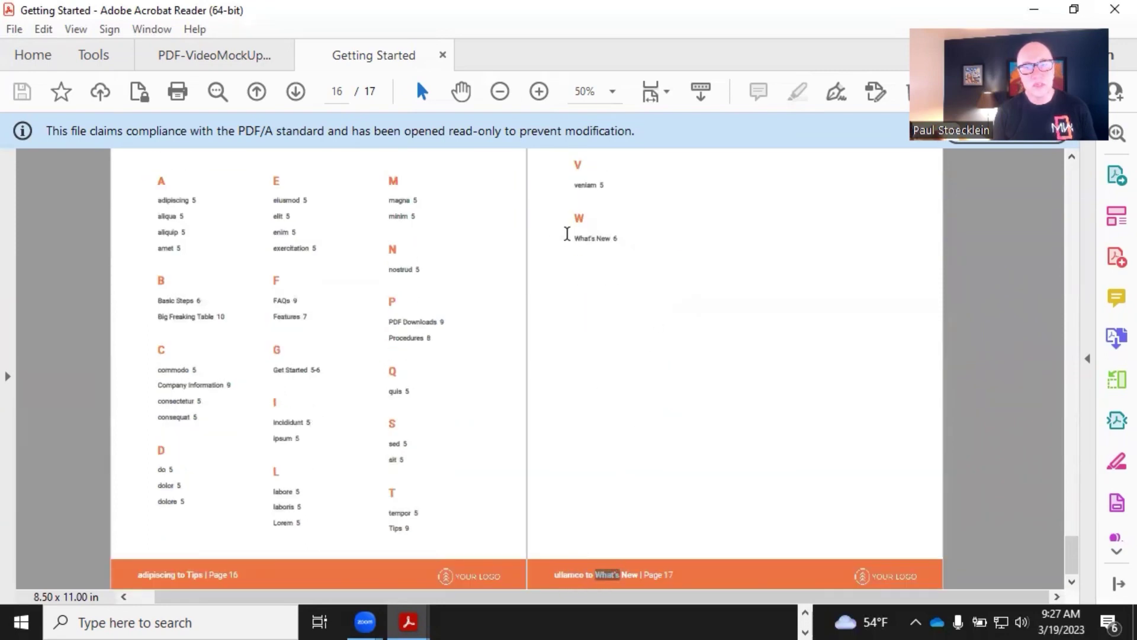
click(580, 238)
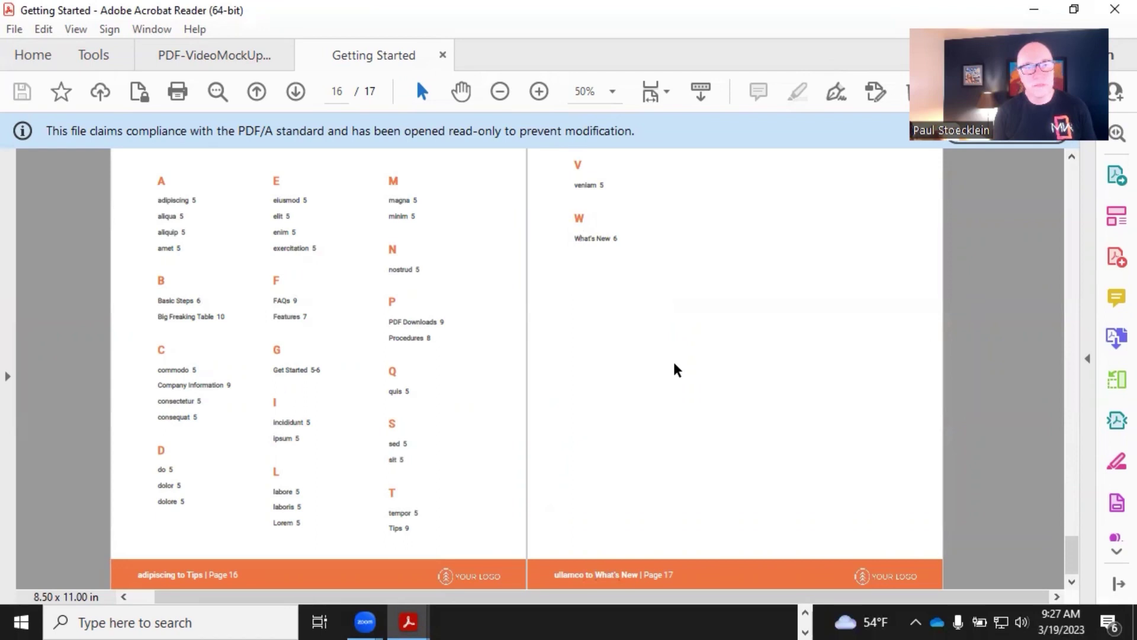